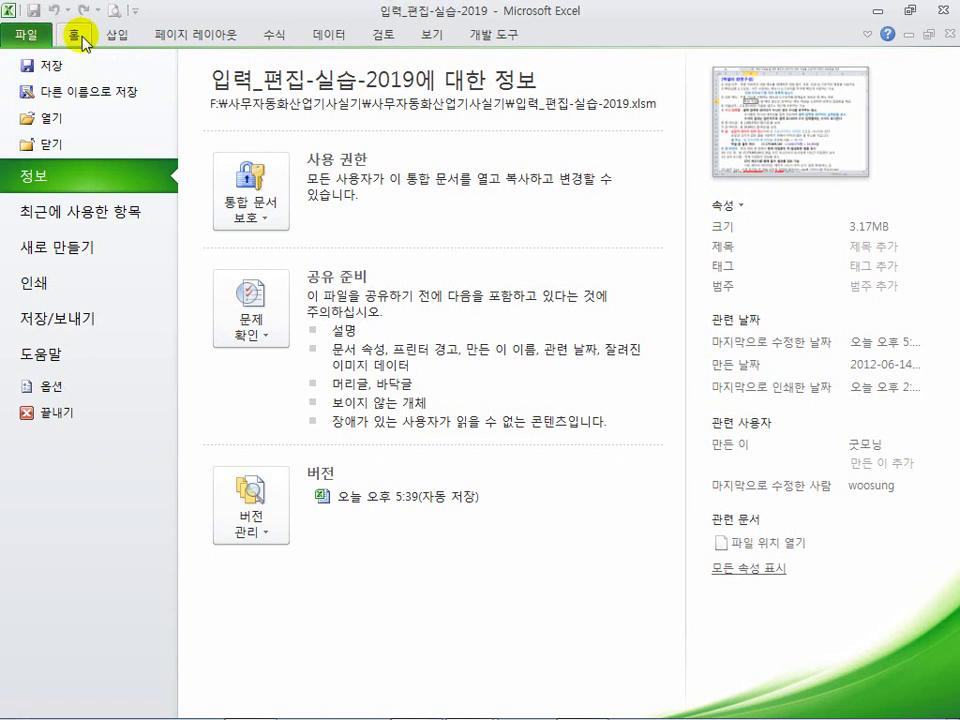
Step: Switch between the workbook's file information view and the worksheet several times, ending on the sheet
click(83, 42)
click(76, 36)
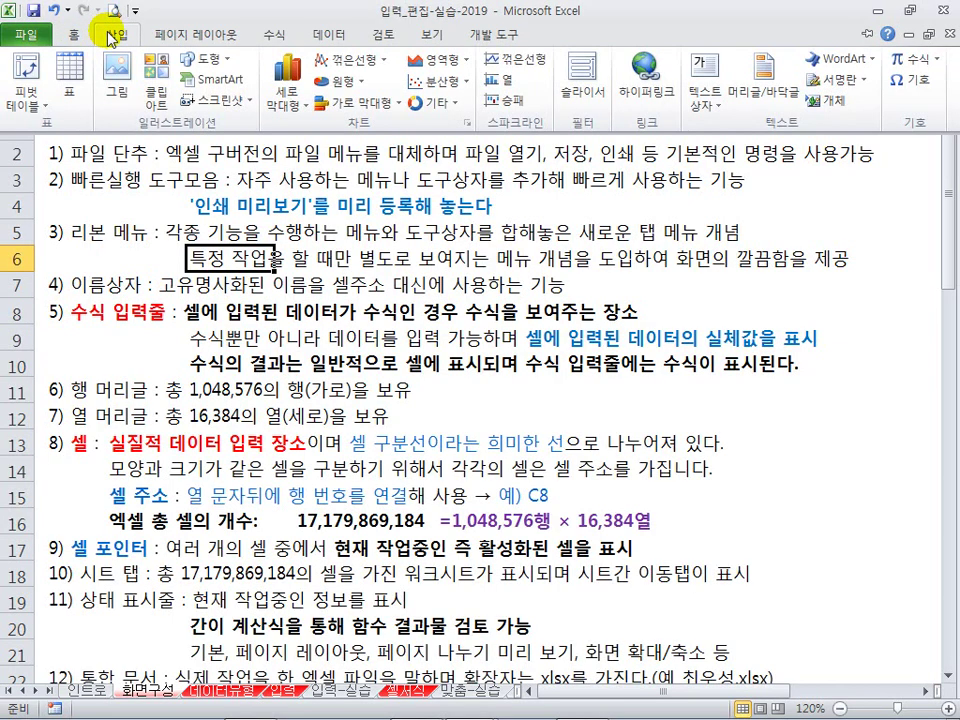
click(30, 28)
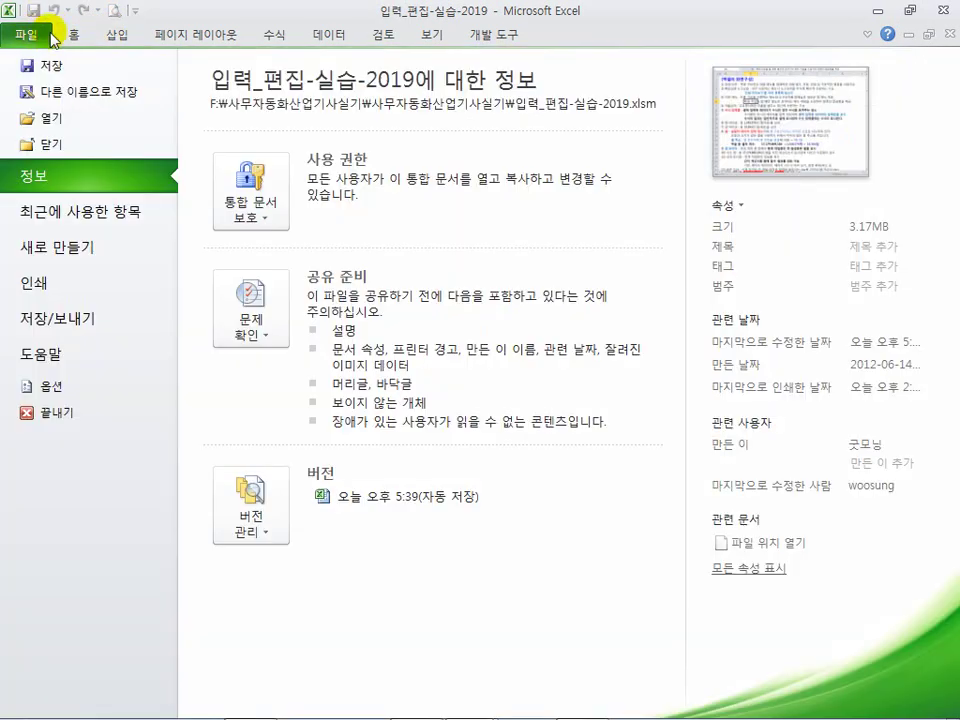
click(30, 30)
click(36, 36)
click(38, 36)
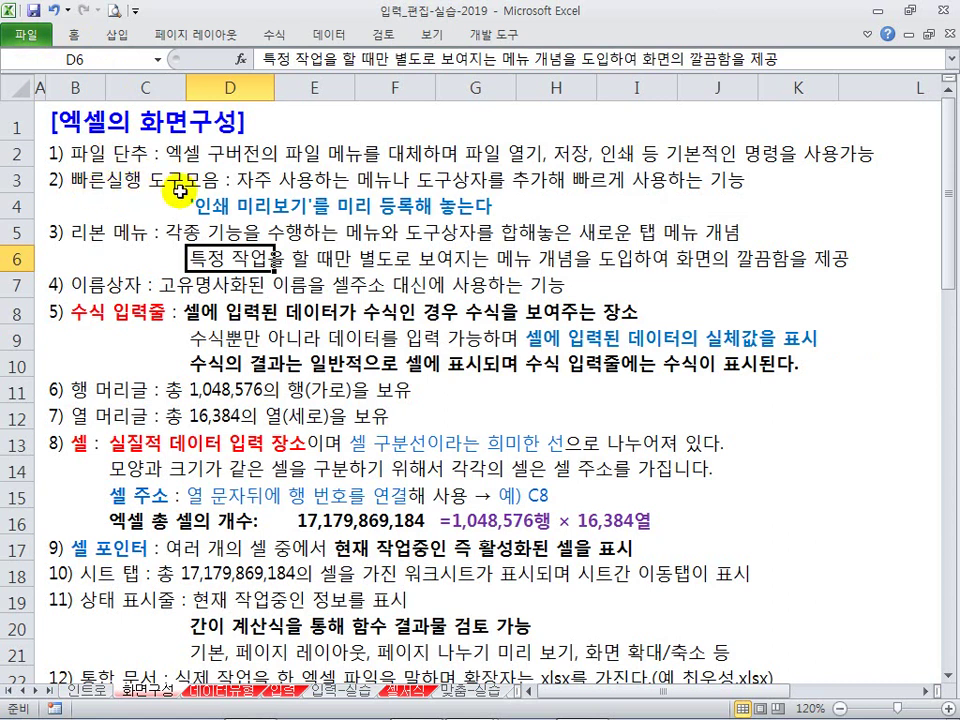
click(24, 36)
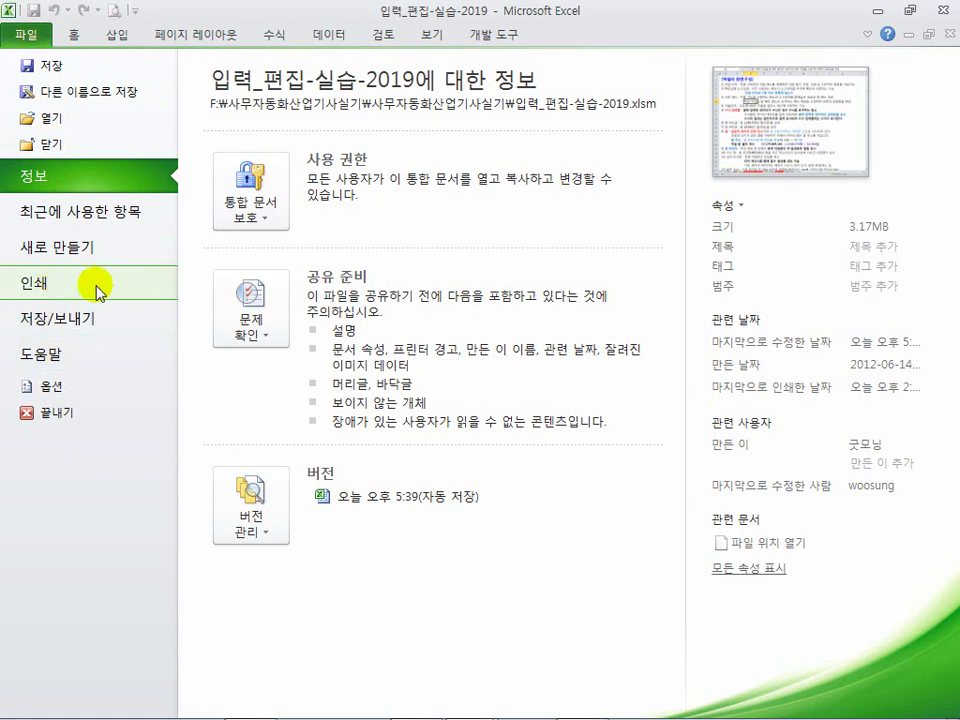
click(72, 35)
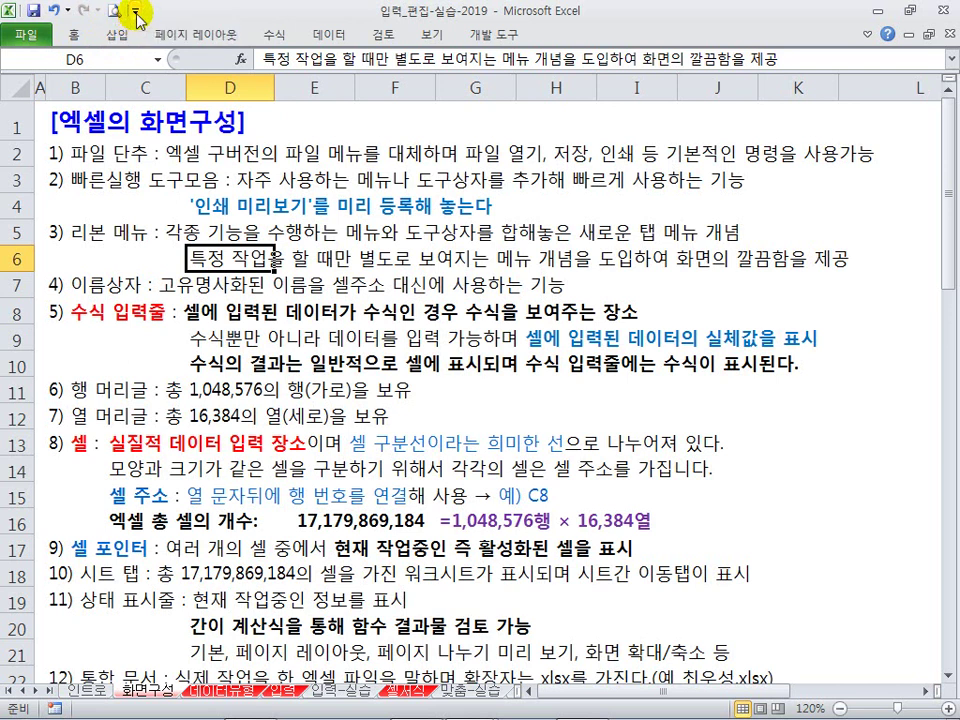
click(138, 14)
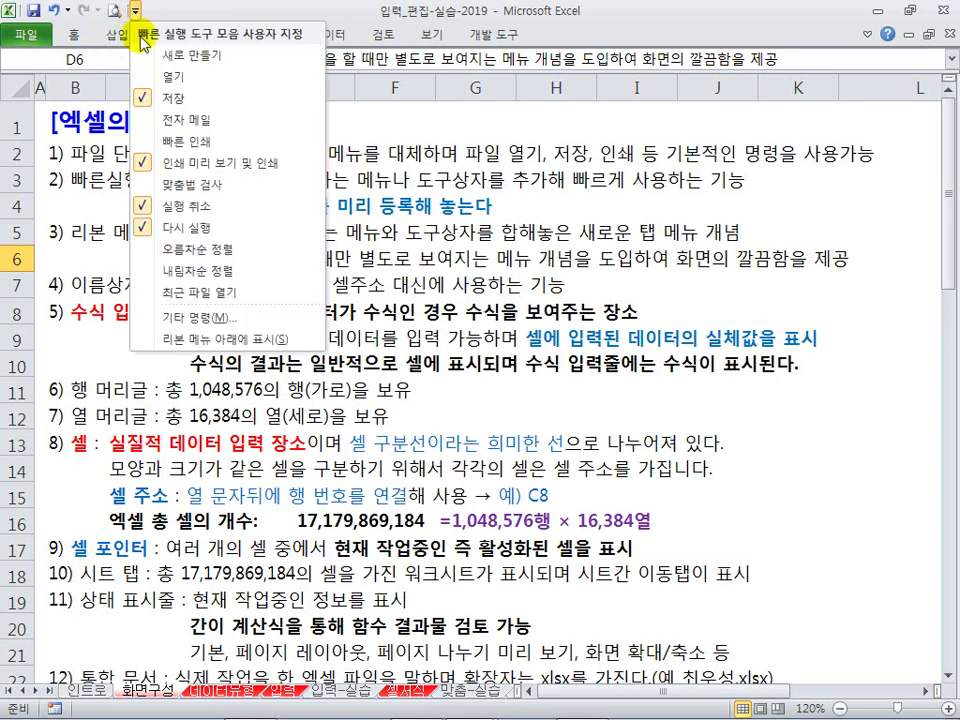
click(184, 164)
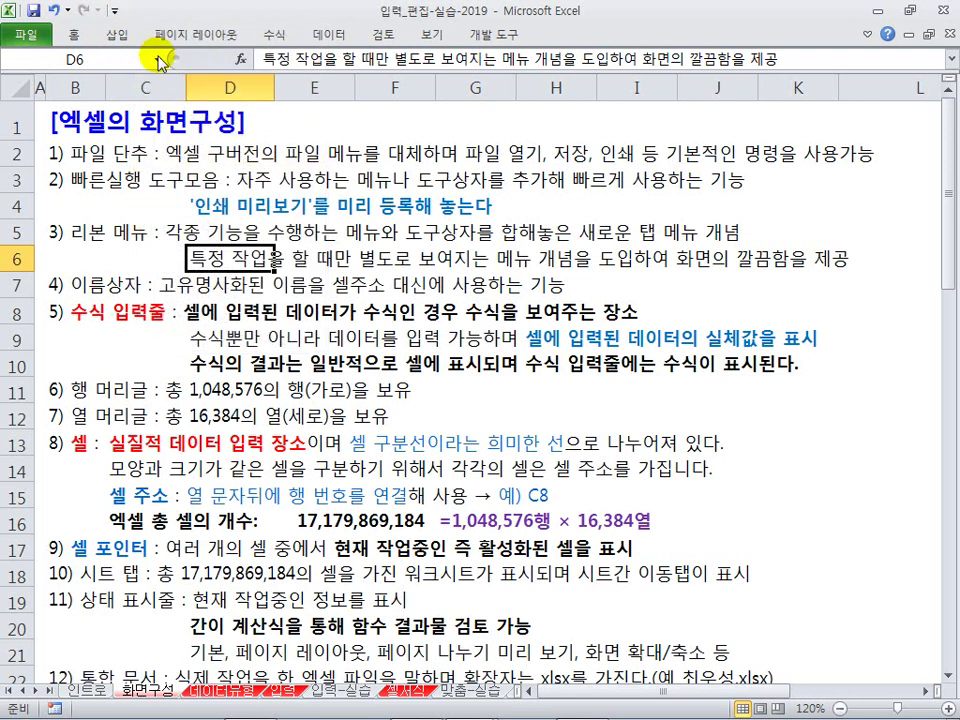
click(117, 11)
click(176, 164)
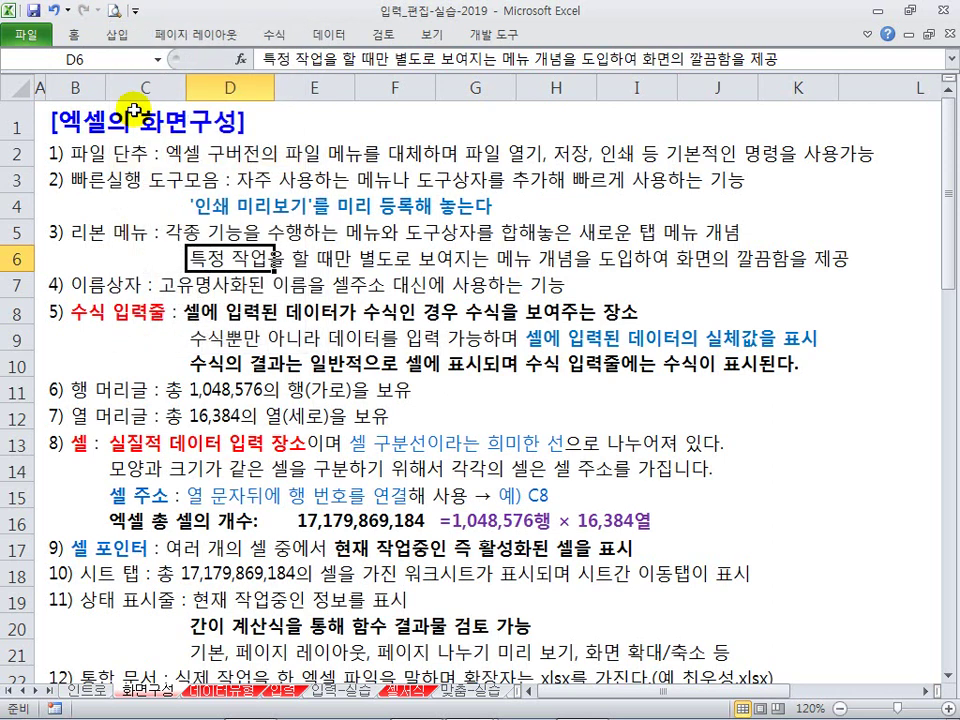
click(134, 11)
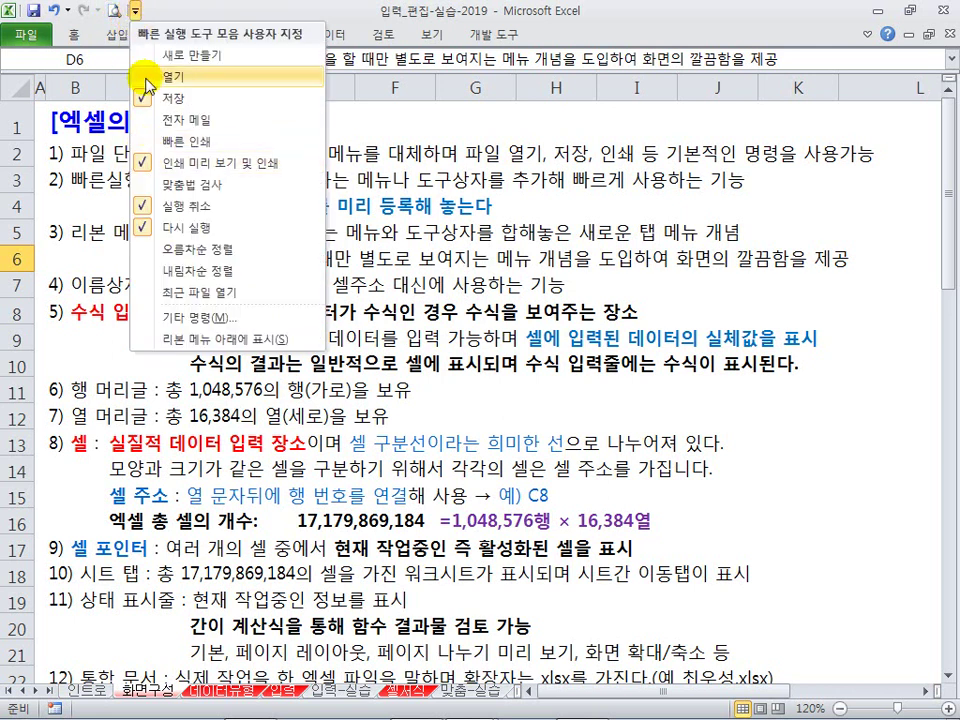
click(134, 11)
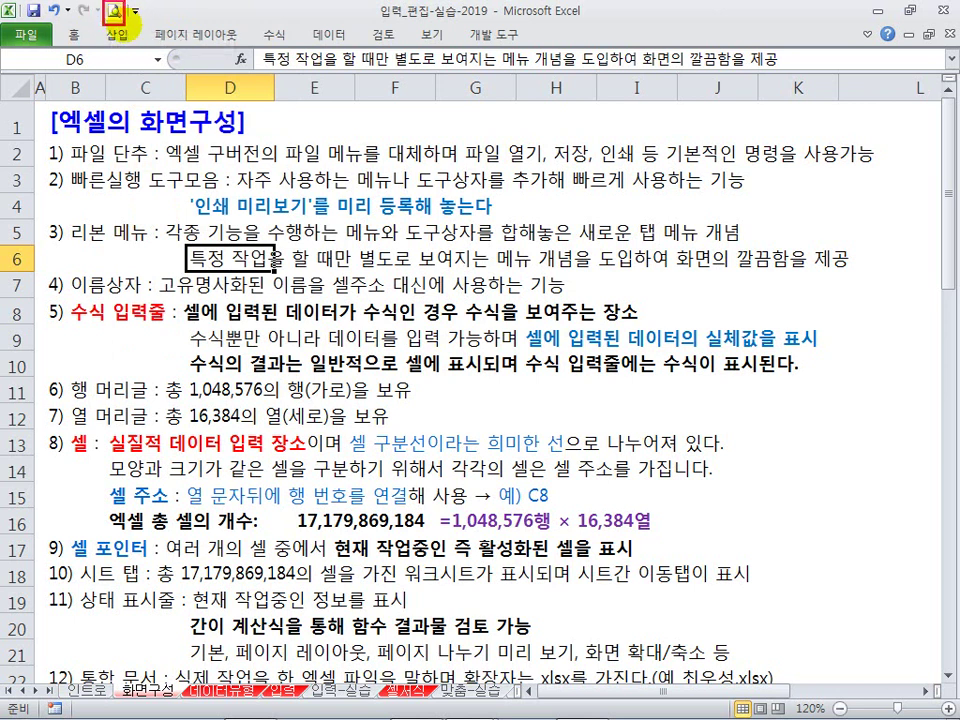
click(113, 12)
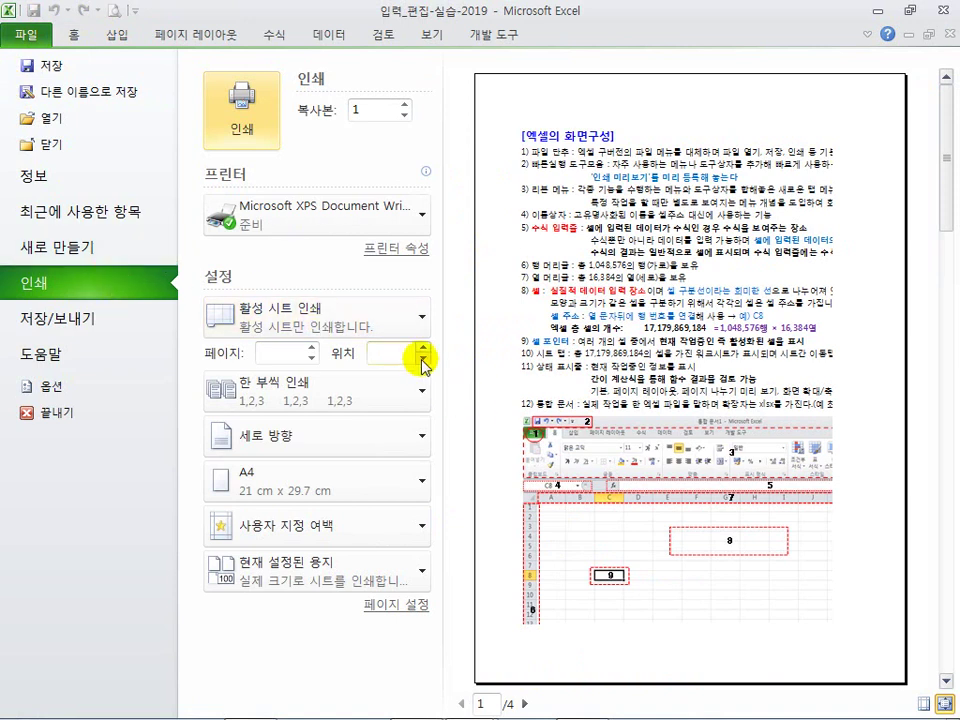
click(86, 42)
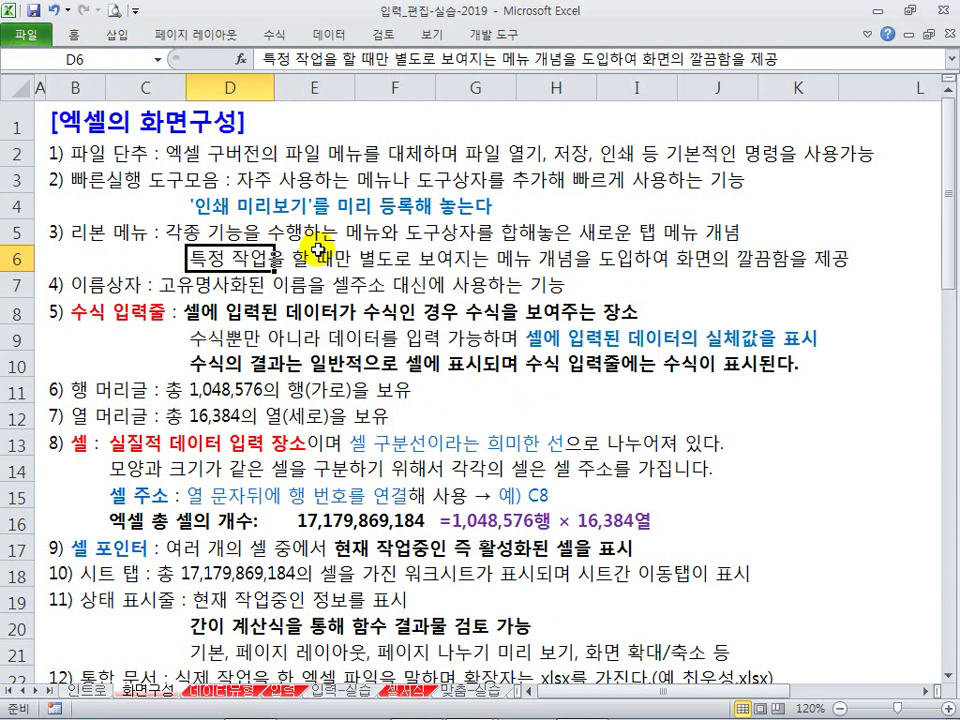
Step: Pin the full Home ribbon open, then select F7 and scroll down to the embedded screenshot
click(316, 284)
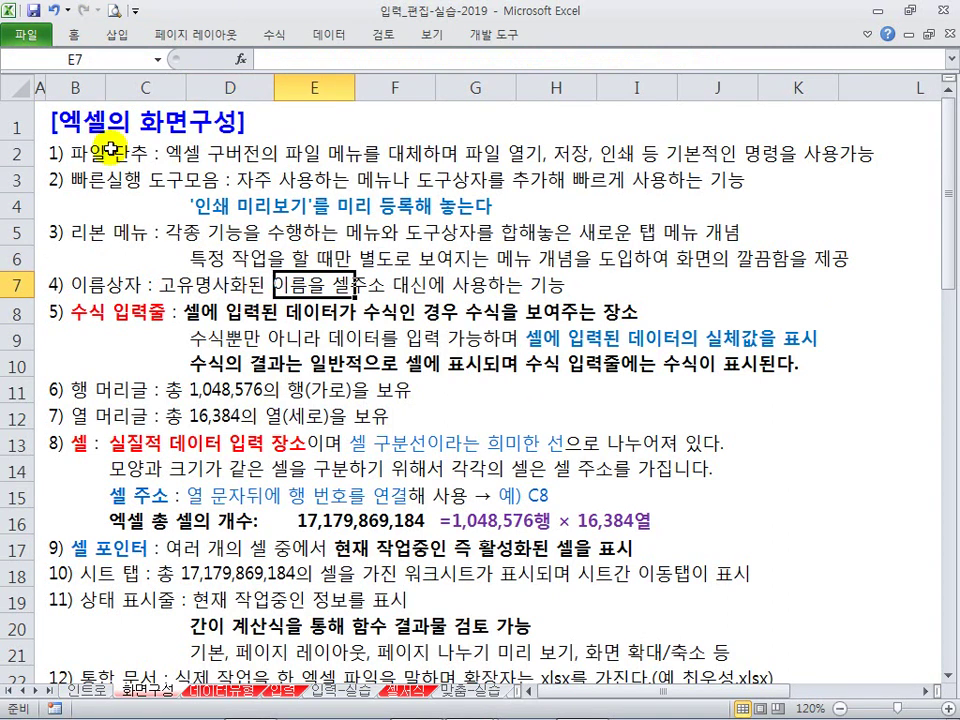
double_click(76, 42)
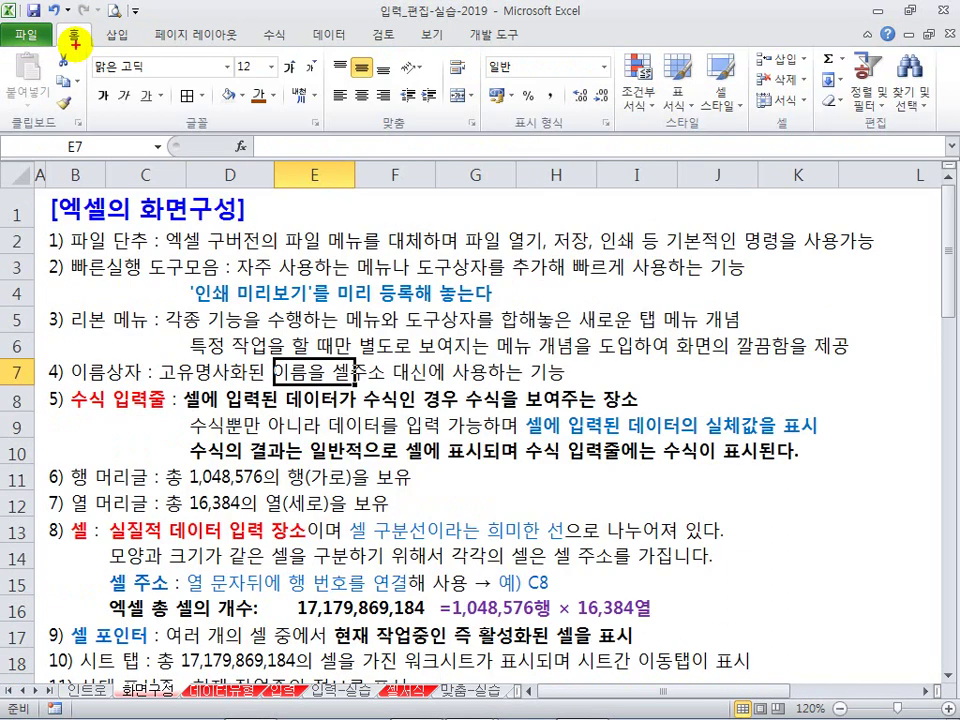
mouse_move(4, 20)
mouse_down()
mouse_move(489, 122)
mouse_move(952, 128)
mouse_up()
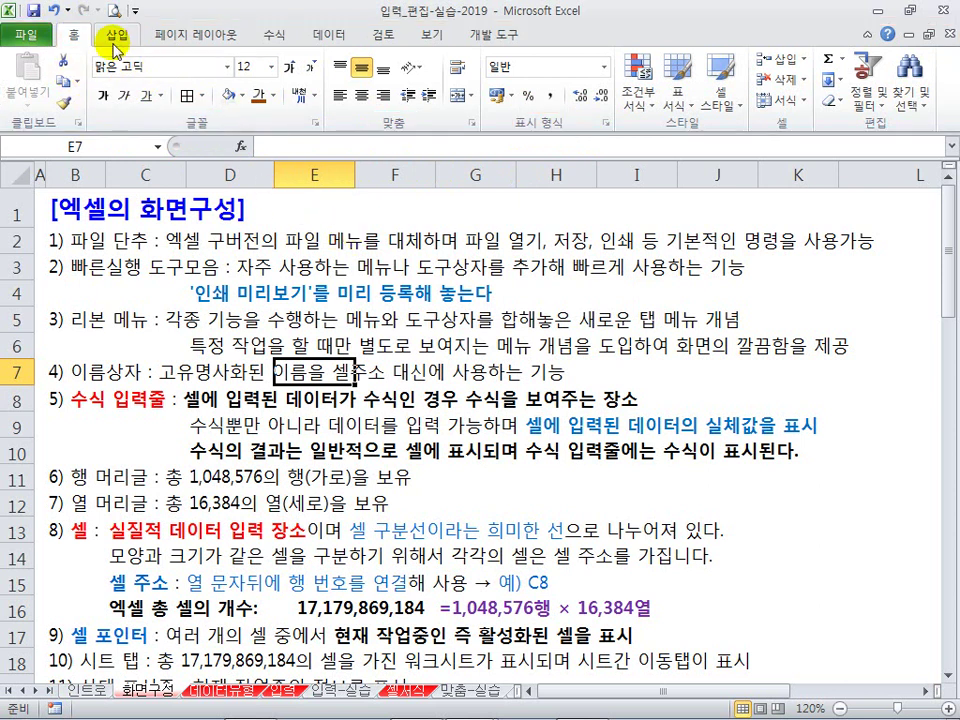
click(399, 369)
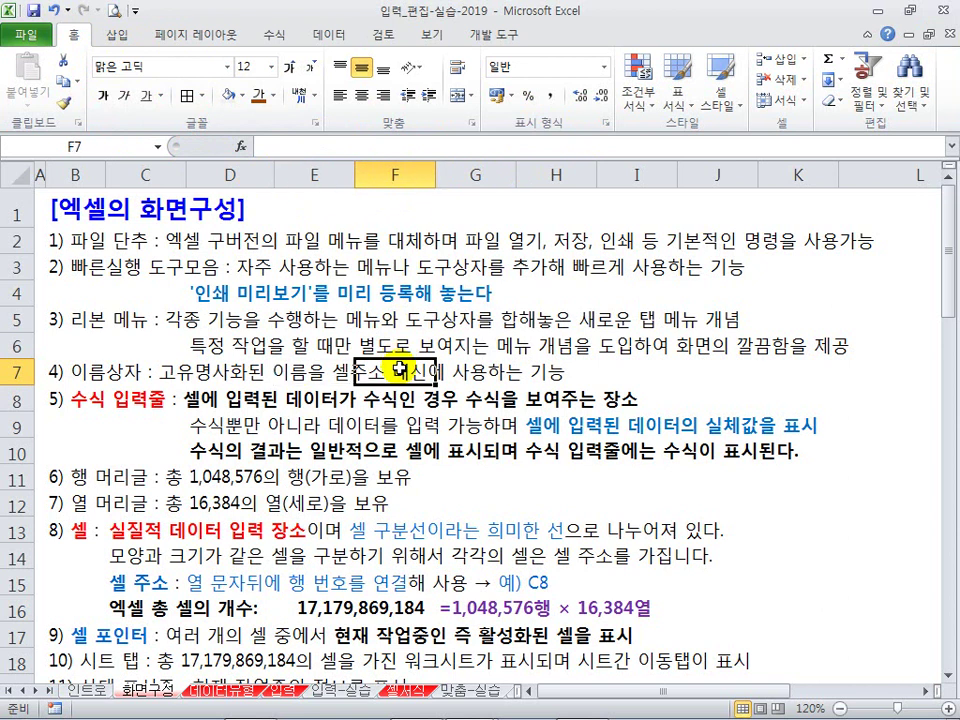
scroll(399, 369, down, 6)
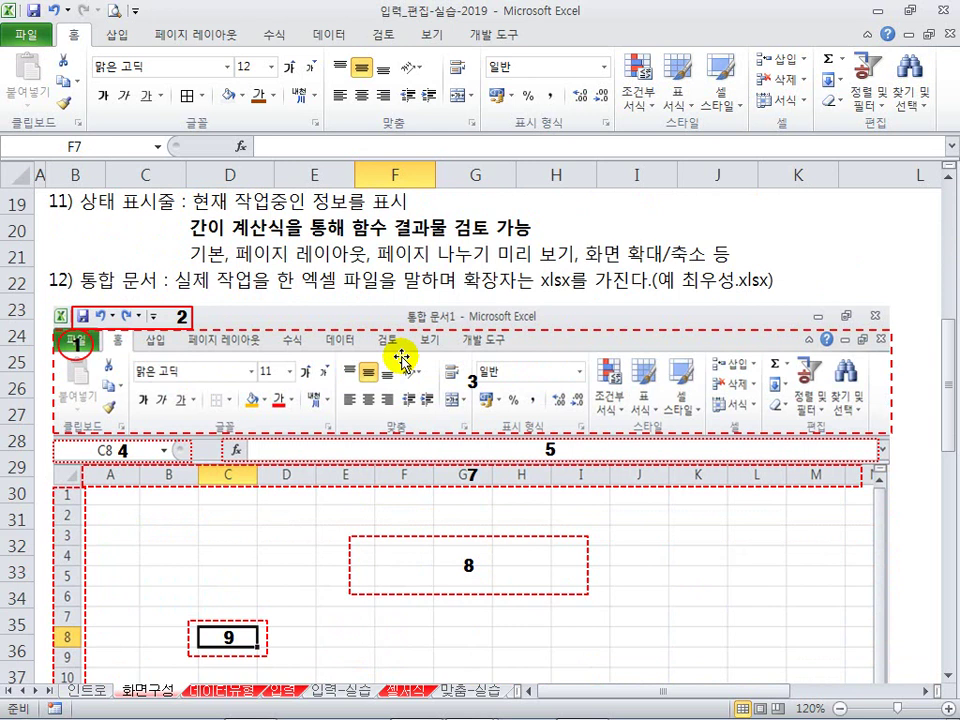
click(401, 358)
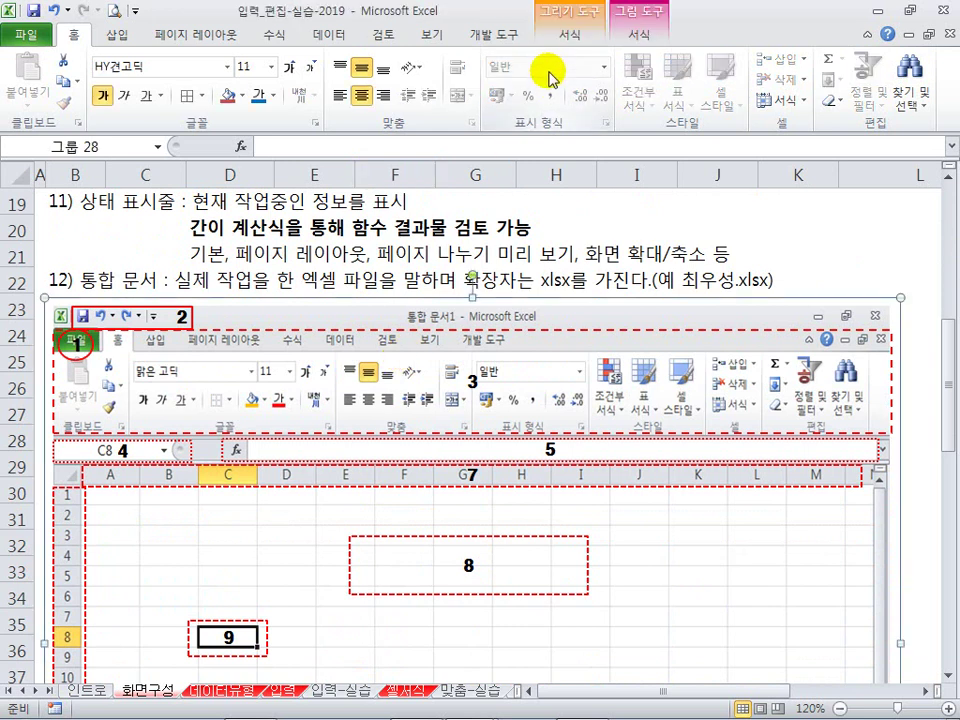
mouse_move(533, 2)
mouse_down()
mouse_move(664, 32)
mouse_move(666, 47)
mouse_up()
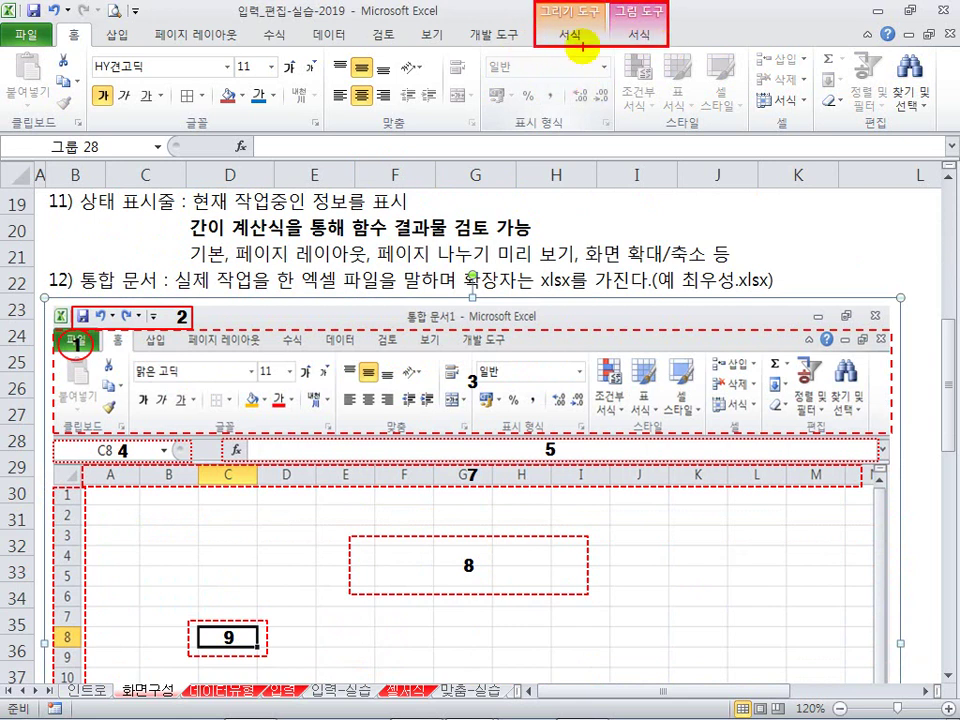
click(570, 36)
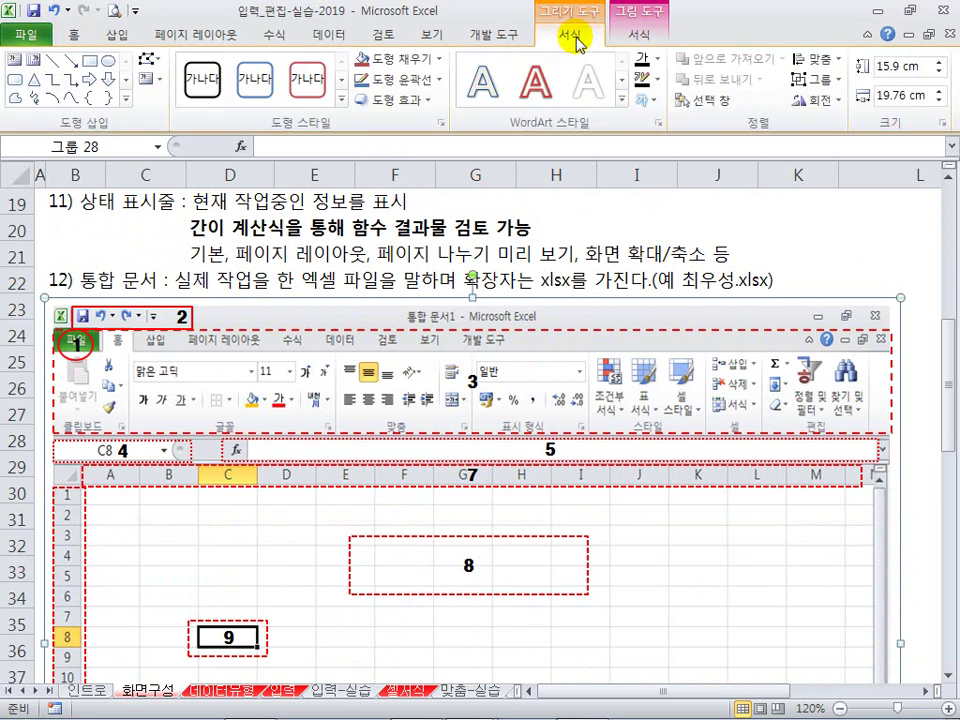
click(637, 36)
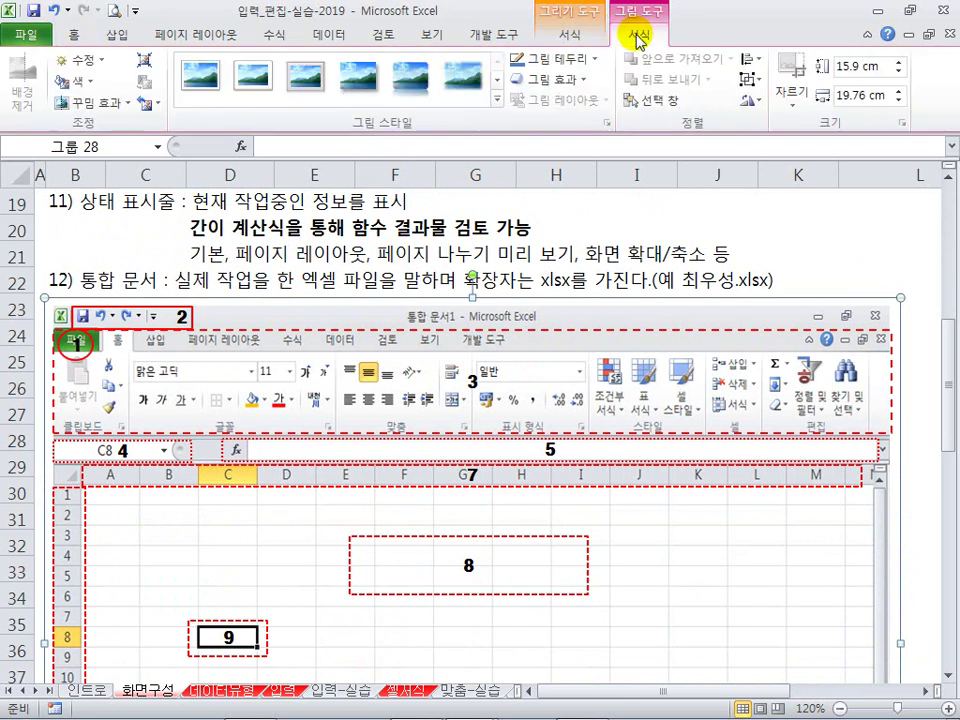
click(481, 231)
scroll(481, 232, up, 6)
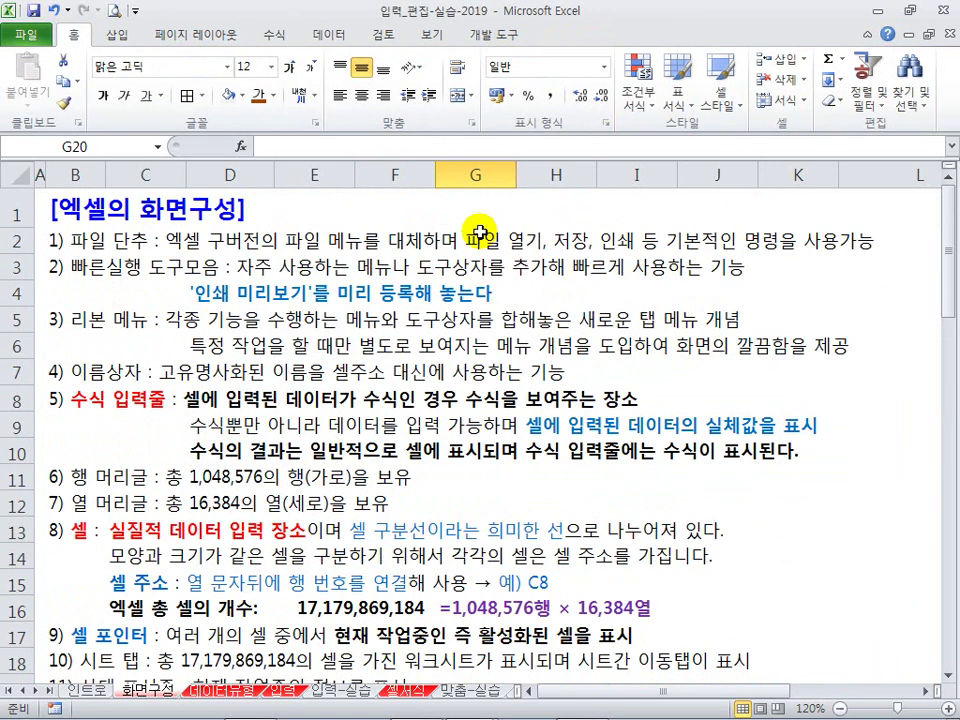
Step: Select cells D6:E6, F6, B7, B8, B13, F4 and E4, then show the workbook's file information
drag(212, 344, 348, 347)
click(397, 347)
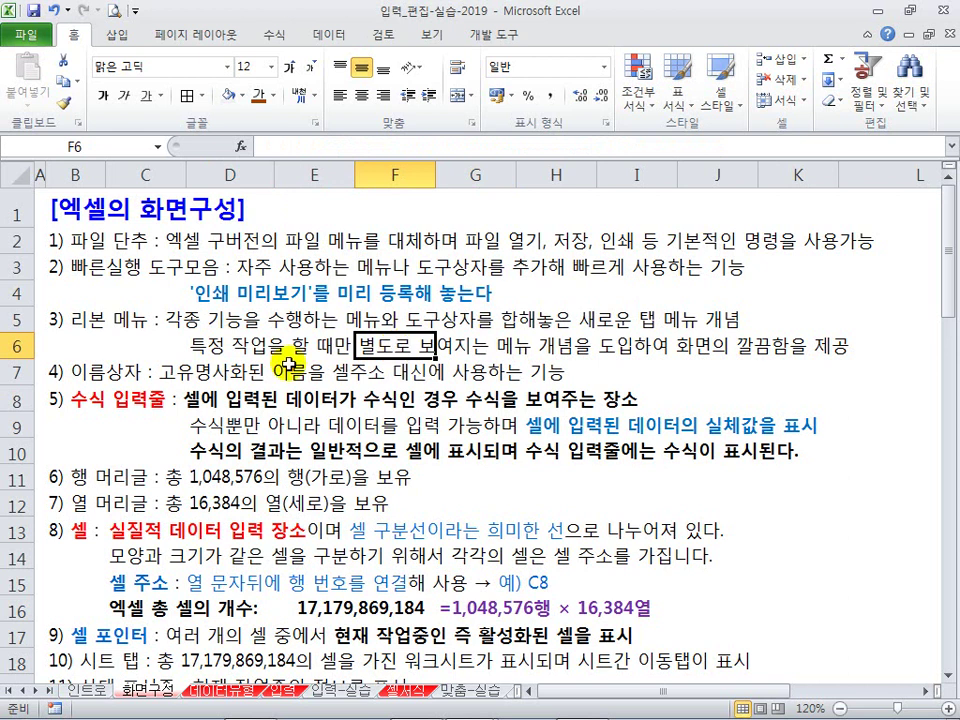
click(86, 374)
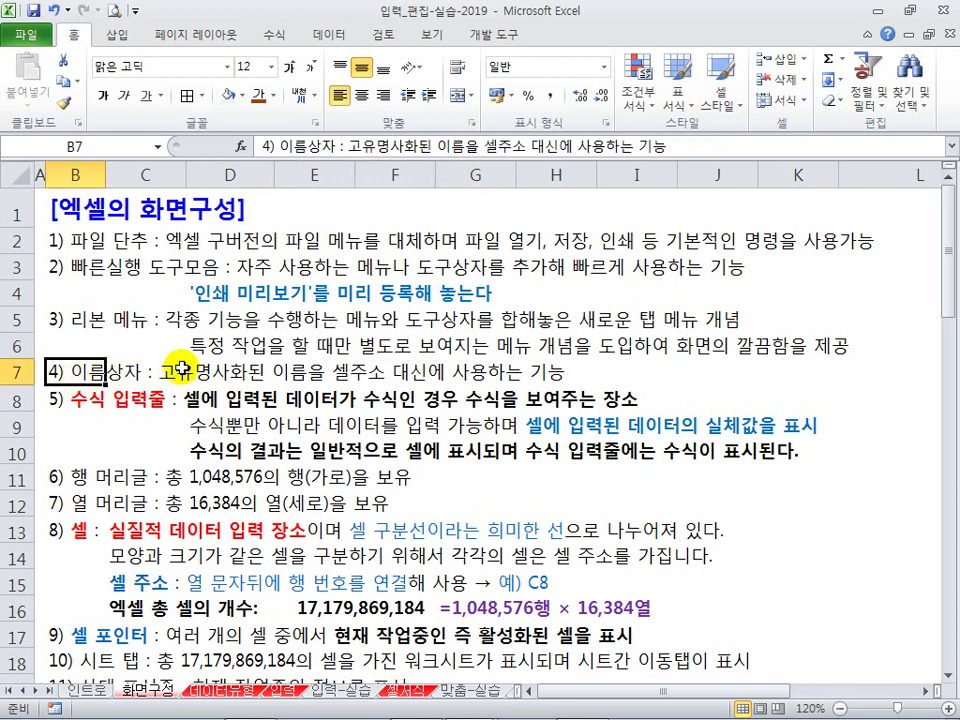
click(79, 401)
click(70, 532)
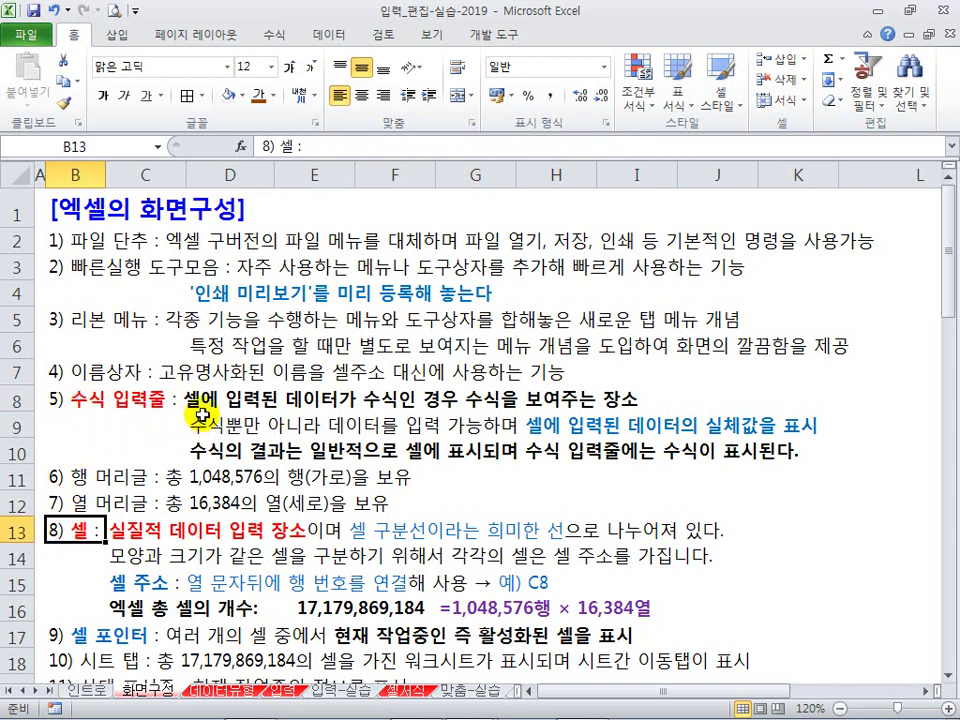
click(358, 291)
click(338, 288)
click(26, 36)
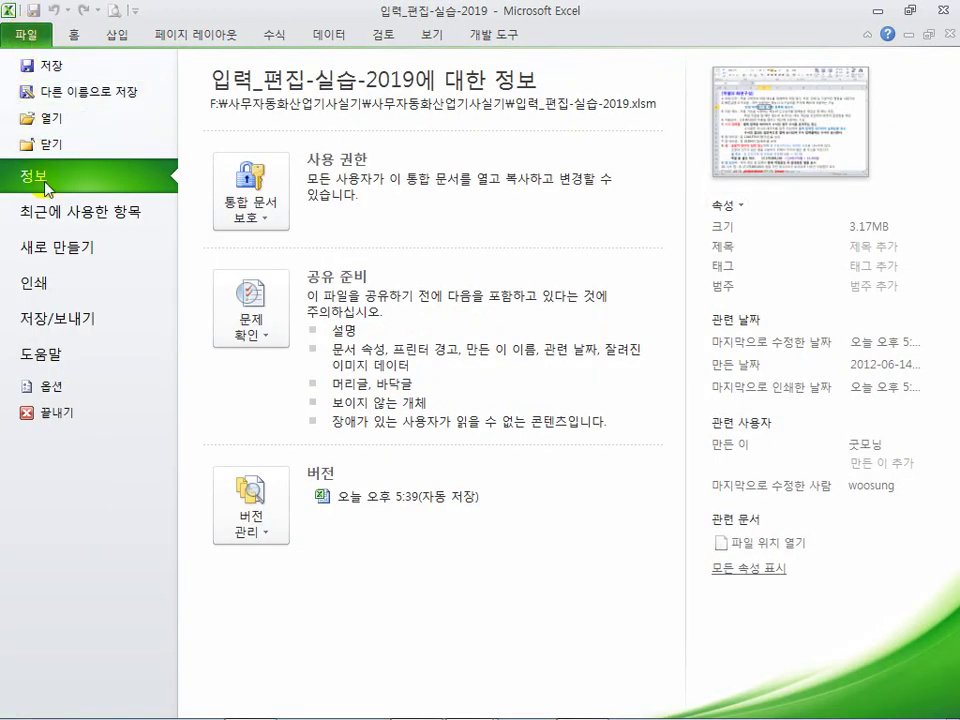
click(66, 250)
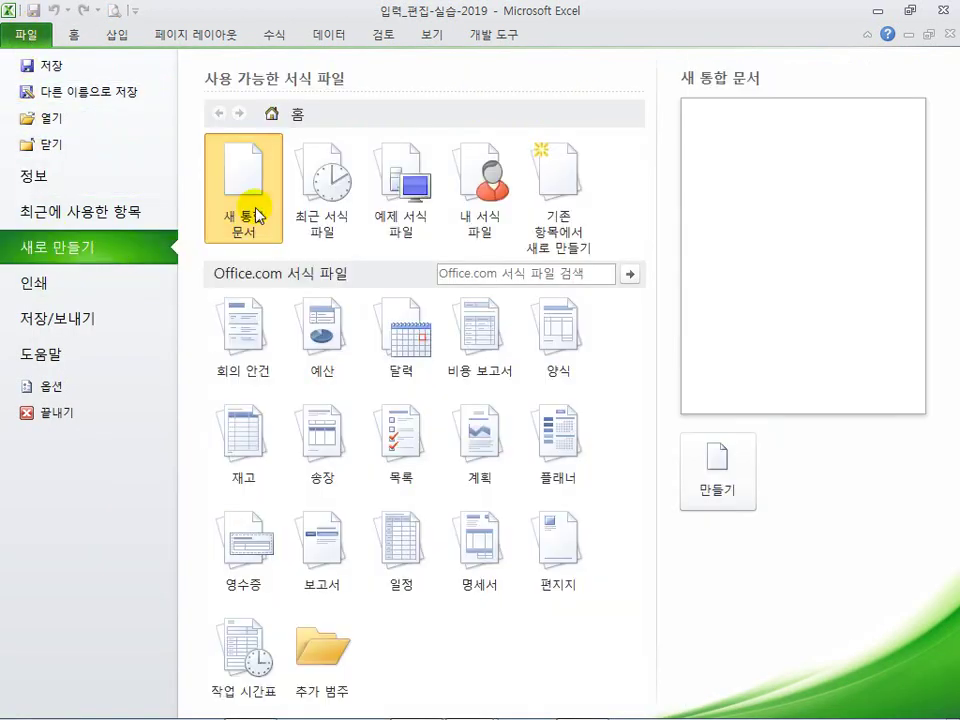
double_click(258, 215)
click(310, 295)
click(296, 335)
click(346, 356)
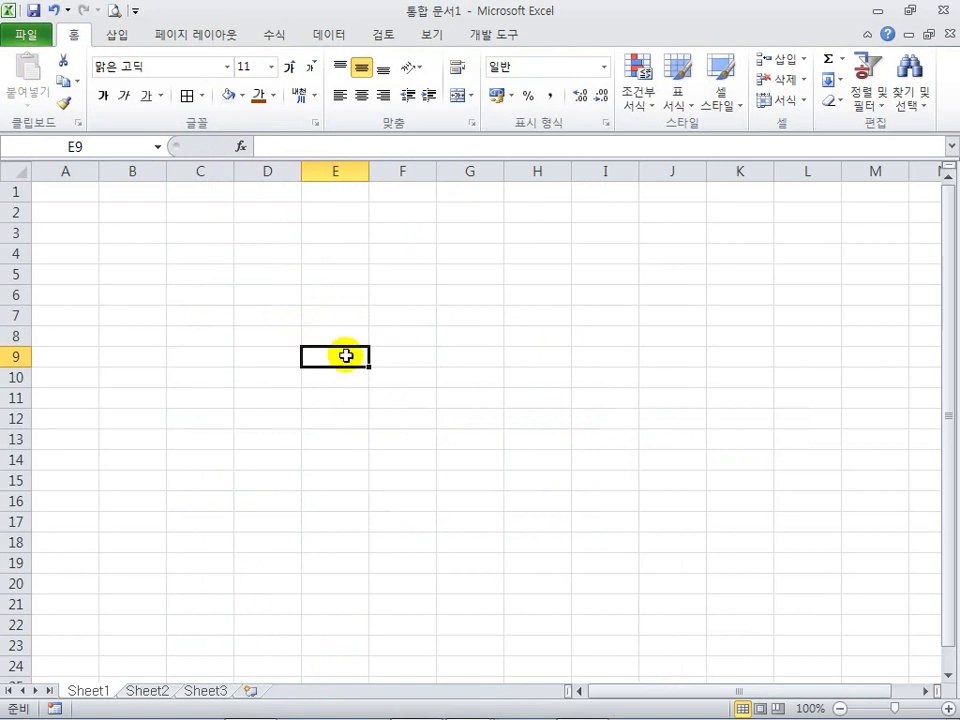
mouse_move(33, 158)
mouse_down()
mouse_move(739, 189)
mouse_move(898, 183)
mouse_up()
drag(3, 186, 36, 530)
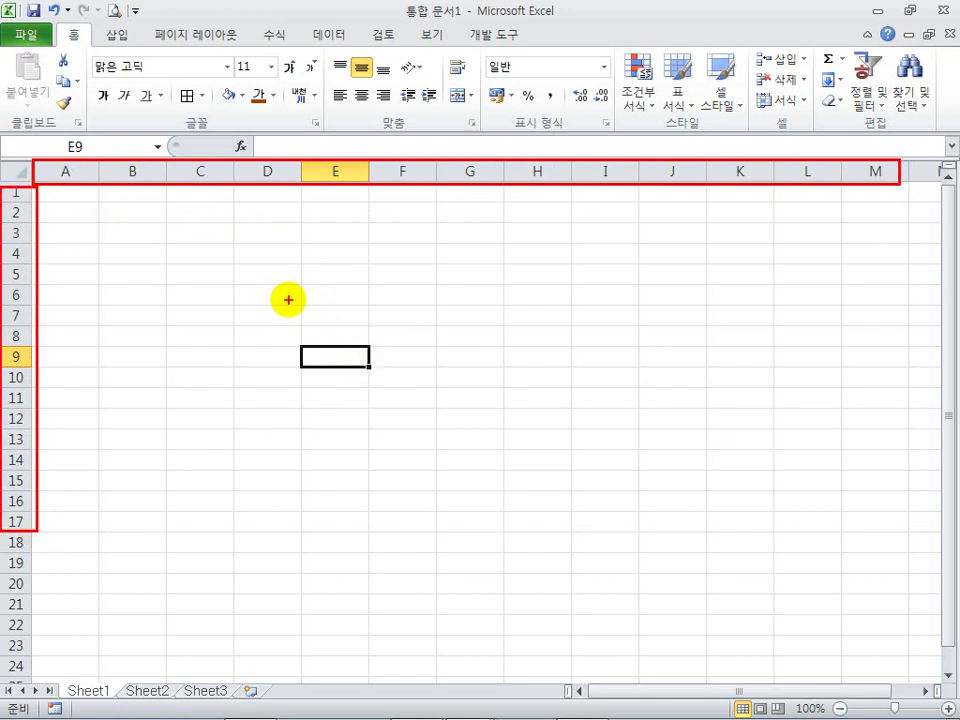
key(Escape)
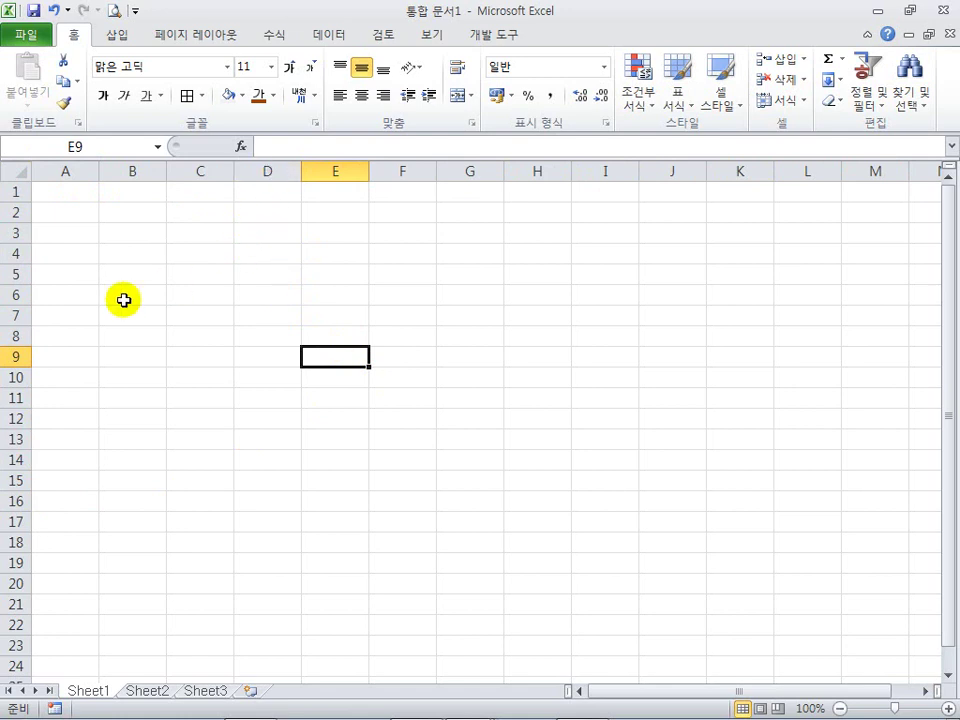
click(16, 315)
ctrl+click(267, 171)
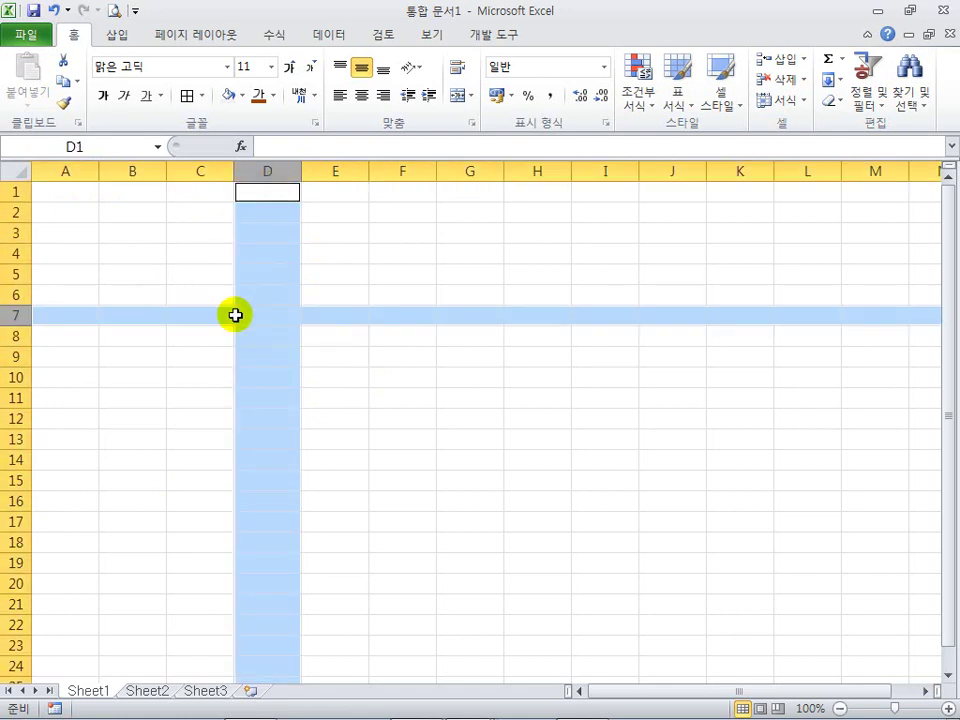
drag(236, 305, 300, 326)
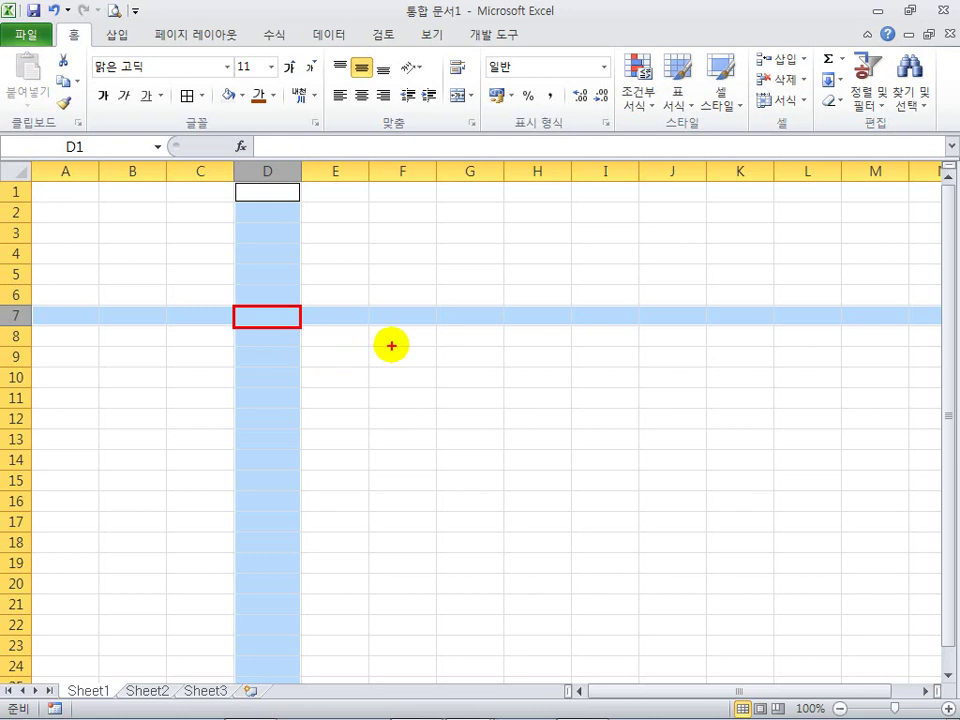
key(Escape)
click(348, 352)
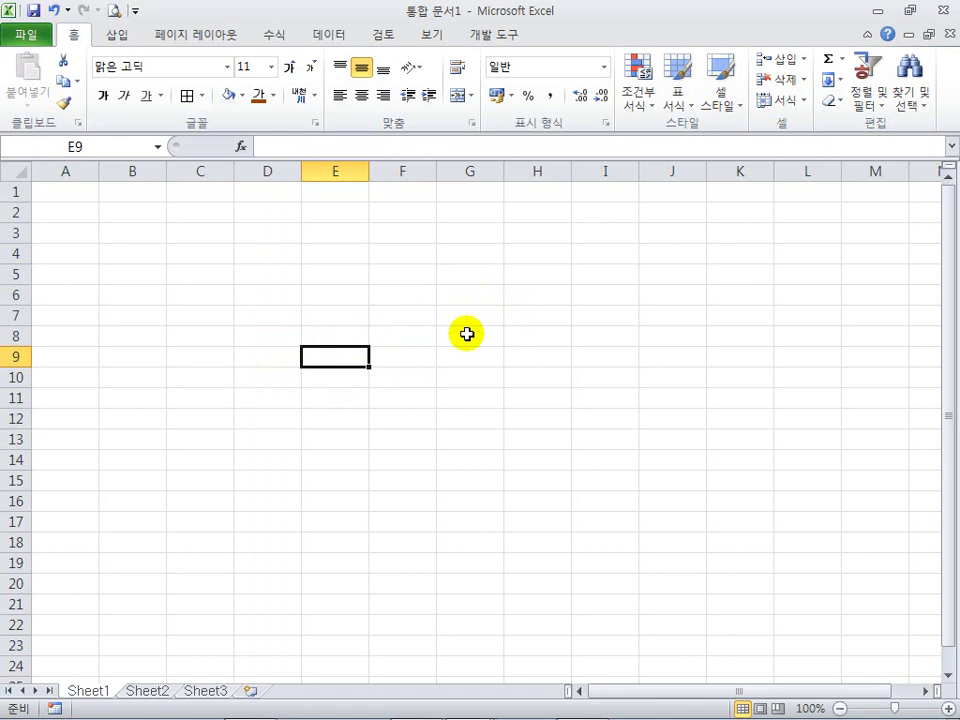
drag(430, 301, 513, 332)
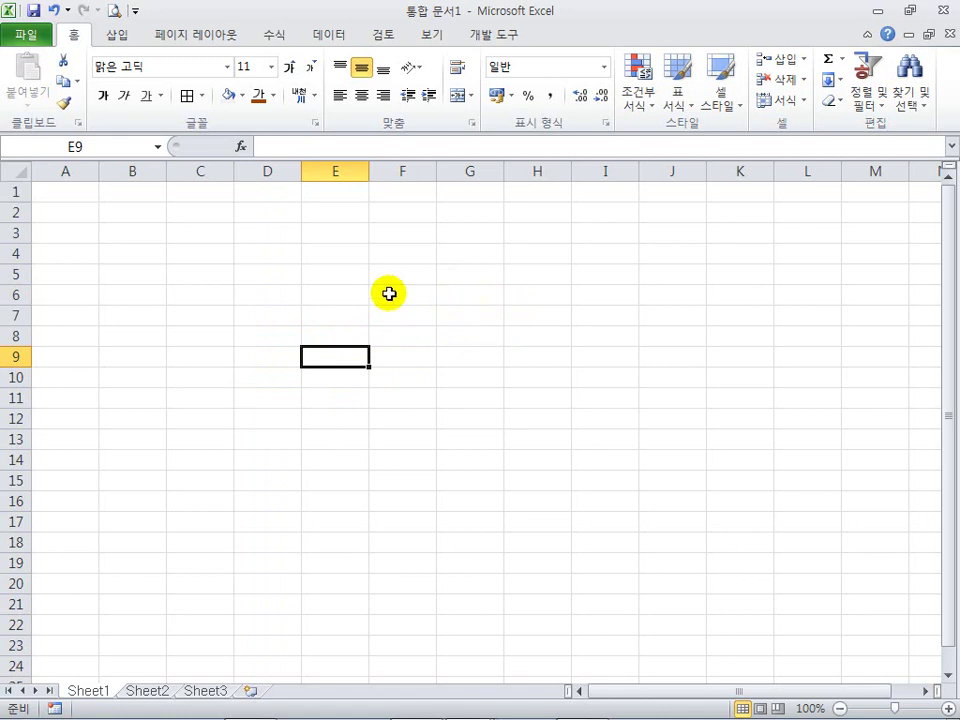
click(347, 289)
click(261, 315)
click(251, 288)
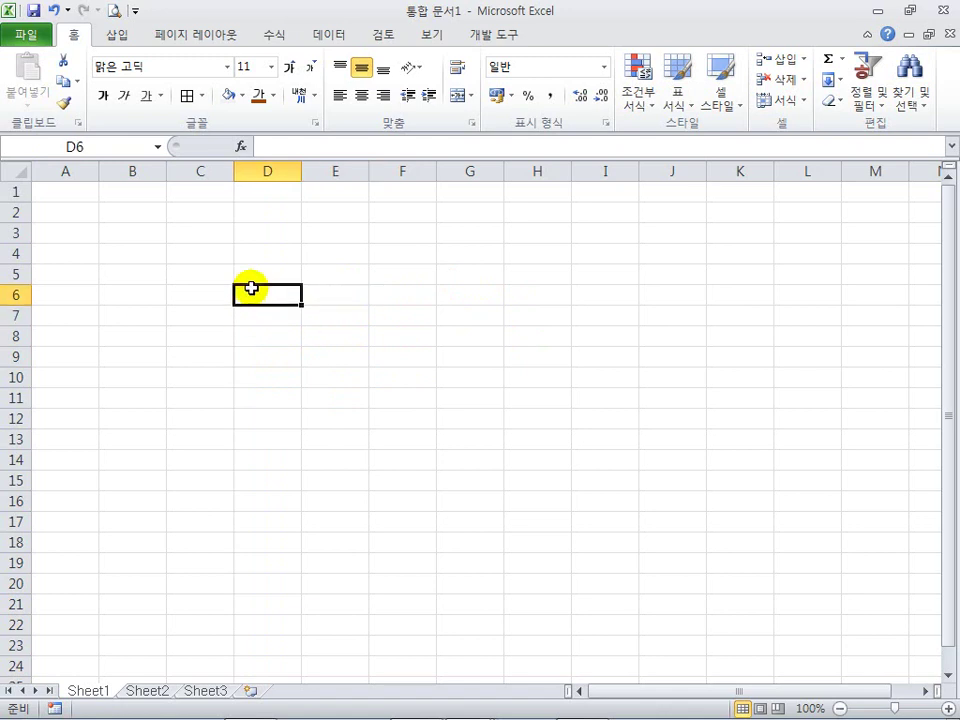
click(279, 276)
click(319, 285)
click(276, 276)
click(334, 292)
click(336, 280)
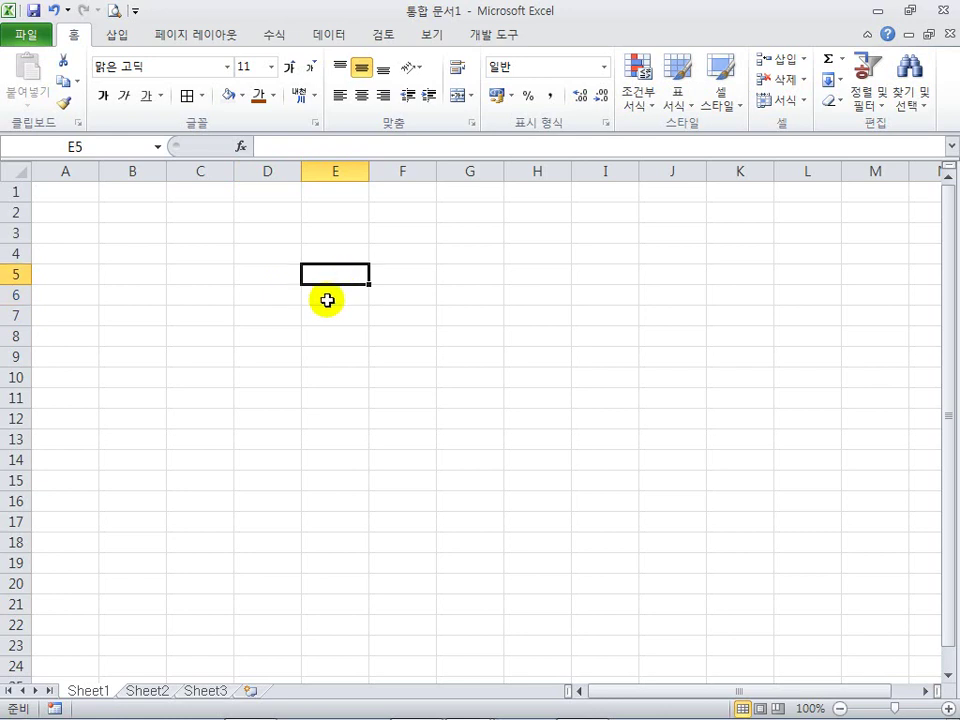
click(410, 282)
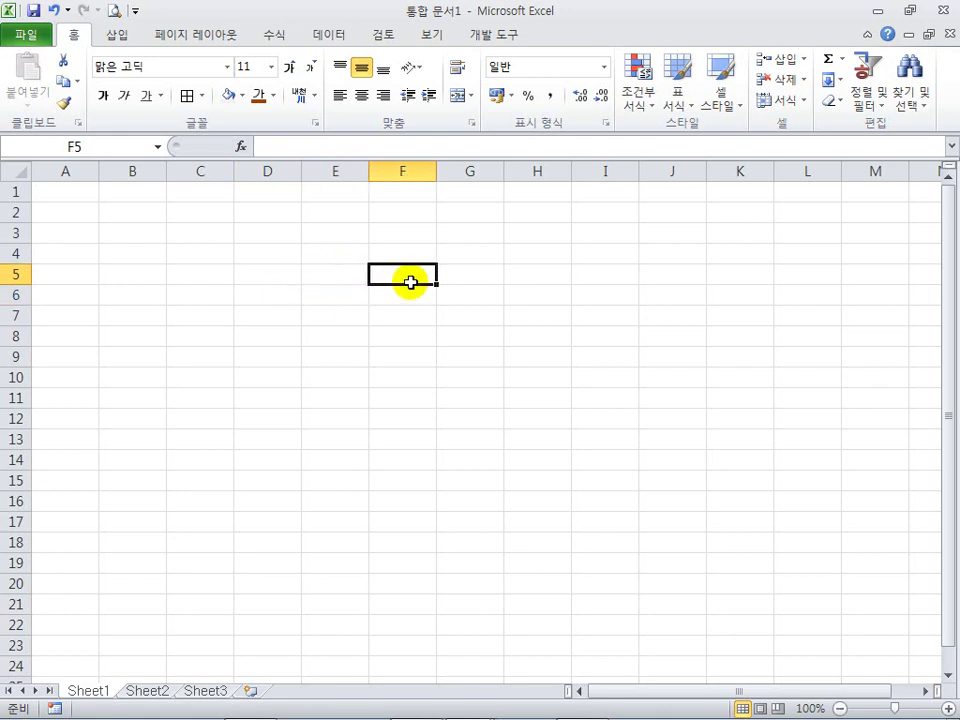
ctrl+click(459, 299)
ctrl+click(414, 339)
ctrl+click(469, 350)
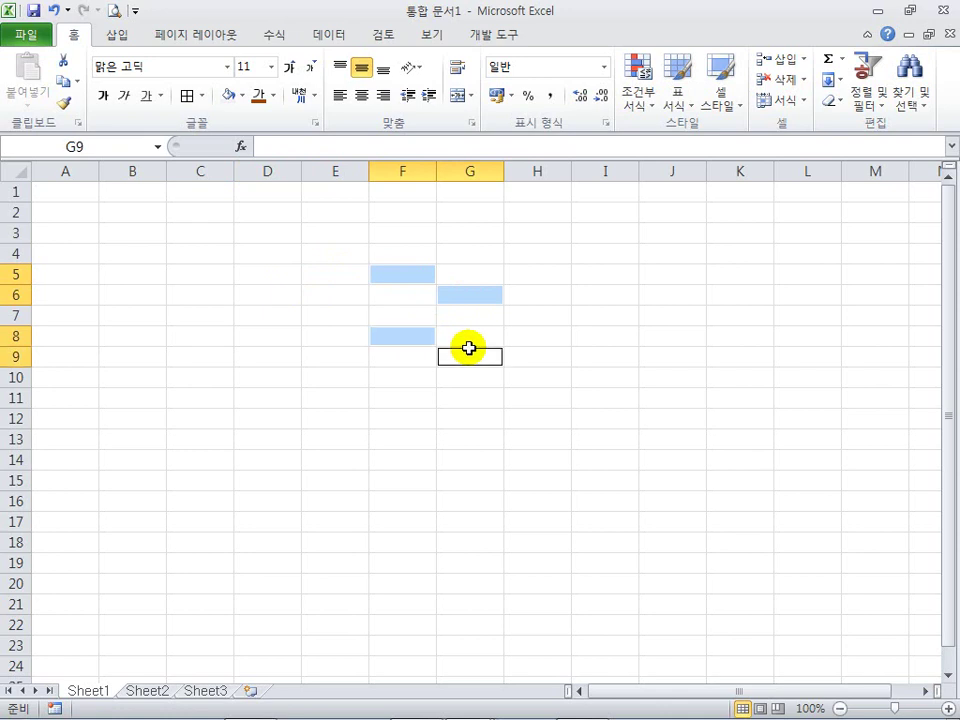
ctrl+click(538, 382)
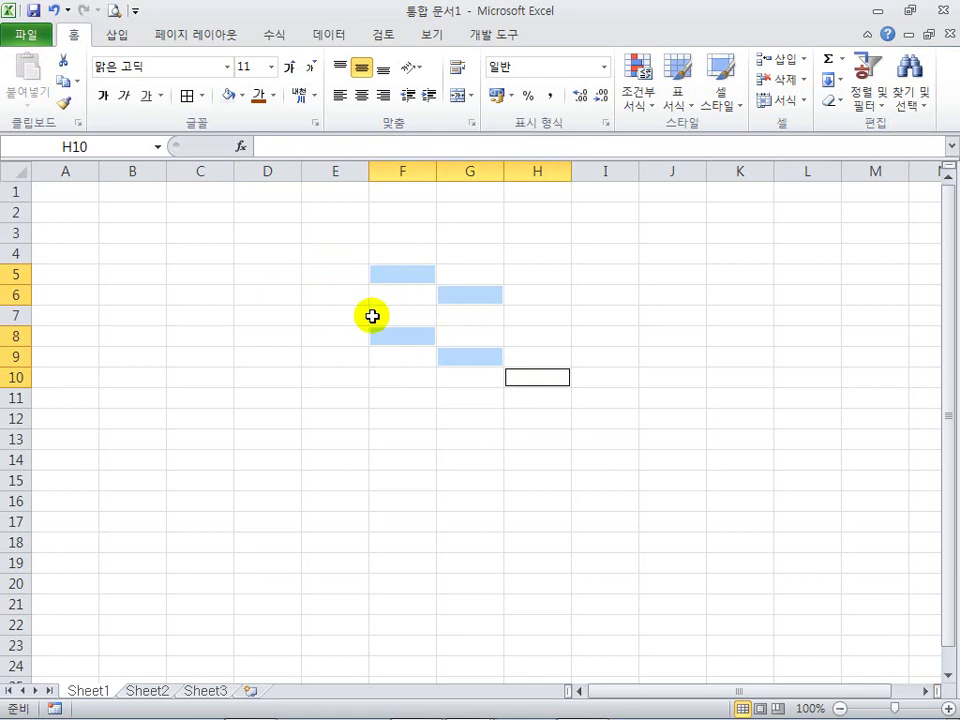
click(327, 348)
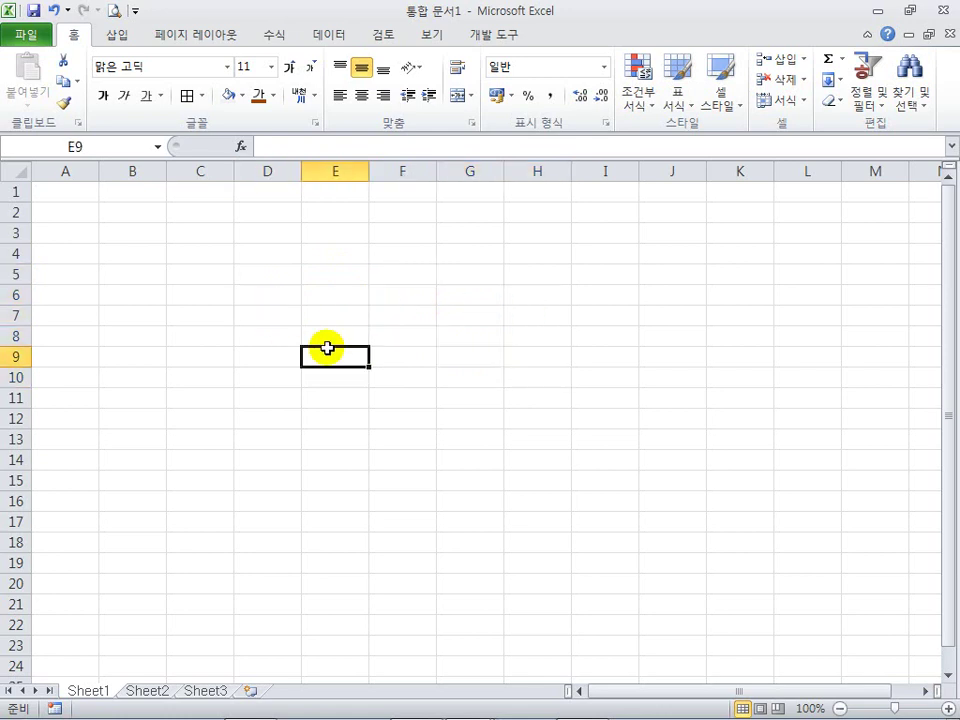
click(283, 310)
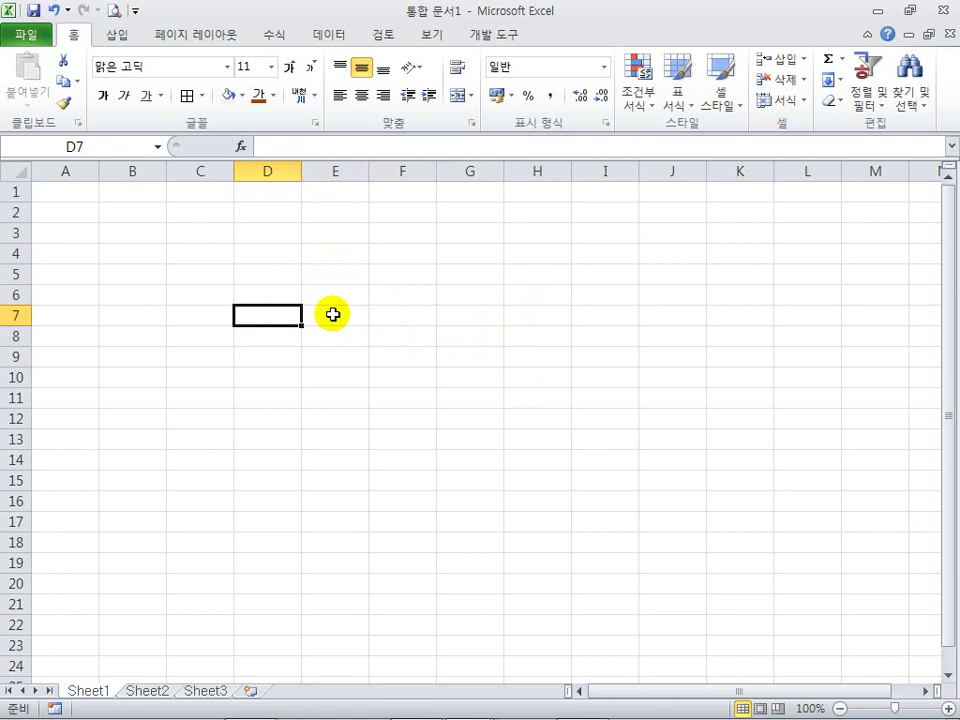
click(333, 315)
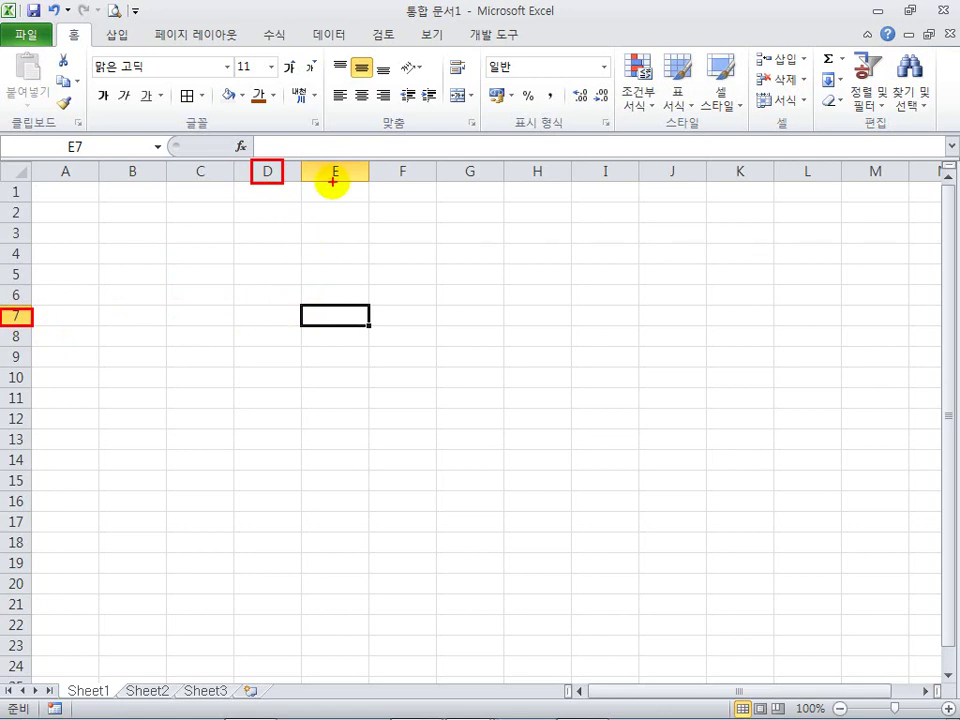
Step: Make C4 the active cell and mark its column C and row 4 headings with pen notes
click(218, 259)
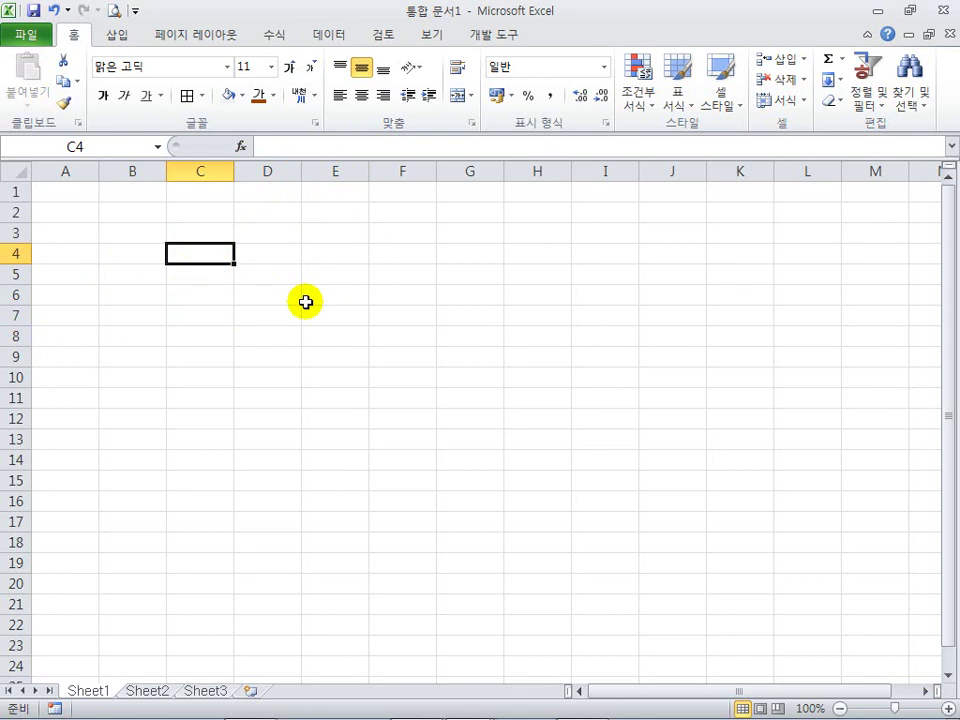
mouse_move(295, 287)
mouse_down()
mouse_move(285, 296)
mouse_move(304, 291)
mouse_move(304, 271)
mouse_up()
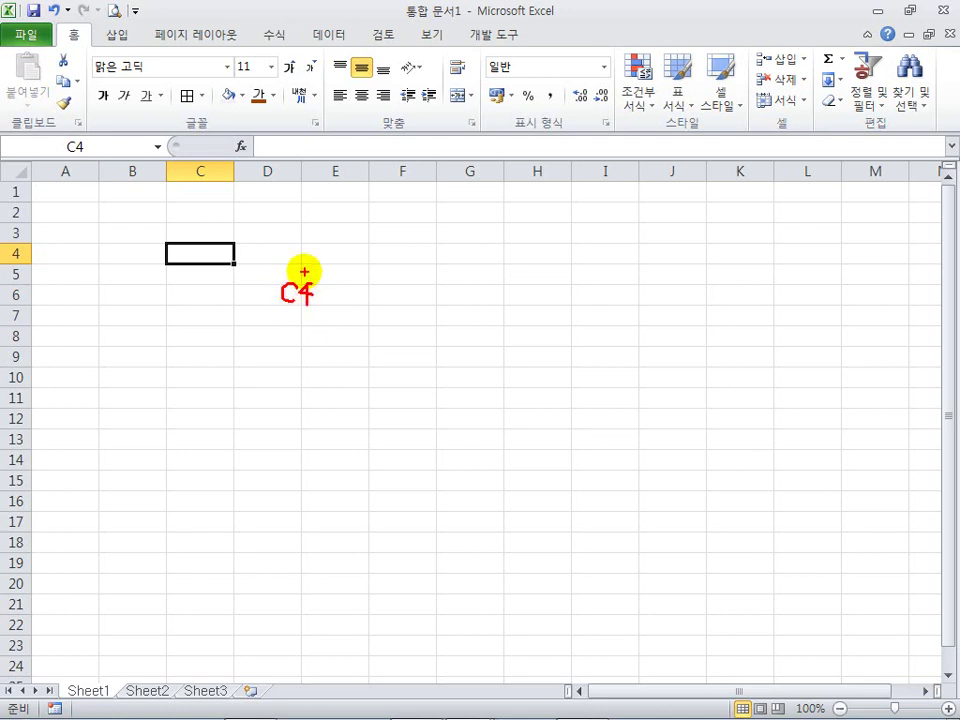
mouse_move(208, 163)
mouse_down()
mouse_move(196, 185)
mouse_move(212, 168)
mouse_move(200, 210)
mouse_move(225, 199)
mouse_up()
mouse_move(70, 255)
mouse_down()
mouse_move(114, 251)
mouse_move(120, 262)
mouse_up()
drag(279, 311, 317, 312)
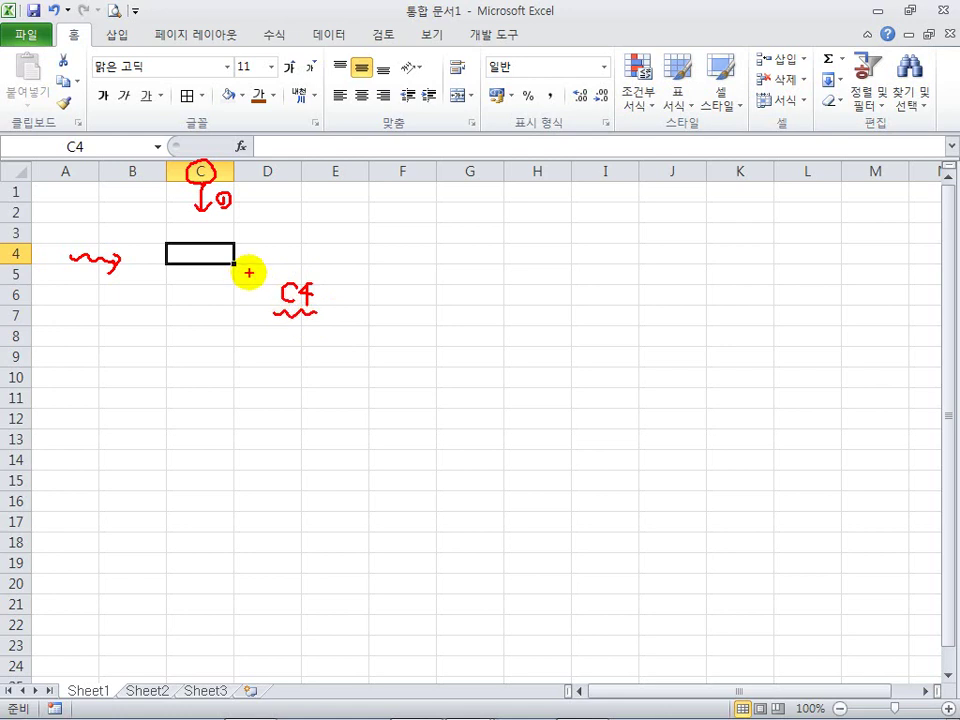
key(Escape)
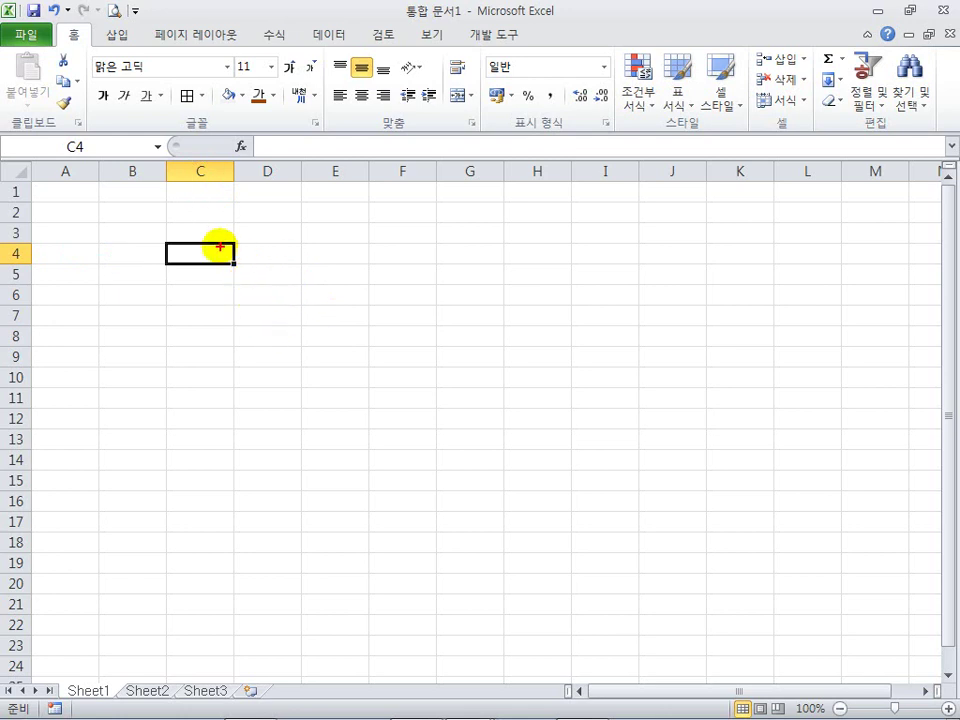
drag(161, 234, 240, 272)
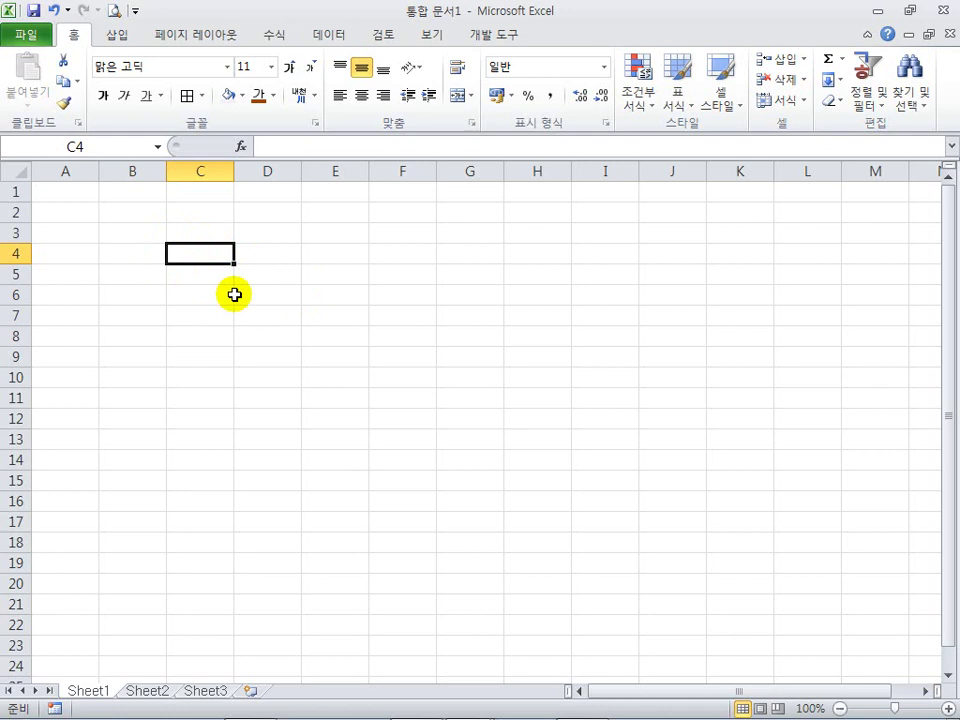
Step: Move the active cell among A2, B2, A3 and B3 using arrow keys and clicks
key(Left)
key(Left)
key(Up)
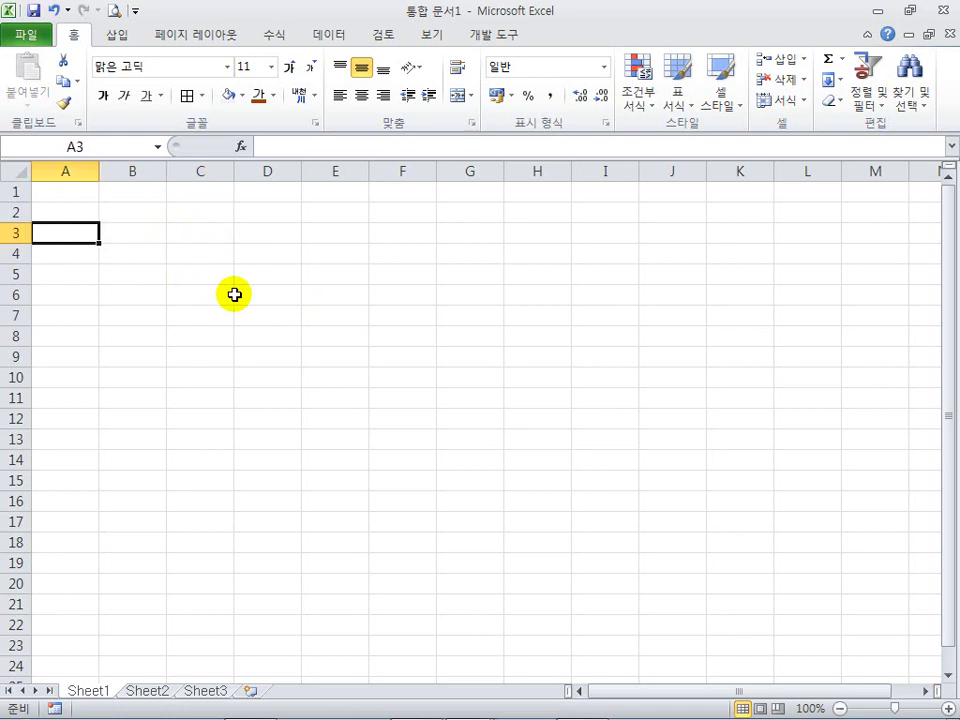
key(Right)
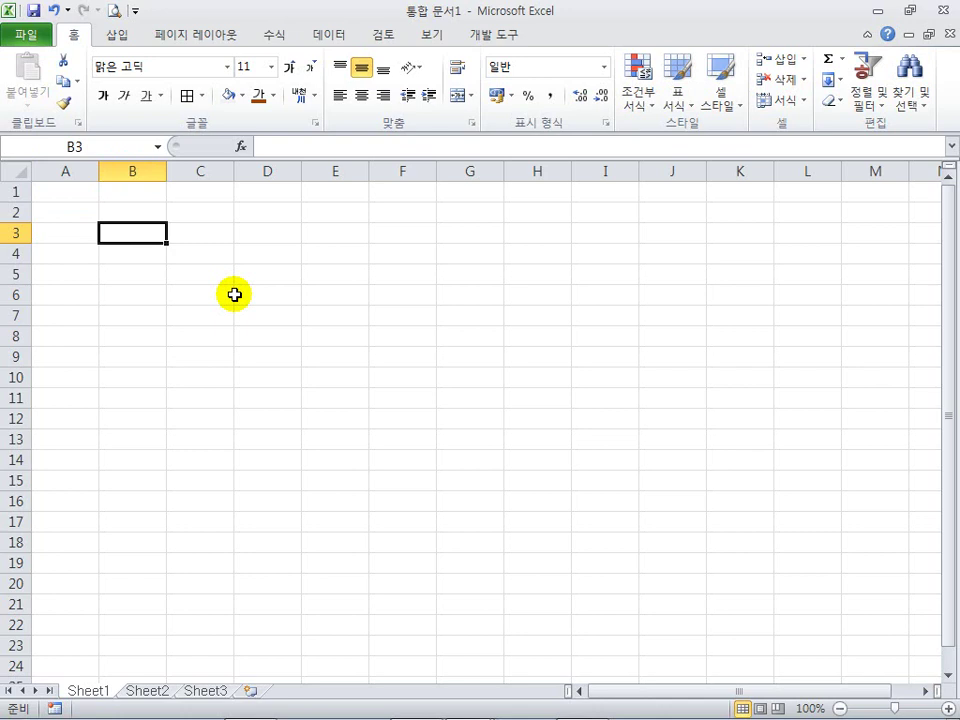
key(Up)
key(Left)
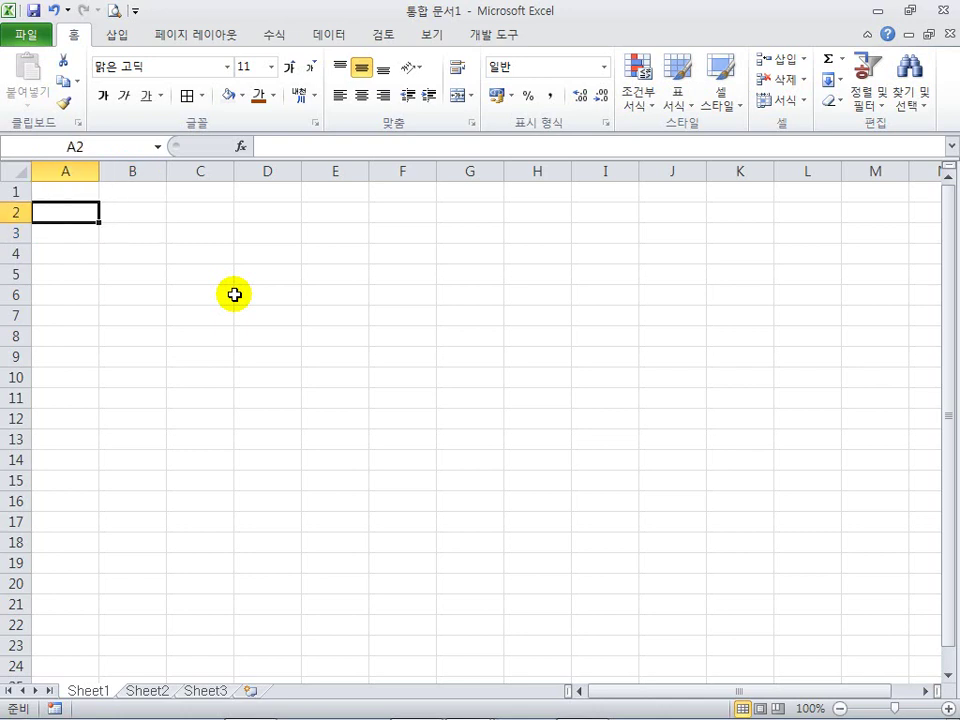
key(Down)
key(Up)
key(Right)
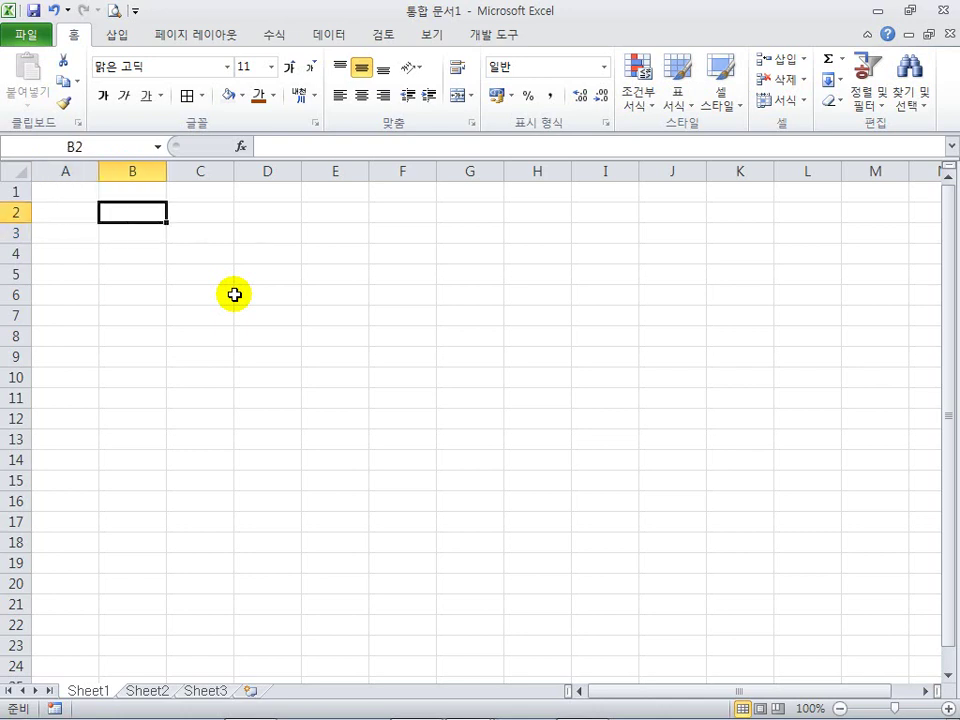
click(71, 224)
click(71, 216)
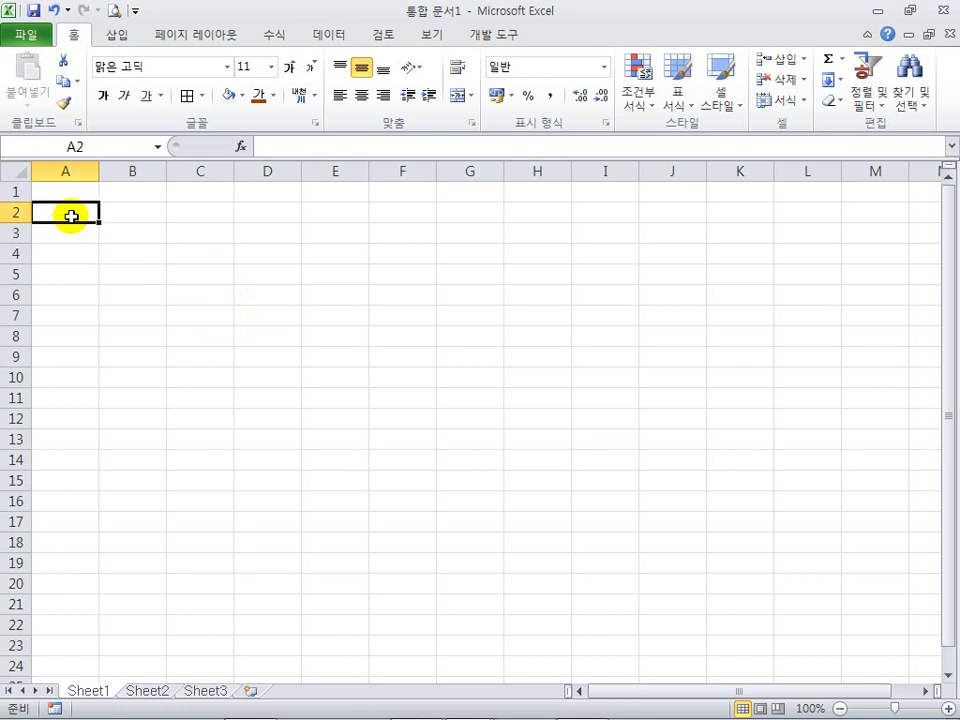
key(Right)
key(Down)
click(71, 216)
key(Right)
click(71, 216)
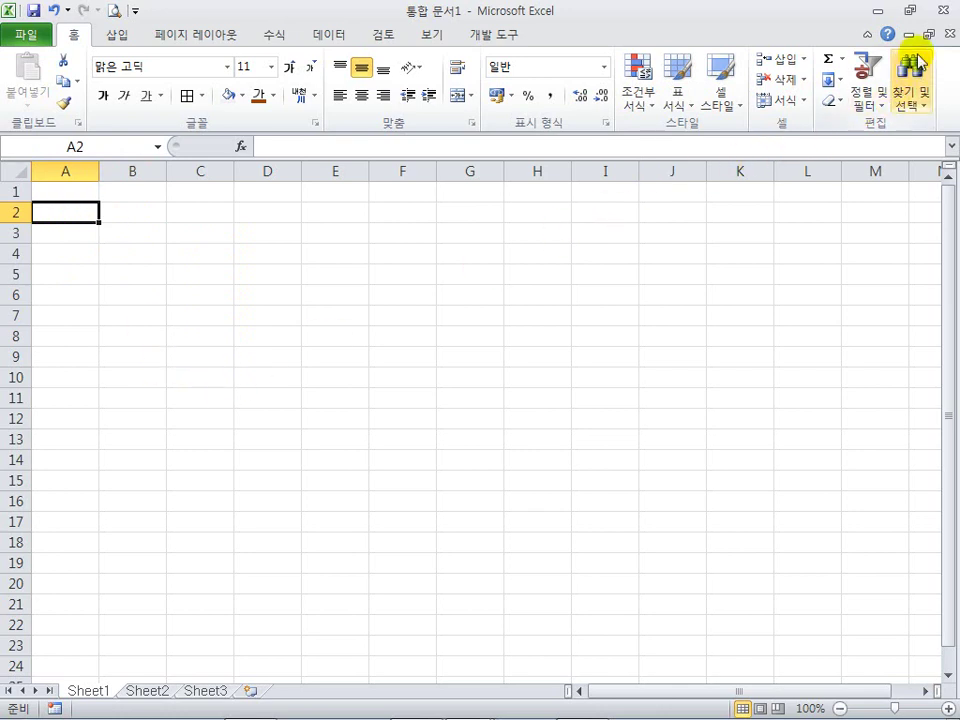
click(941, 12)
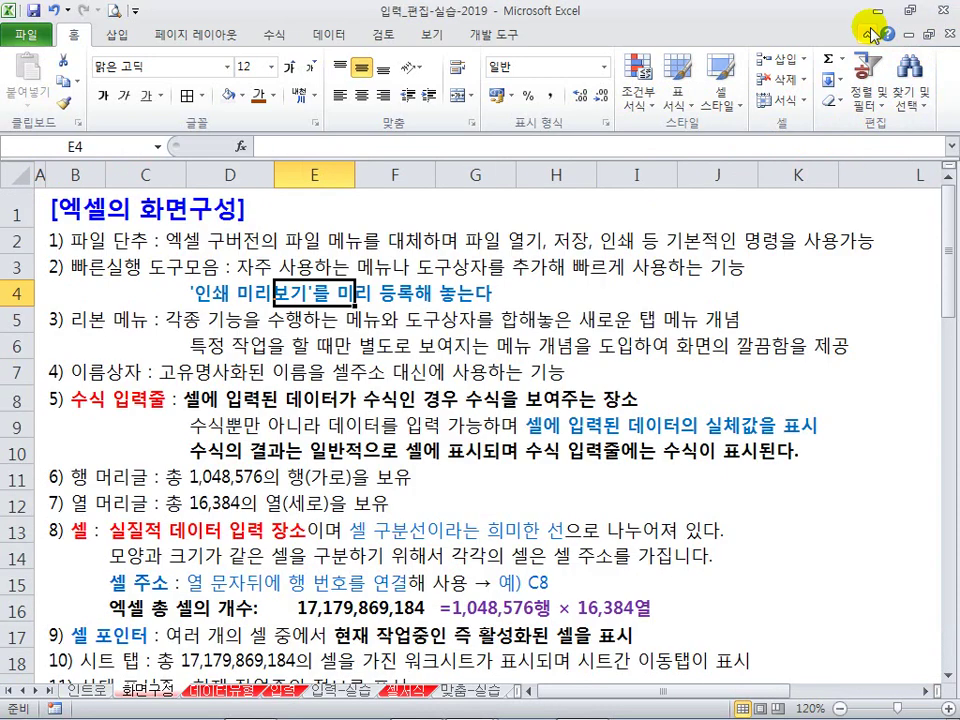
click(303, 418)
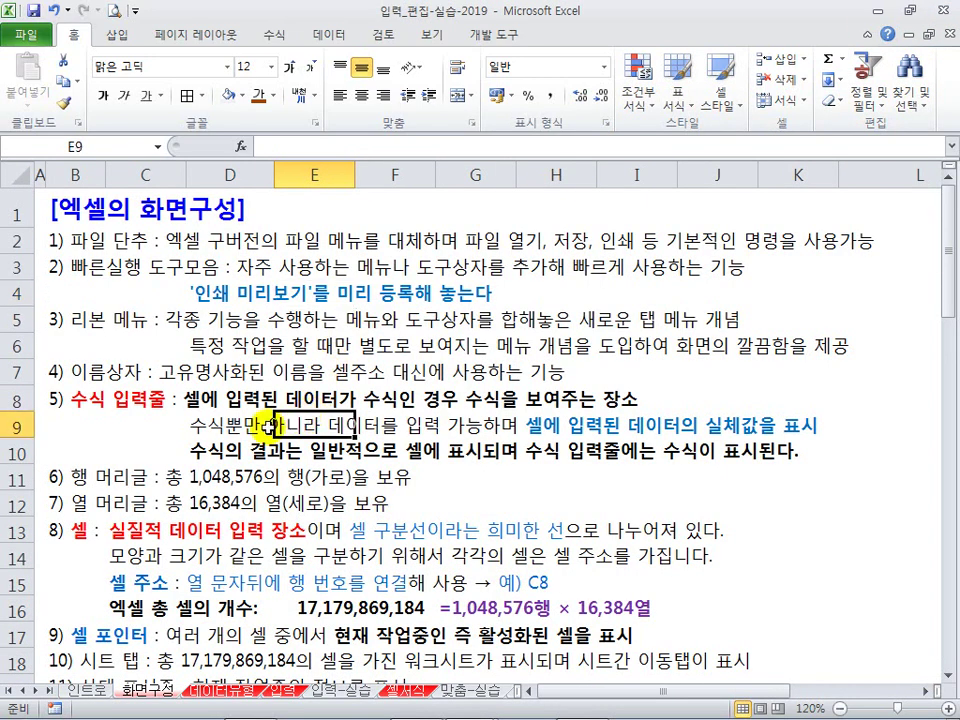
click(232, 478)
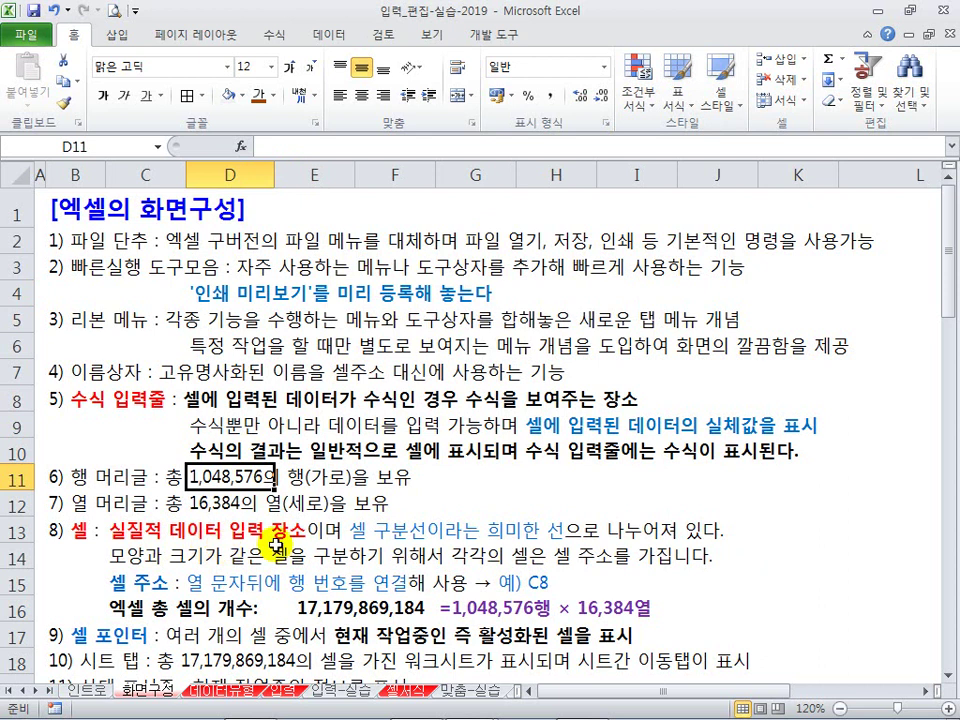
click(90, 478)
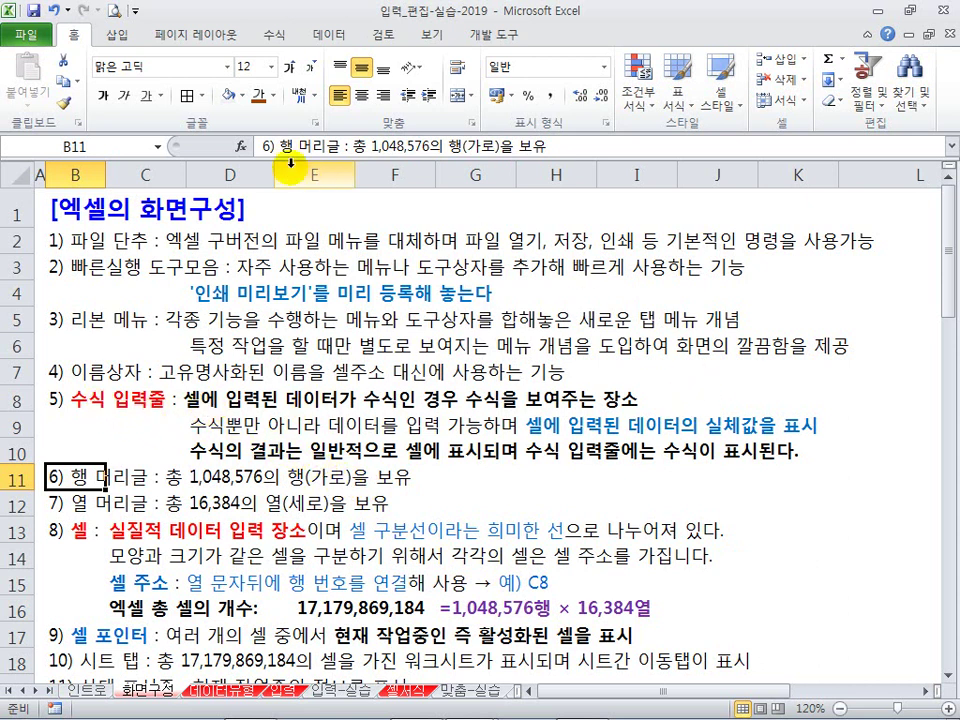
mouse_move(240, 127)
mouse_down()
mouse_move(253, 146)
mouse_move(784, 148)
mouse_move(955, 163)
mouse_up()
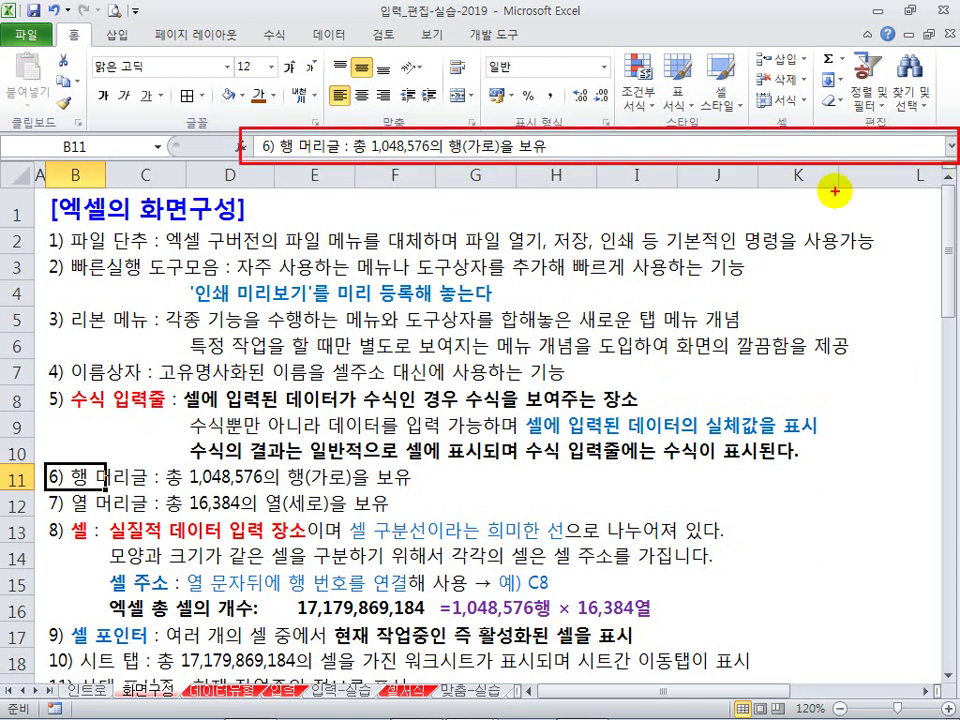
key(Escape)
click(695, 500)
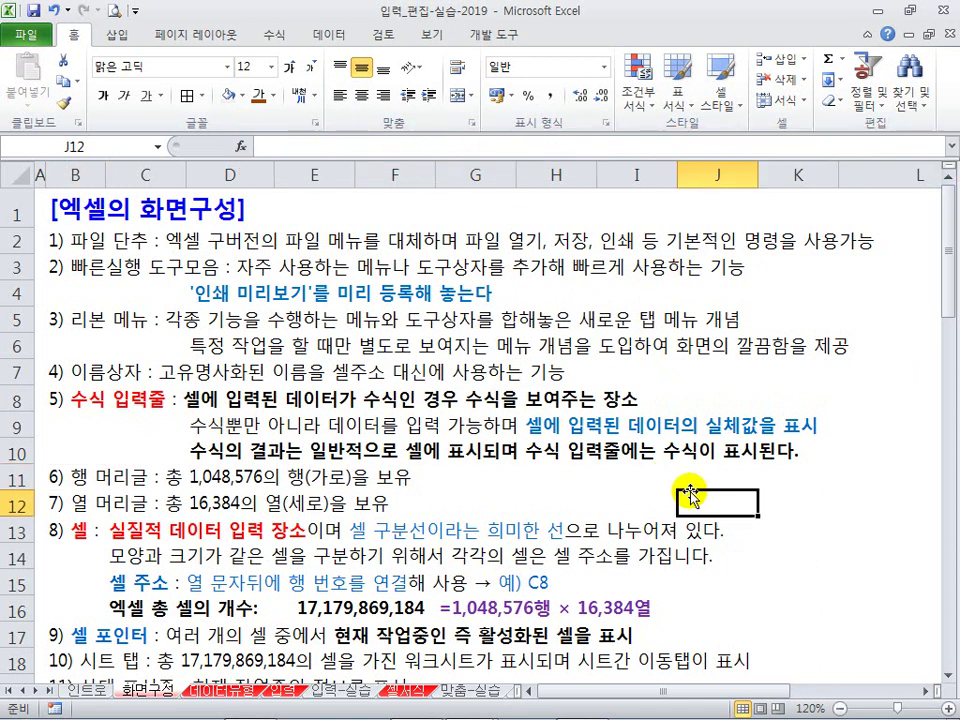
click(640, 485)
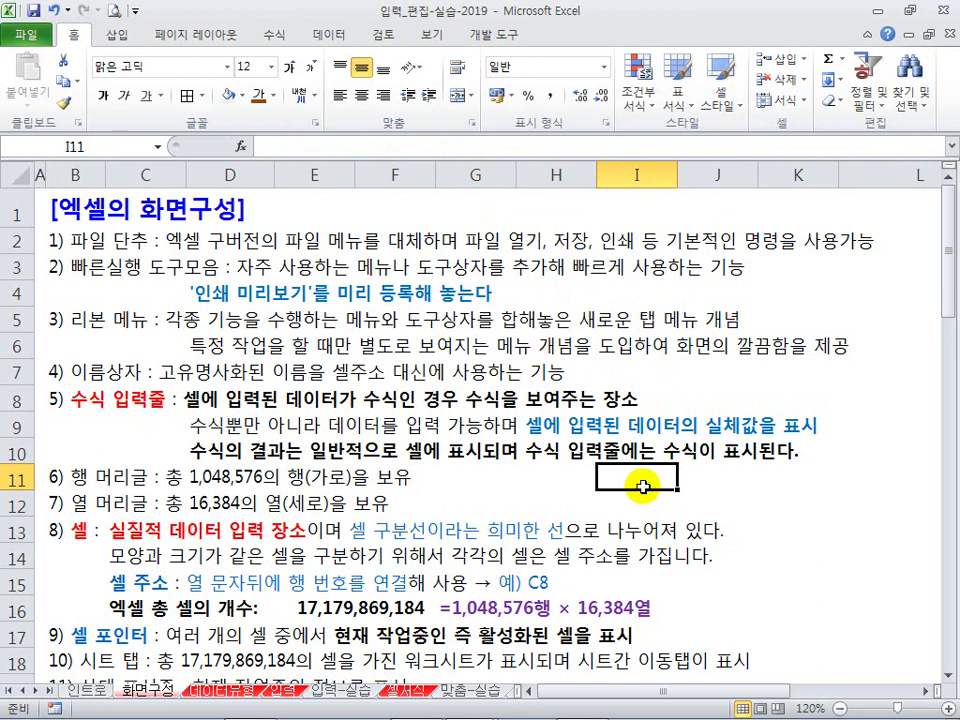
text(=)
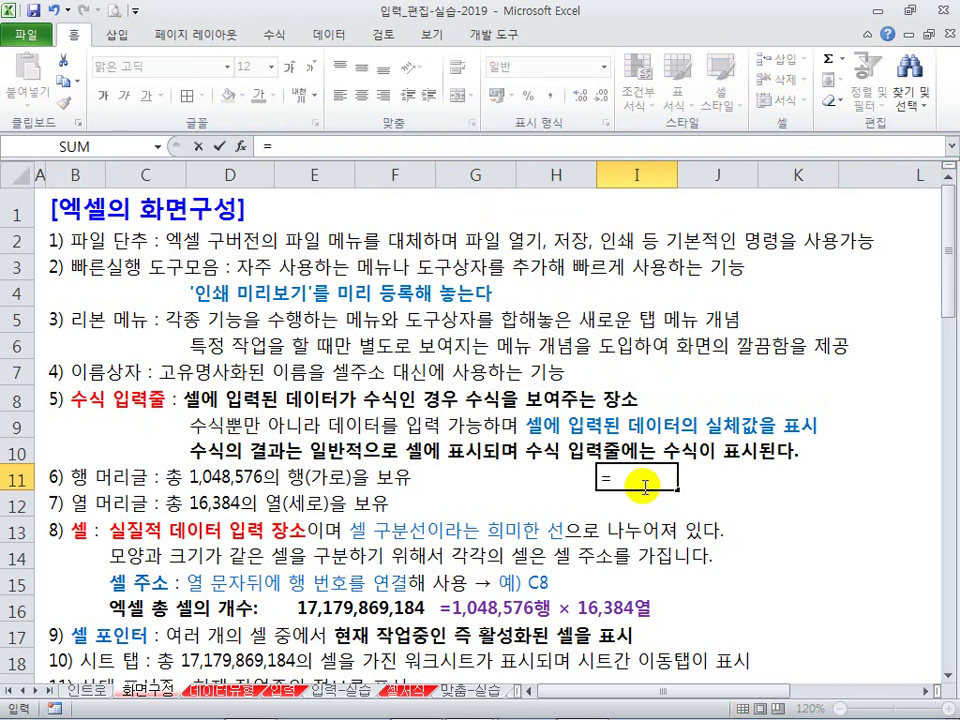
text(+1)
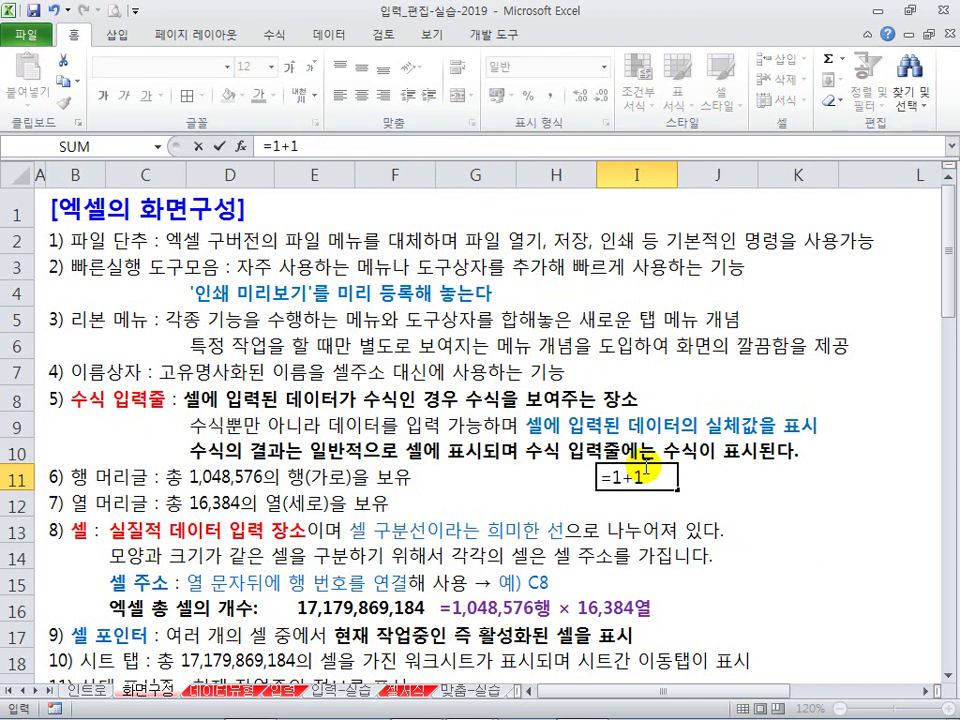
key(Return)
click(636, 452)
click(625, 480)
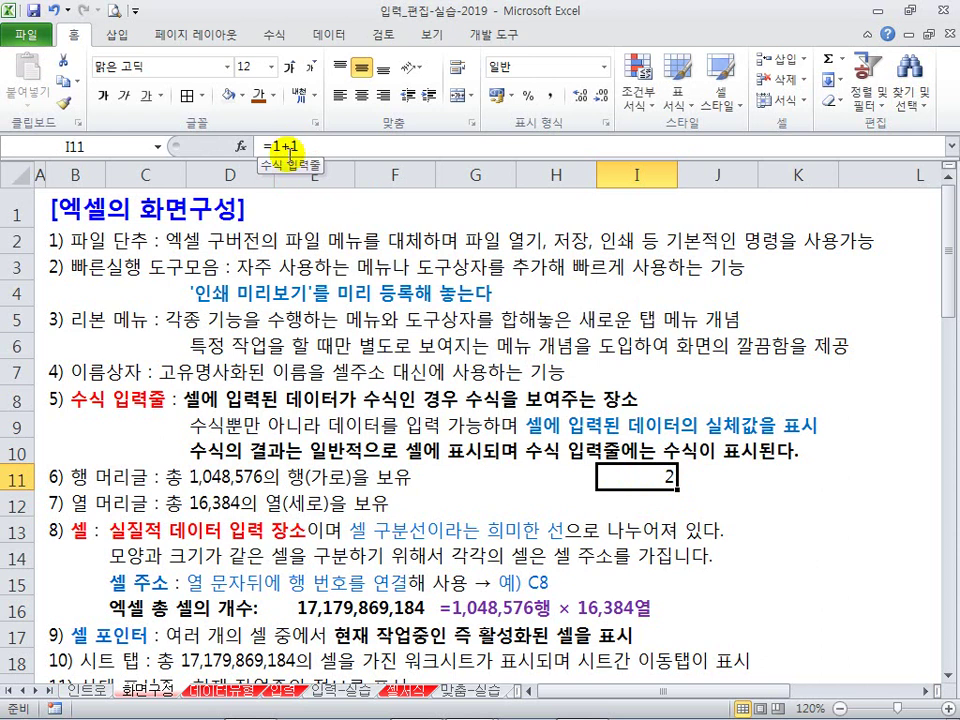
key(Delete)
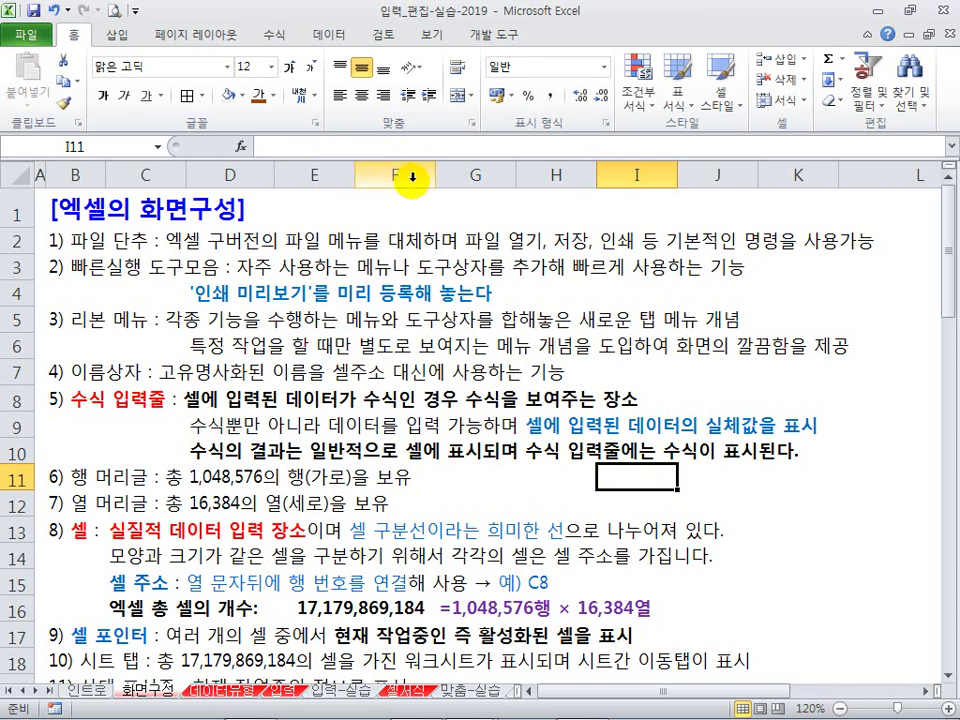
click(433, 34)
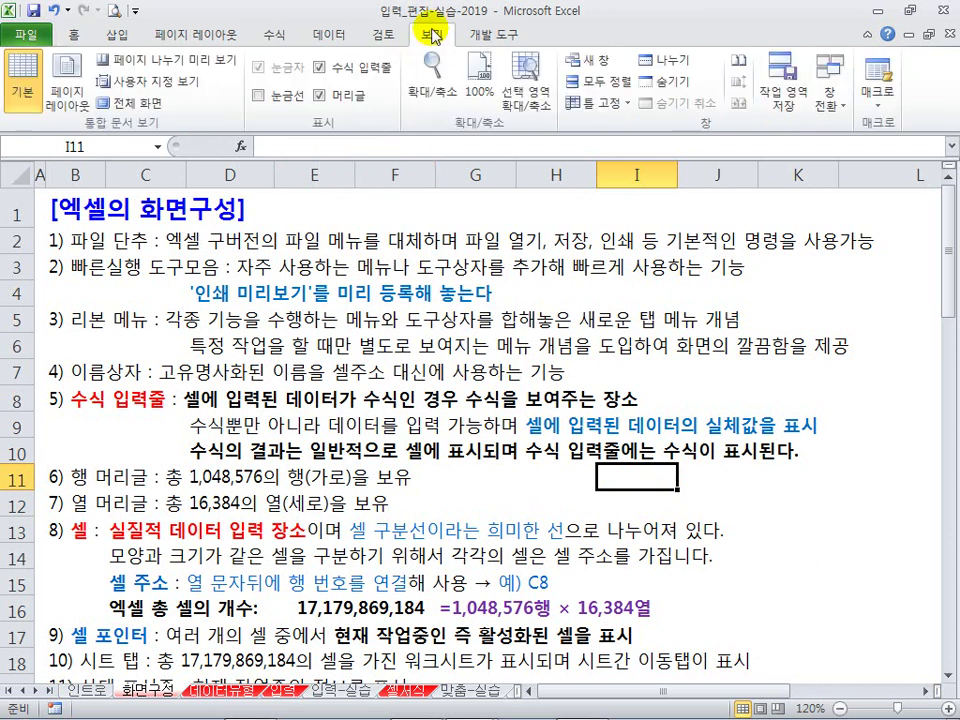
click(321, 68)
click(321, 68)
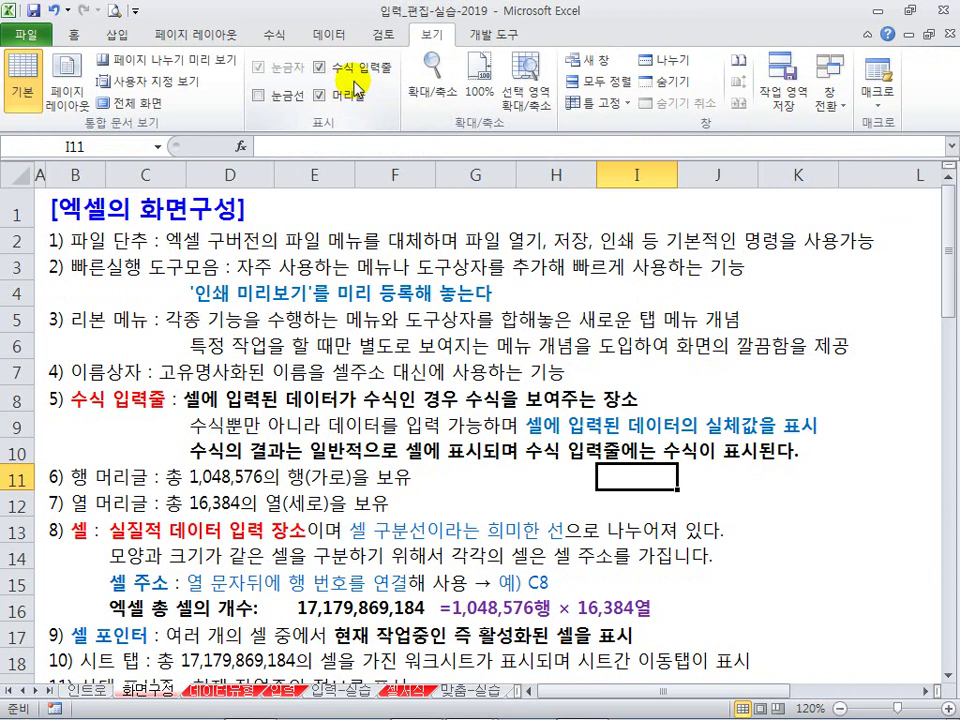
click(74, 33)
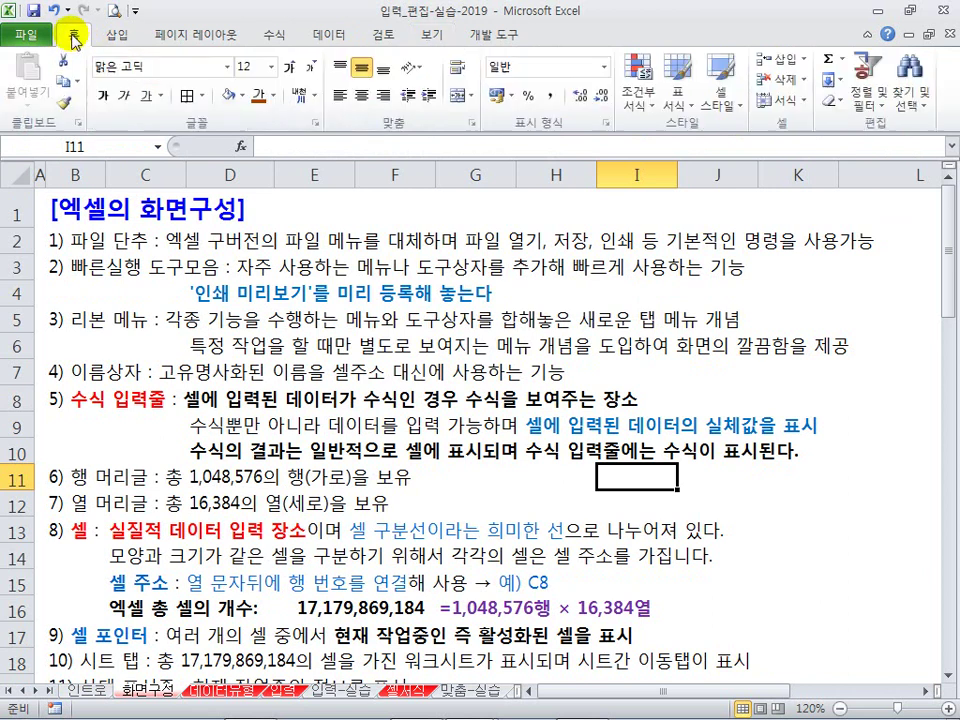
click(438, 312)
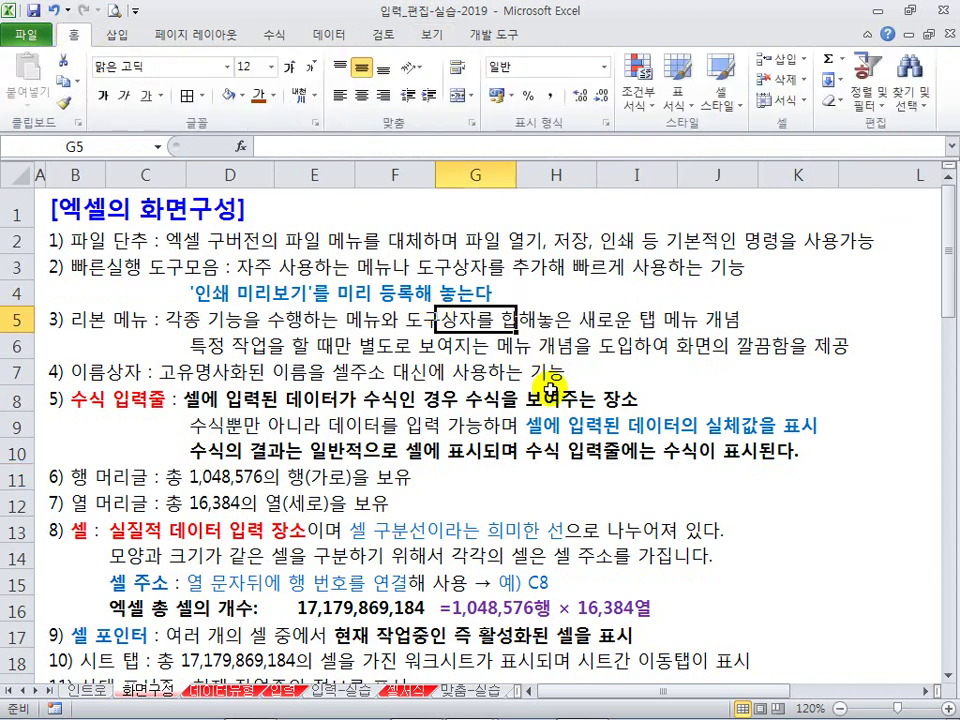
click(543, 381)
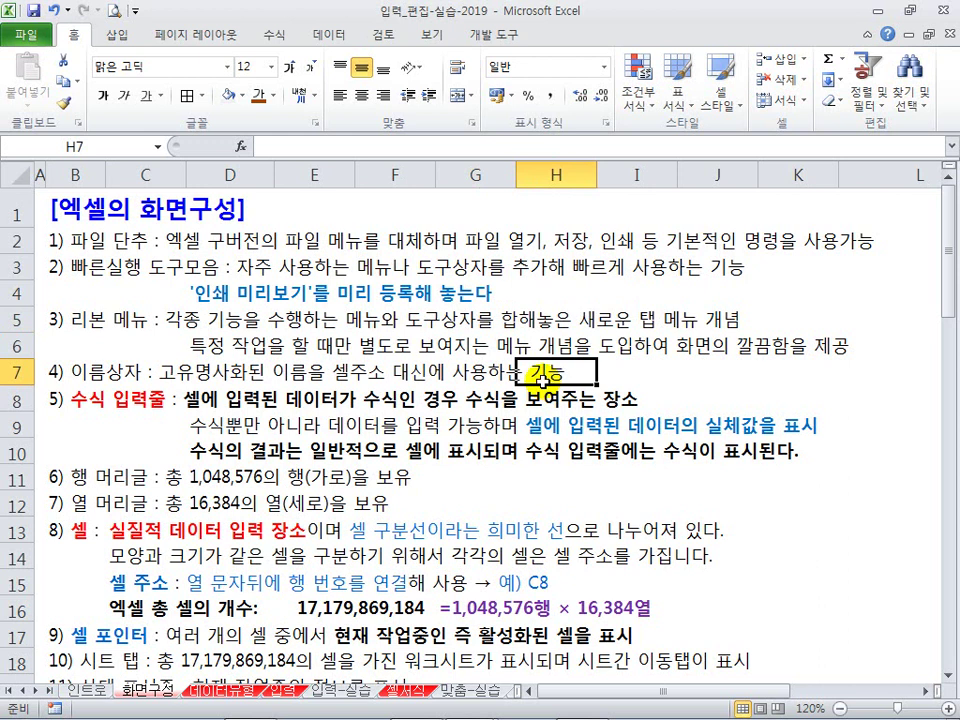
scroll(543, 381, down, 1)
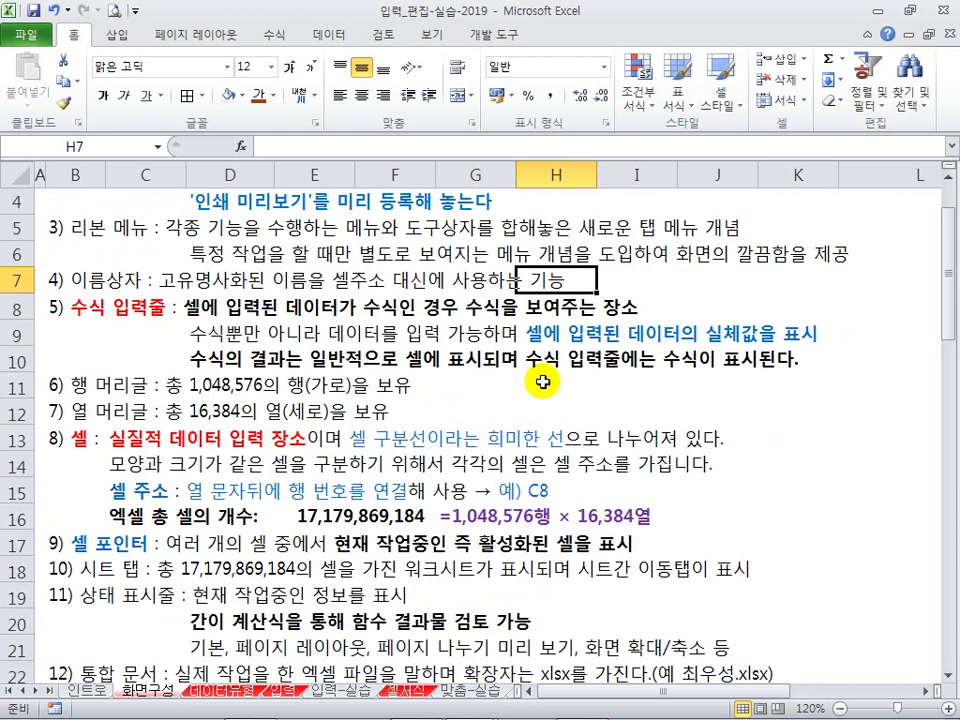
scroll(543, 381, down, 2)
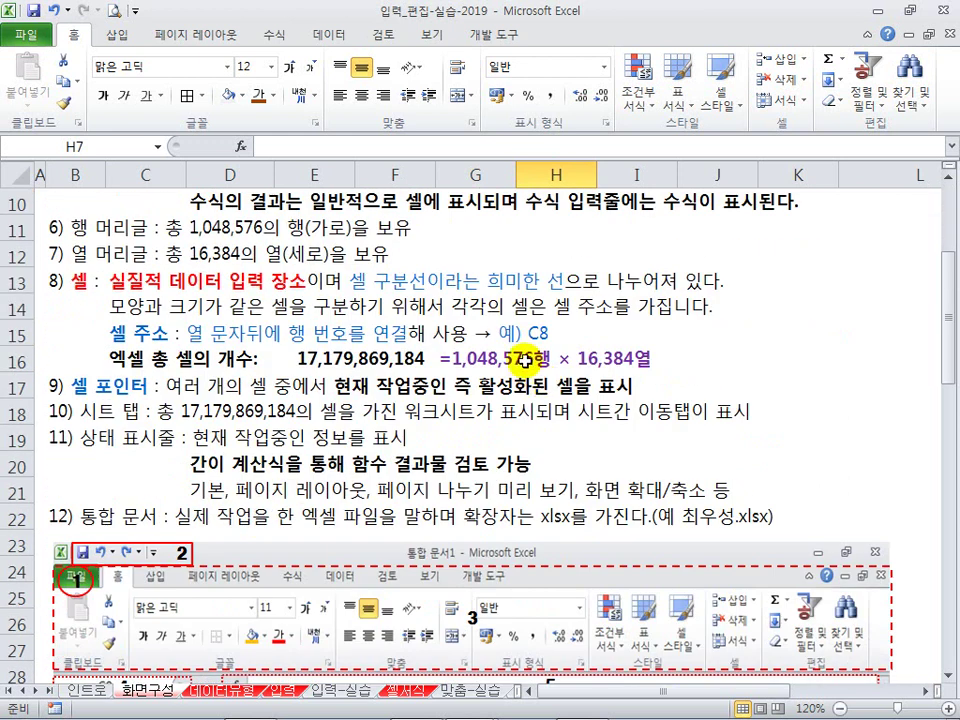
click(645, 385)
click(682, 337)
click(686, 363)
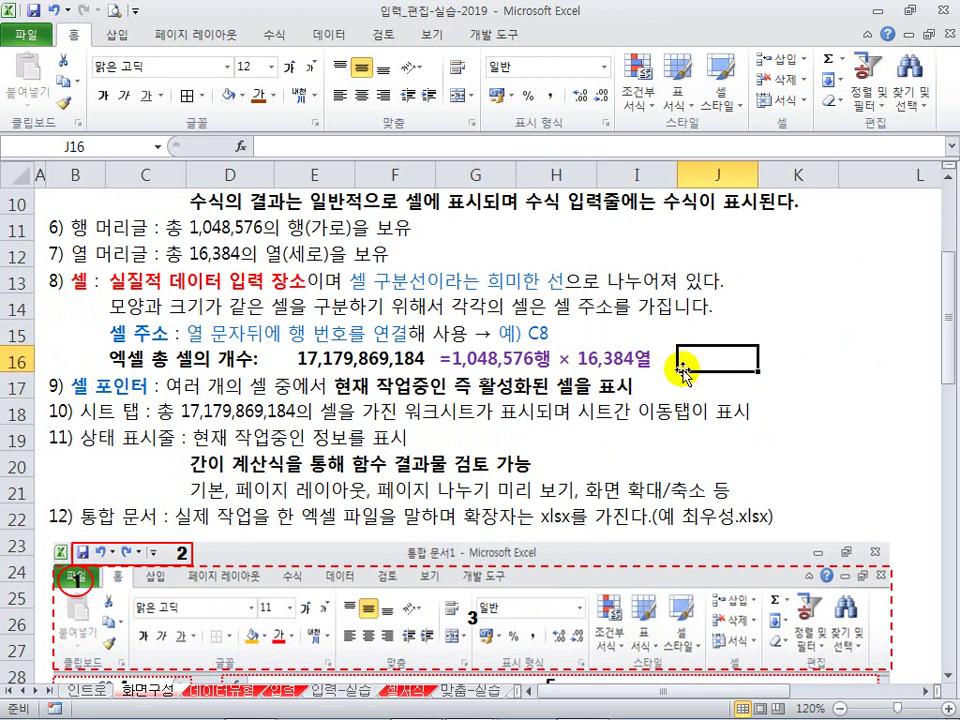
click(380, 333)
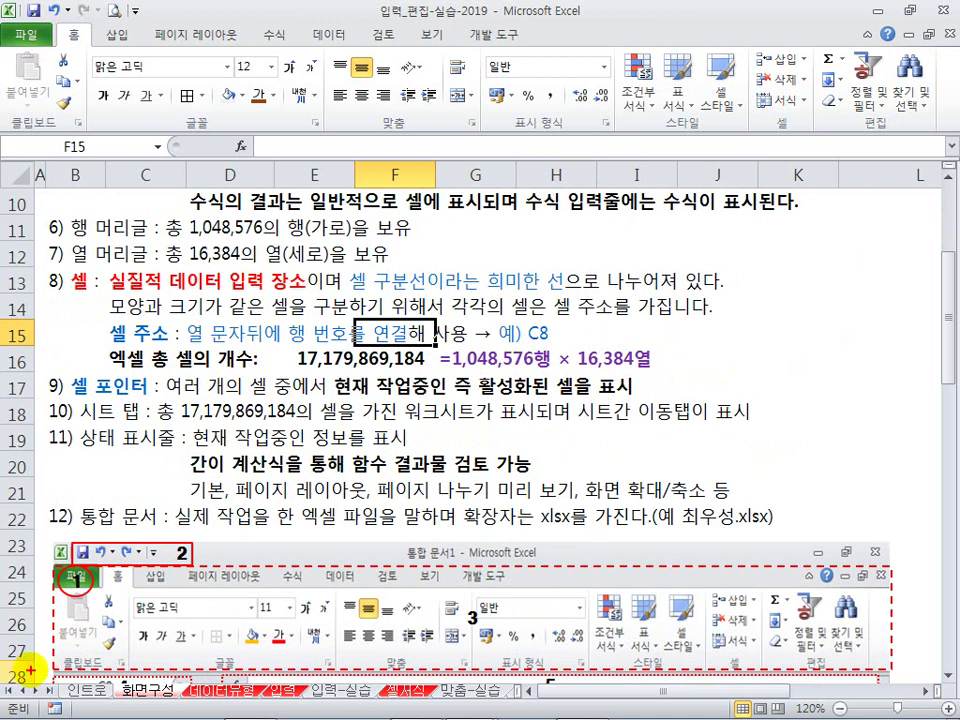
mouse_move(4, 684)
mouse_down()
mouse_move(56, 698)
mouse_move(489, 692)
mouse_move(520, 708)
mouse_up()
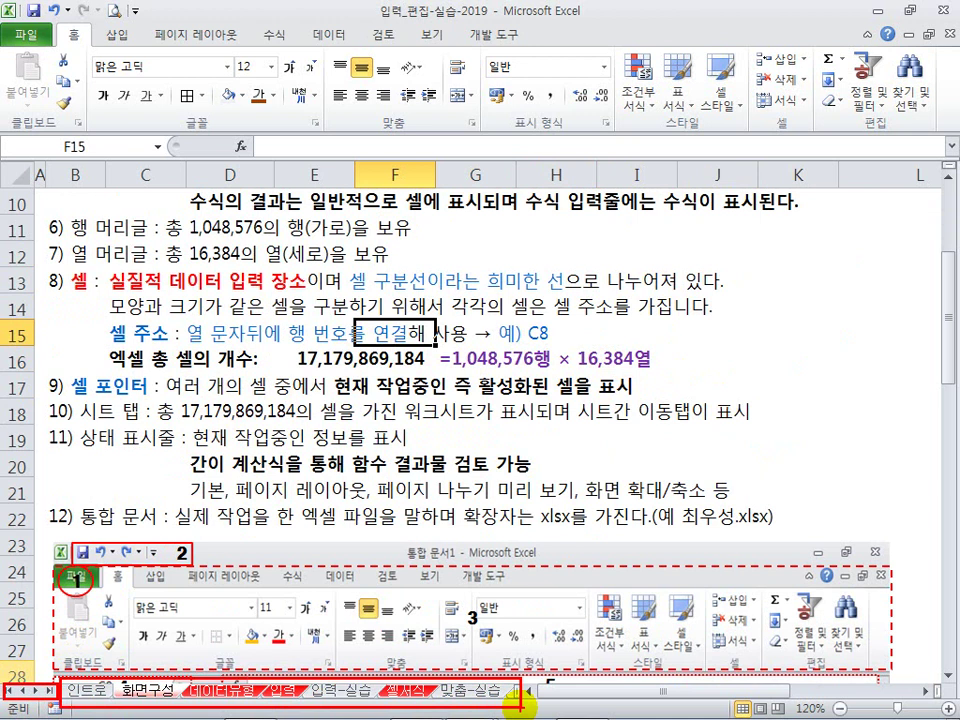
key(Escape)
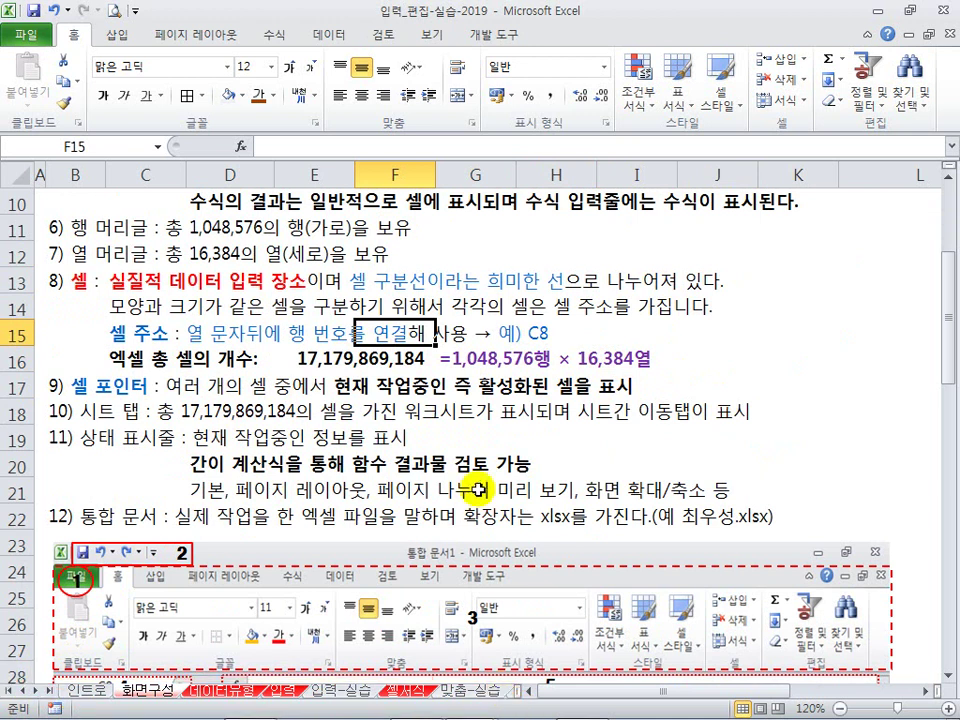
scroll(375, 574, down, 8)
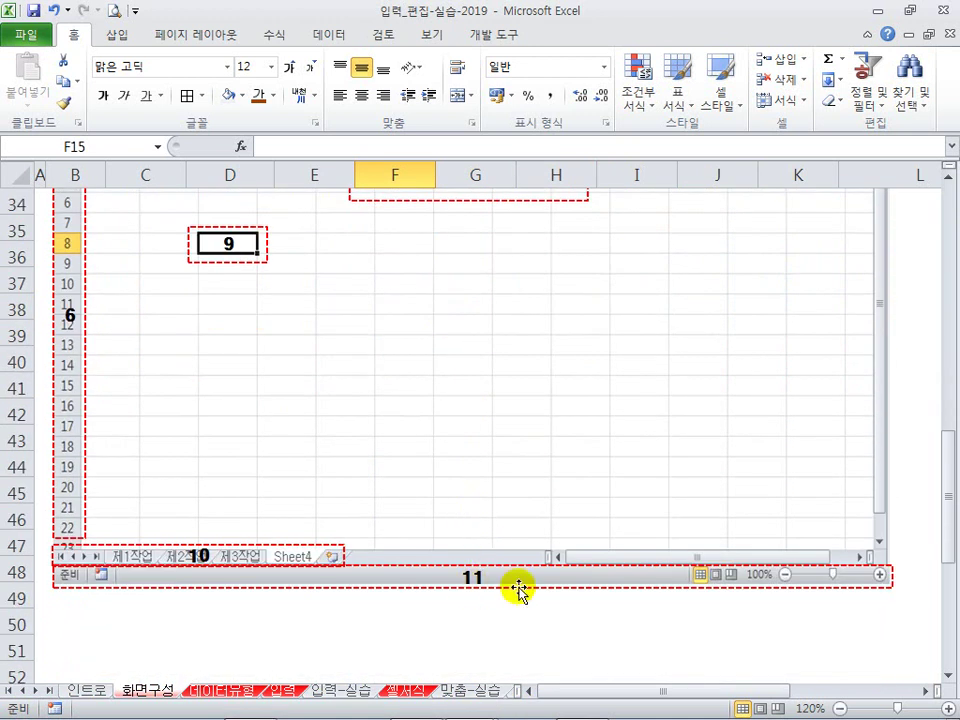
scroll(454, 484, up, 8)
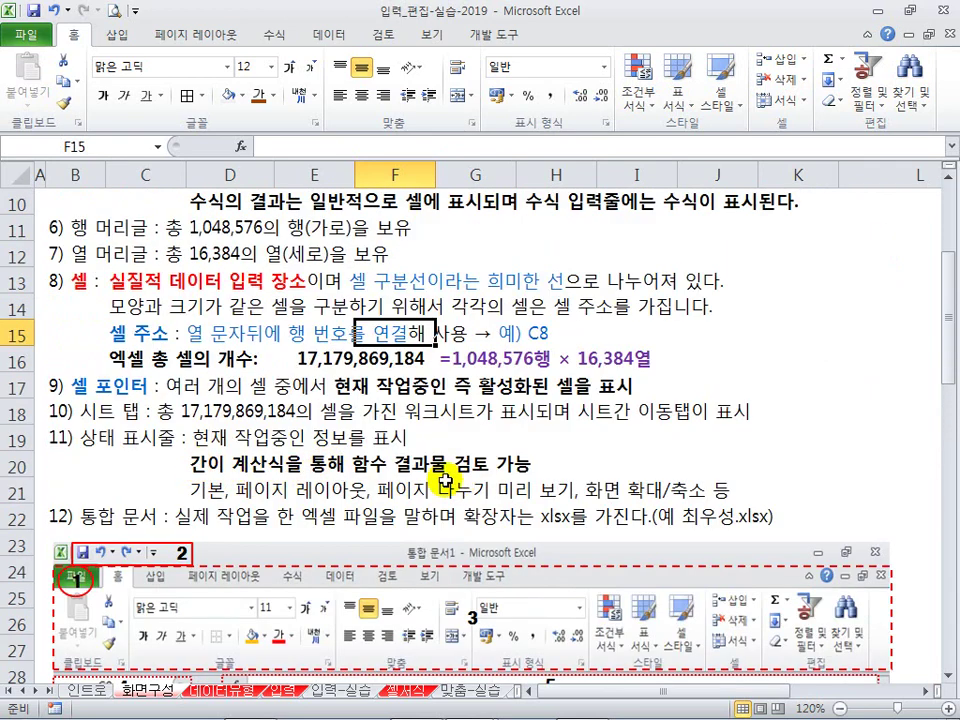
Step: Review the status bar options, then enter 1, 2, 3 and 4 in K14:K17
right_click(614, 710)
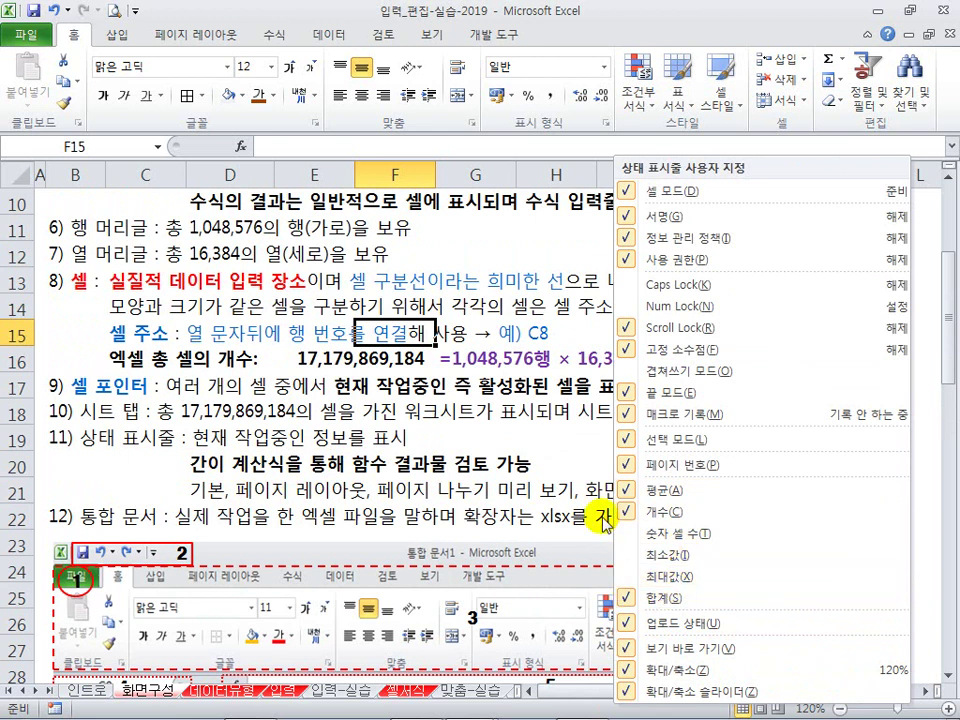
click(563, 444)
click(800, 327)
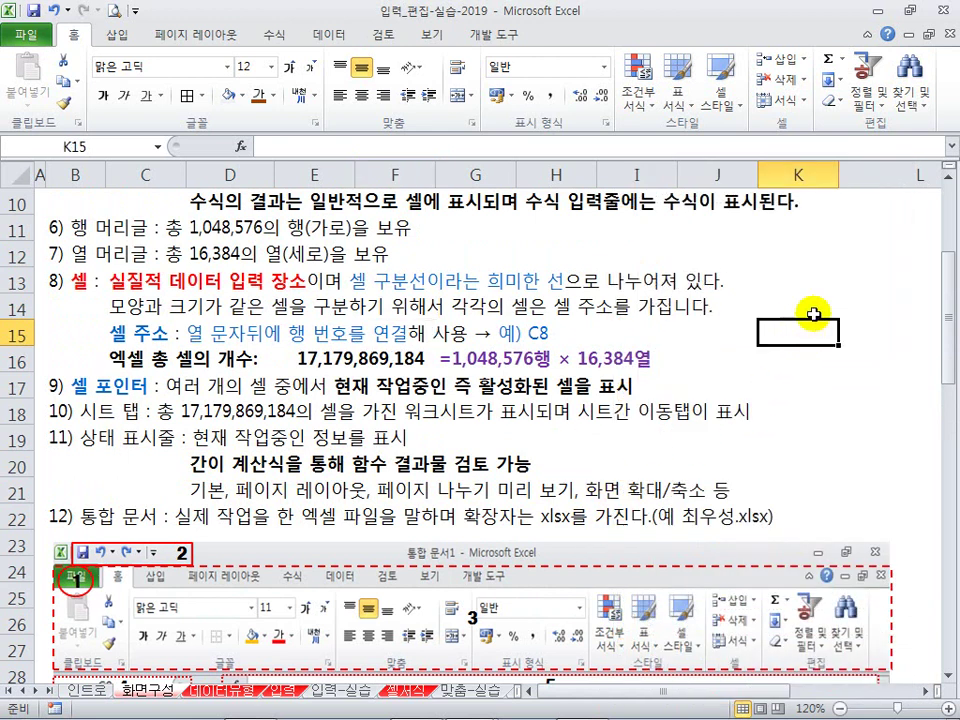
click(814, 312)
text(1)
key(Return)
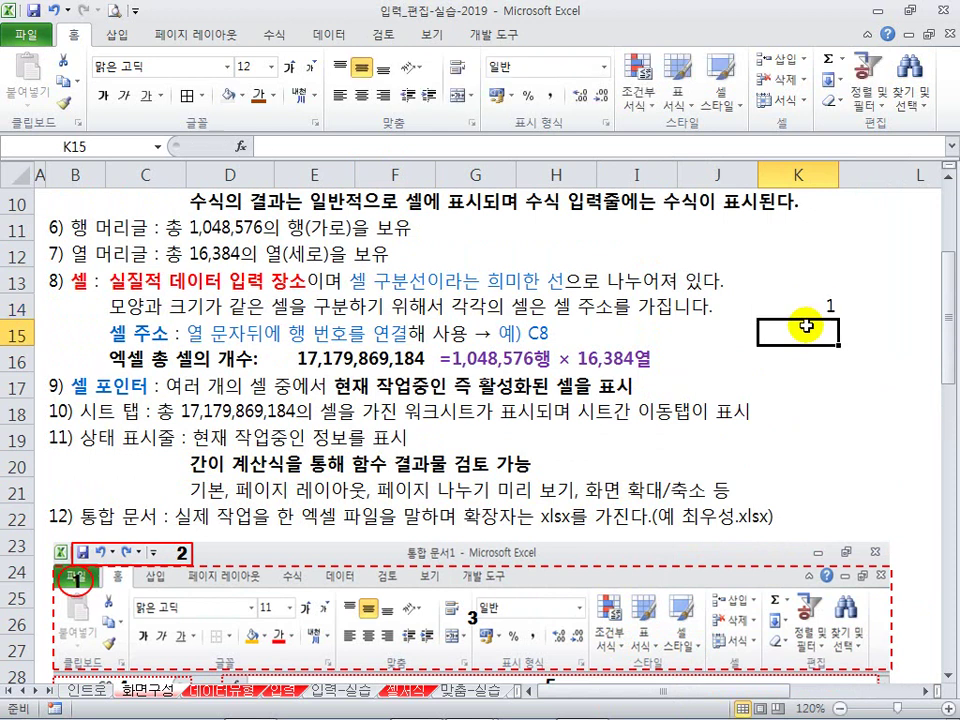
text(2)
key(Return)
text(3)
key(Return)
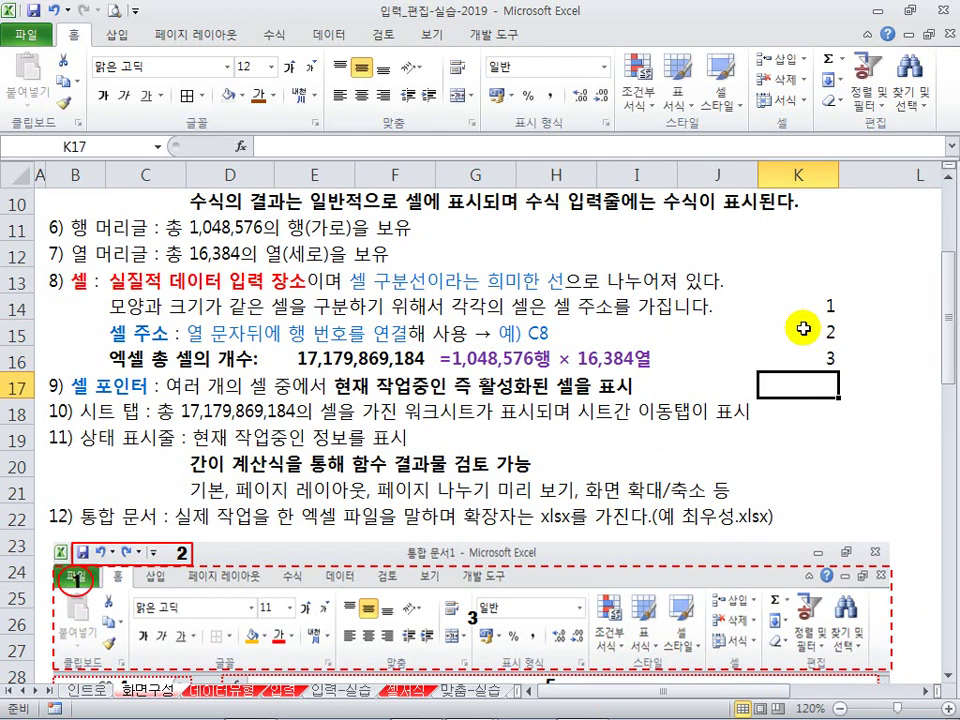
text(4)
key(Return)
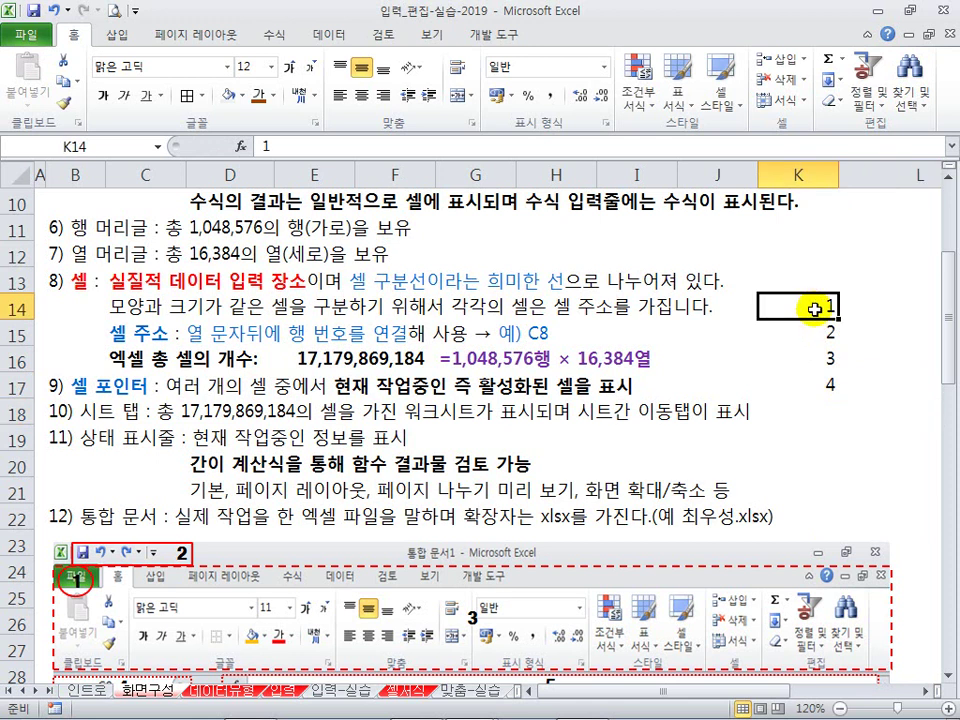
Step: Select K14:K17 and other combinations to compare status-bar totals, then return to D6
drag(821, 306, 821, 383)
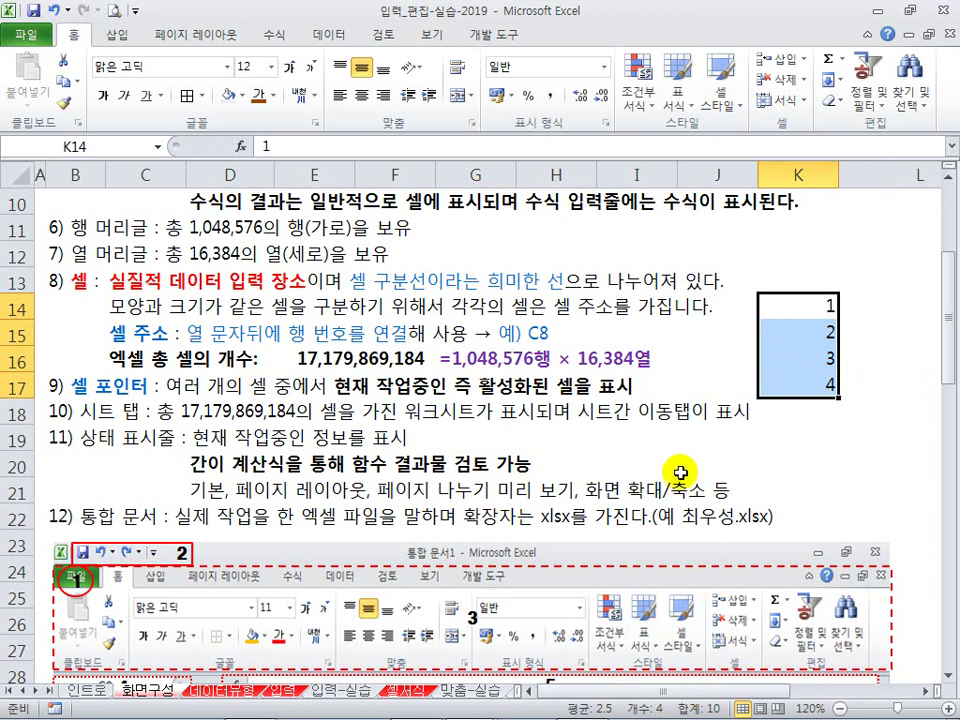
drag(799, 313, 800, 336)
ctrl+click(815, 388)
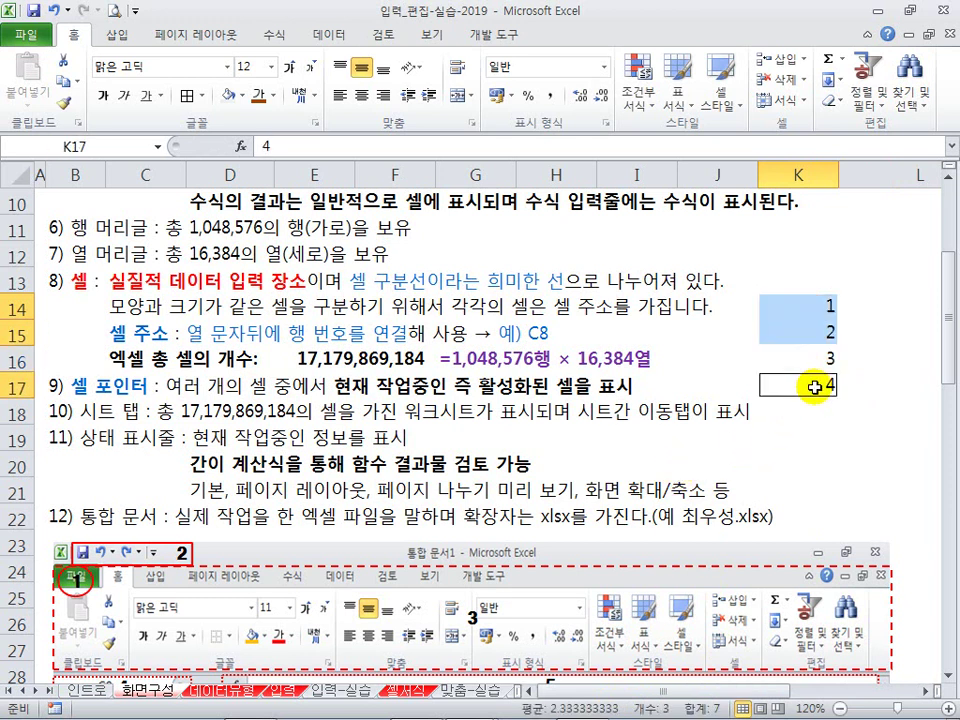
click(789, 411)
click(793, 385)
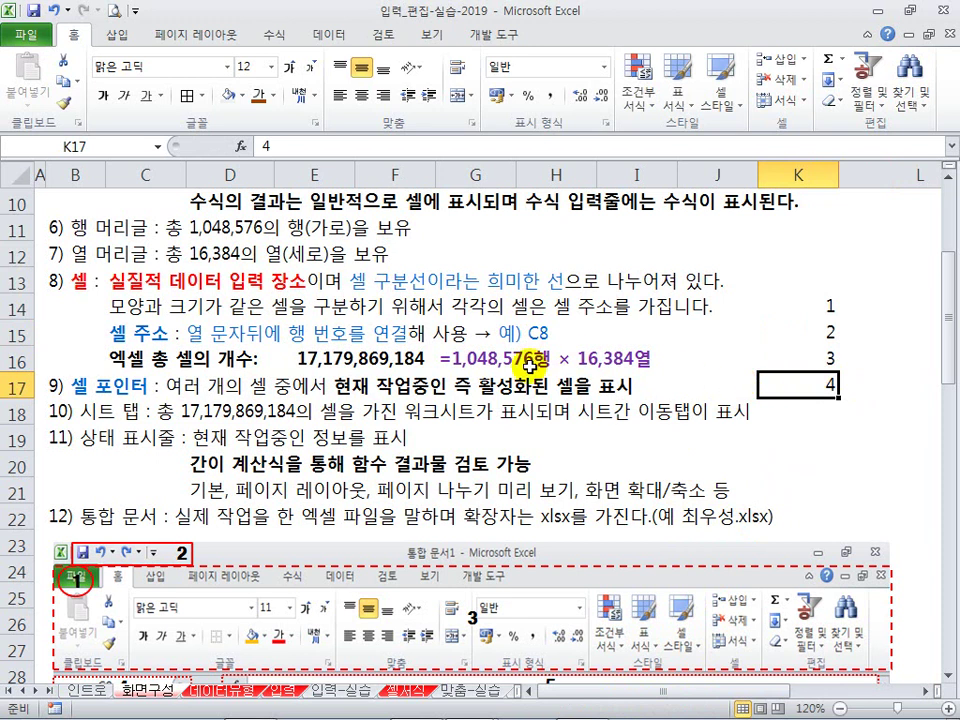
scroll(529, 366, down, 2)
scroll(529, 366, up, 5)
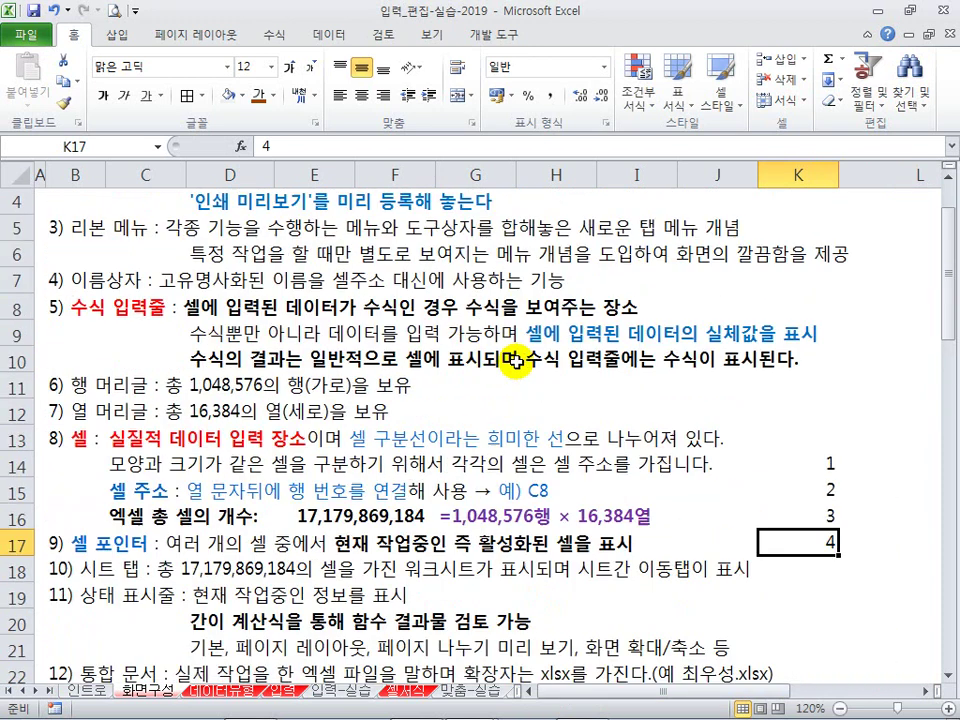
click(440, 340)
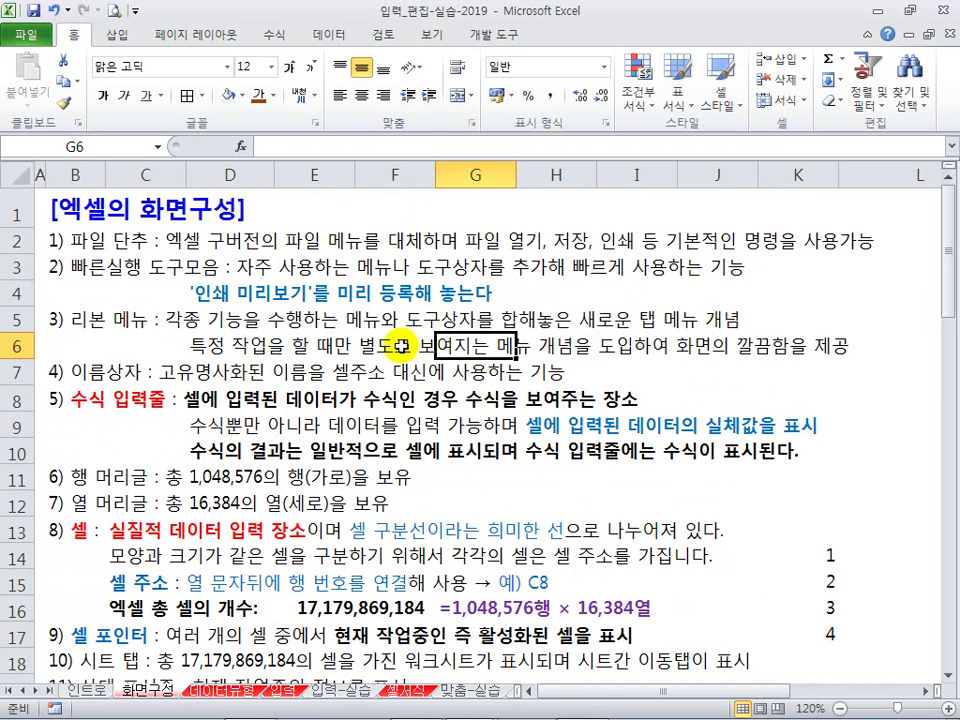
click(265, 350)
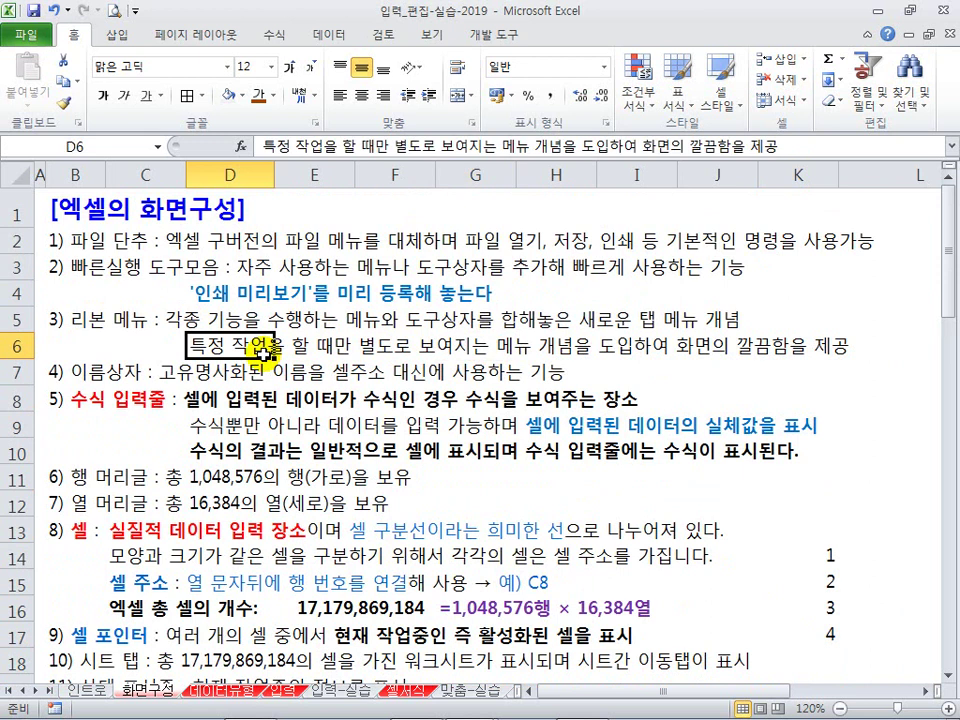
Step: Switch to the 데이터유형 sheet and collapse the ribbon to give the sheet more room
click(233, 692)
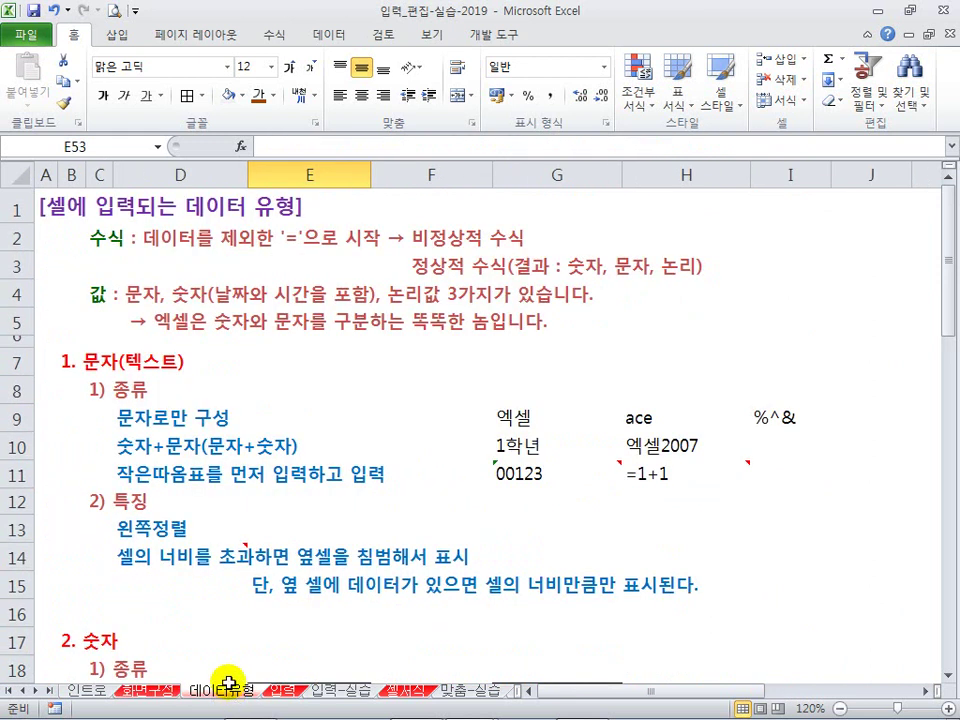
double_click(74, 40)
click(118, 150)
click(72, 170)
click(133, 180)
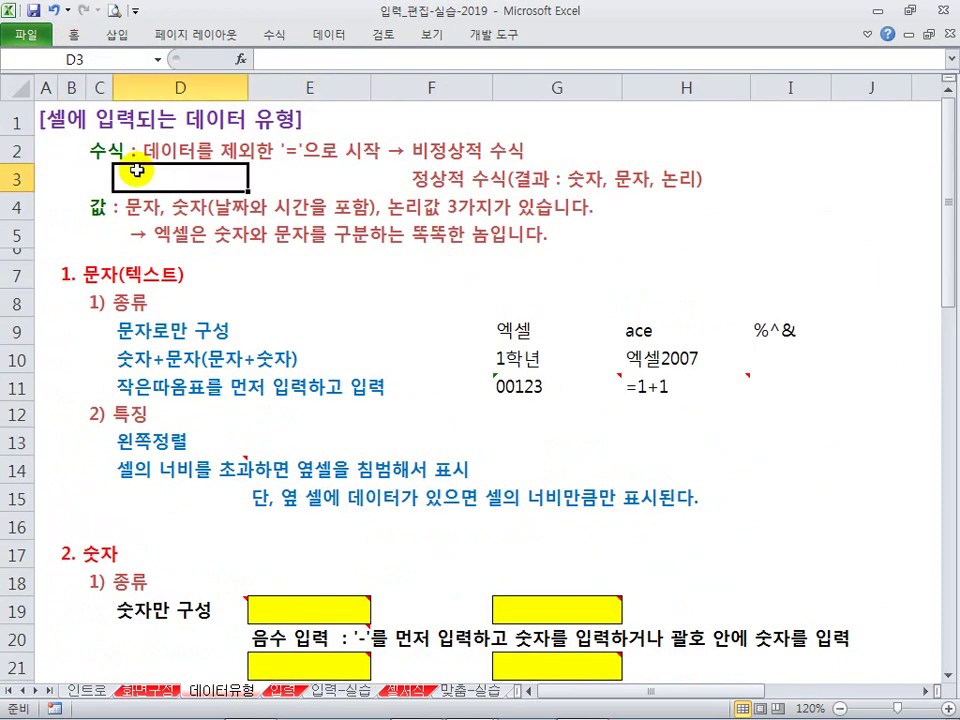
click(300, 178)
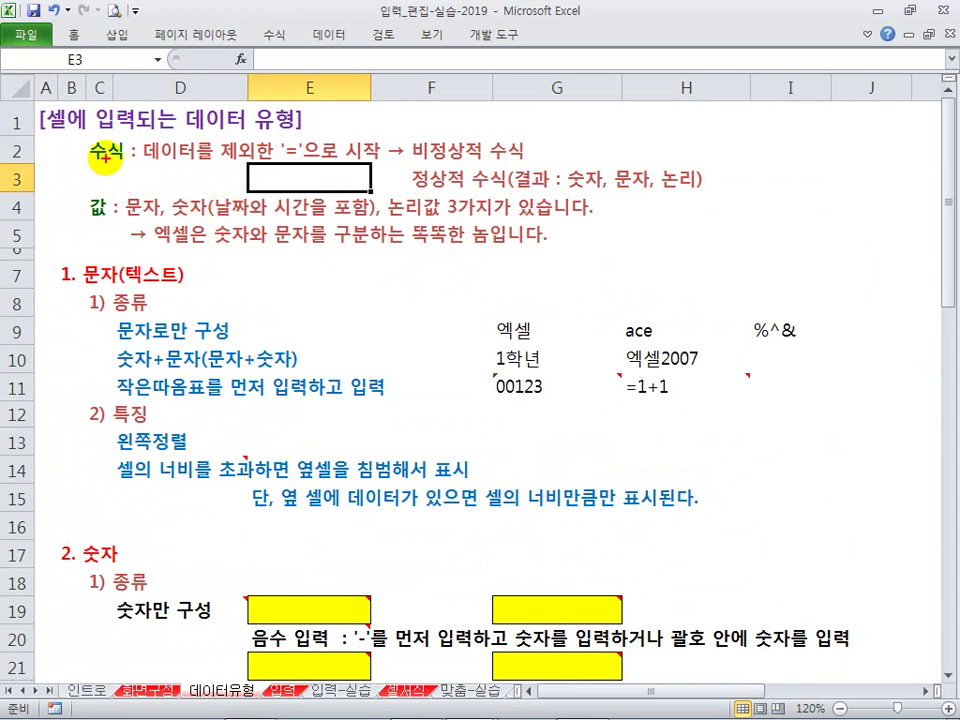
Step: Highlight 수식, 값, the formula-result note and 문자/숫자 with red boxes, then clear them
drag(87, 141, 133, 162)
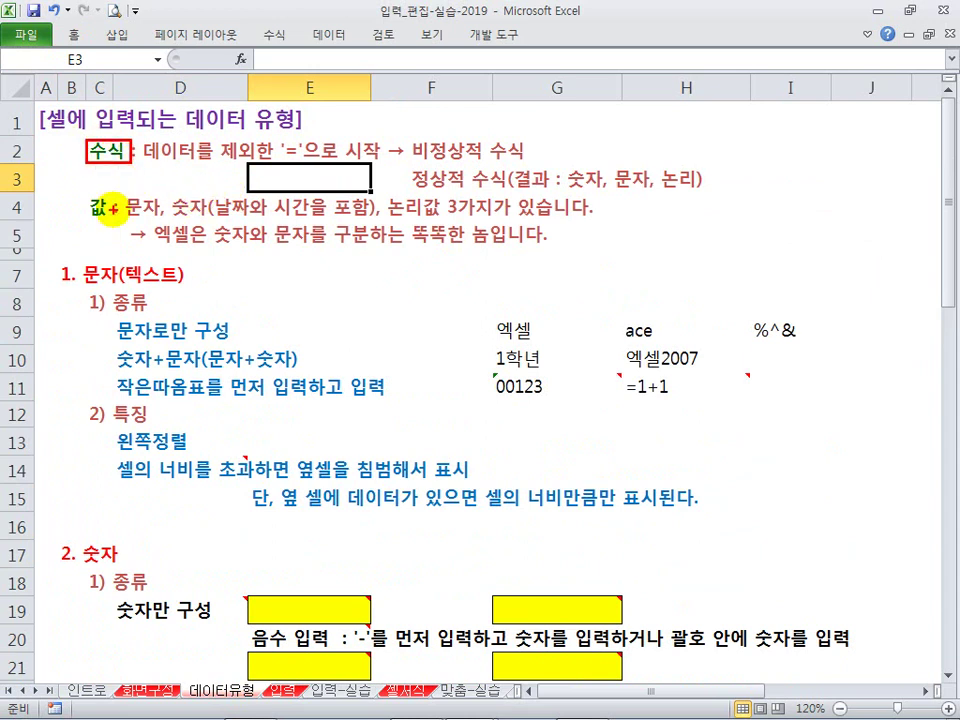
drag(87, 194, 114, 220)
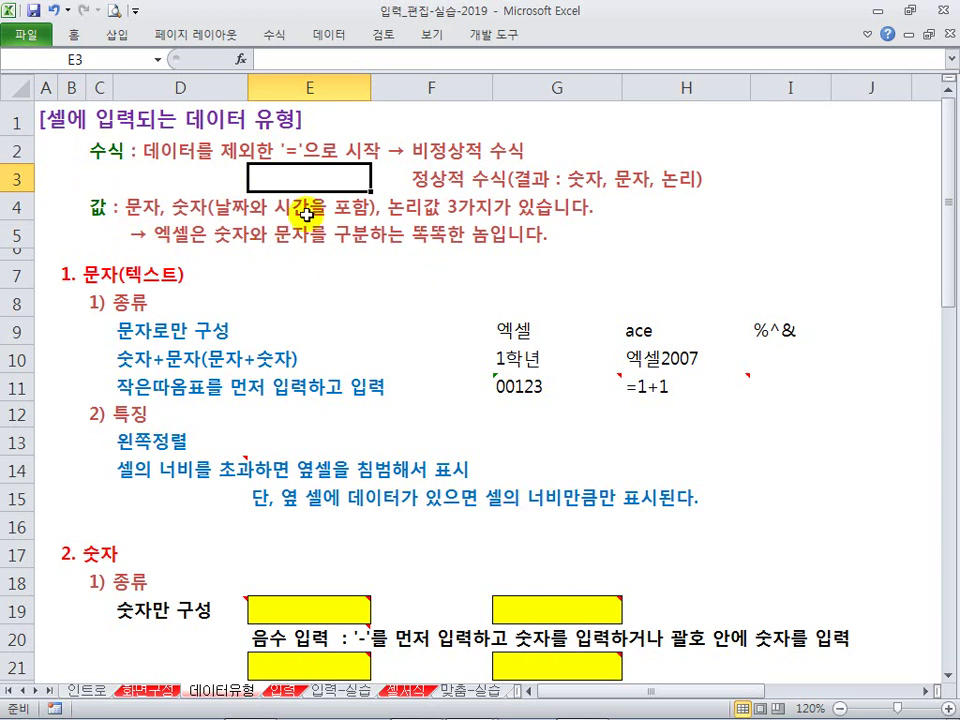
click(176, 152)
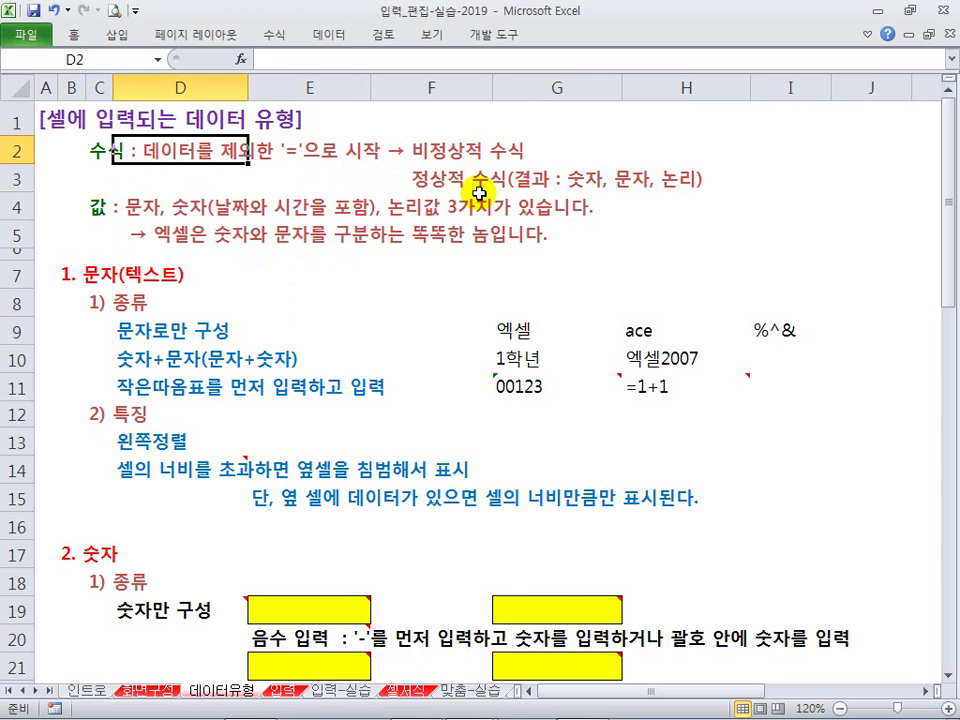
mouse_move(510, 163)
mouse_down()
mouse_move(551, 182)
mouse_move(704, 195)
mouse_up()
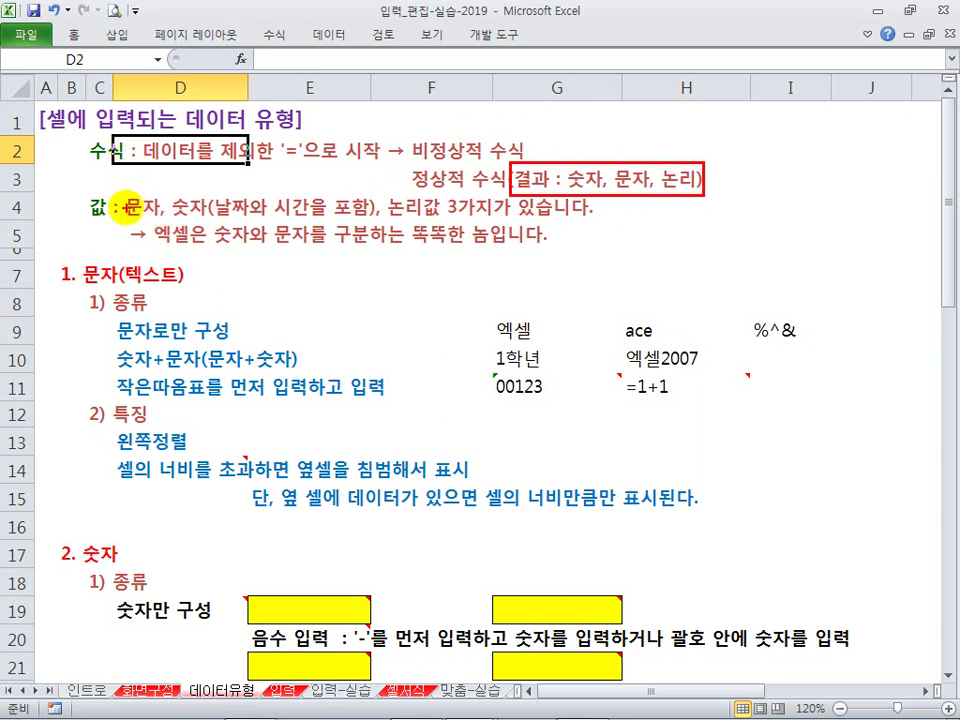
mouse_move(116, 190)
mouse_down()
mouse_move(162, 221)
mouse_move(438, 220)
mouse_up()
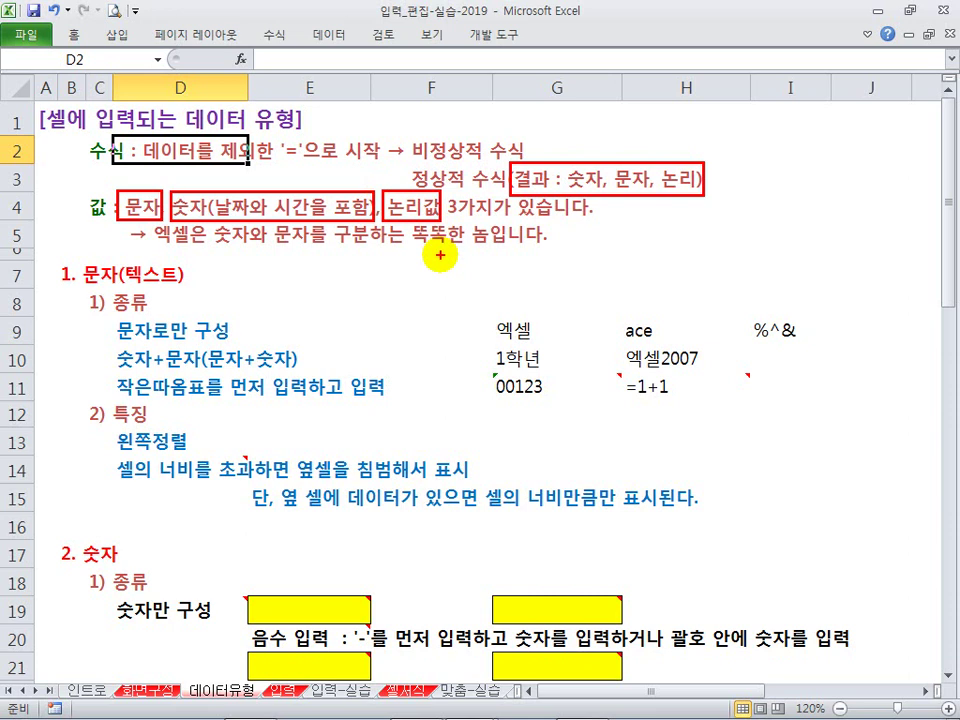
key(Escape)
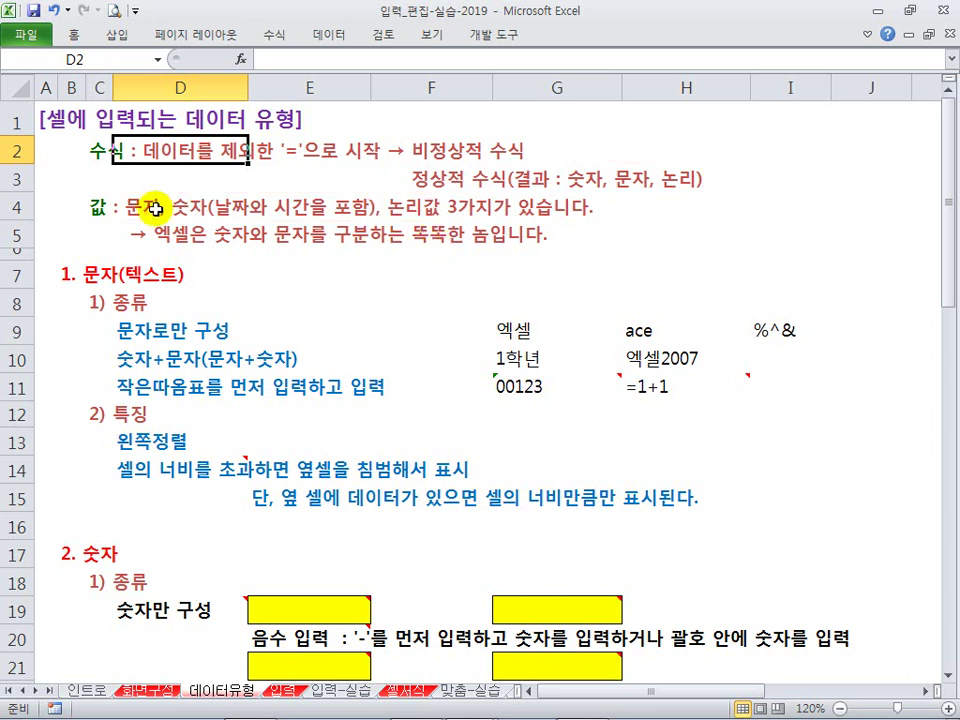
Step: Edit C4's sentence in the formula bar, placing the cursor between 논리 and 값
click(98, 207)
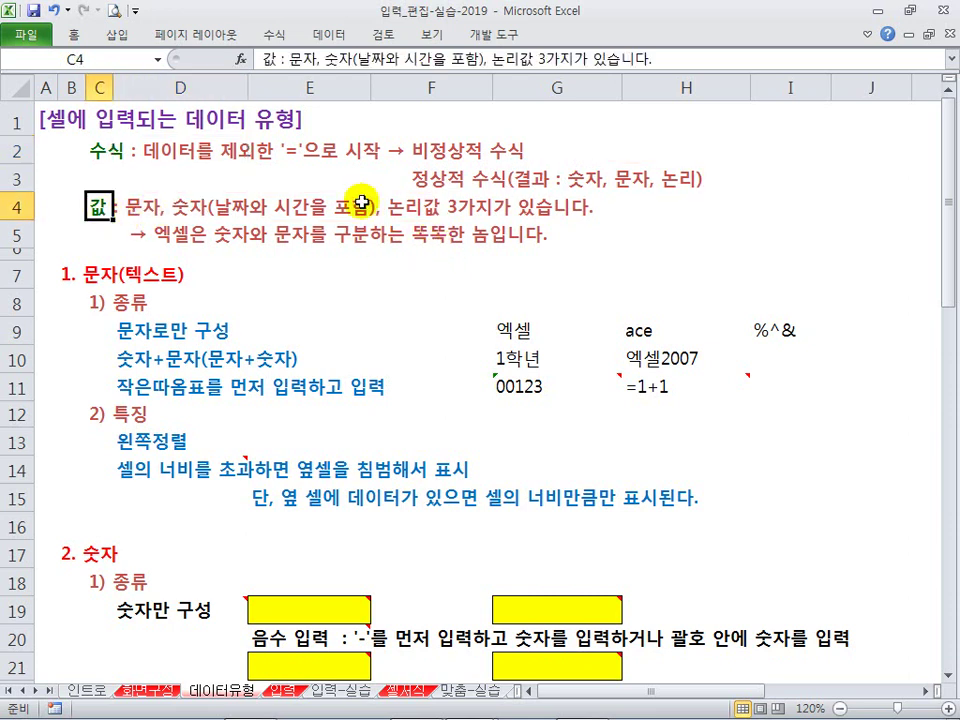
click(588, 59)
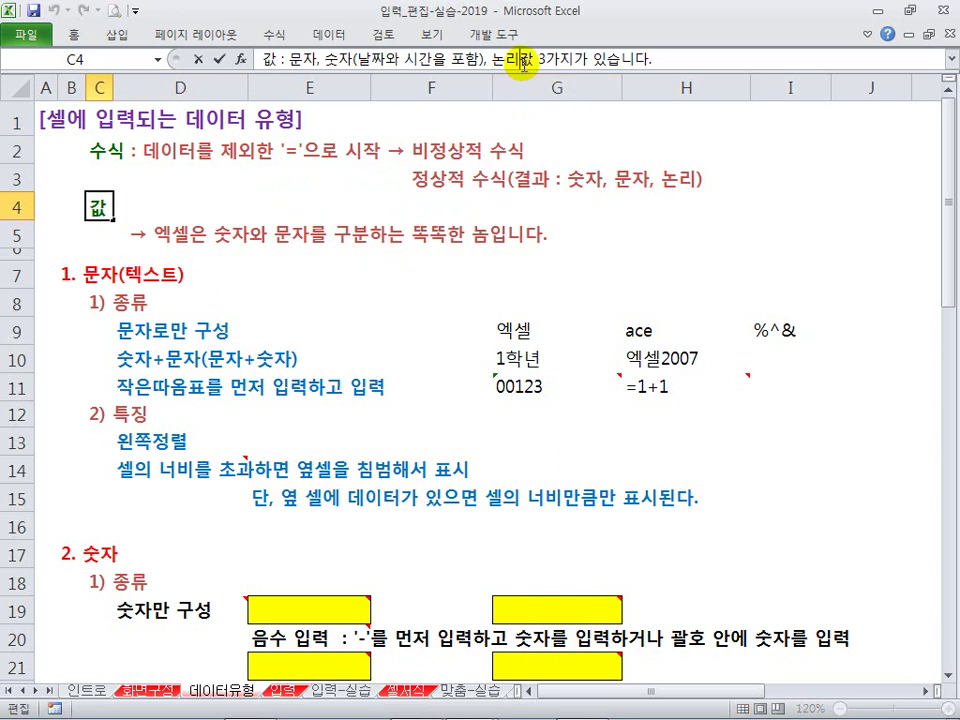
click(403, 280)
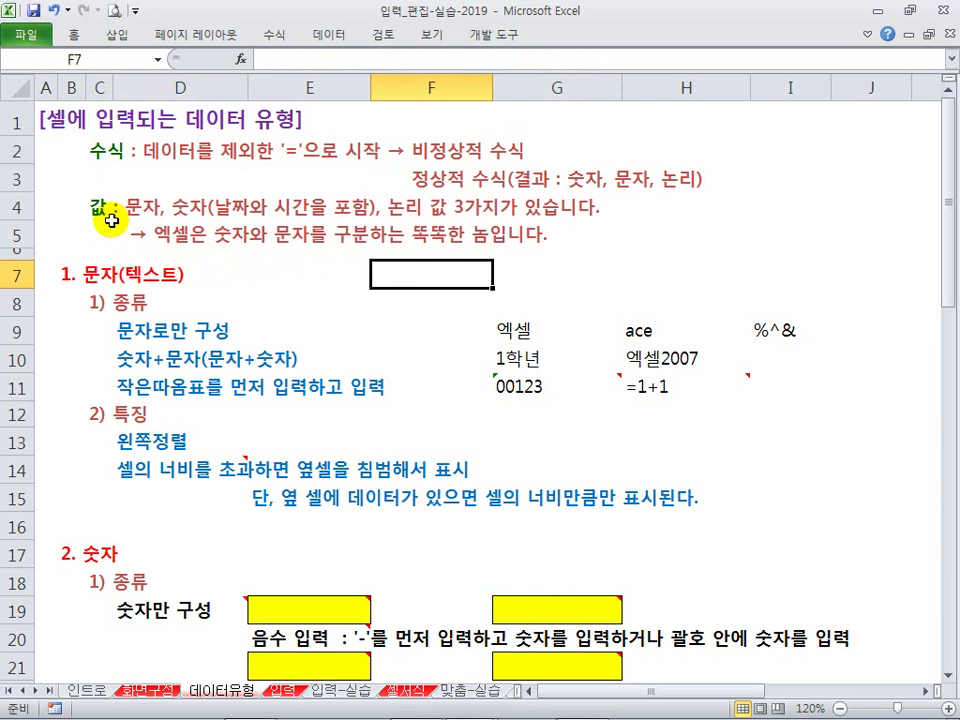
scroll(190, 275, down, 1)
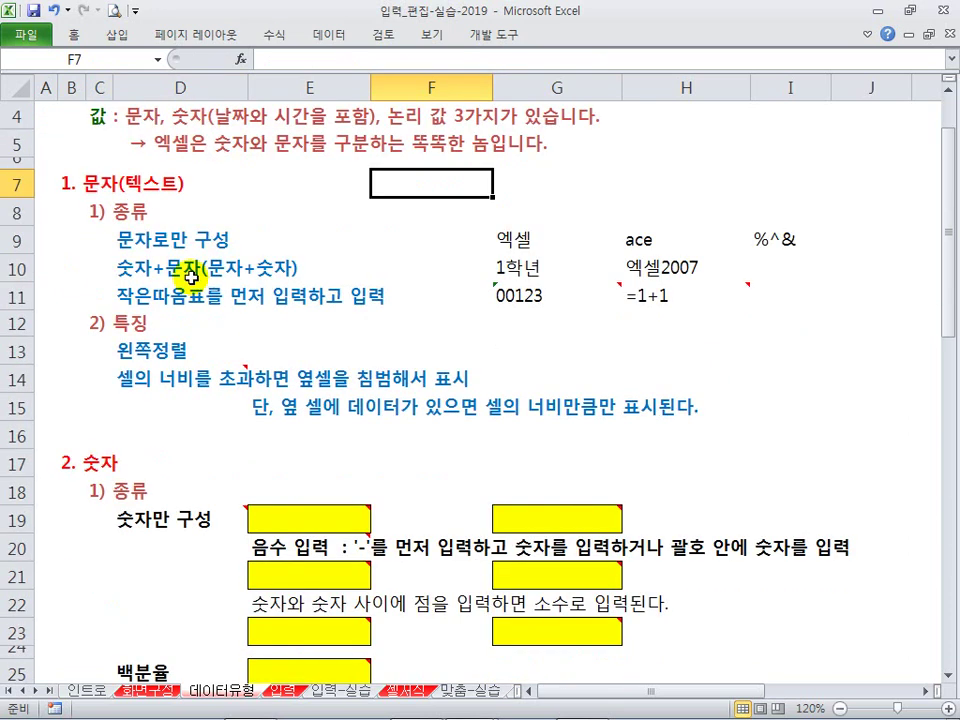
click(130, 238)
drag(500, 240, 804, 249)
click(574, 242)
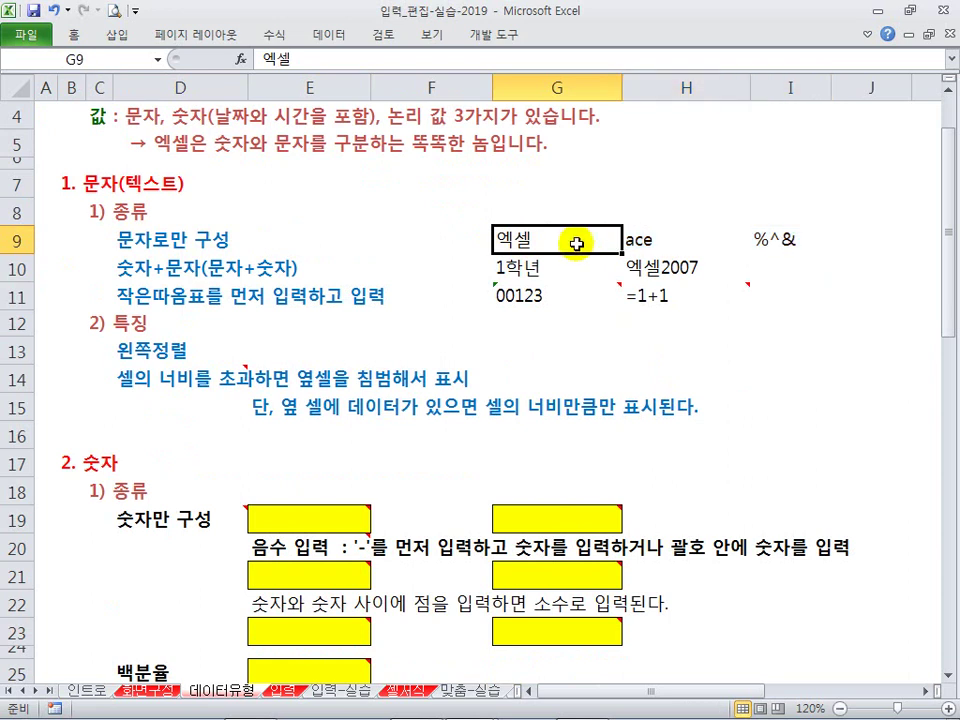
click(671, 242)
click(769, 236)
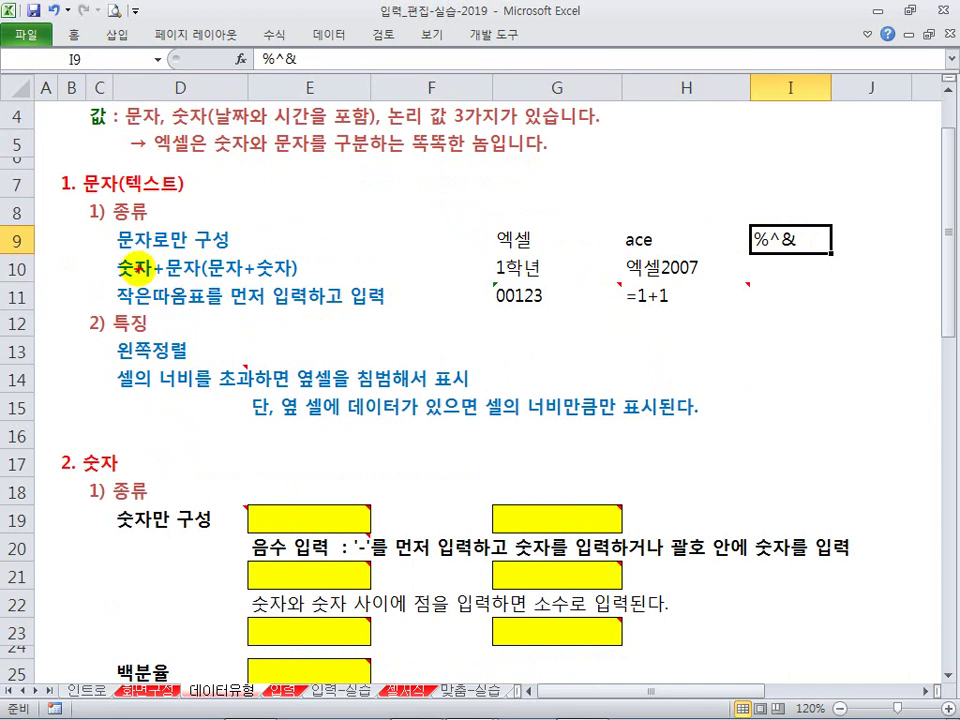
drag(119, 260, 270, 280)
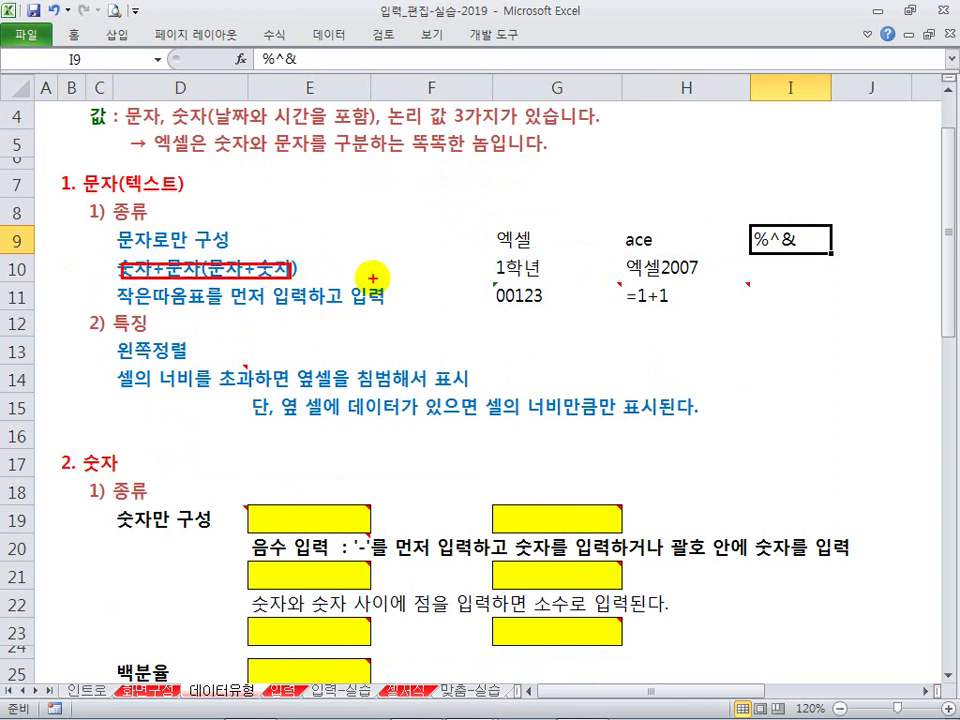
drag(494, 258, 550, 277)
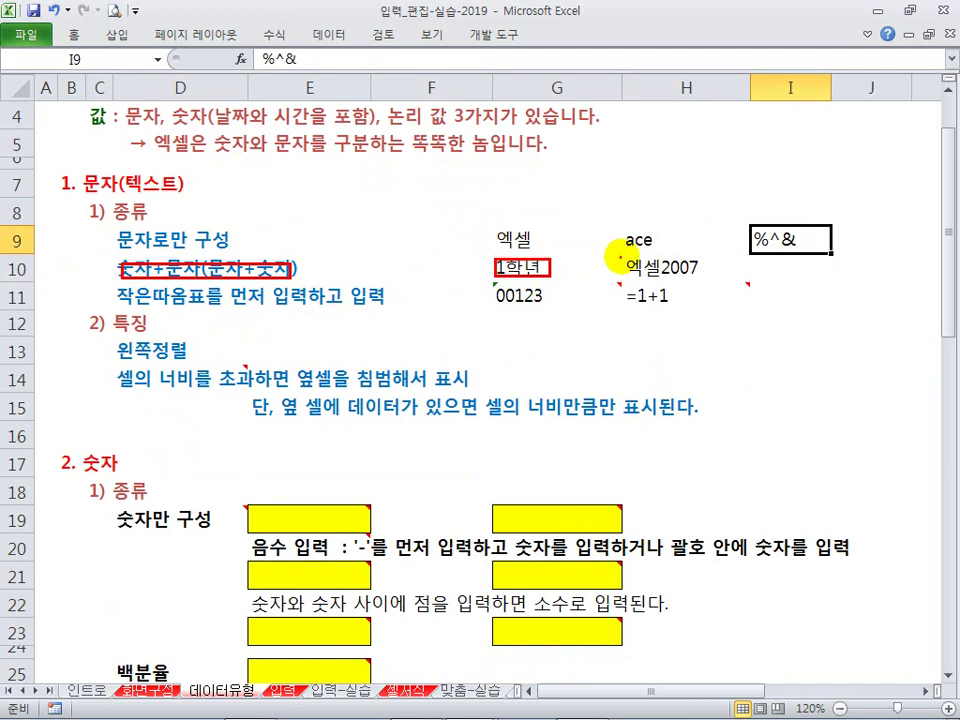
drag(619, 258, 703, 278)
key(Escape)
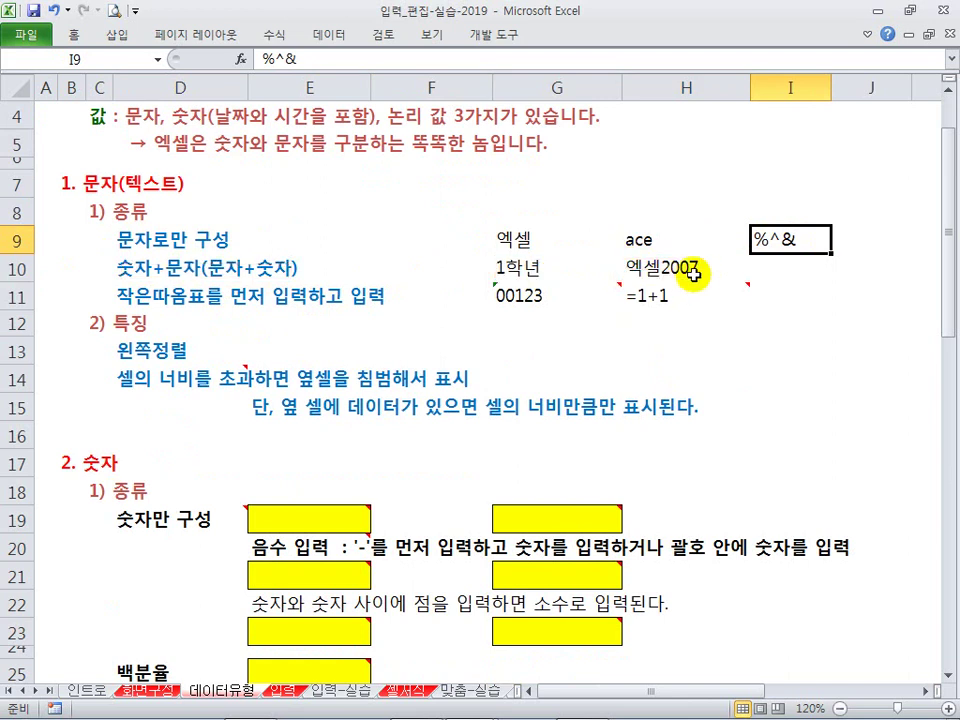
click(630, 268)
click(532, 266)
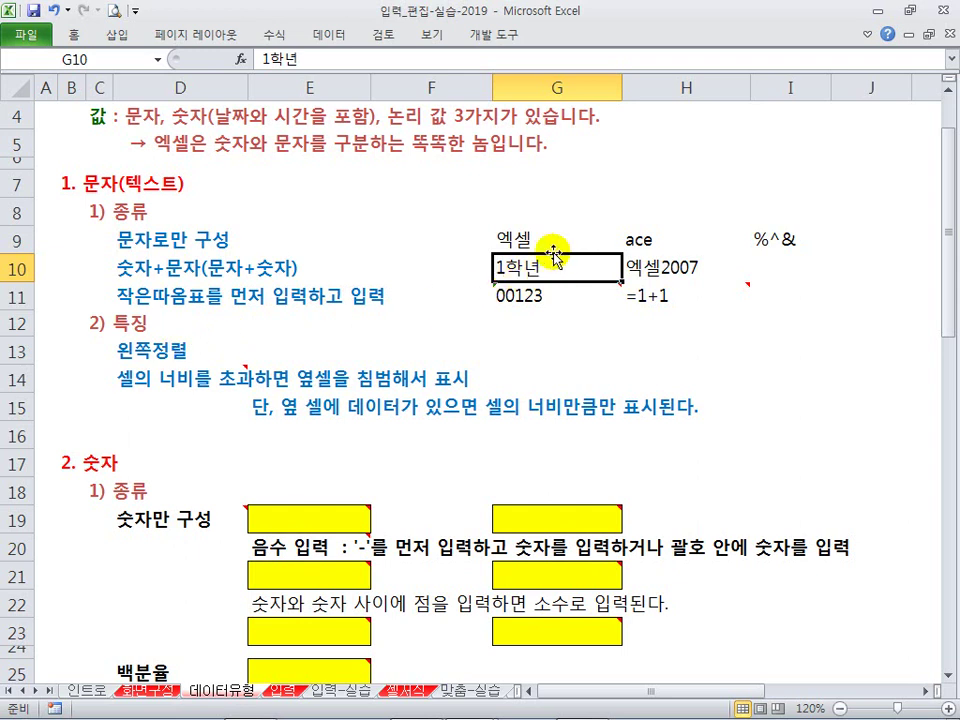
mouse_move(527, 283)
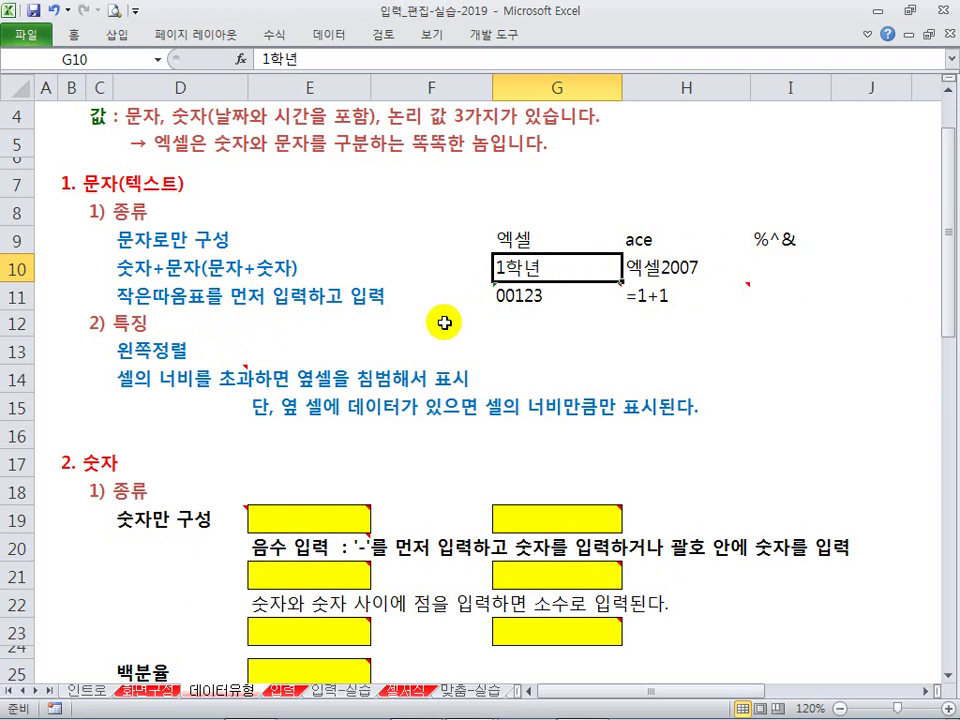
click(537, 314)
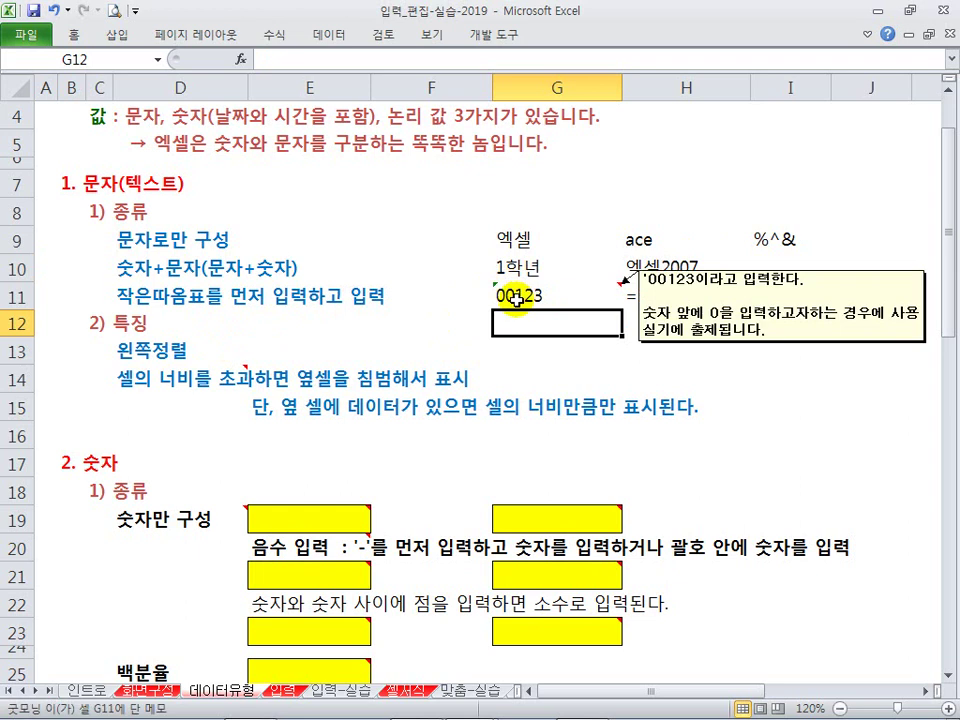
text(00)
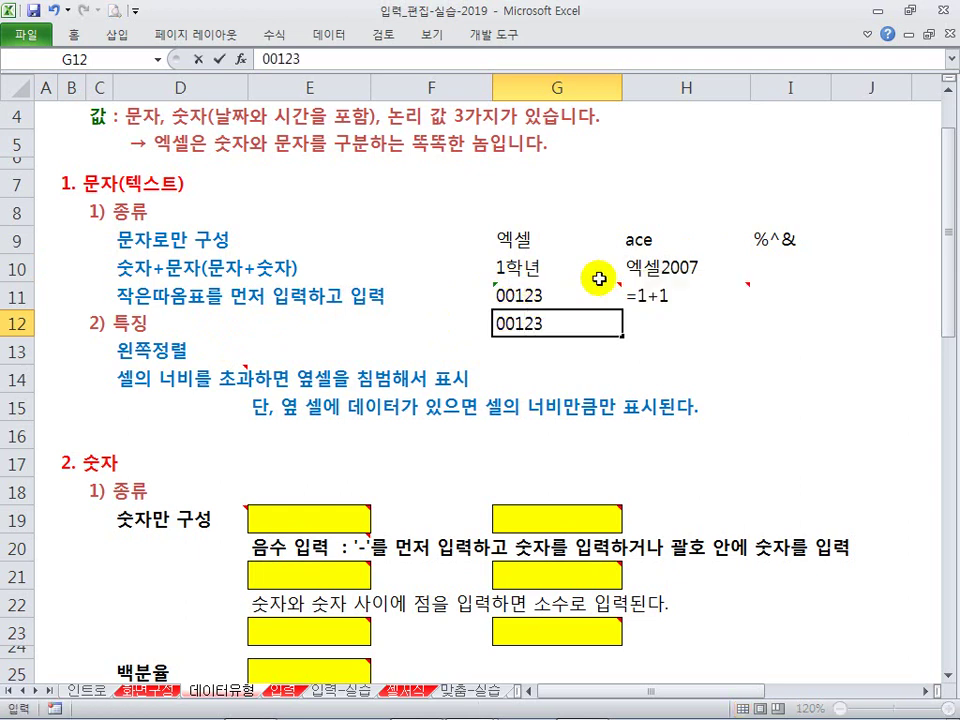
text(123)
key(Return)
key(Up)
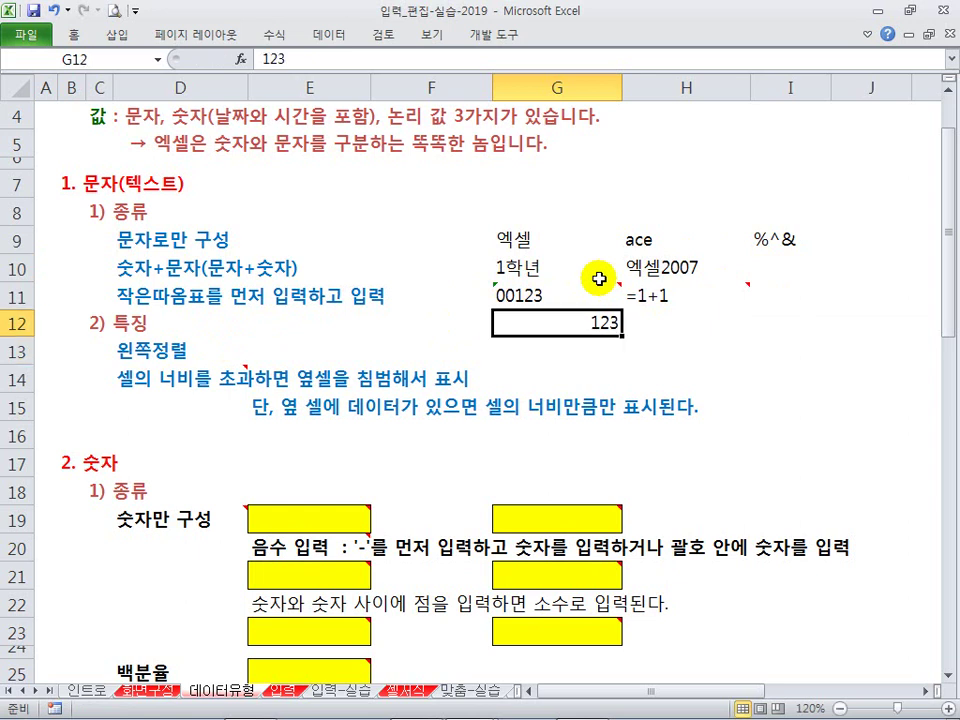
text('0)
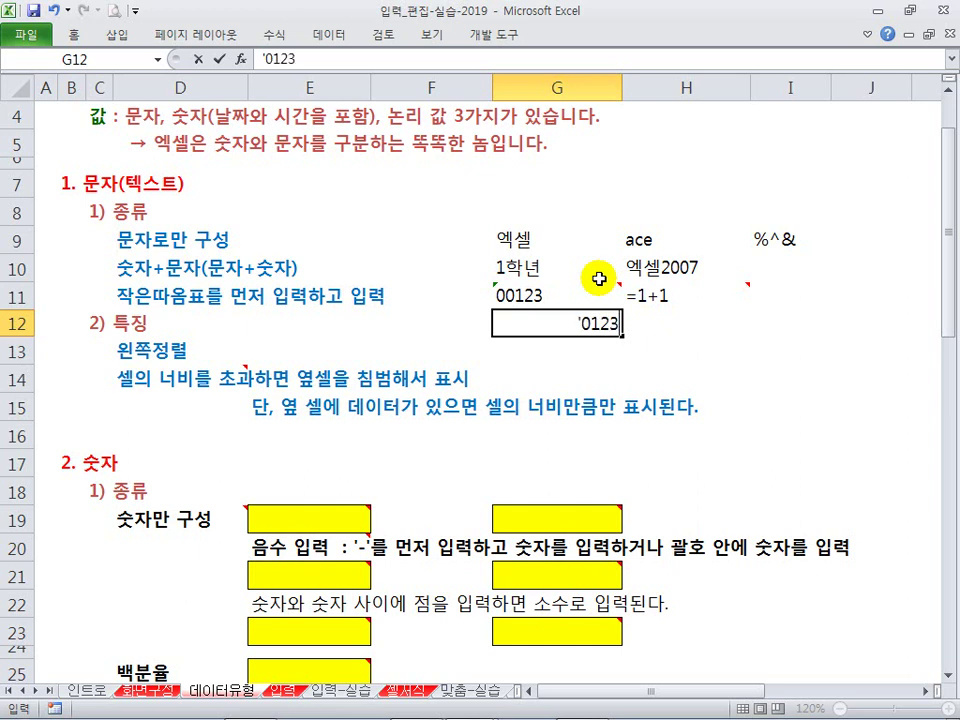
key(Return)
key(Up)
key(F2)
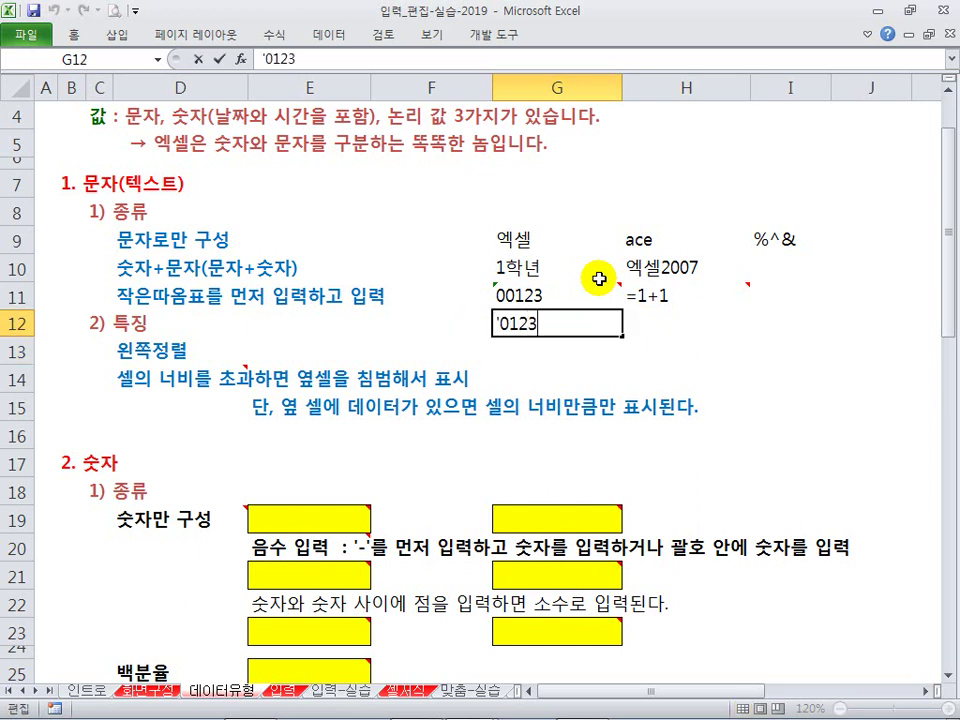
key(Return)
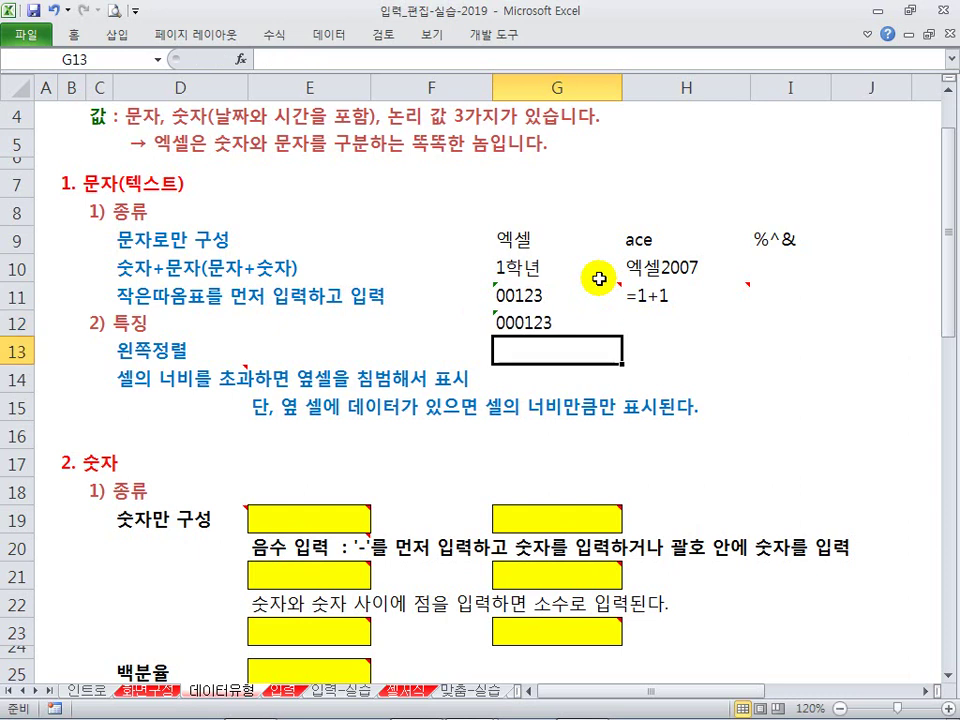
click(528, 320)
key(Delete)
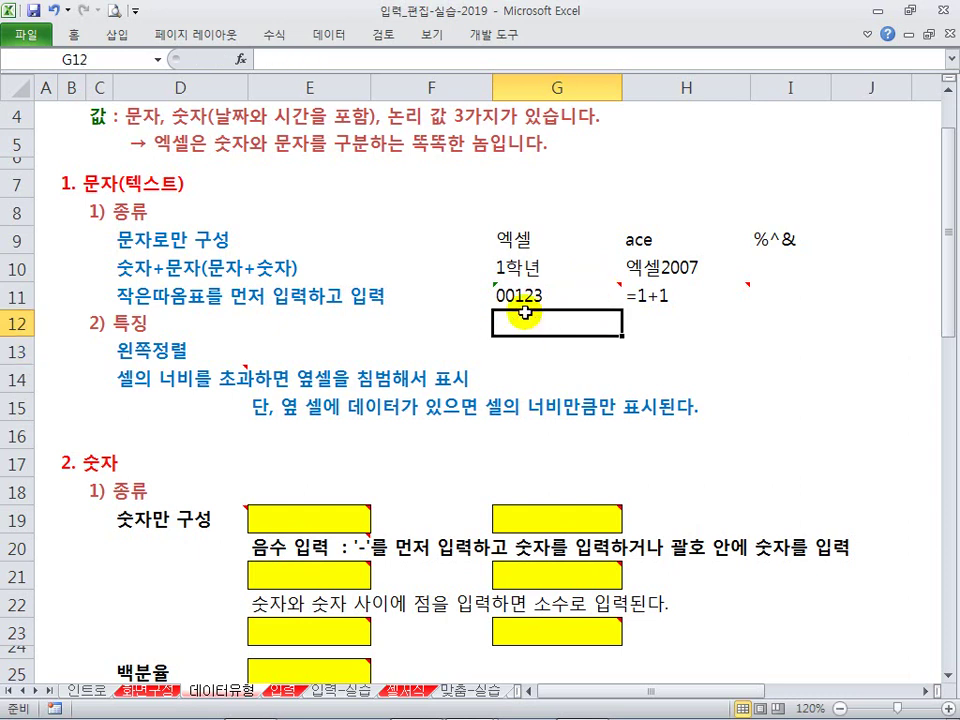
click(545, 298)
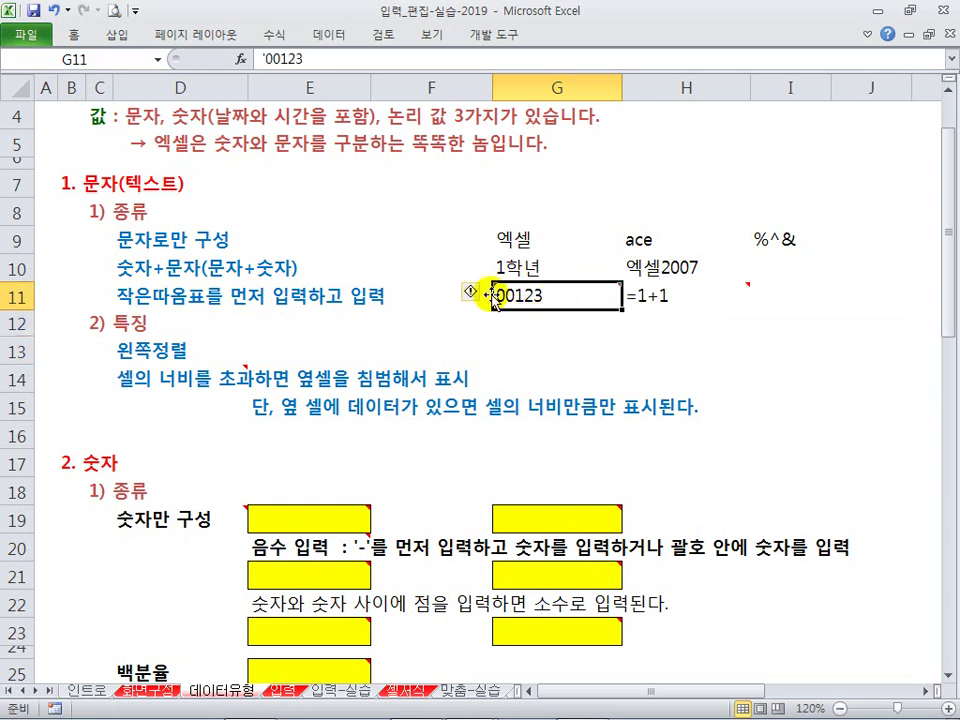
click(649, 316)
mouse_move(648, 293)
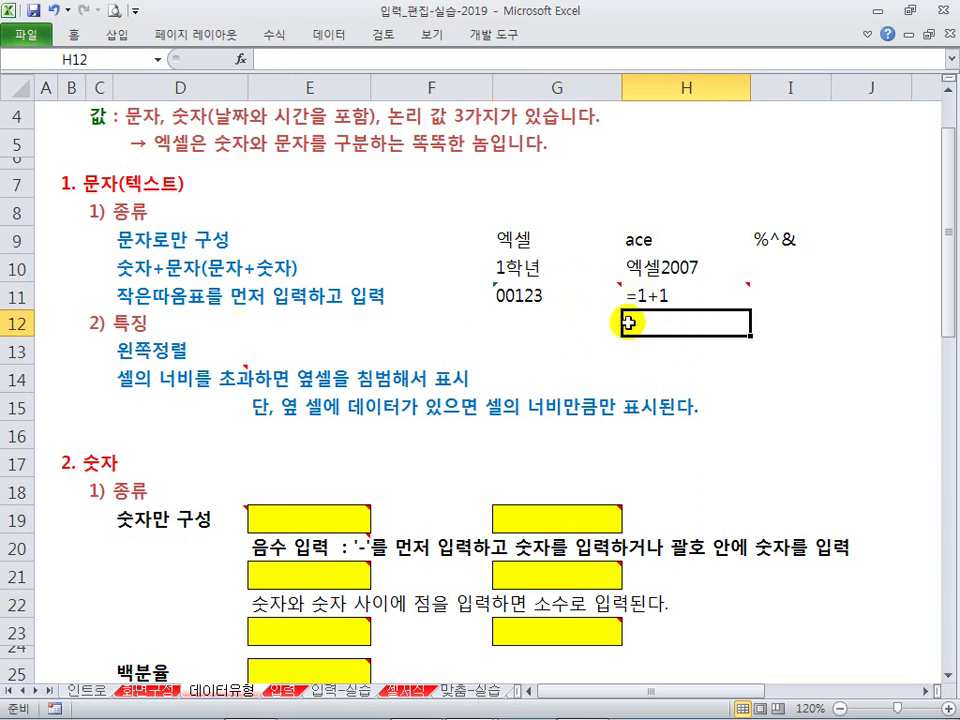
click(644, 299)
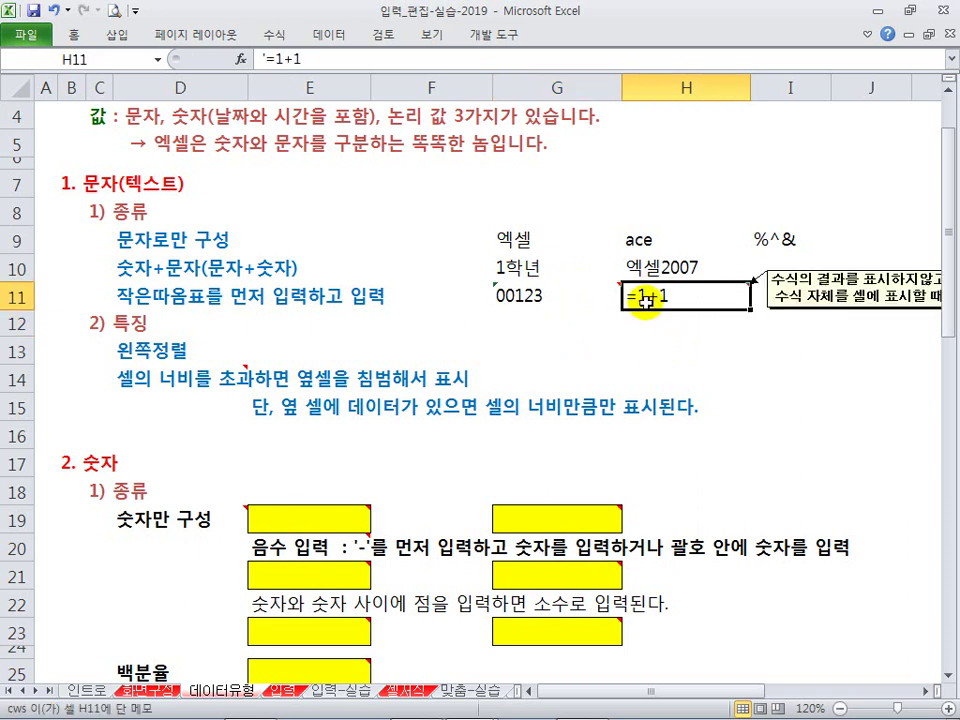
click(631, 320)
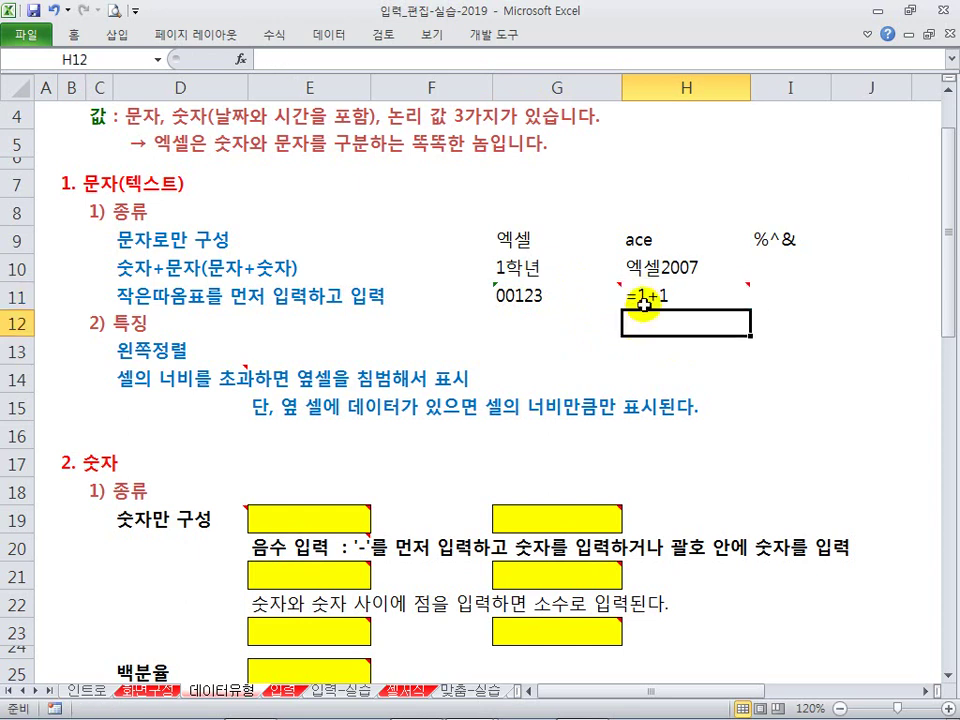
mouse_move(643, 303)
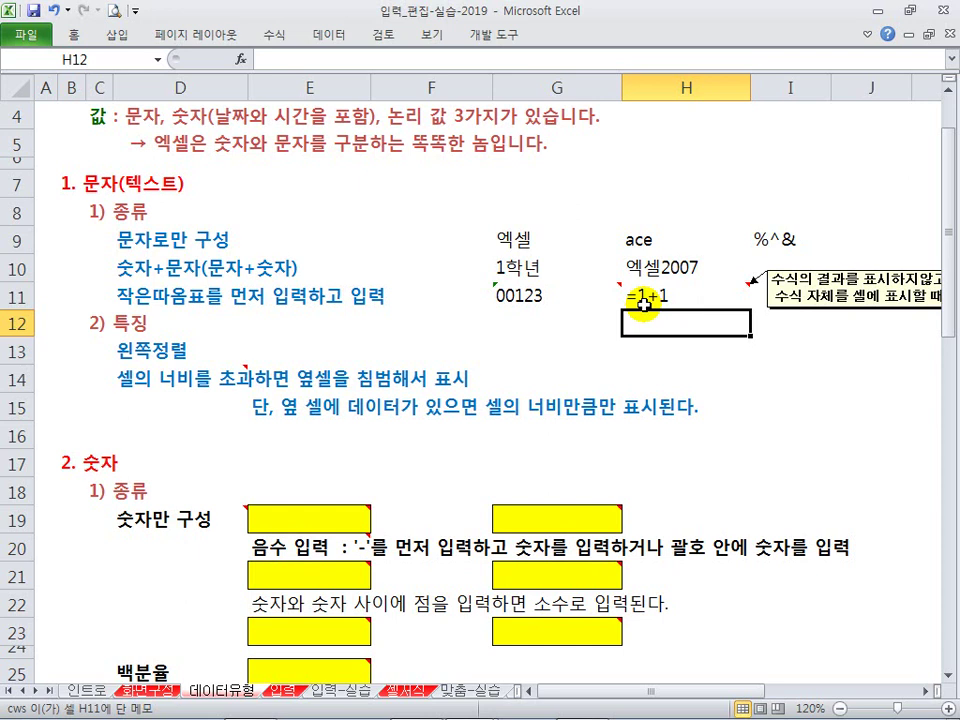
text(')
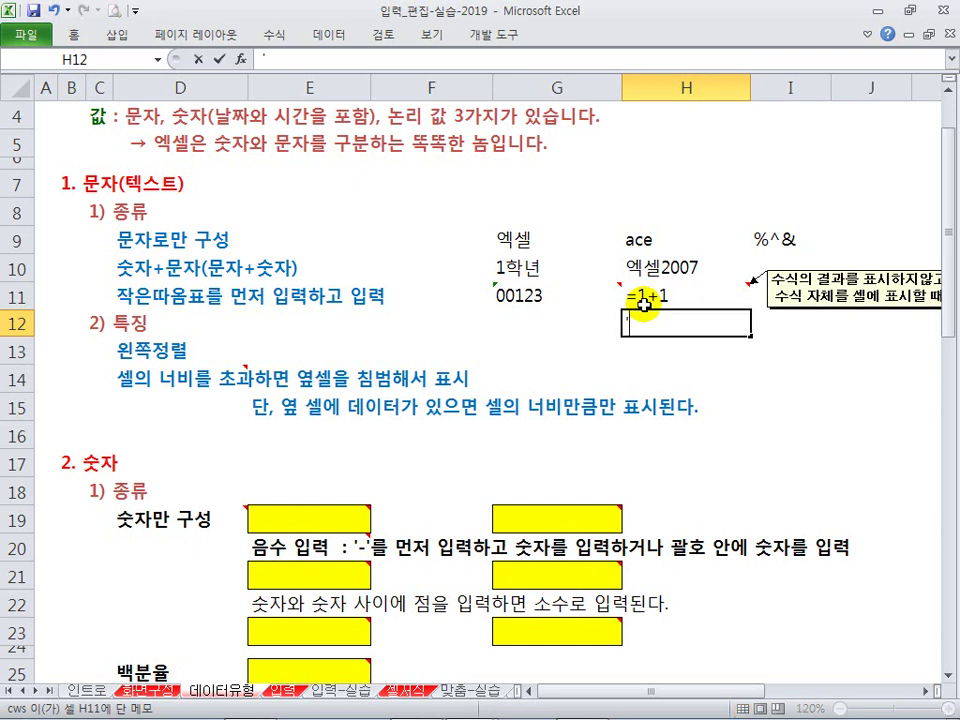
text(=1+1)
key(Return)
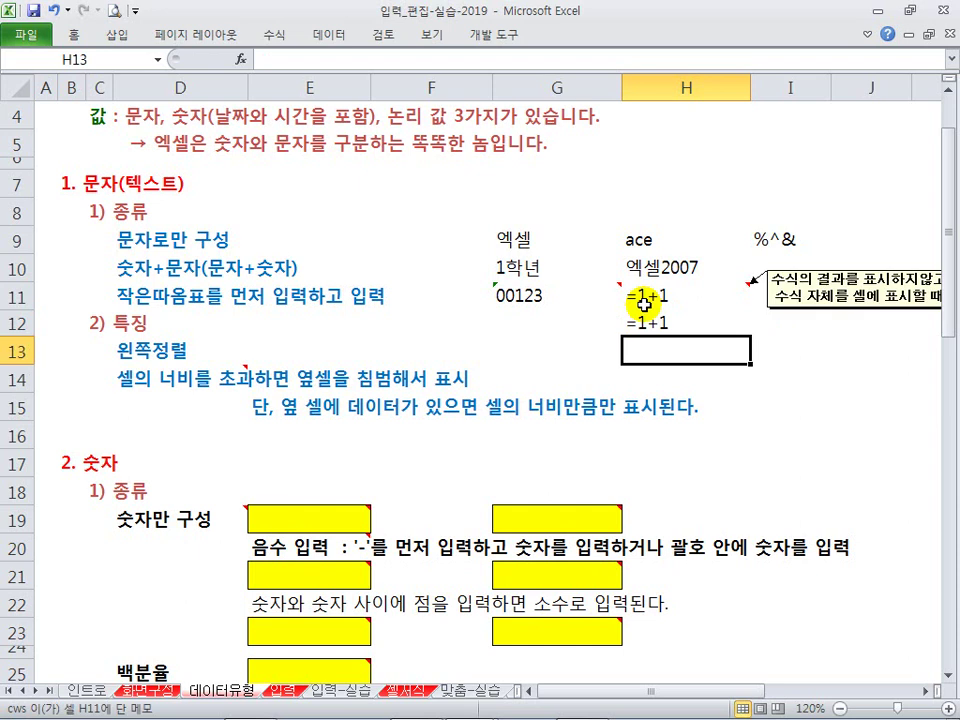
click(675, 321)
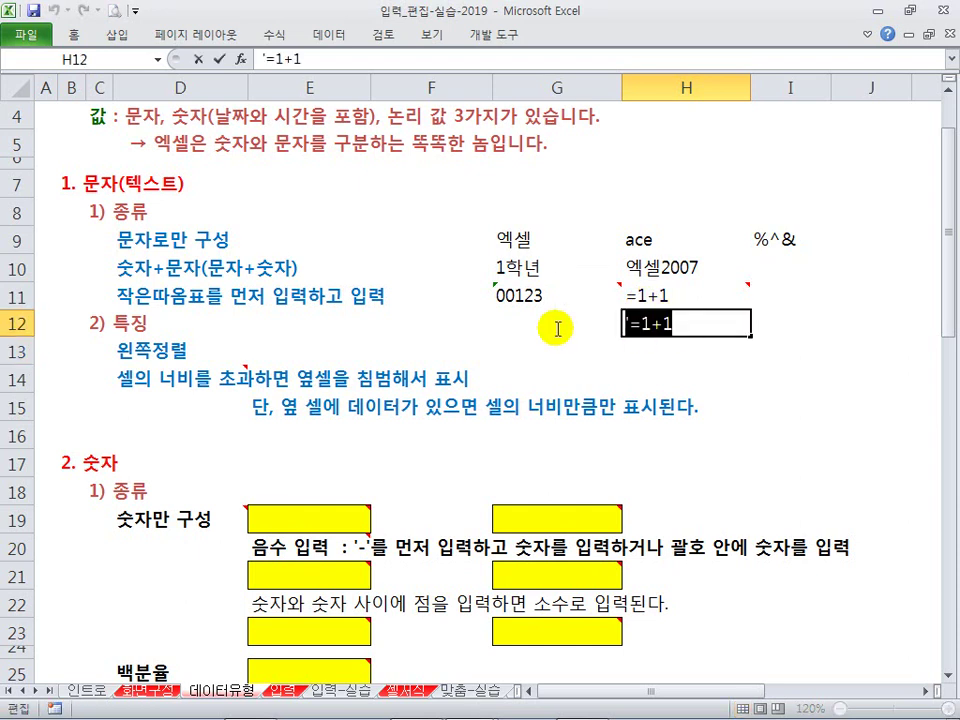
key(Delete)
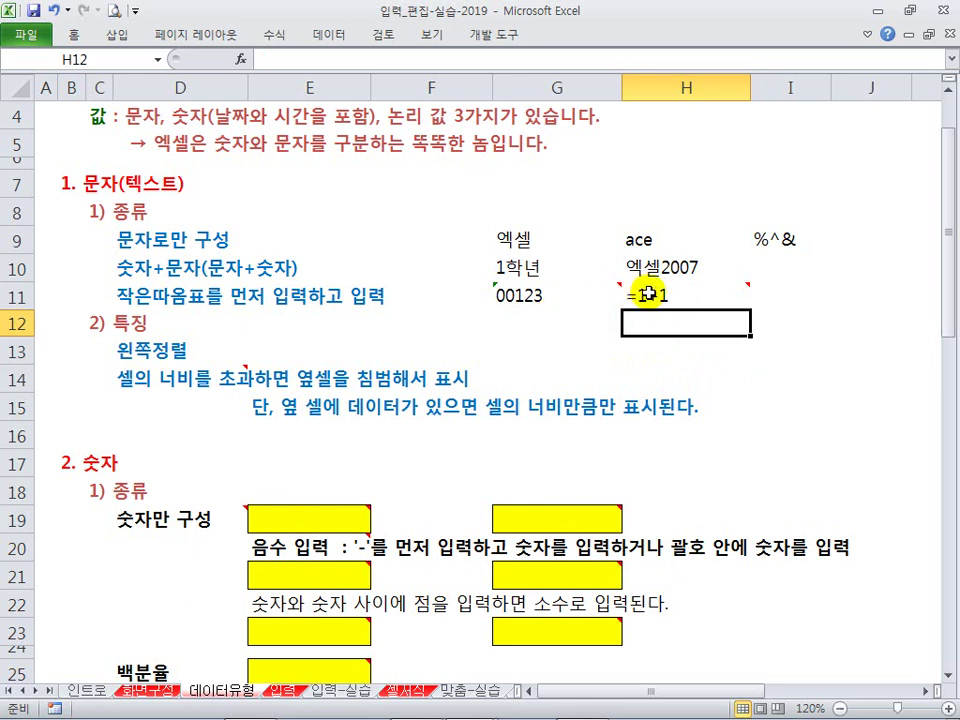
click(570, 321)
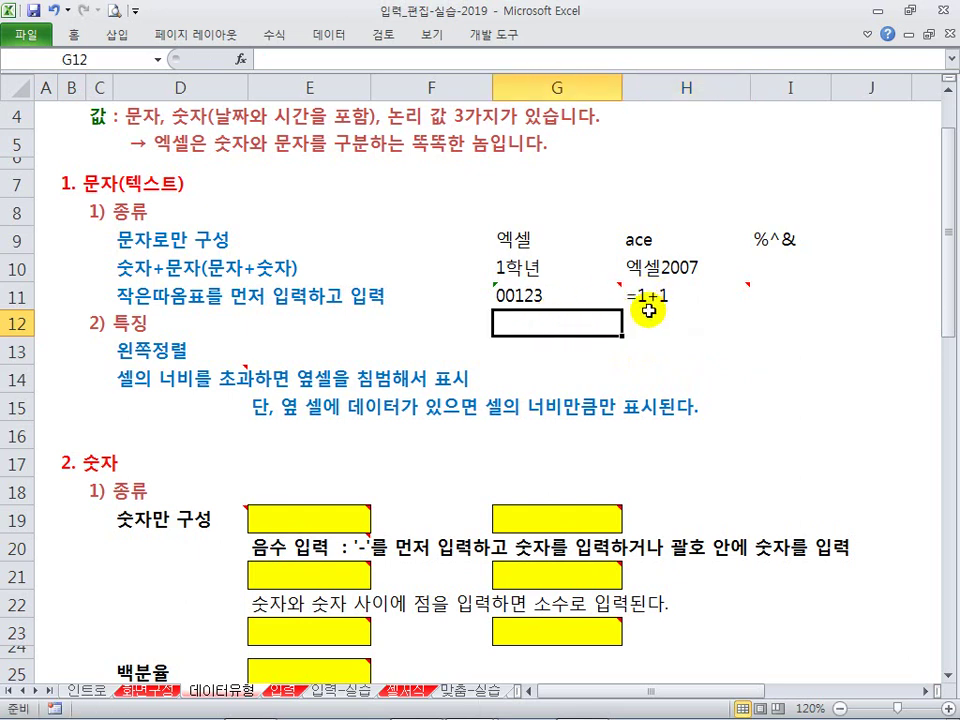
click(652, 300)
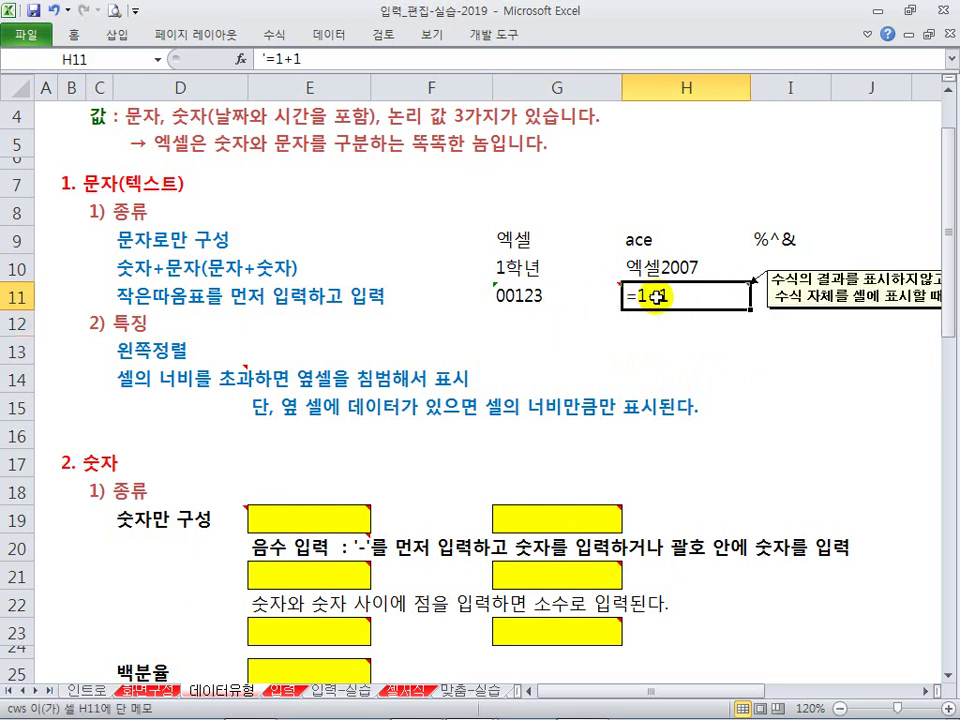
click(525, 296)
click(652, 300)
click(385, 330)
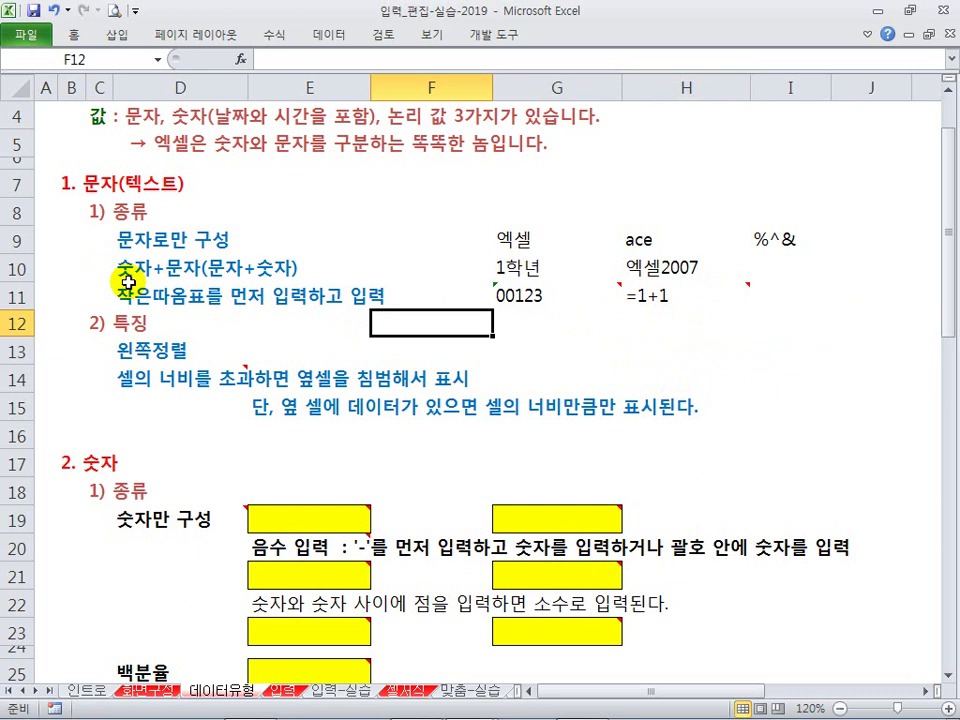
Step: Type 사무자동화산업기사 into E13 and check that it spills over into the empty F13
click(130, 377)
click(165, 422)
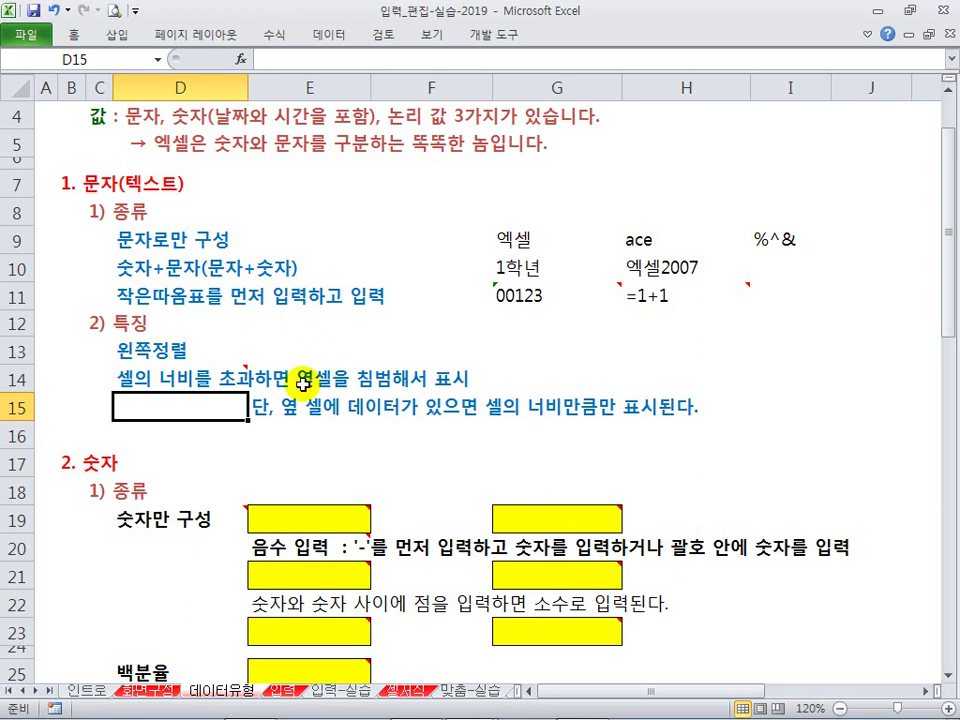
click(523, 333)
click(519, 345)
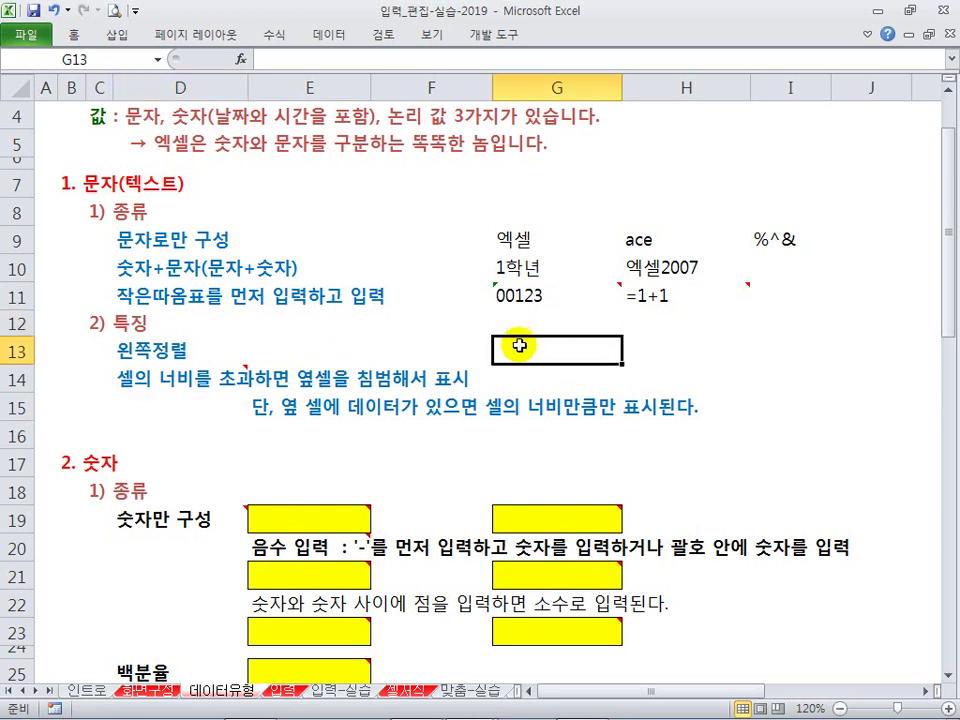
key(Left)
key(Left)
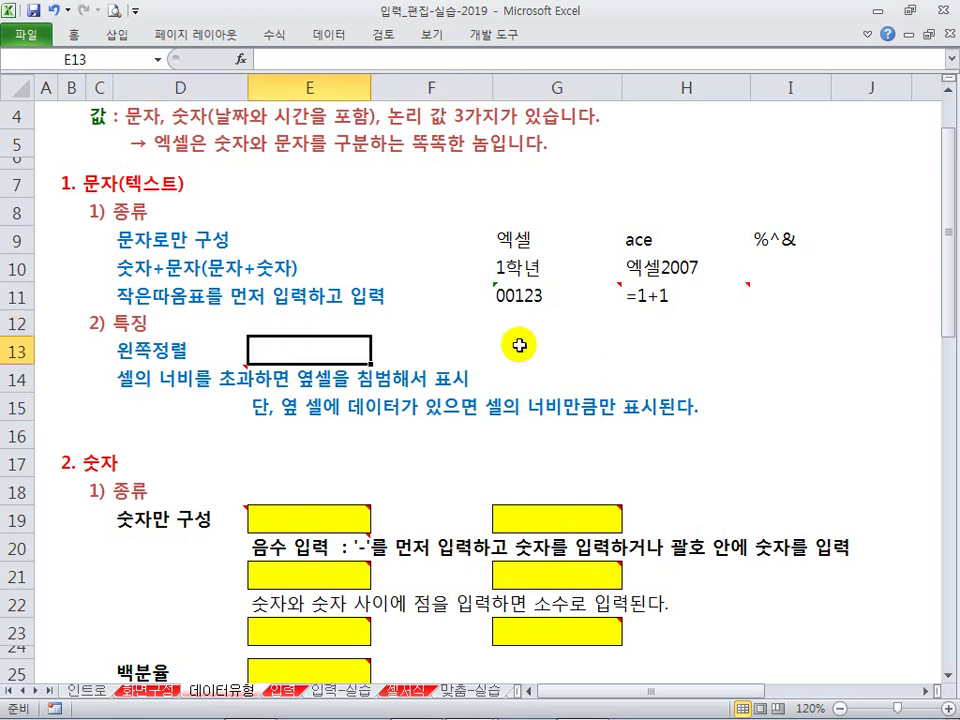
text(사무자동환)
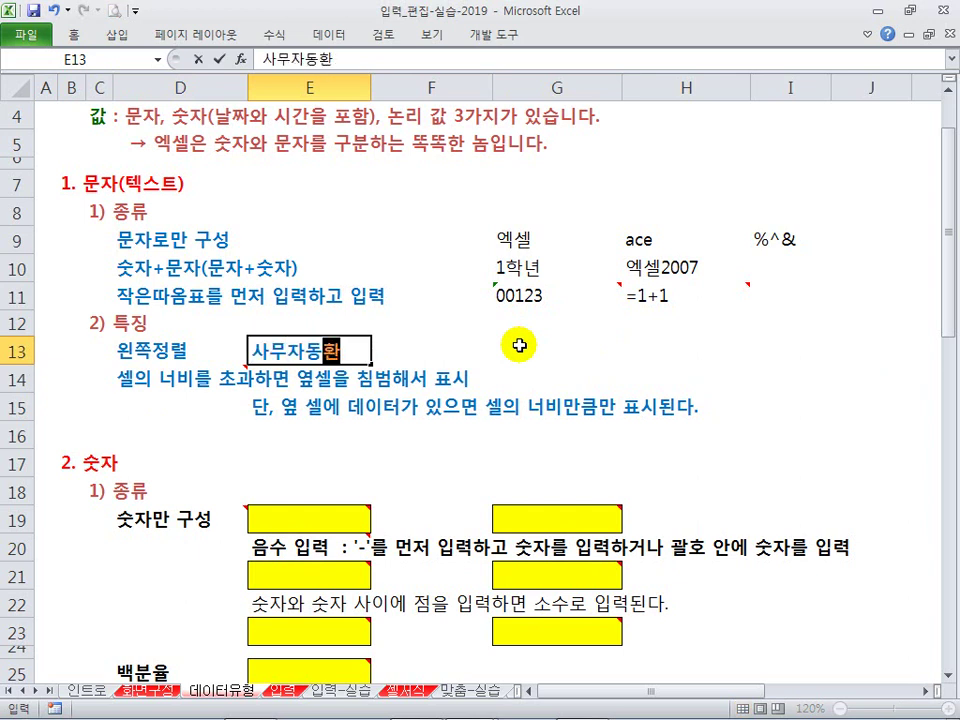
text(산업기사)
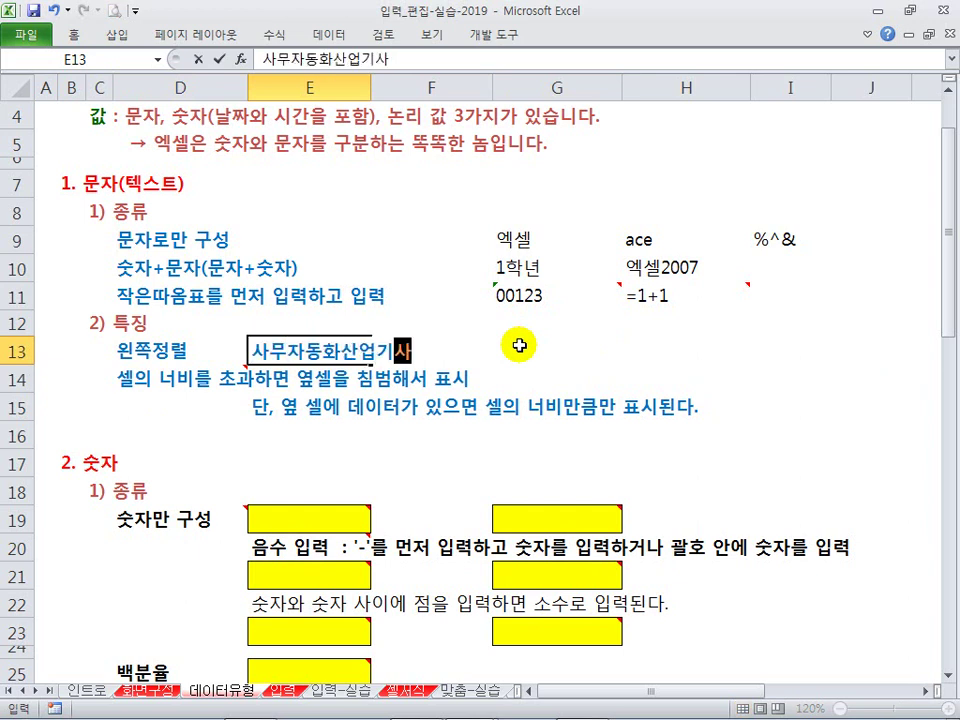
key(Return)
click(355, 350)
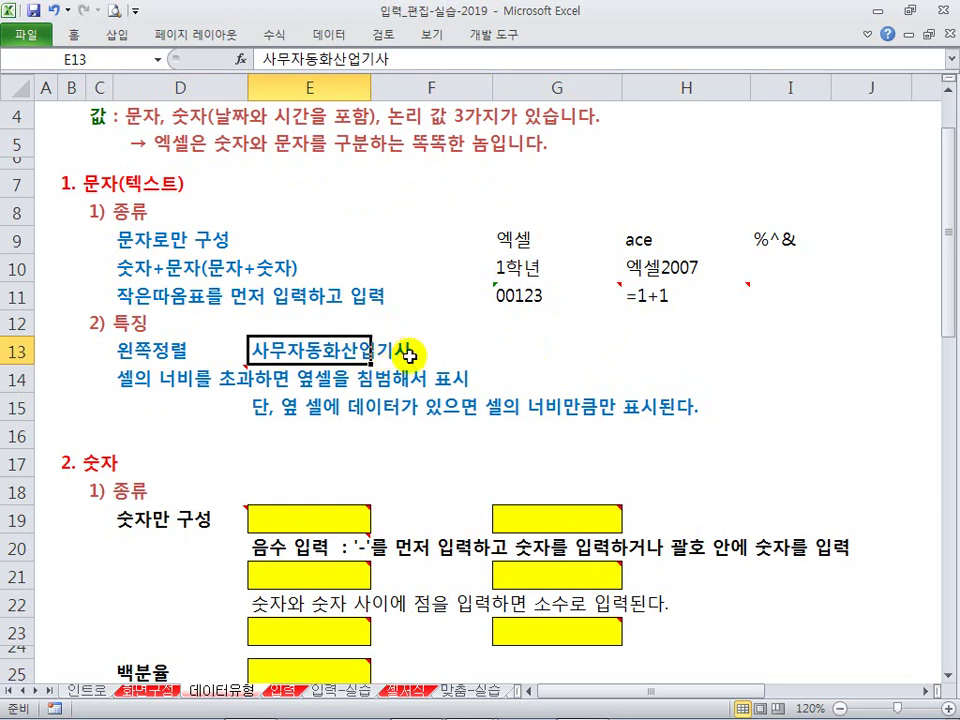
click(409, 353)
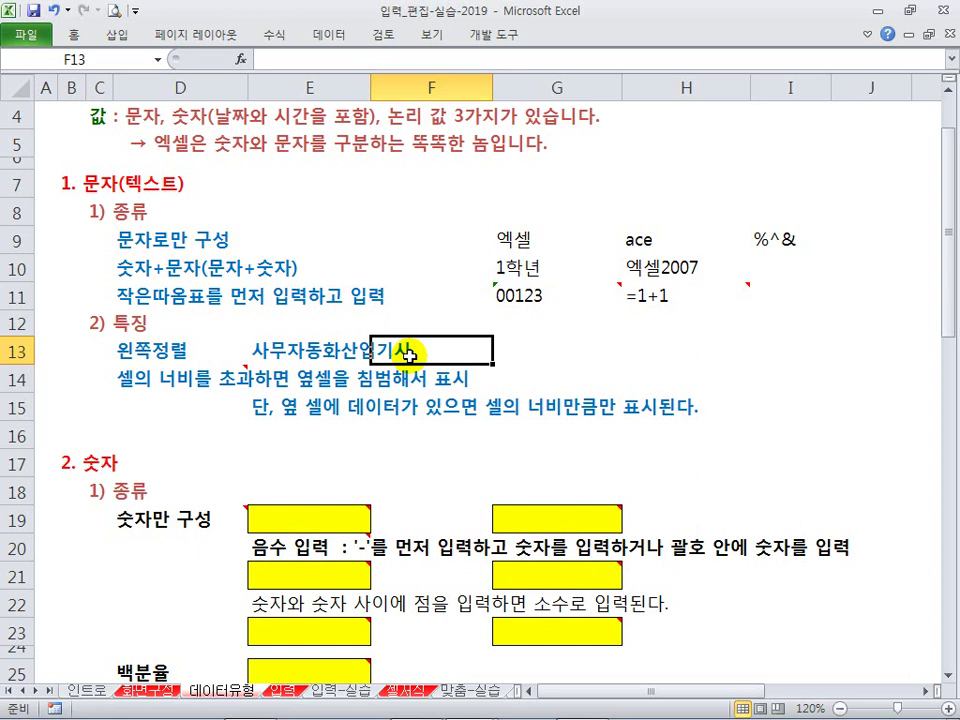
Step: Enter 23 in F13 and compare it with E13's now-truncated text
text(23)
key(Return)
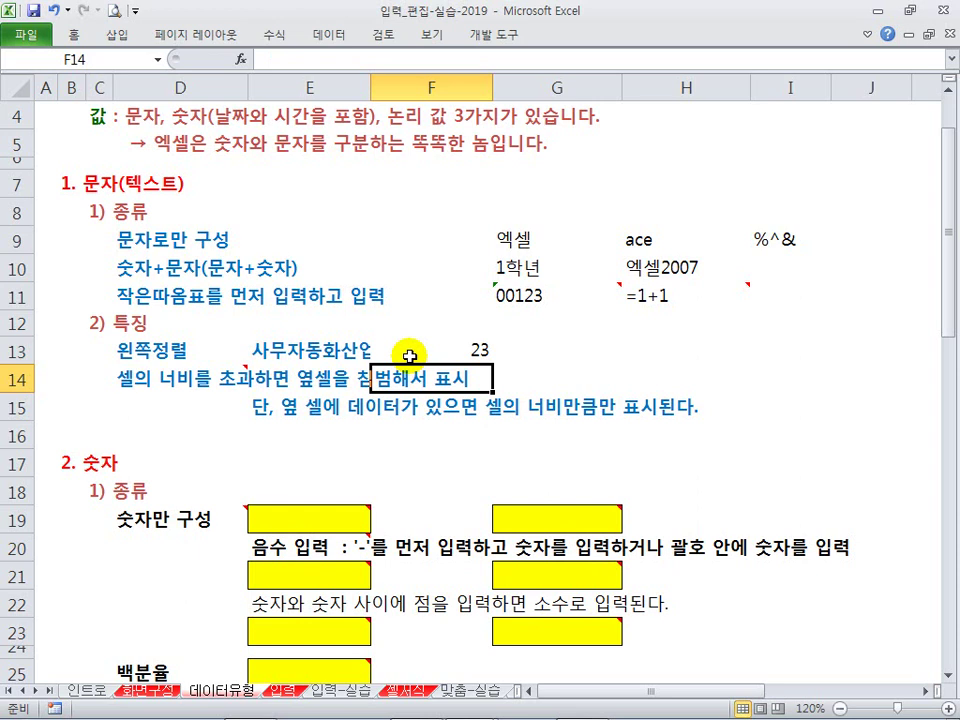
click(408, 350)
click(386, 400)
click(388, 345)
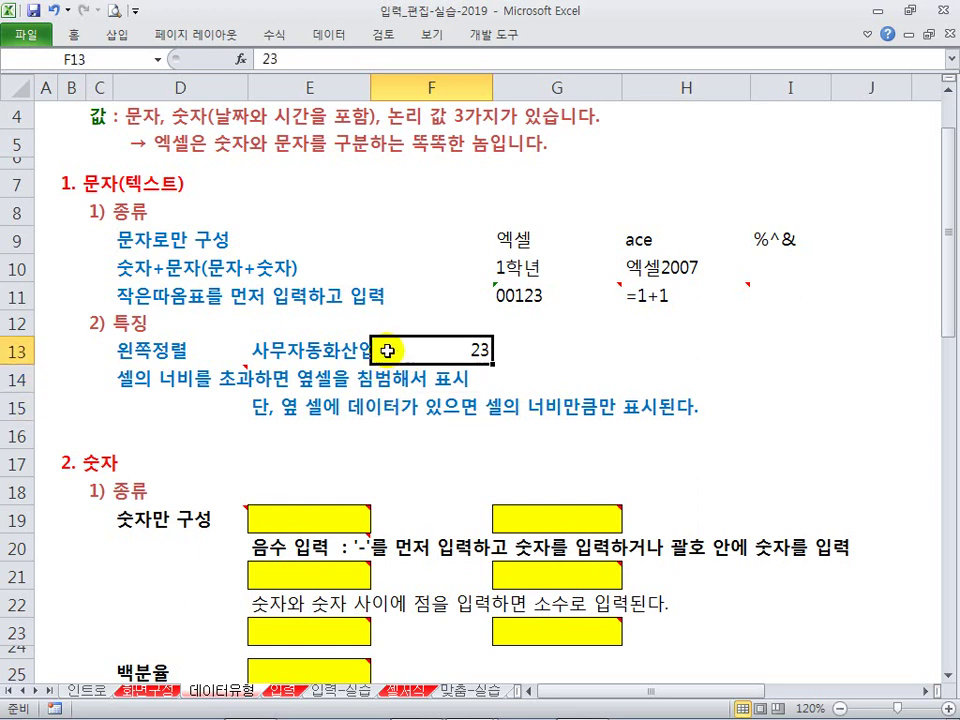
click(272, 370)
click(302, 349)
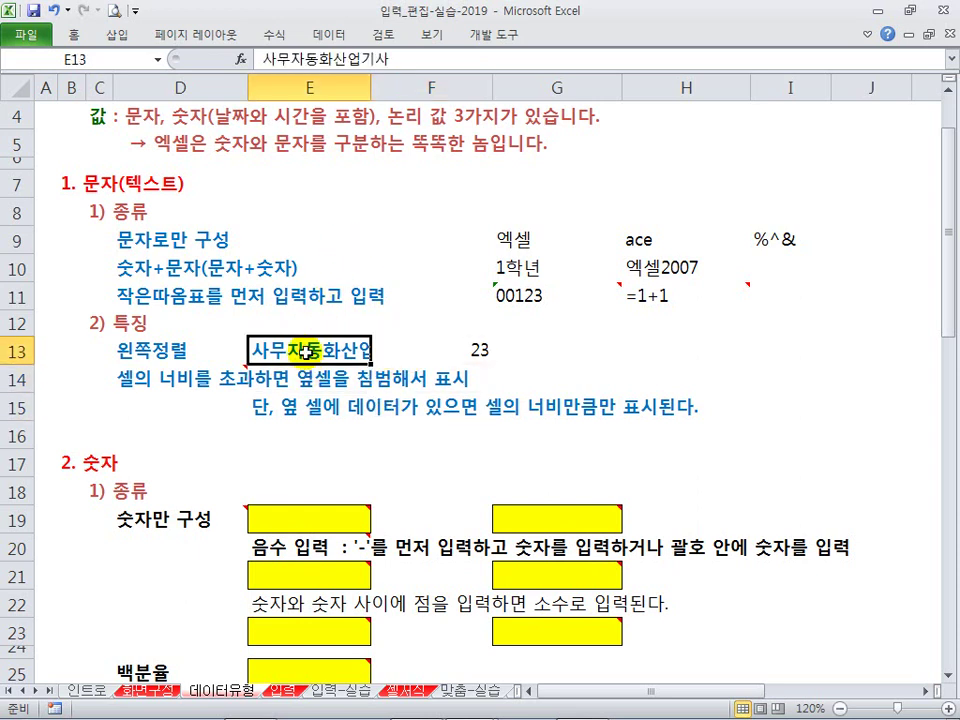
click(402, 357)
click(314, 350)
Step: Widen column E so E13's full text fits, then undo the widening
key(ctrl+2)
drag(241, 329, 382, 364)
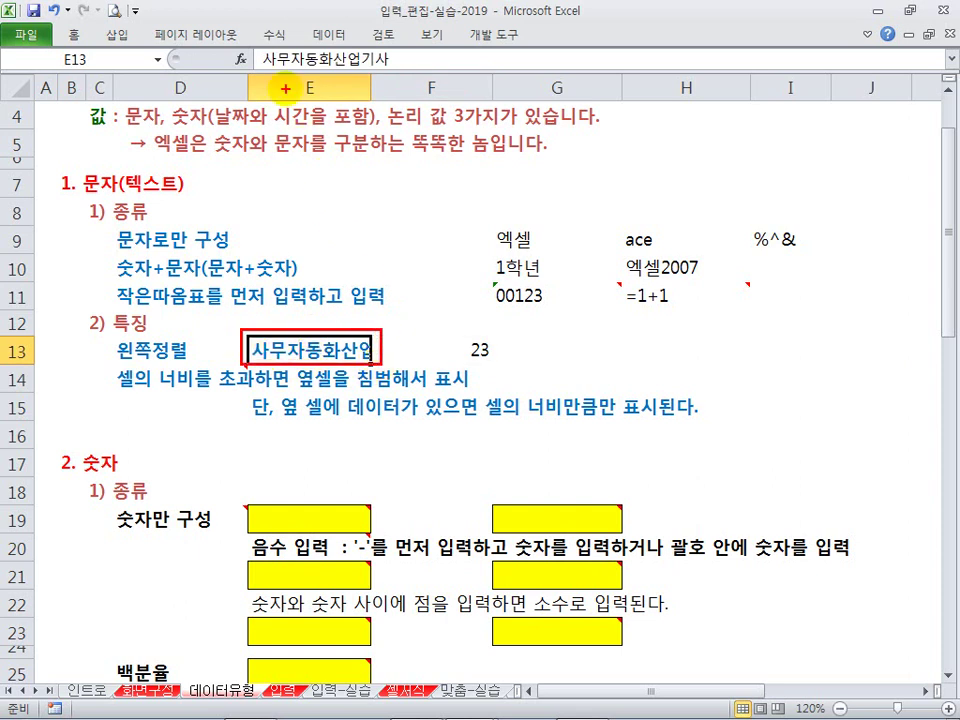
drag(255, 43, 401, 76)
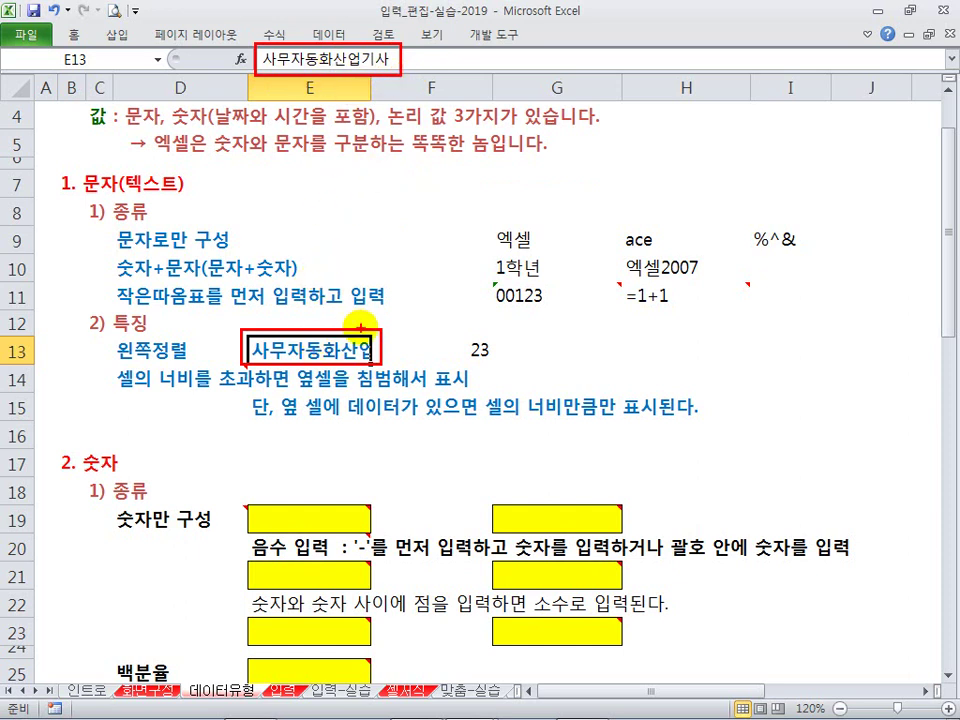
click(407, 347)
click(380, 370)
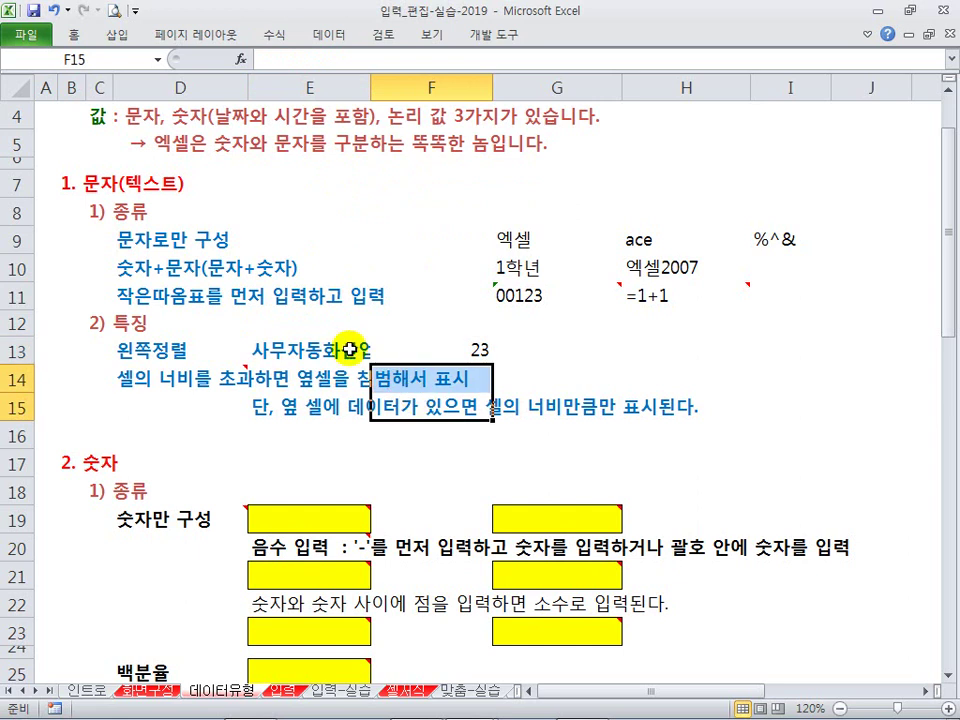
click(354, 352)
drag(370, 92, 416, 94)
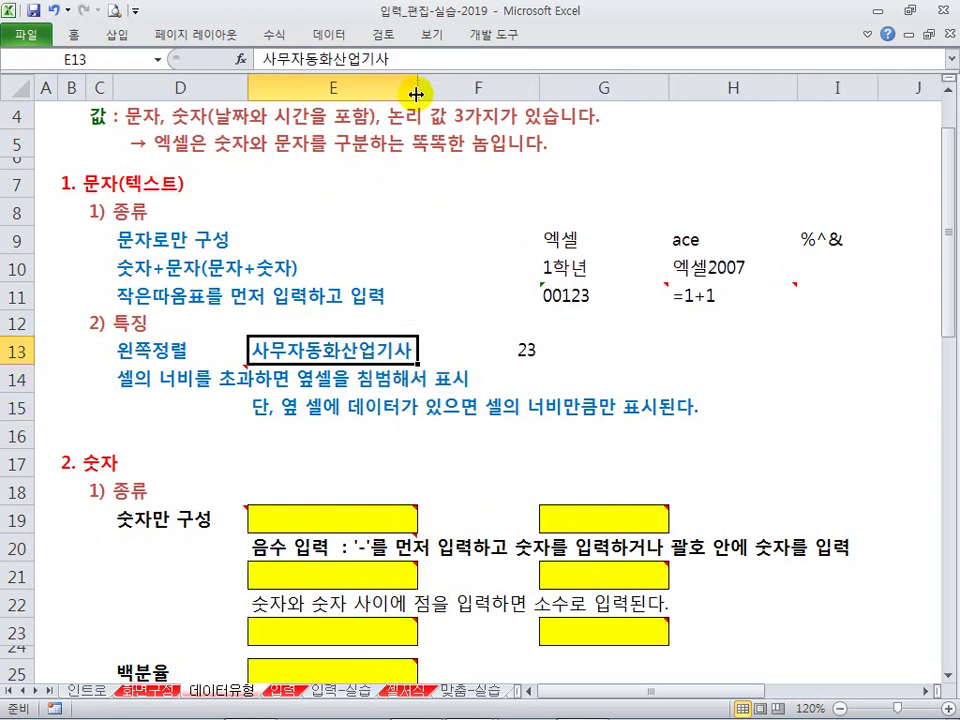
key(ctrl+z)
key(ctrl+z)
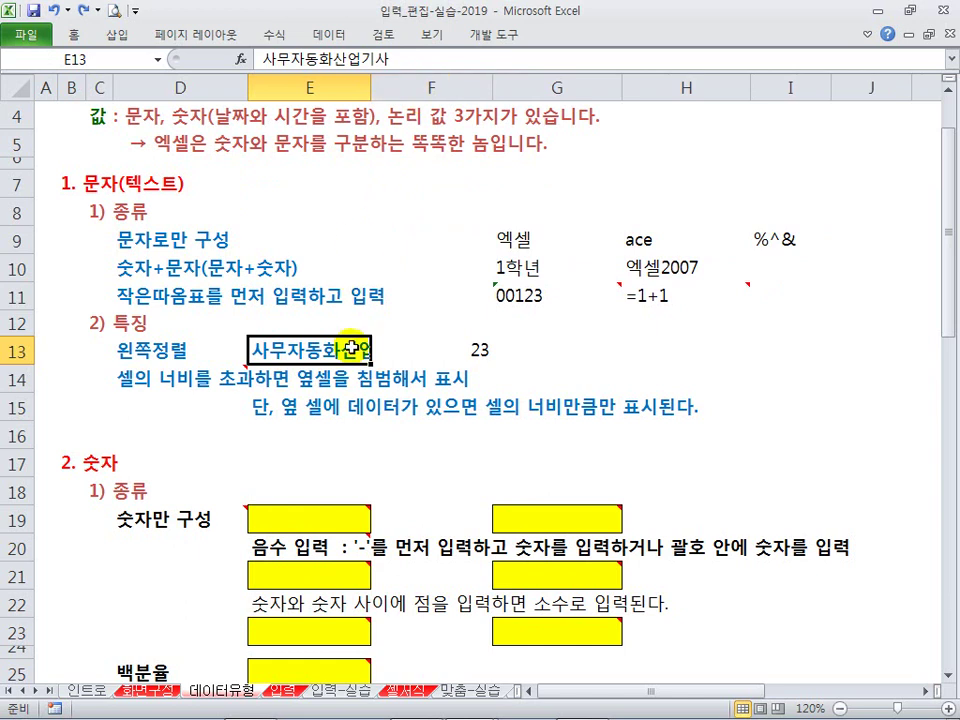
Step: Clear E13 and F13, and shrink row 16 into a thin spacer row
key(Delete)
click(474, 349)
key(Delete)
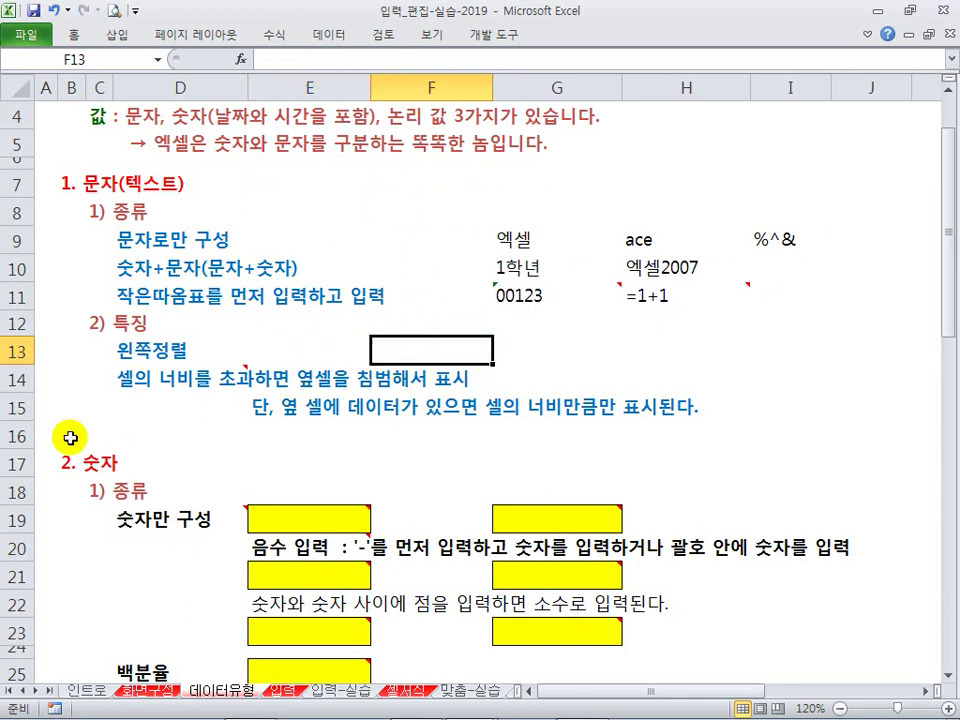
drag(28, 448, 29, 430)
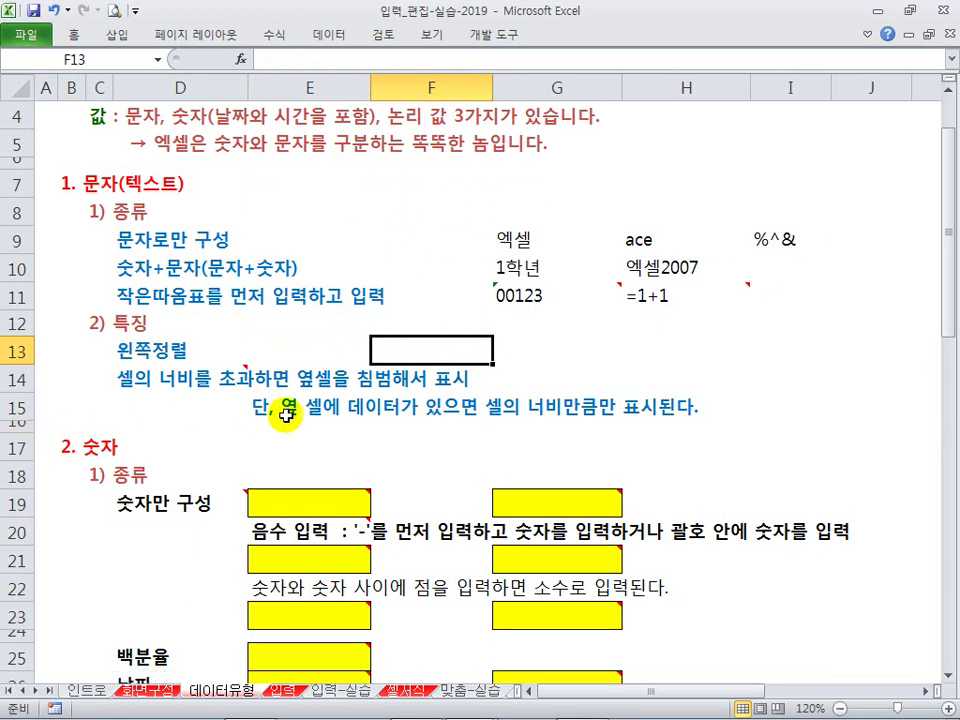
Step: Enter 12345 in the yellow cell E19, then clear it
scroll(282, 412, down, 2)
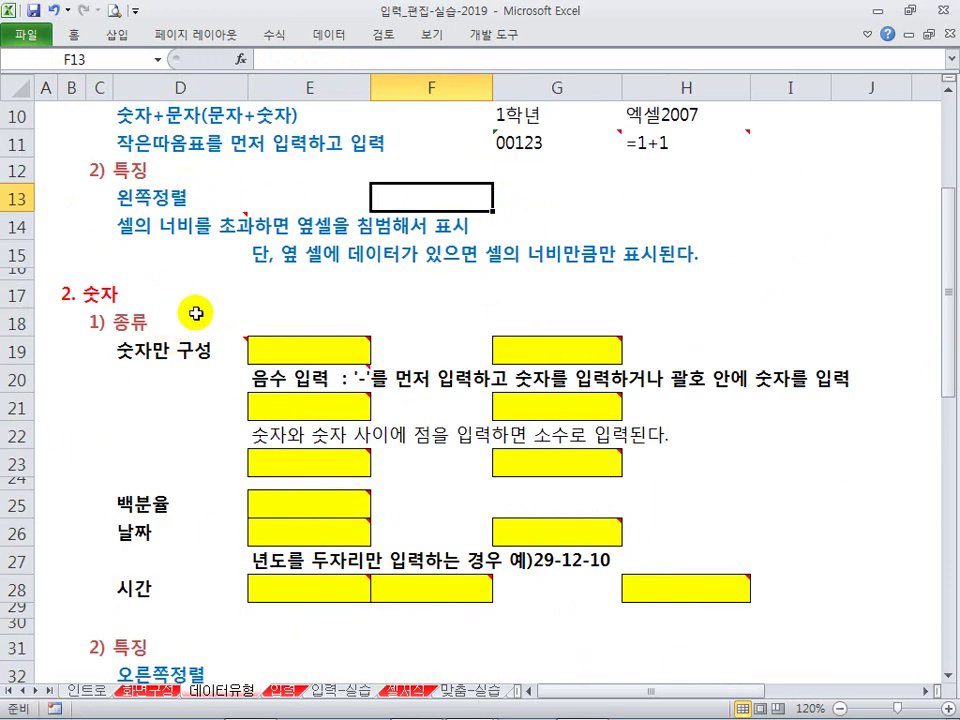
scroll(199, 306, down, 1)
click(262, 268)
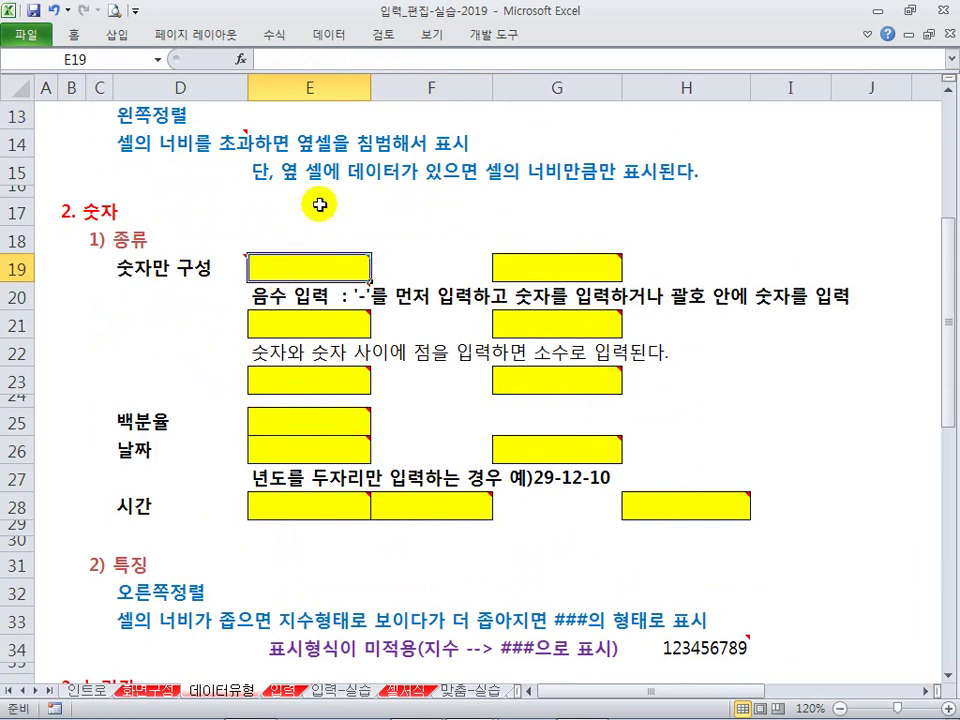
text(12345)
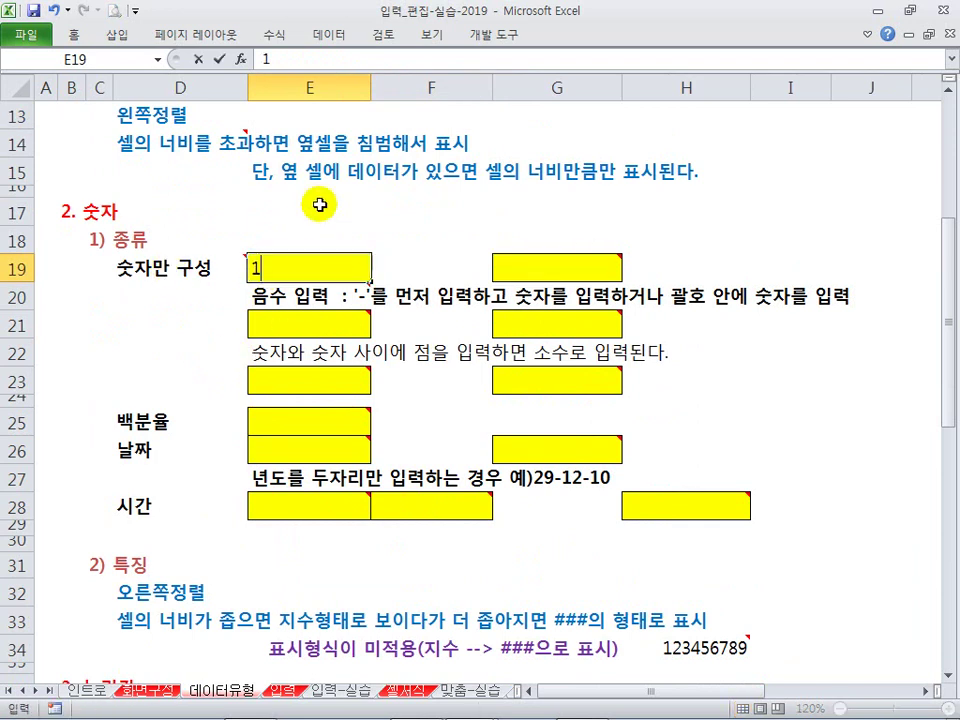
key(Return)
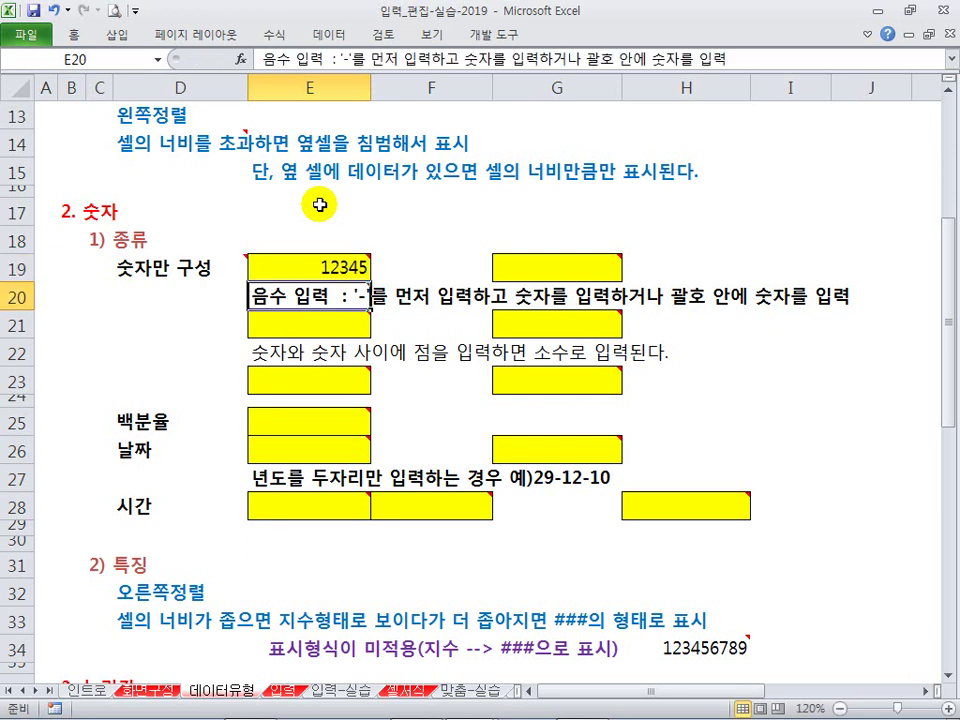
key(Up)
key(Delete)
Step: Enter 00123 in G19, see it become 123, then clear it
key(Right)
key(Right)
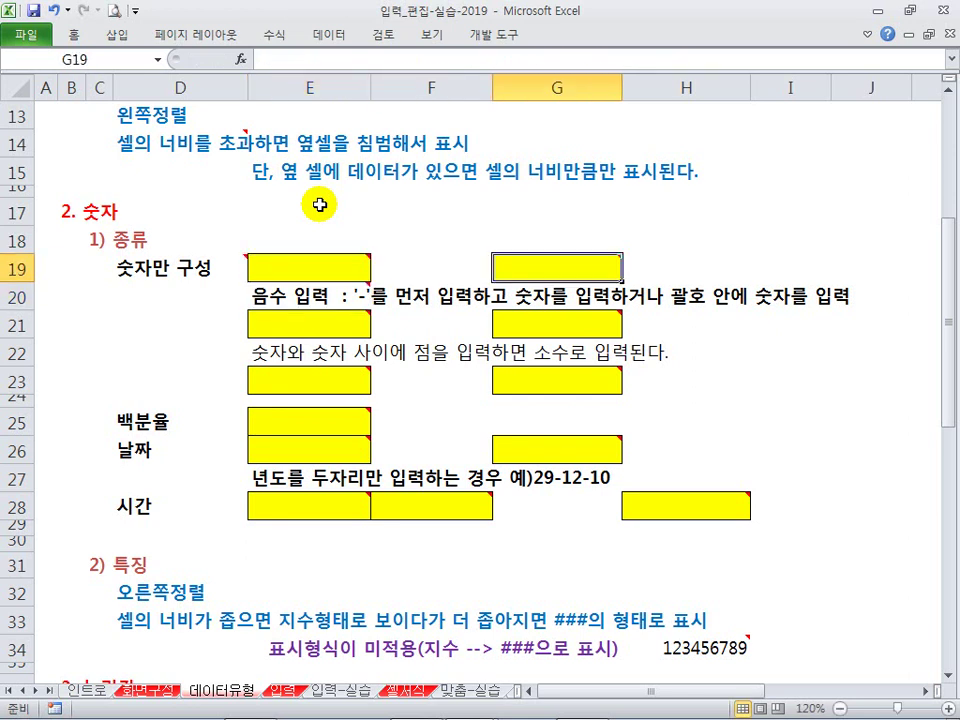
text(00123)
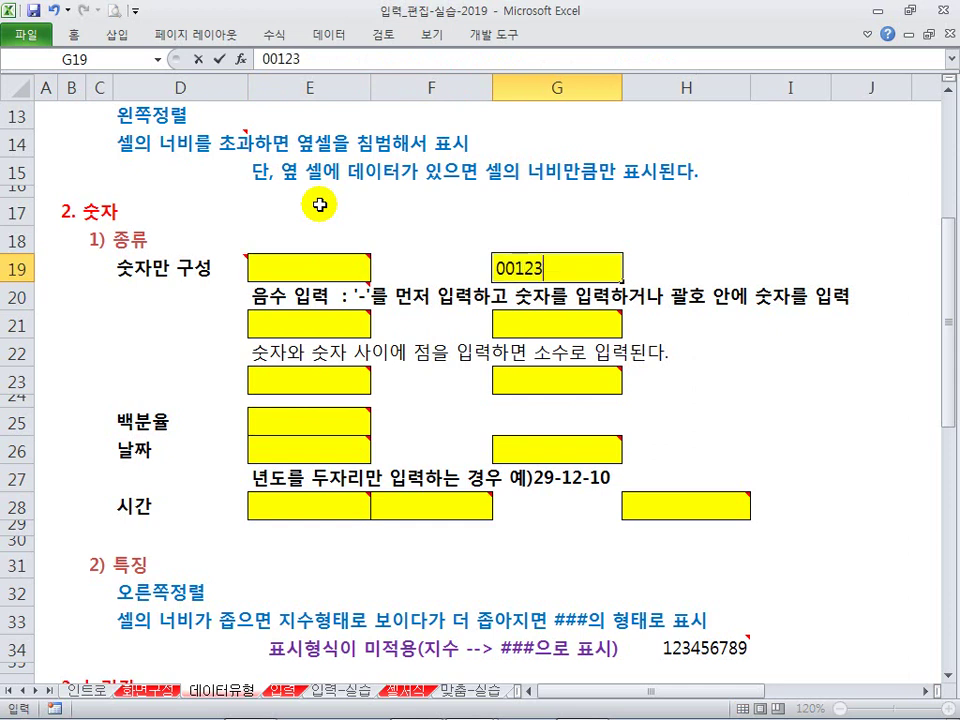
key(Return)
key(Up)
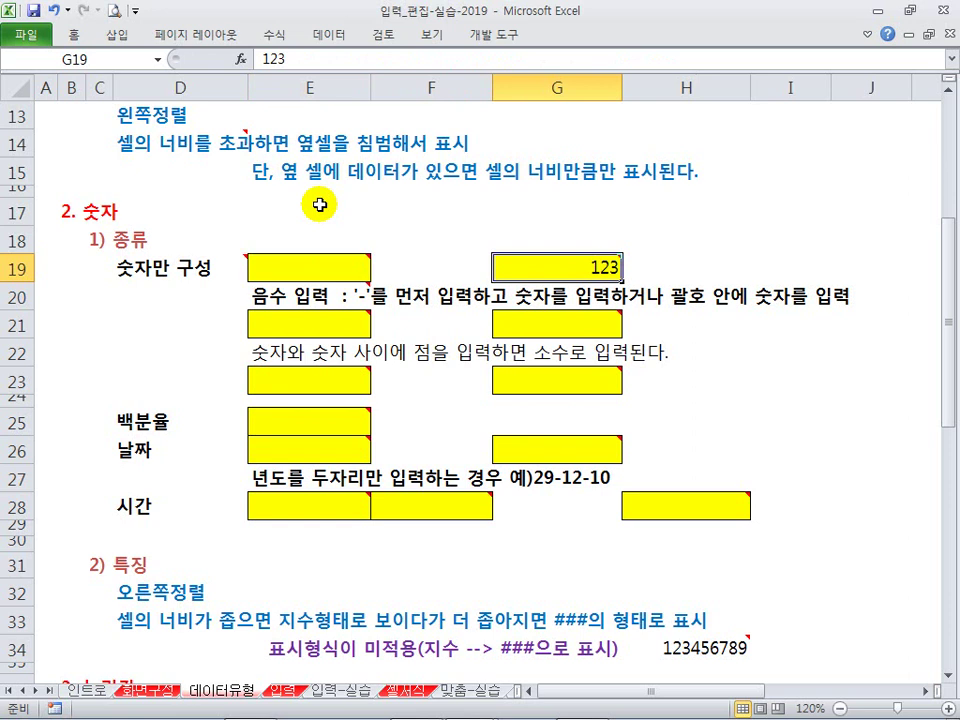
key(Delete)
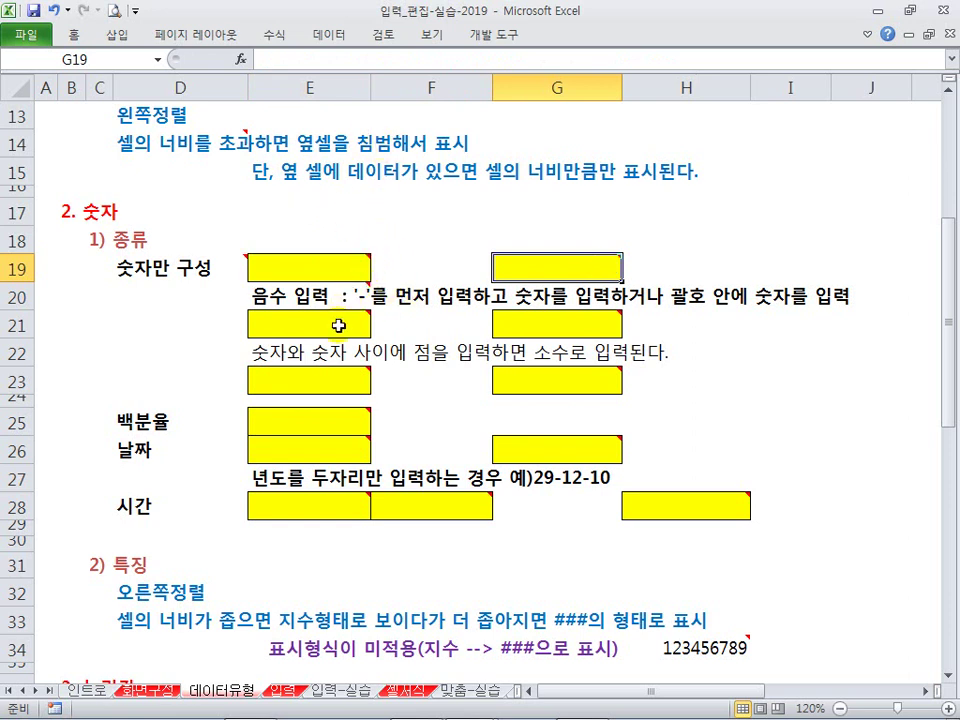
Step: Enter -2 in E21, then clear it again
click(282, 322)
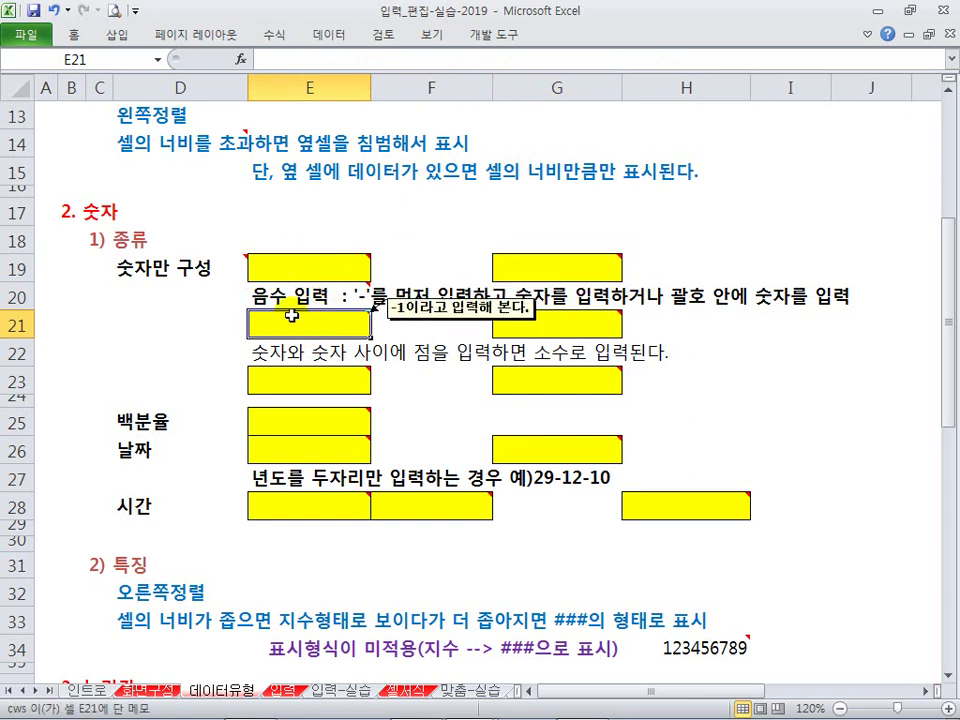
text(-2)
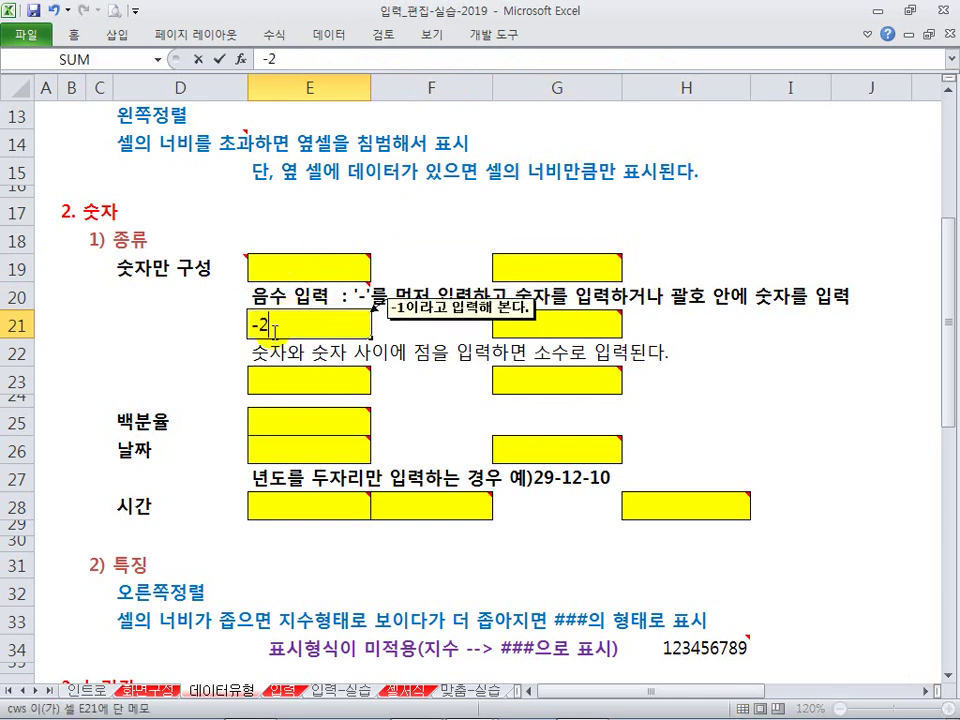
key(Return)
click(272, 331)
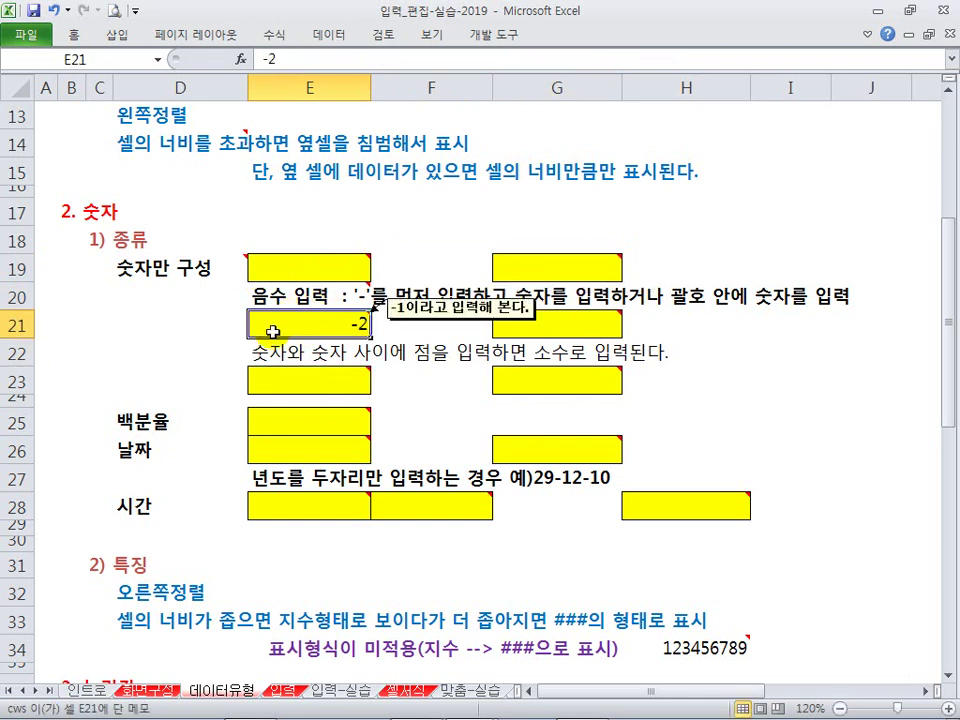
key(Delete)
key(Right)
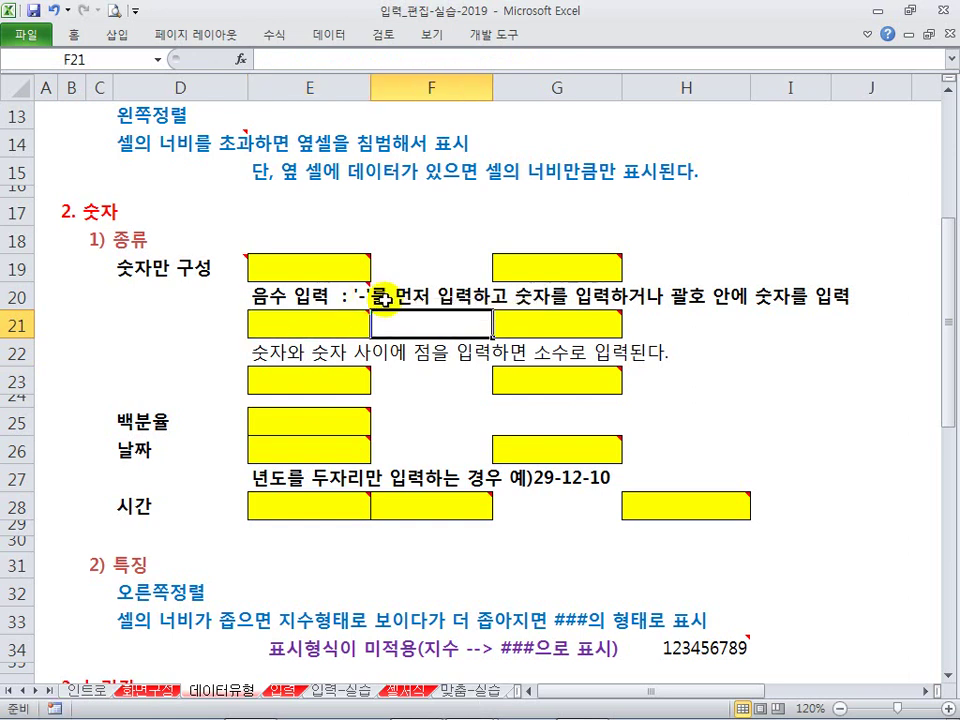
Step: Enter (2) in G21 and confirm it is stored as -2
click(535, 325)
text(()
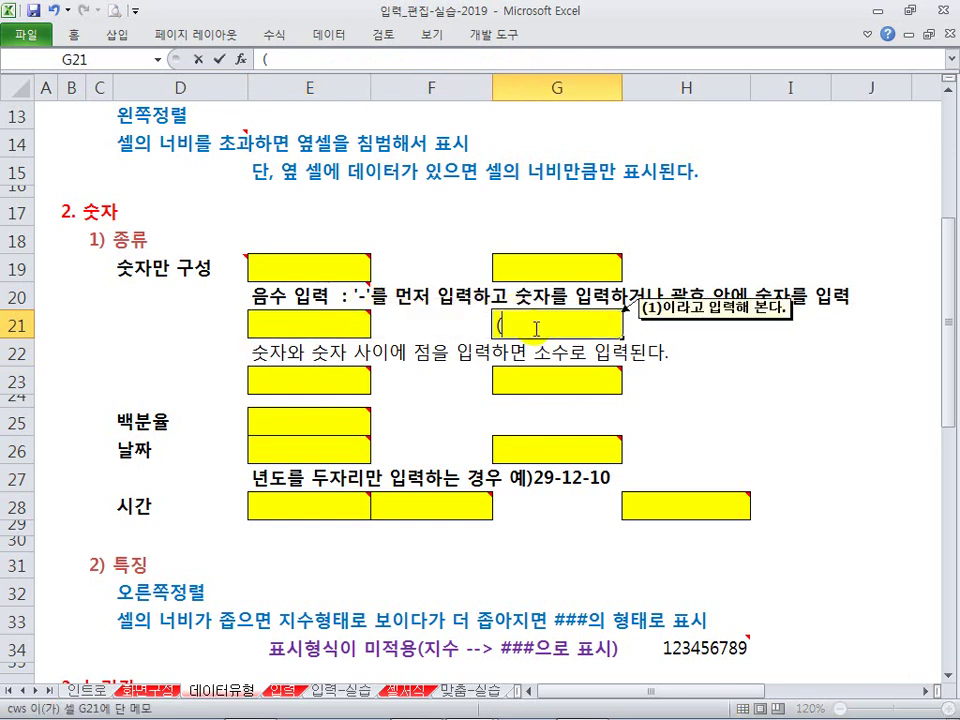
text(2))
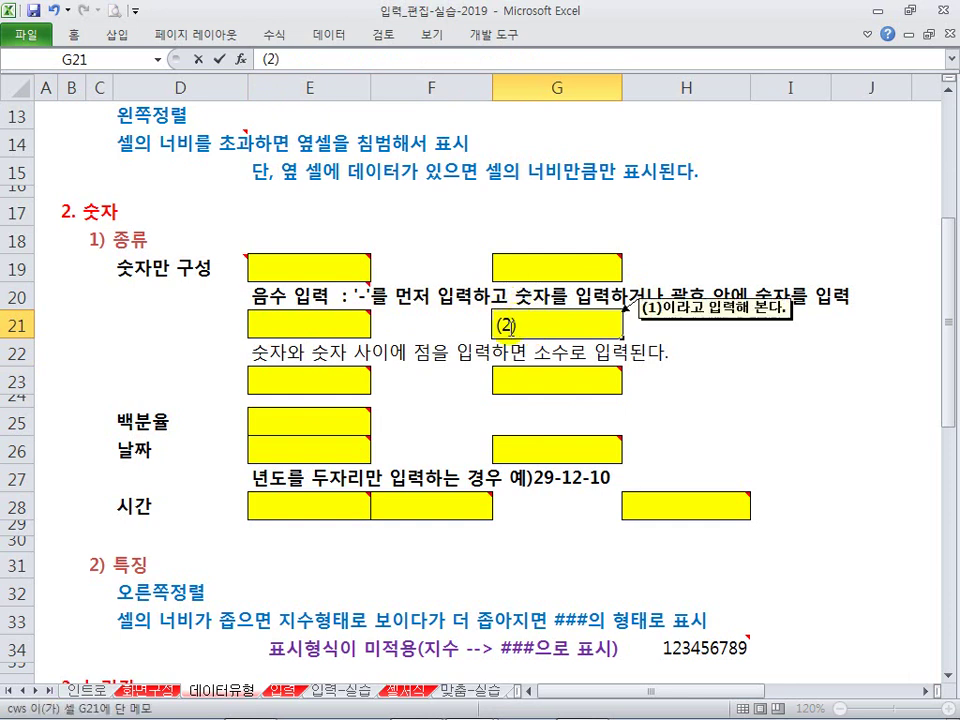
key(Return)
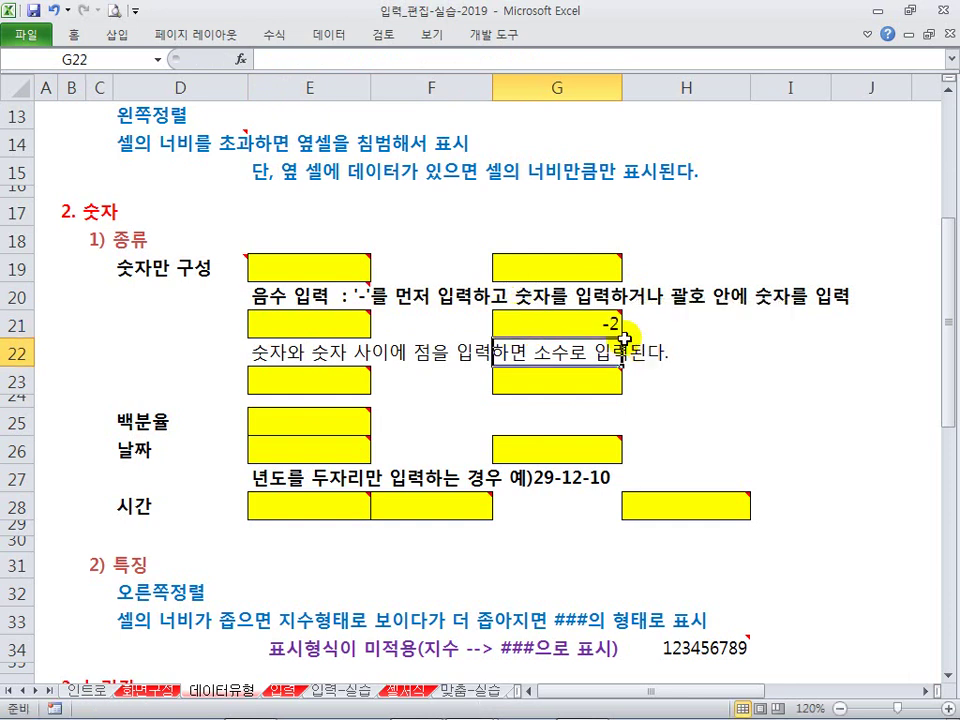
double_click(607, 321)
key(shift+Home)
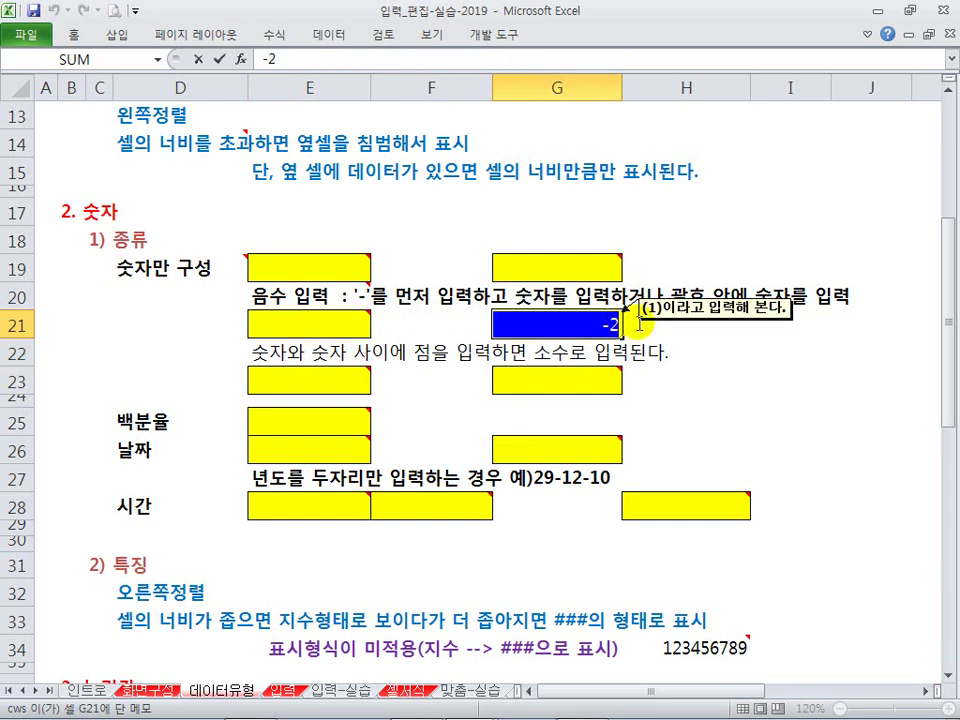
key(Escape)
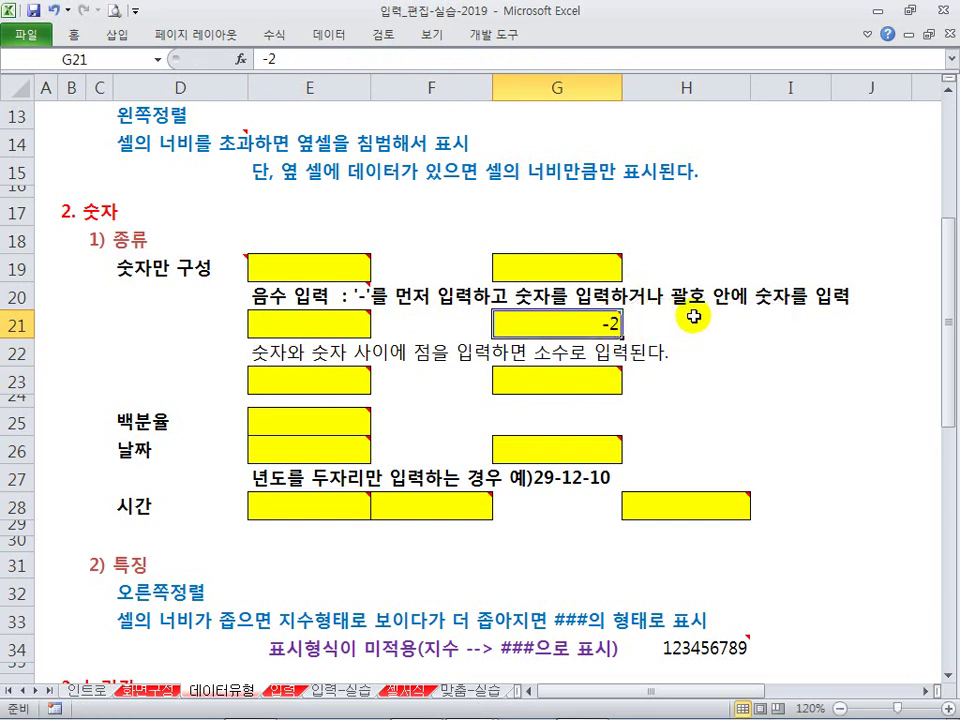
mouse_move(672, 276)
mouse_down()
mouse_move(699, 306)
mouse_move(797, 312)
mouse_up()
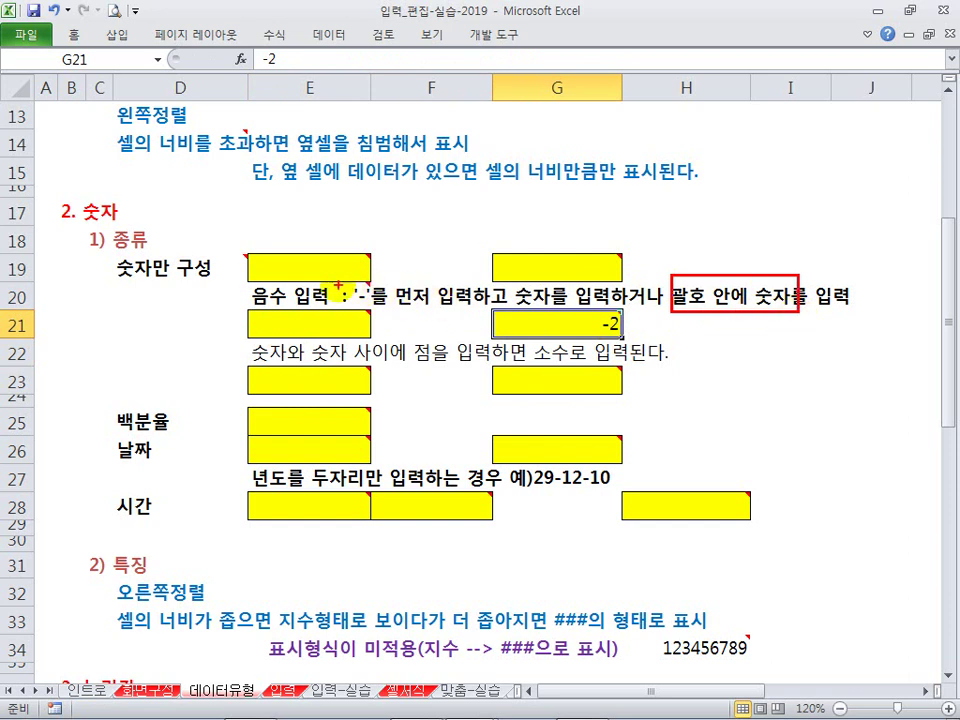
mouse_move(355, 284)
mouse_down()
mouse_move(565, 320)
mouse_move(549, 318)
mouse_up()
Step: Enter 2.3 and then 1. in E23 to test decimal input
key(Escape)
click(365, 383)
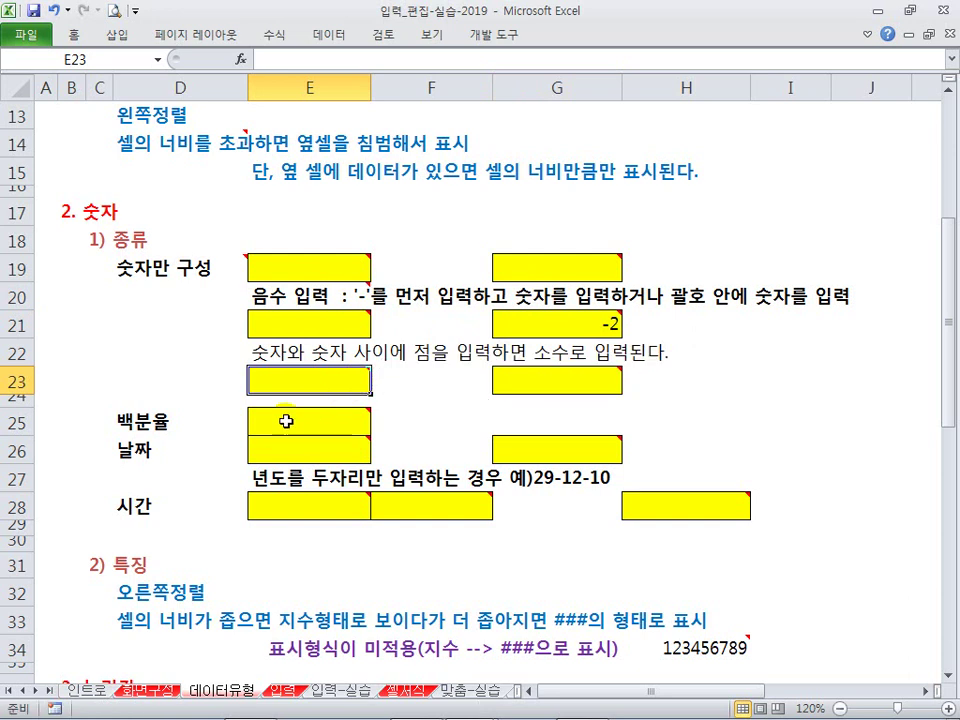
mouse_move(290, 372)
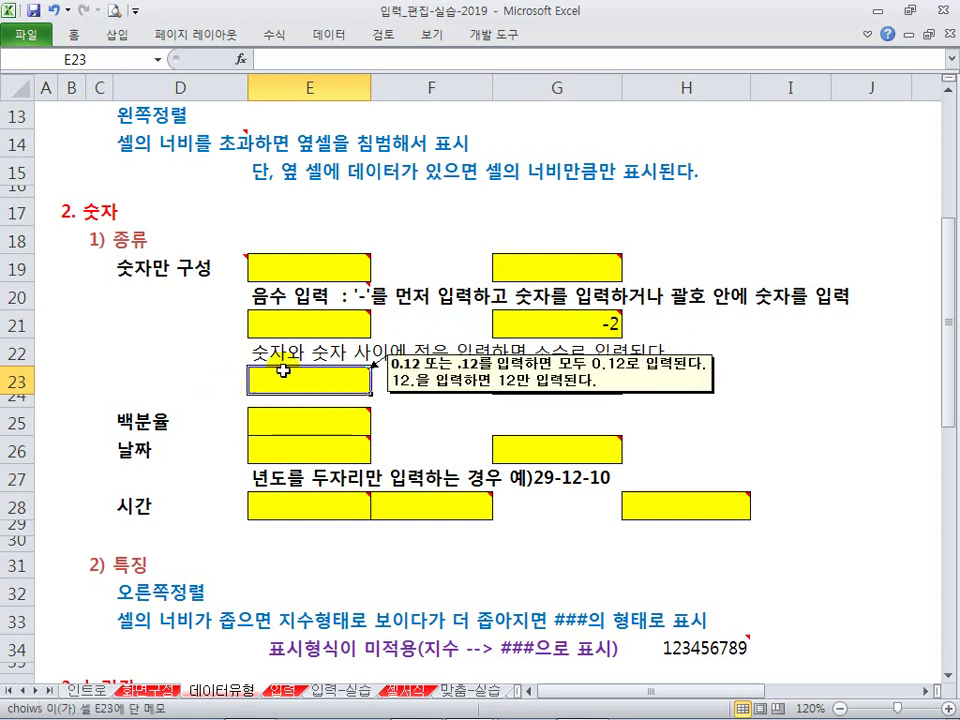
text(2.3)
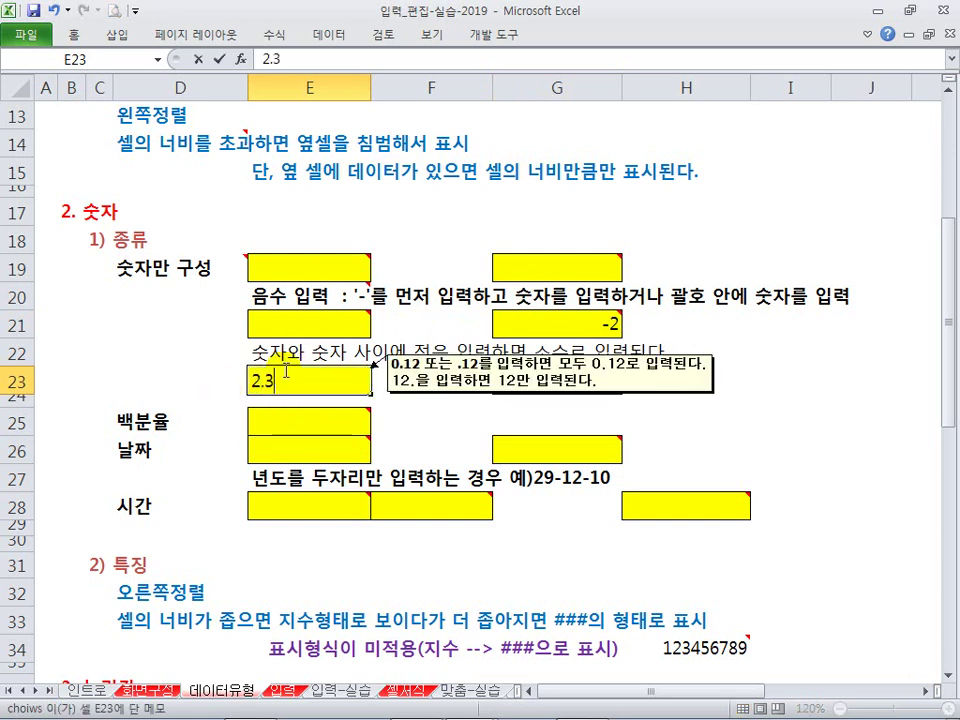
key(Return)
click(308, 381)
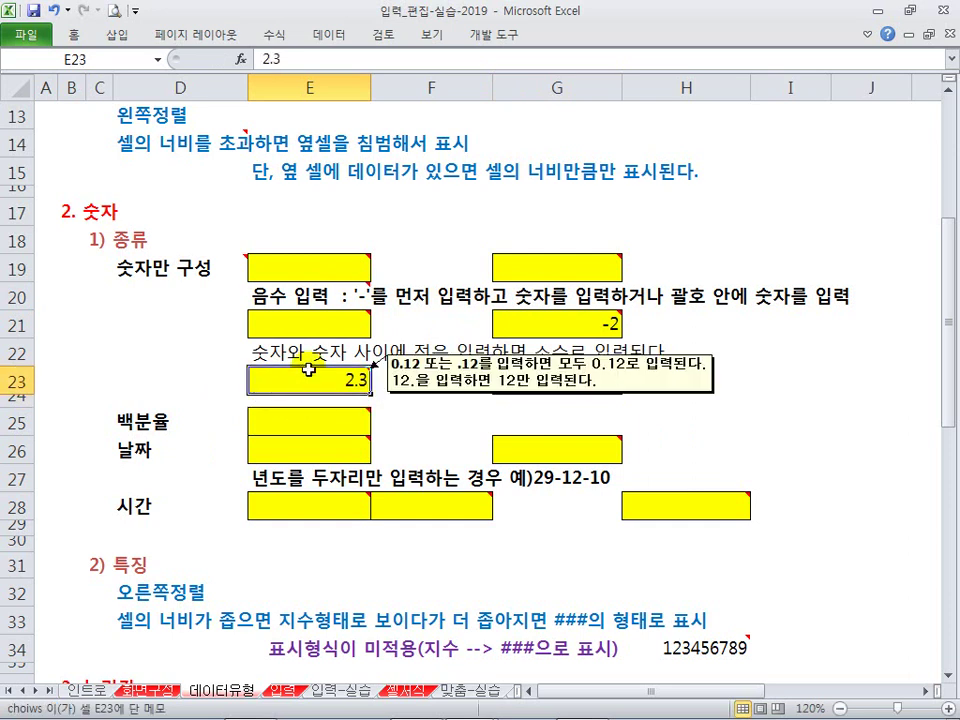
text(1.)
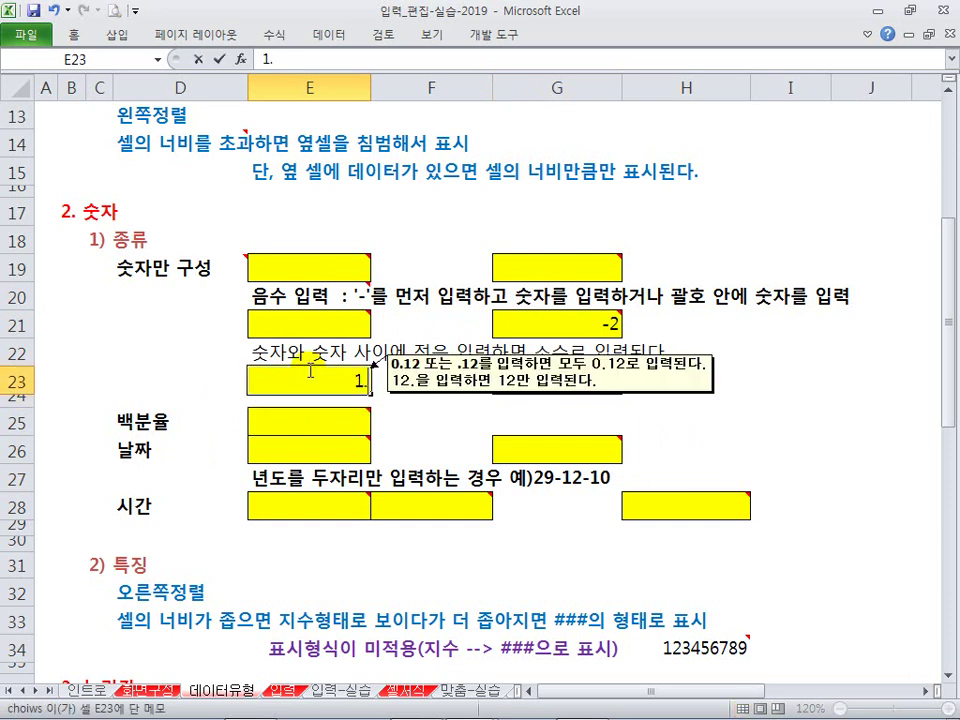
key(Return)
click(308, 369)
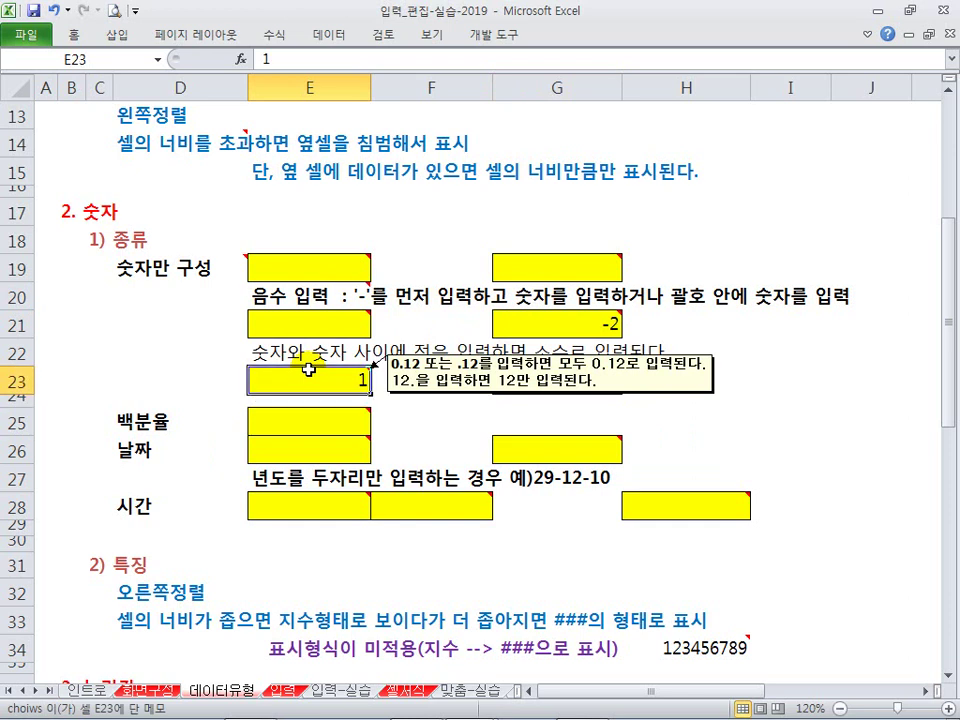
Step: Enter 1.2.3 in G23 to show it stays text, then clear G23 and E23
click(548, 381)
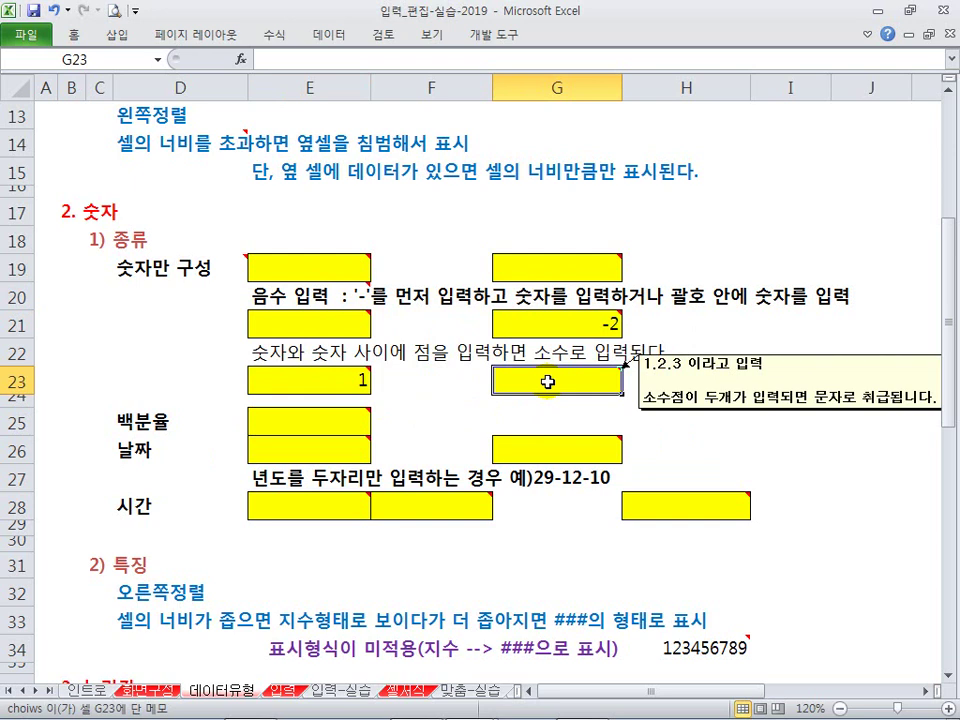
text(1.2.3)
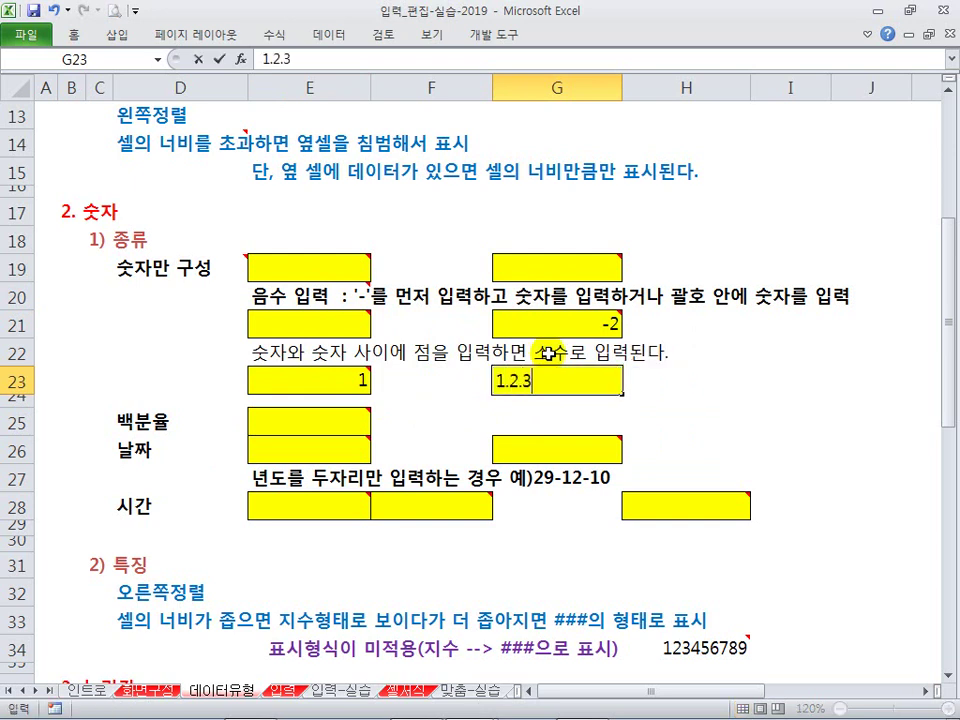
key(Return)
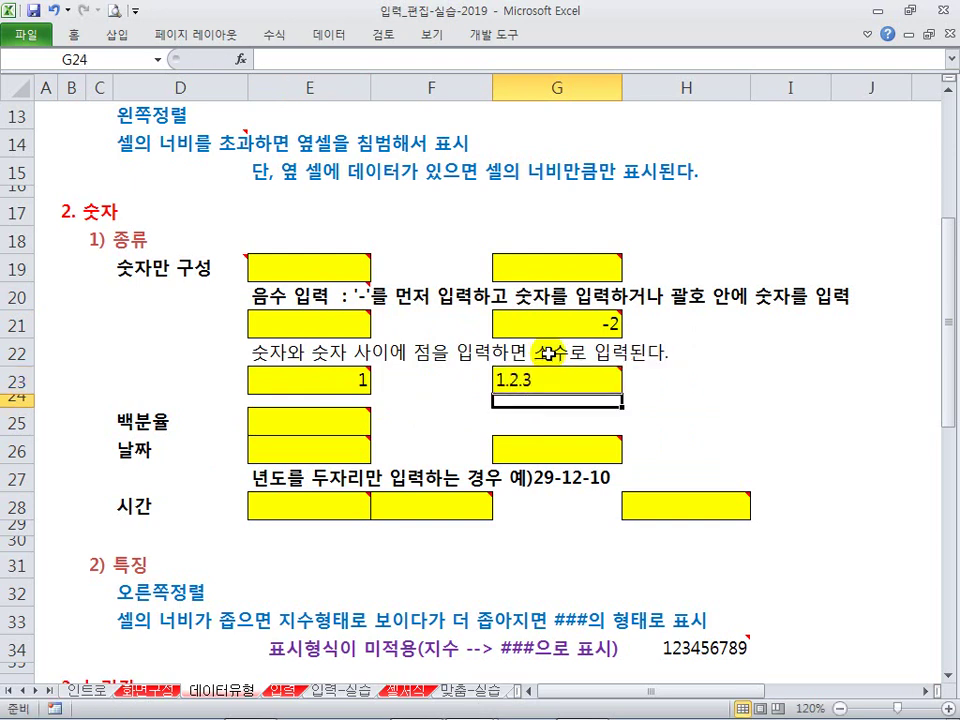
click(541, 377)
key(Delete)
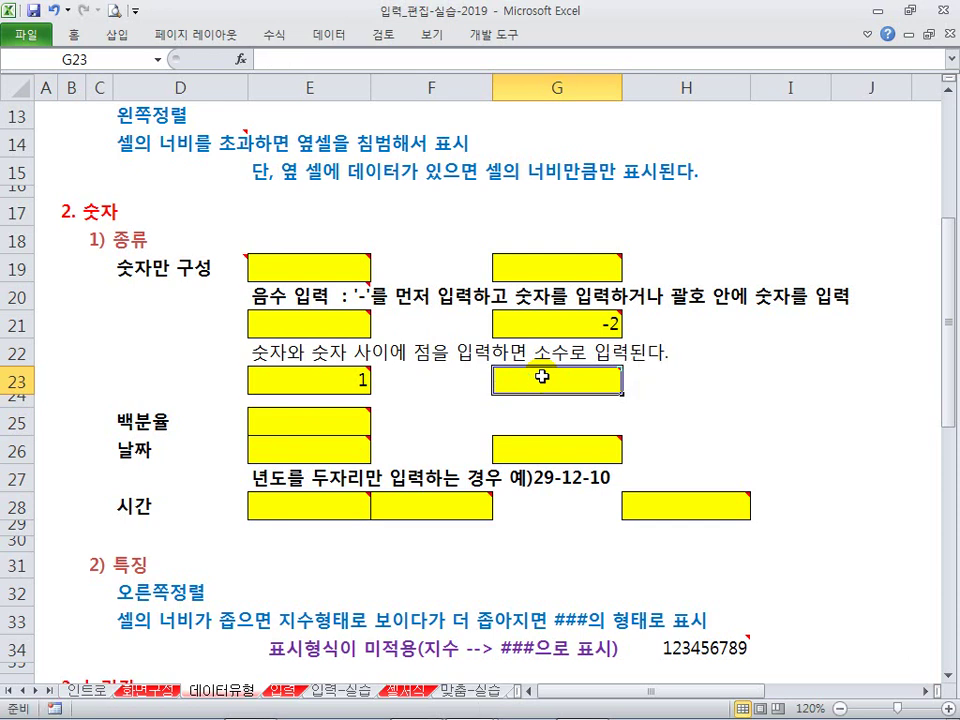
click(343, 380)
key(Delete)
click(607, 321)
key(Delete)
click(300, 410)
text(5)
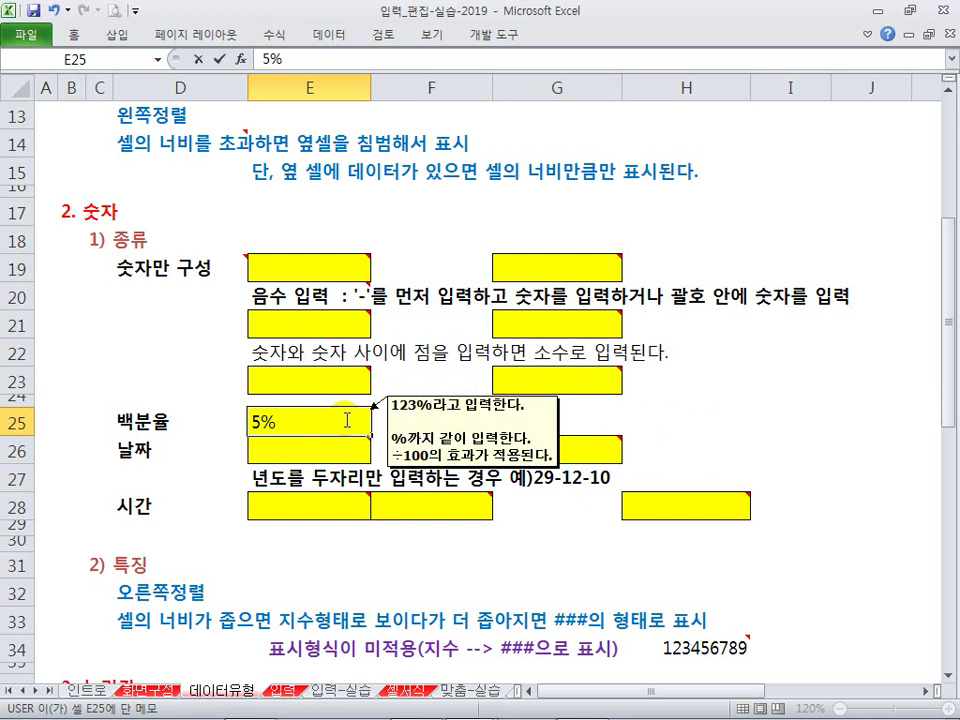
key(Return)
click(345, 420)
key(Delete)
mouse_move(345, 420)
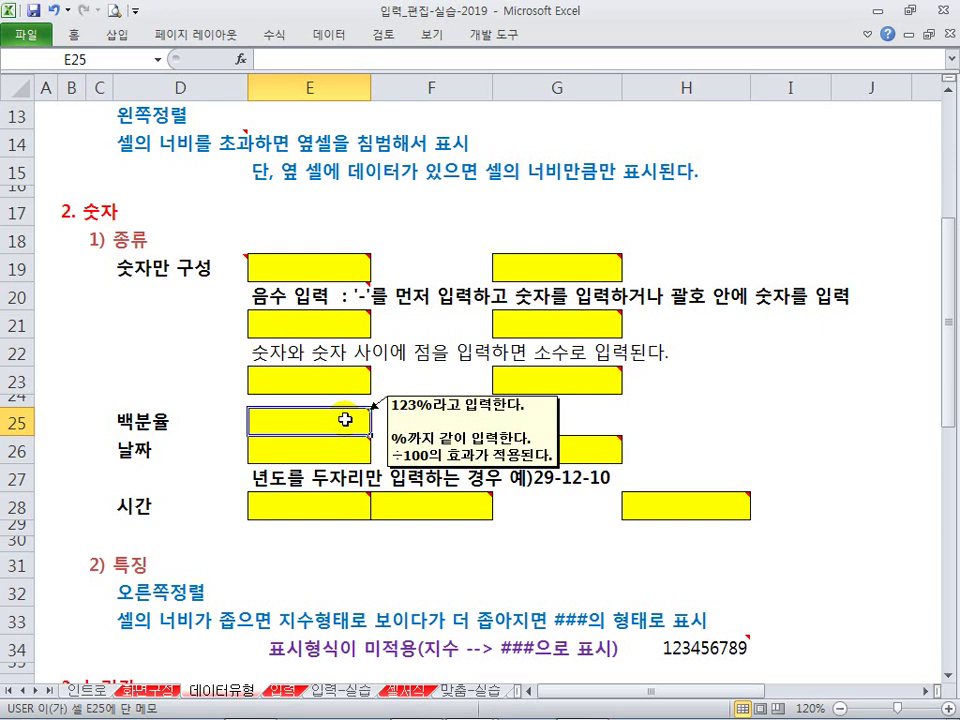
click(74, 33)
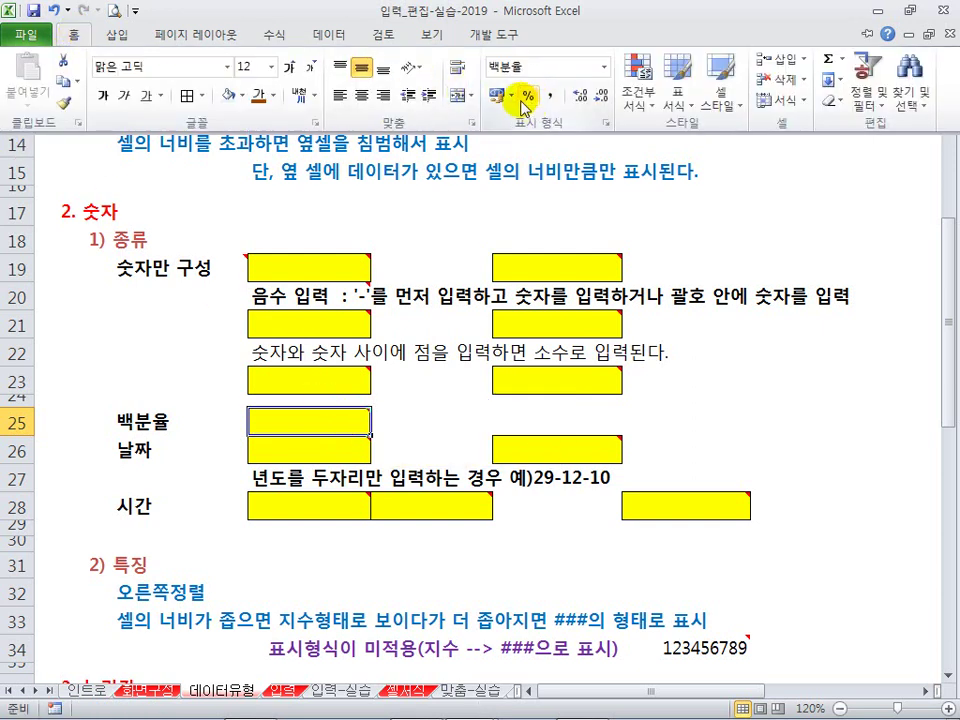
click(322, 420)
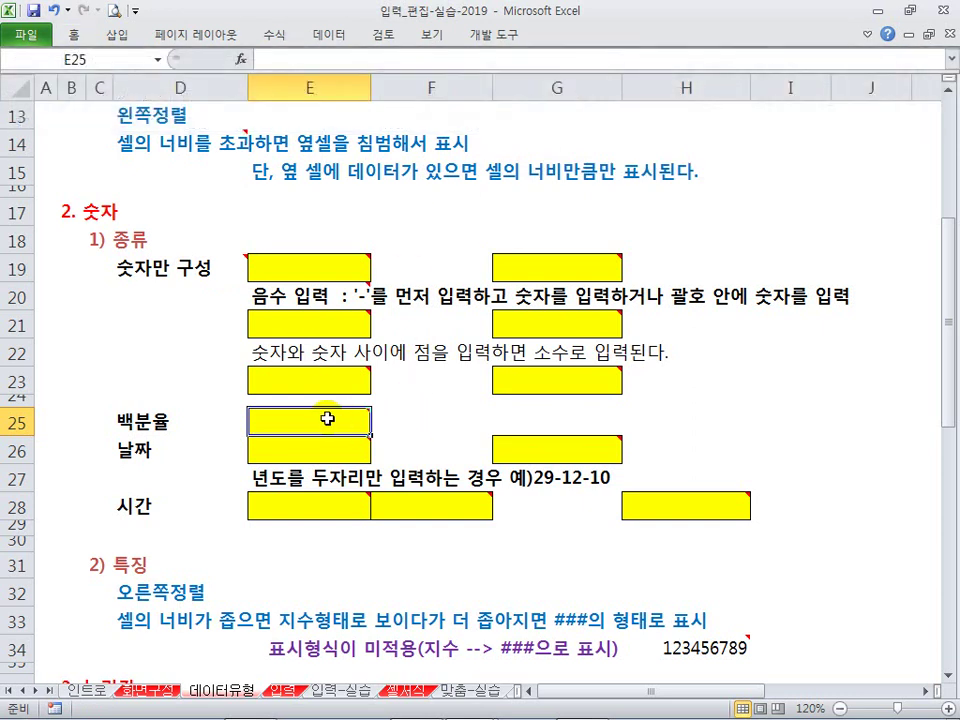
mouse_move(314, 417)
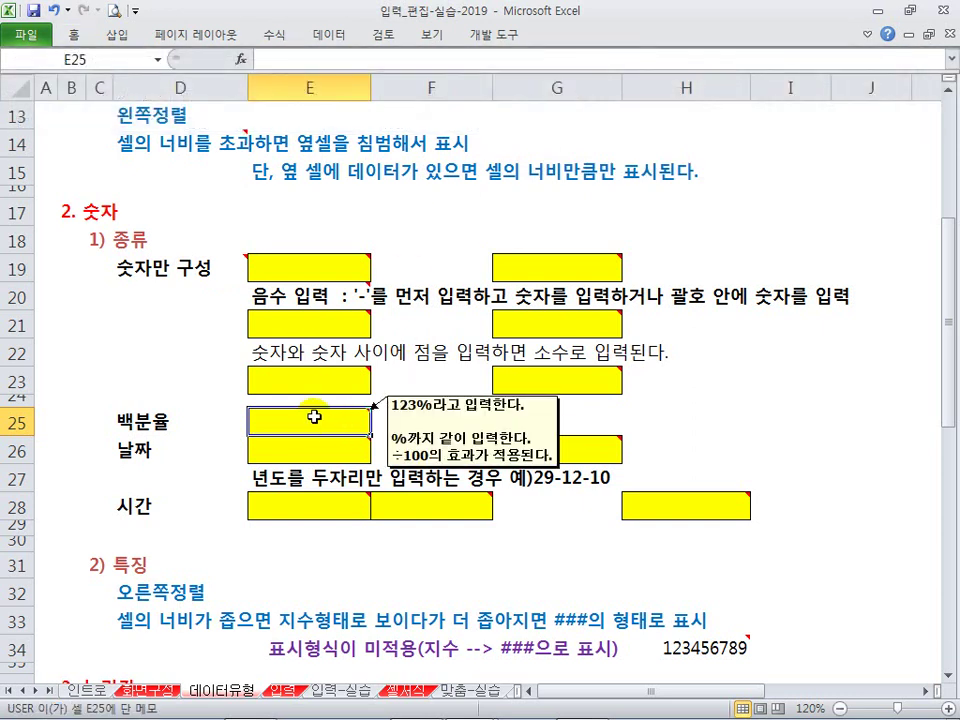
text(%5)
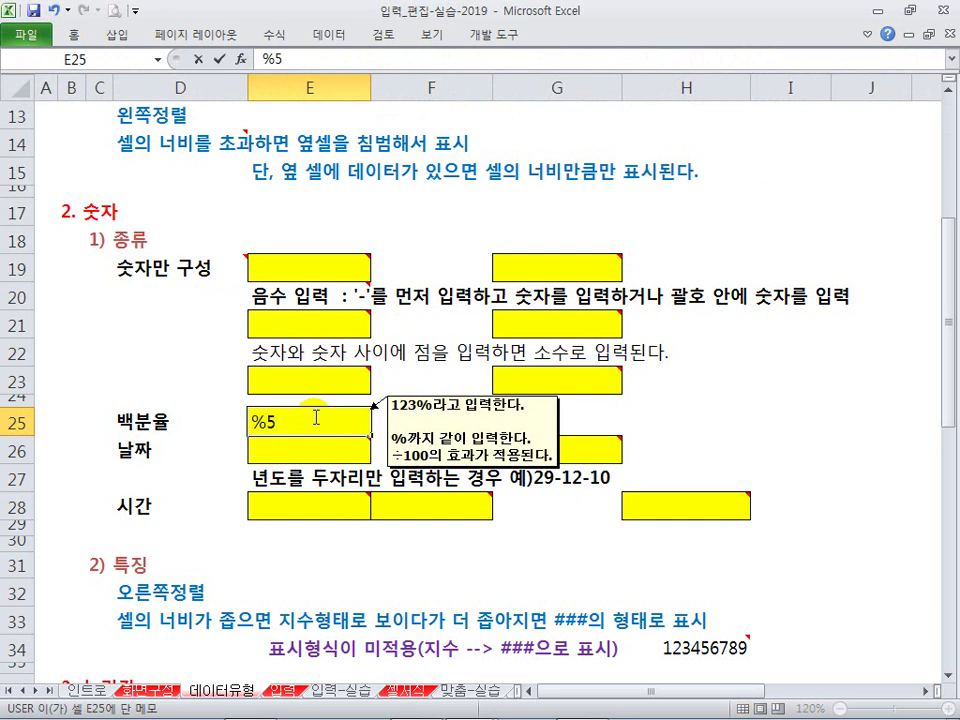
key(Return)
click(314, 417)
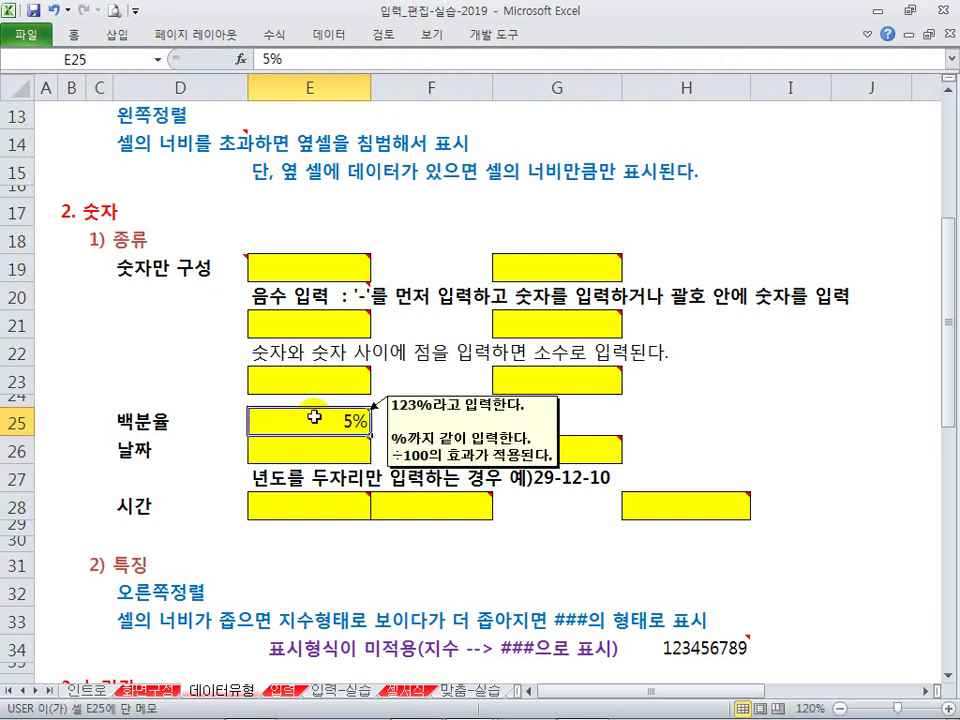
key(Delete)
click(440, 408)
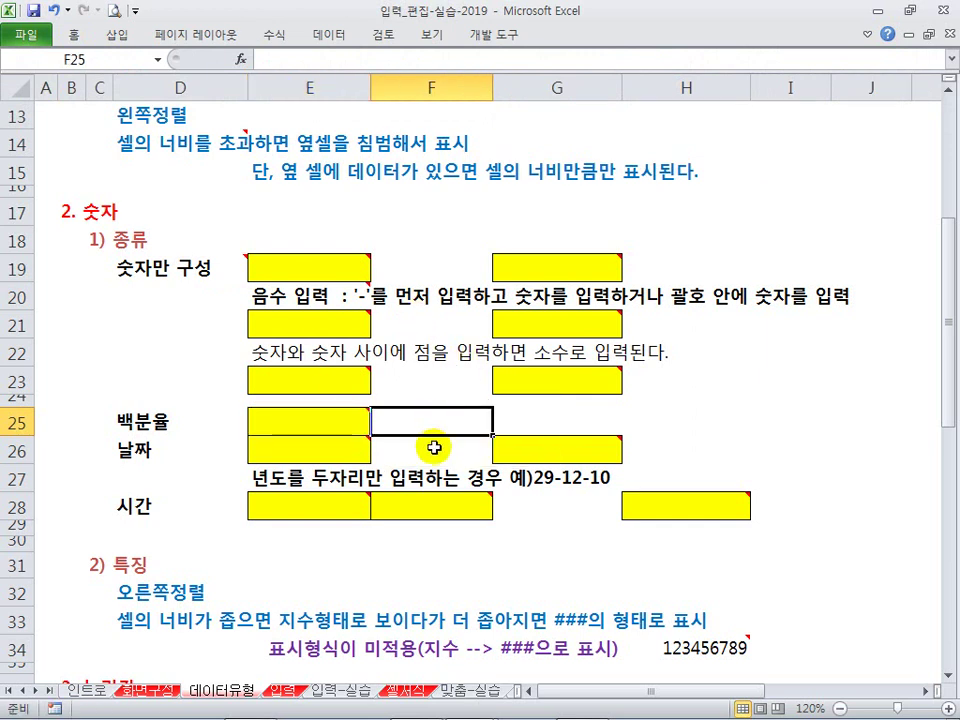
click(435, 446)
click(432, 427)
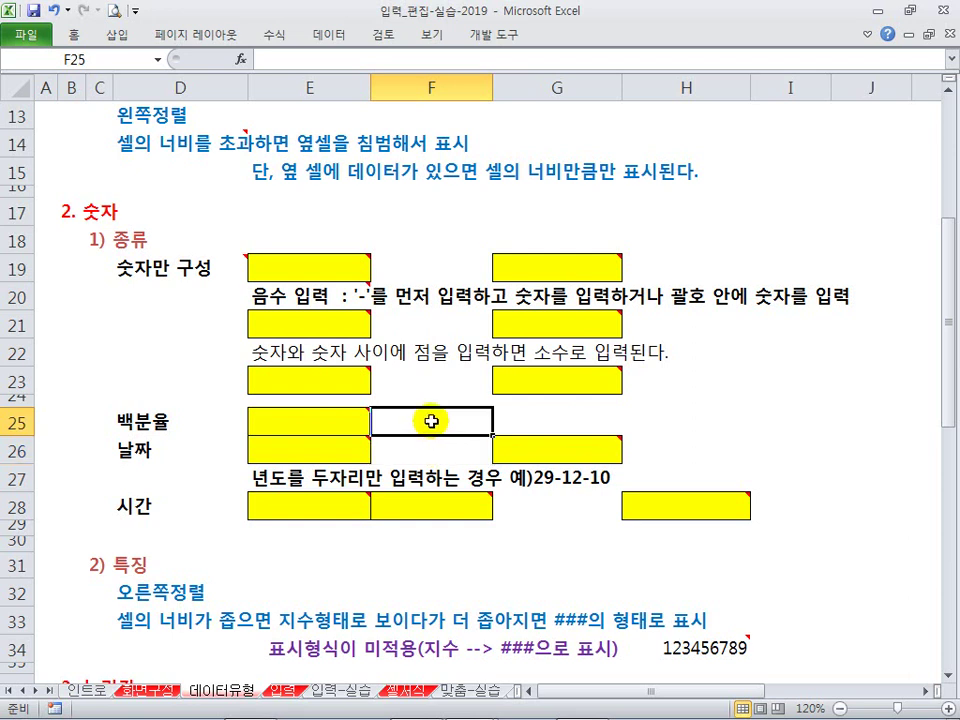
click(316, 456)
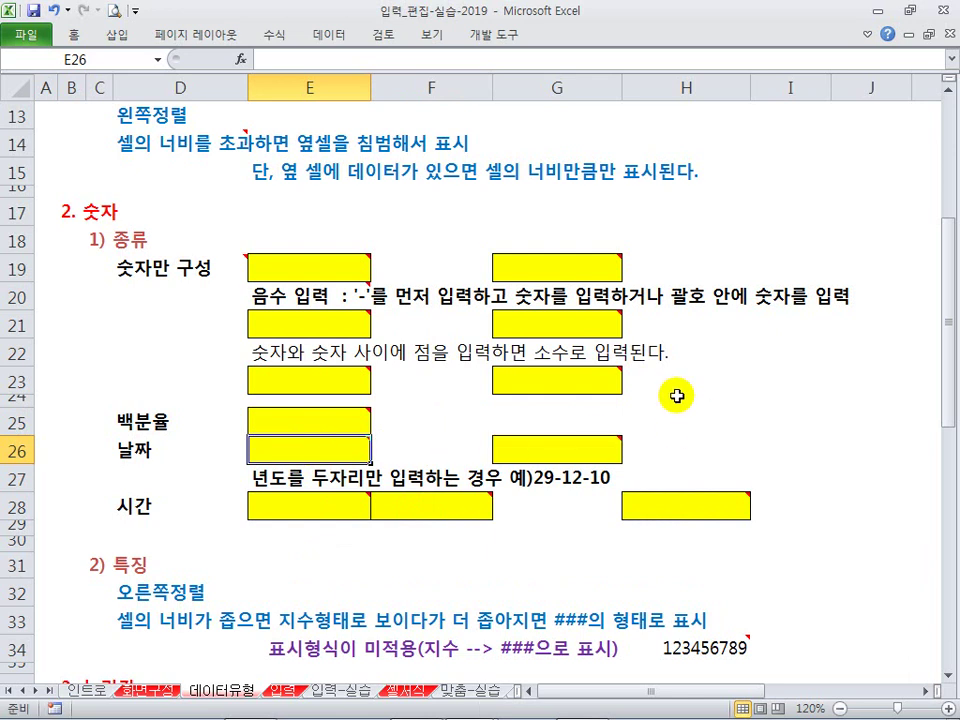
Step: Enter 2019-05-04 in E26, then 201-6-3 corrected to 2019-06-03
text(2019-)
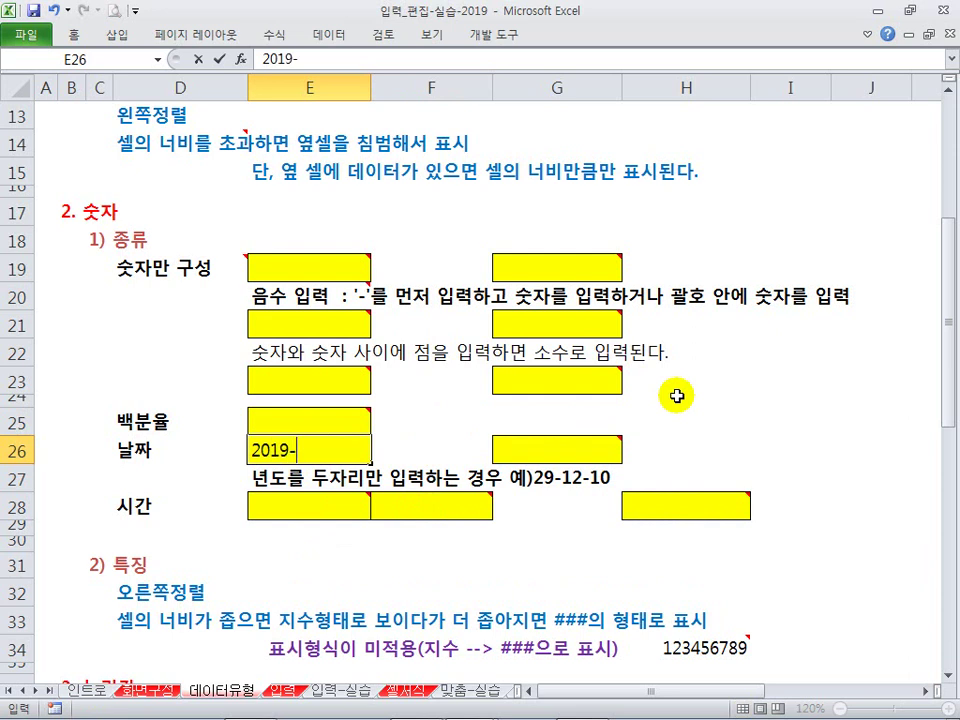
text(05-04)
key(Return)
key(Up)
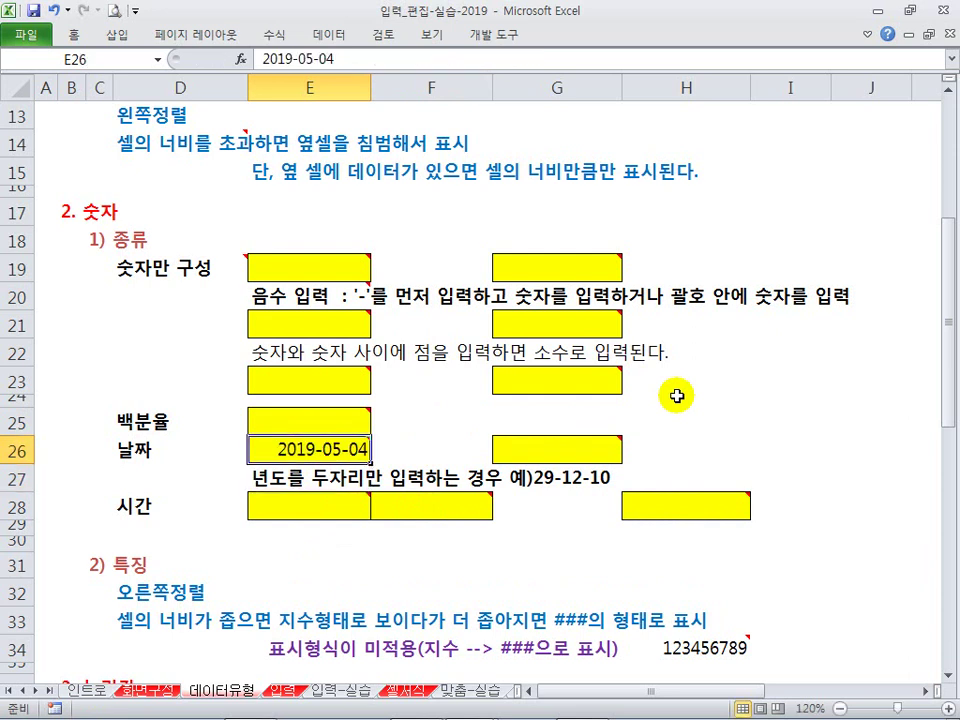
text(201-)
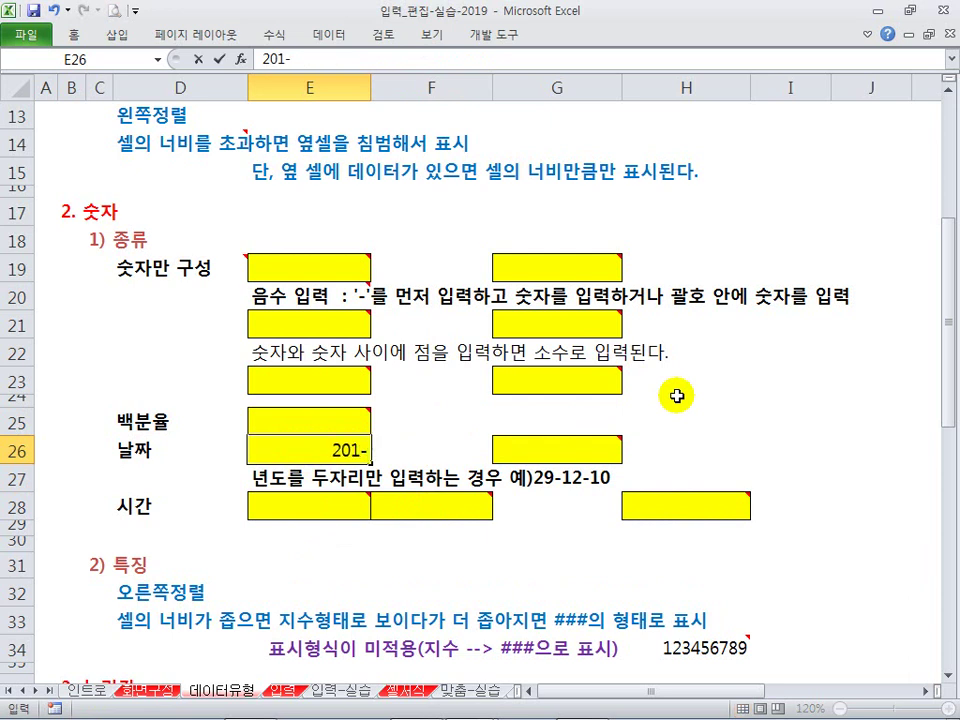
text(6-3)
key(Return)
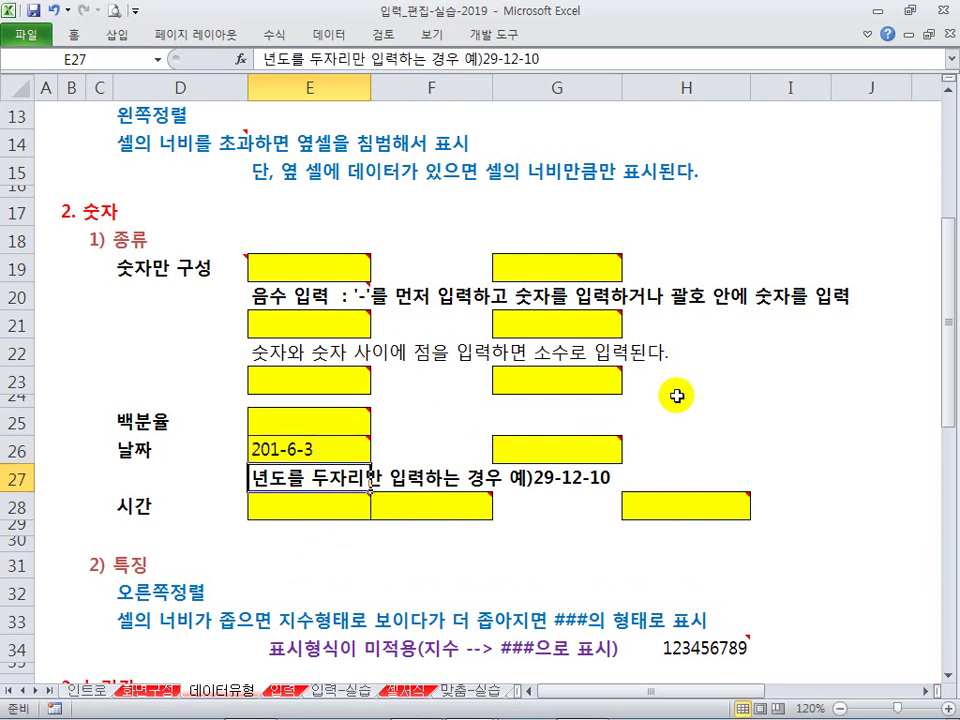
key(Up)
key(F2)
key(Left)
key(Left)
key(Left)
key(Left)
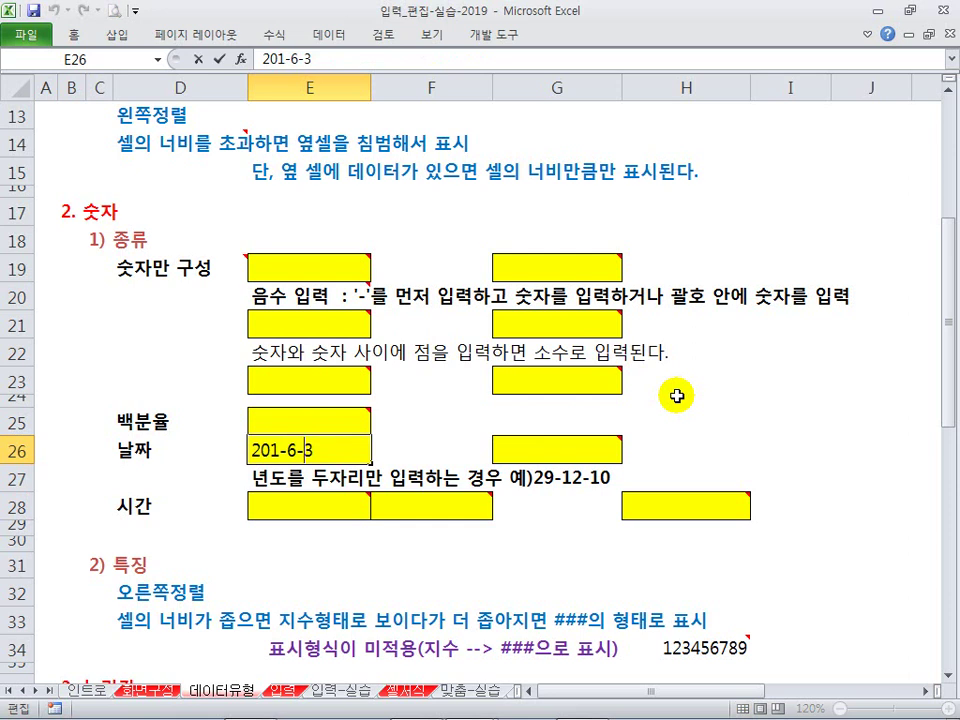
text(9)
key(Return)
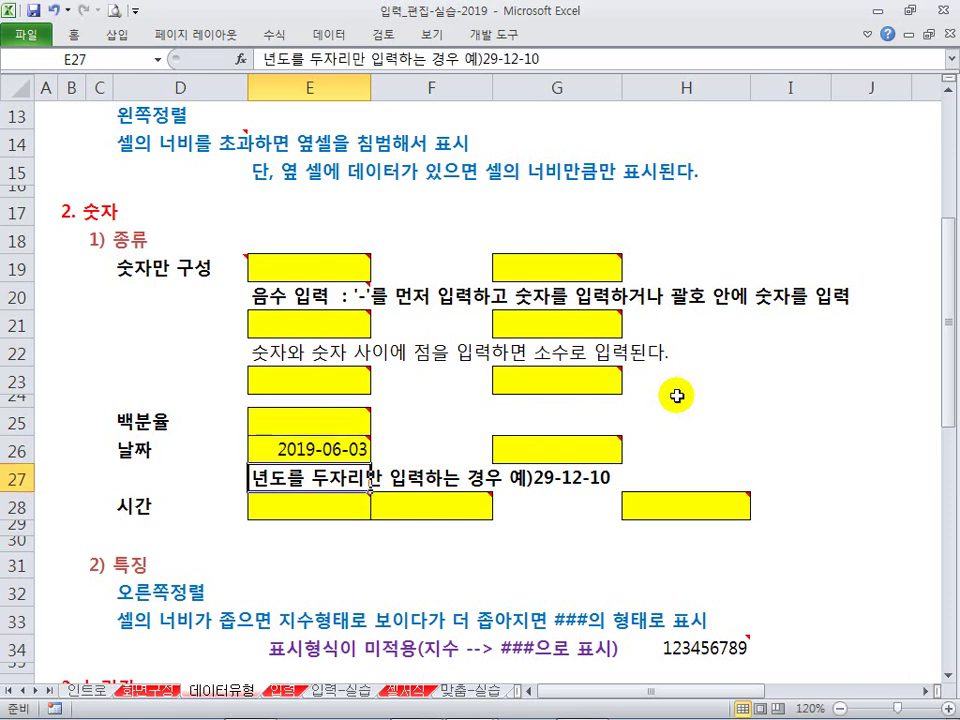
Step: Enter 2019.03.06 in E26, then clear the cell
click(324, 452)
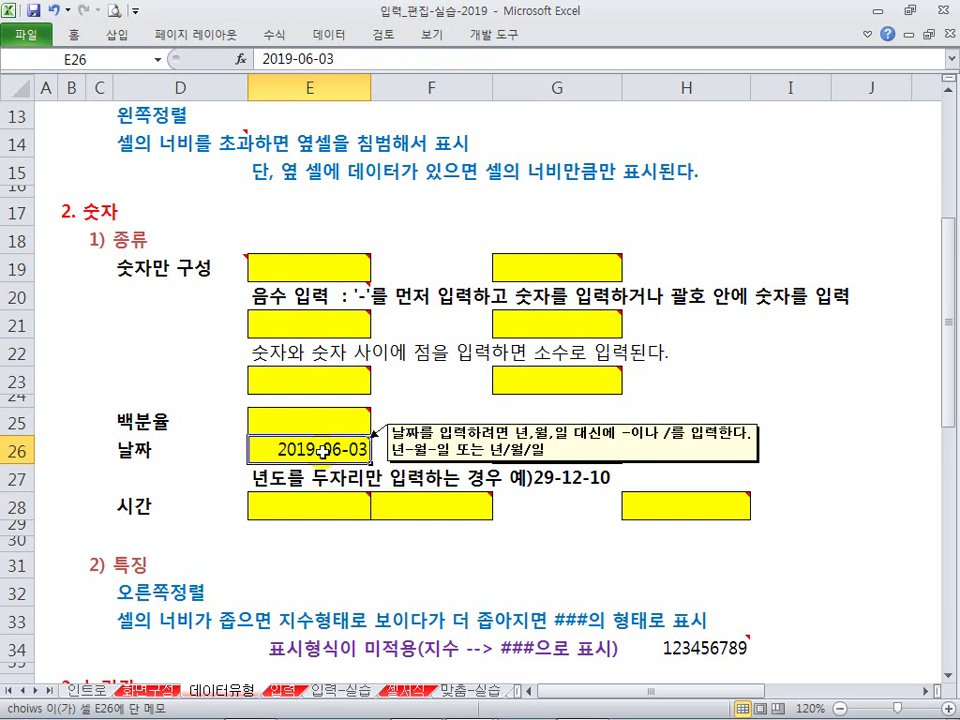
text(2)
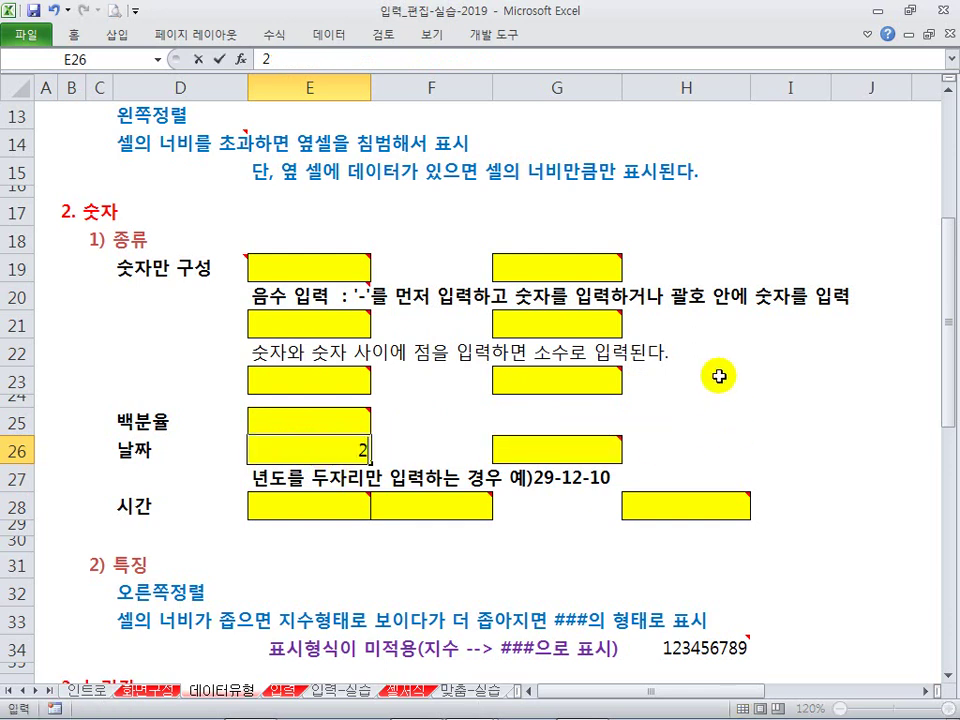
text(019.03)
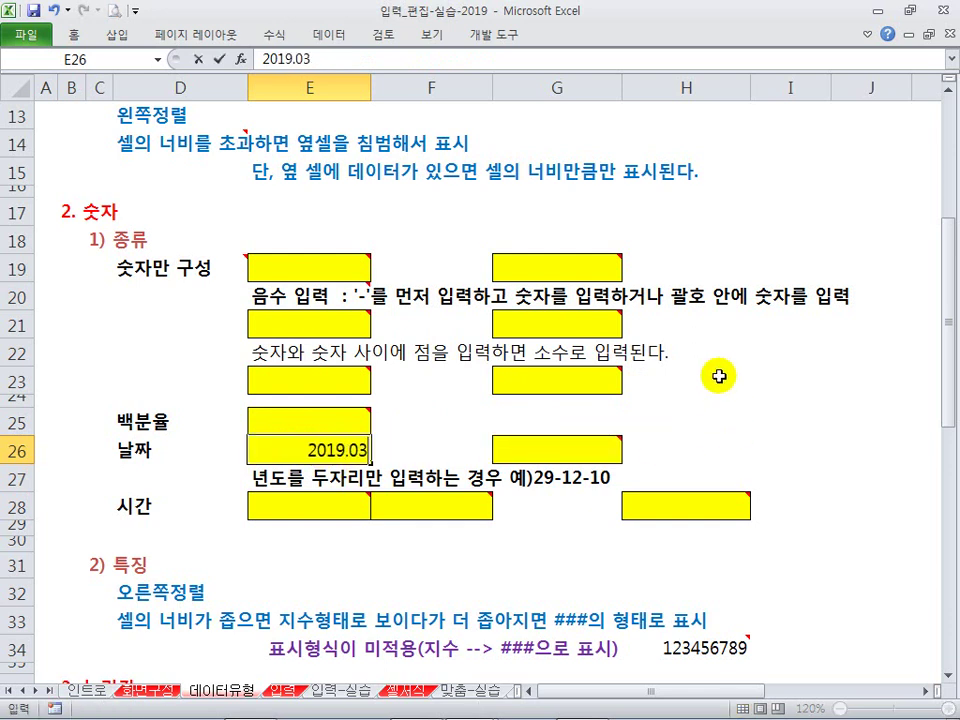
text(.06)
key(Return)
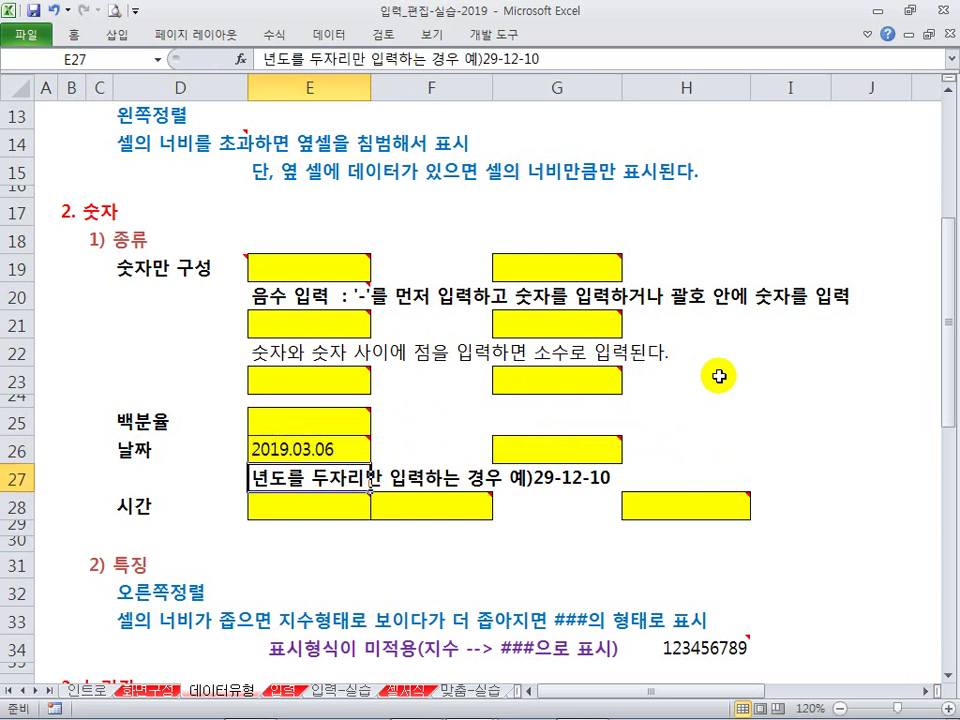
click(338, 452)
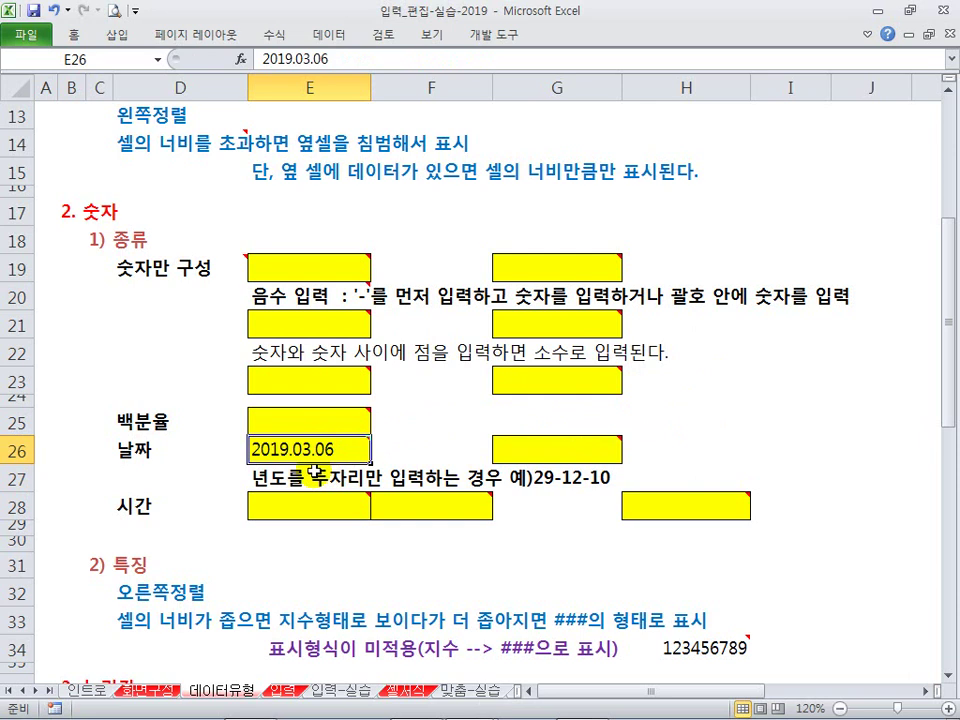
key(Delete)
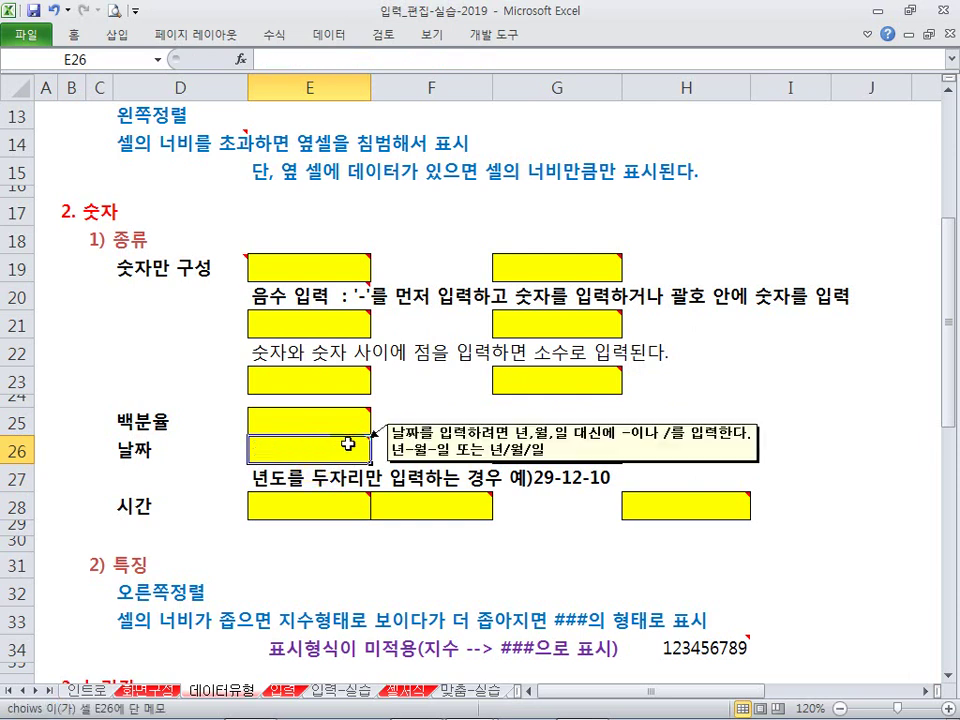
Step: Enter 5-4 in G26 so it displays as 05월 04일
click(797, 446)
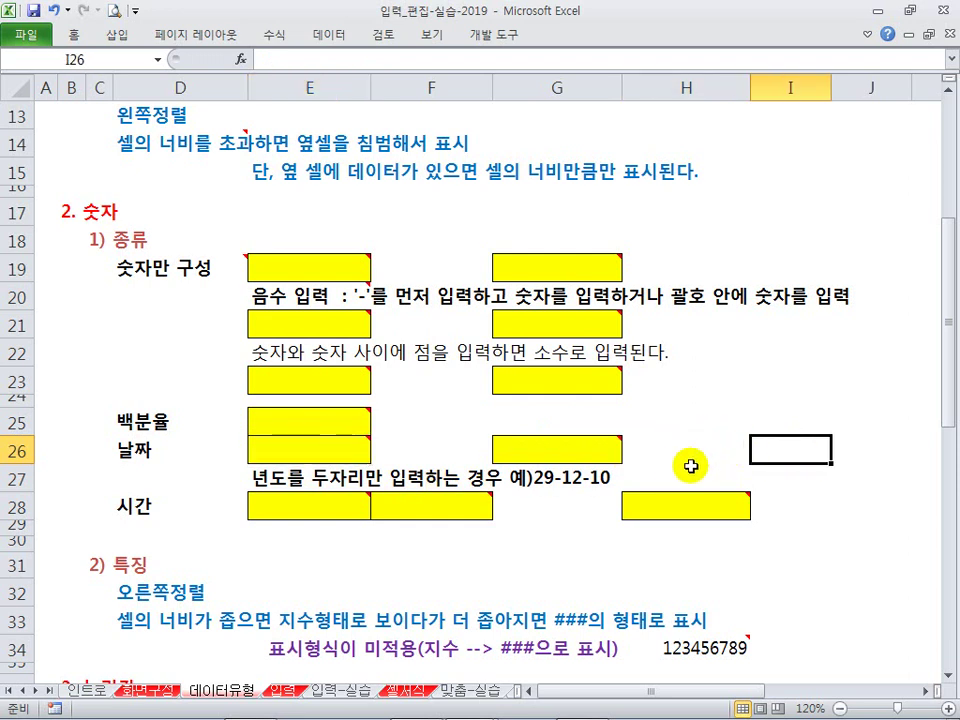
click(574, 454)
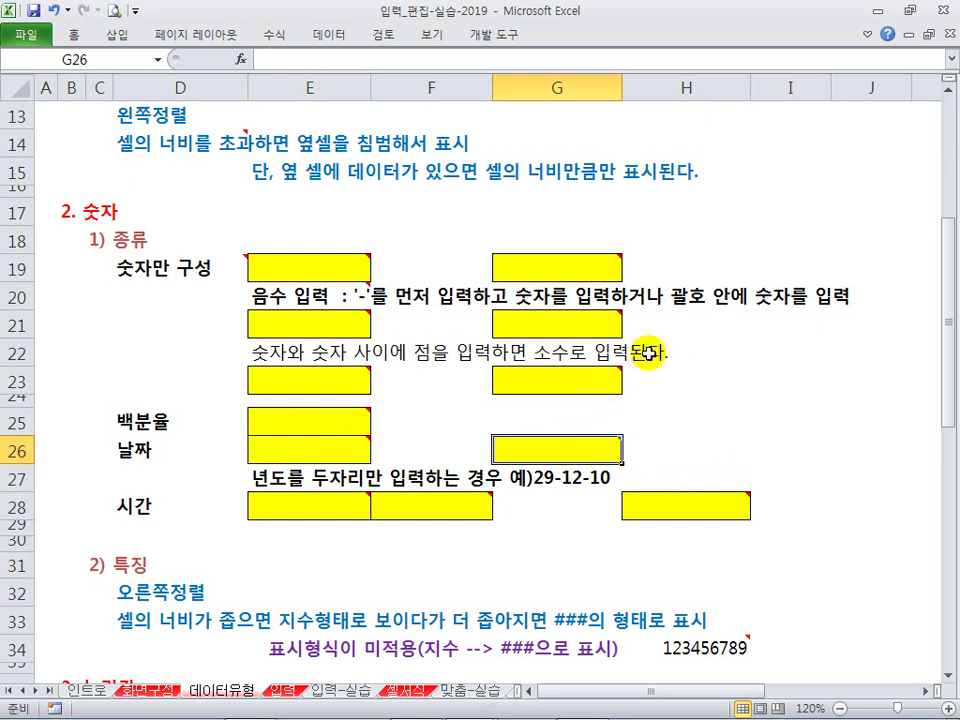
text(5-4)
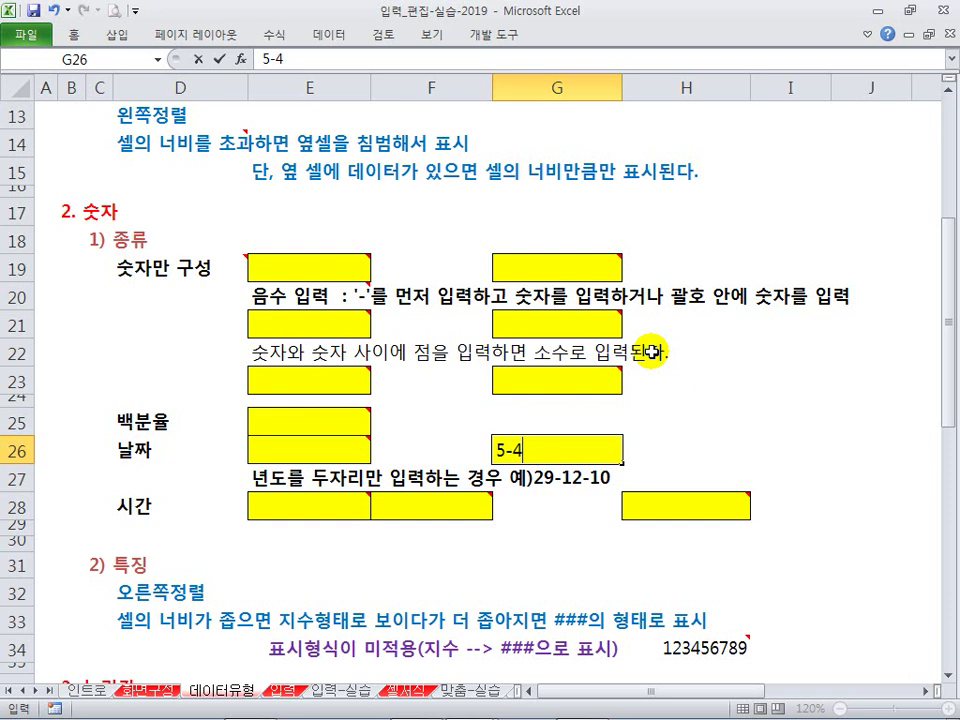
key(ctrl+Return)
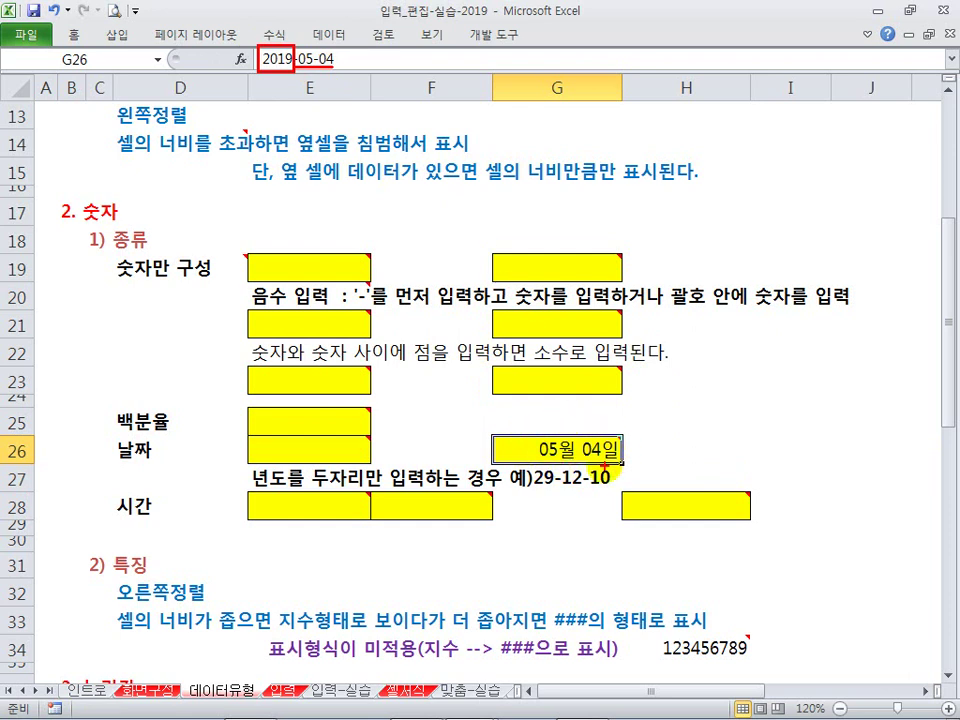
drag(493, 432, 628, 465)
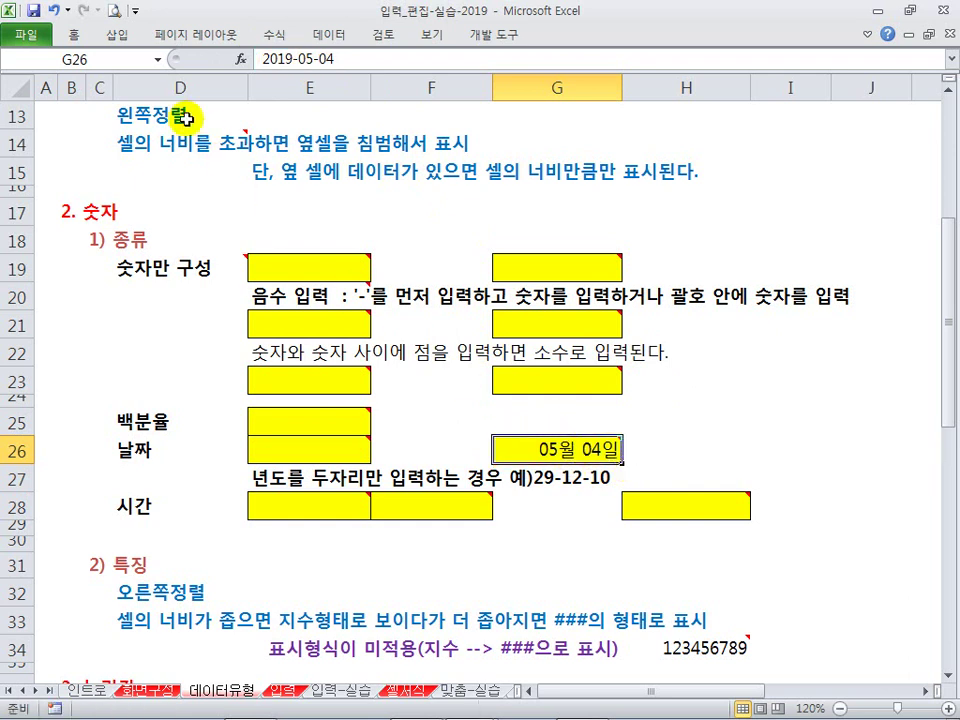
click(74, 34)
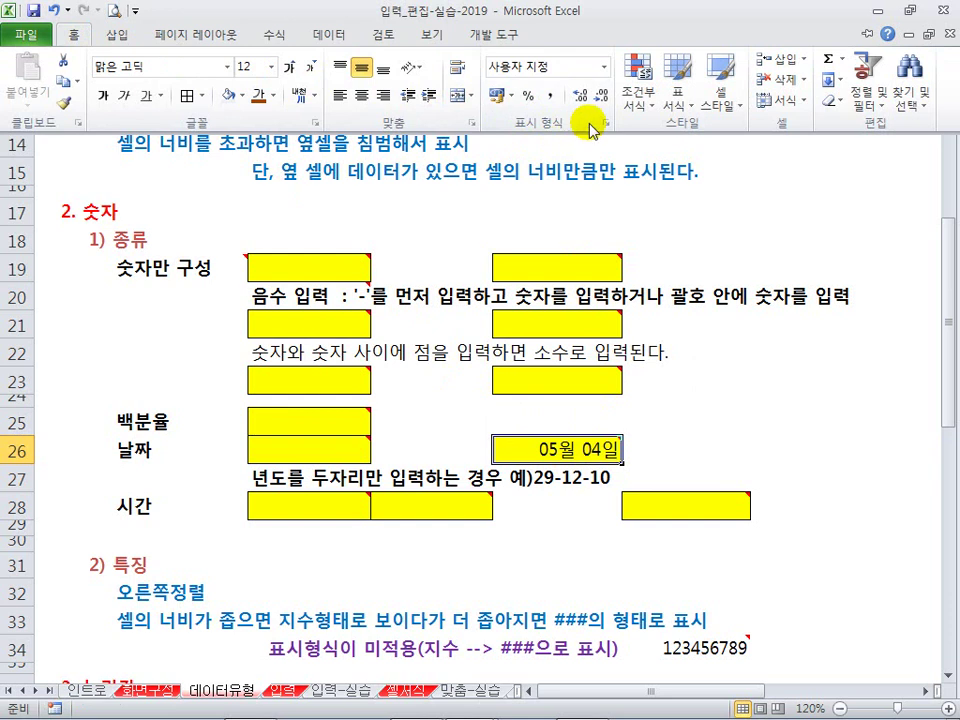
click(604, 67)
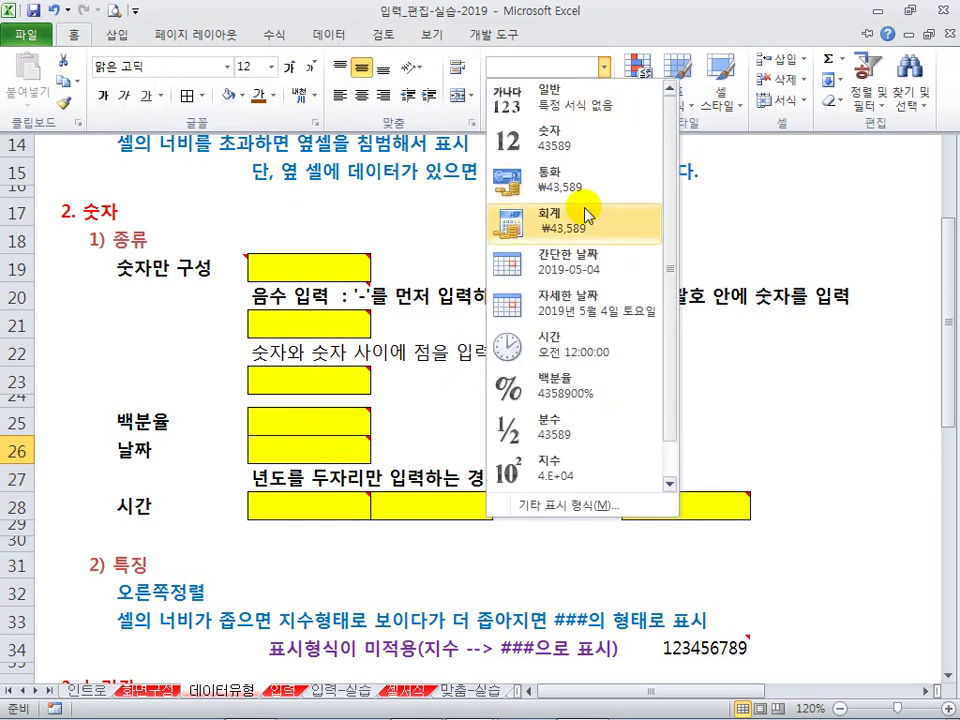
click(576, 260)
mouse_move(604, 452)
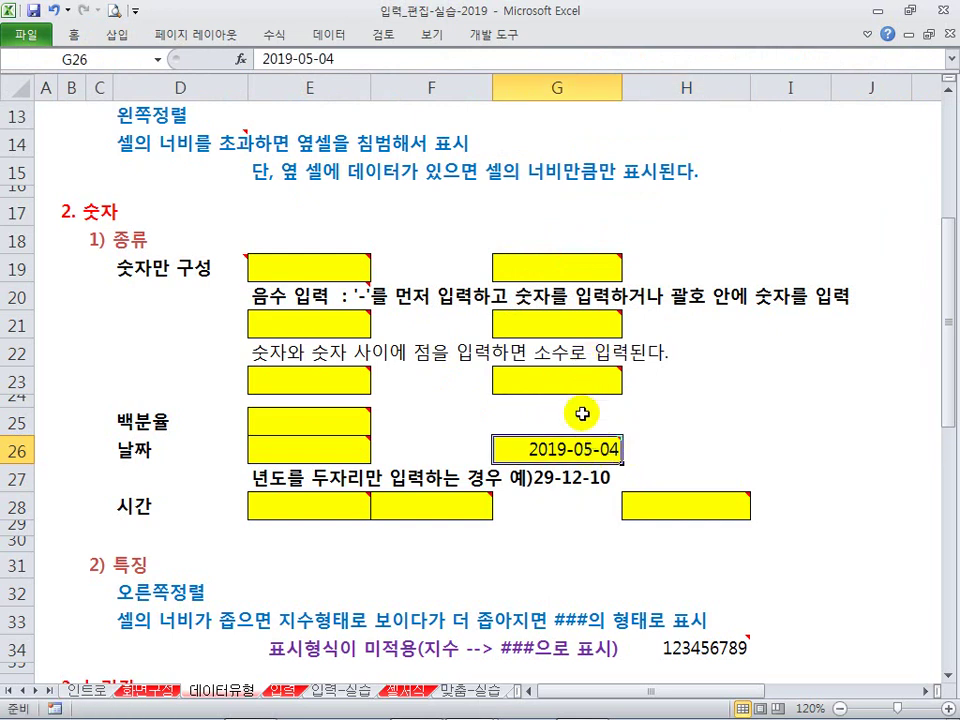
key(ctrl+z)
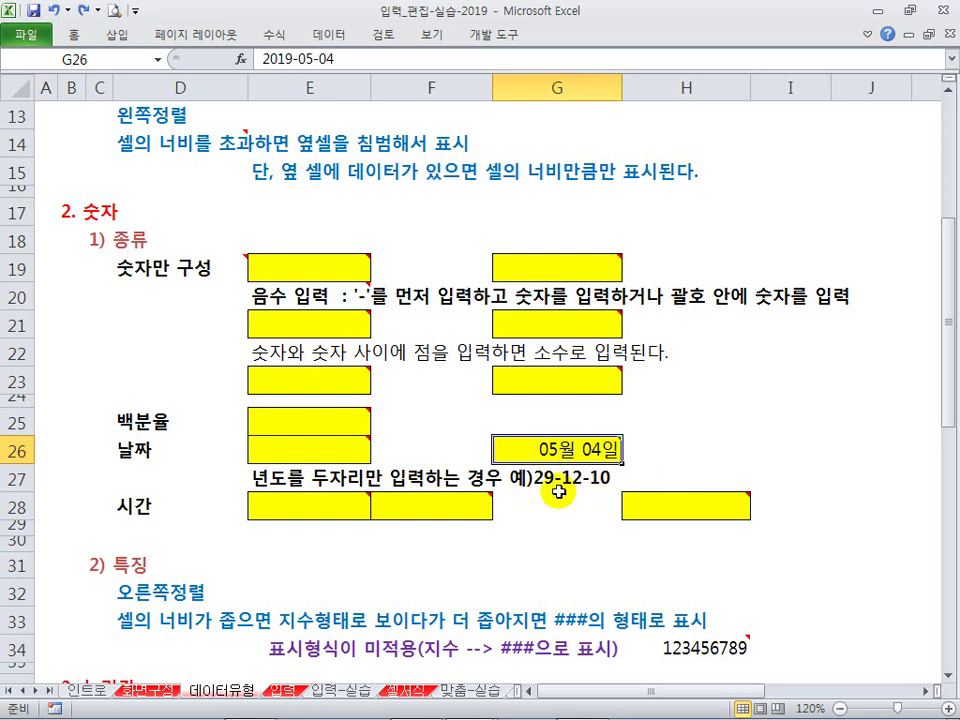
click(347, 455)
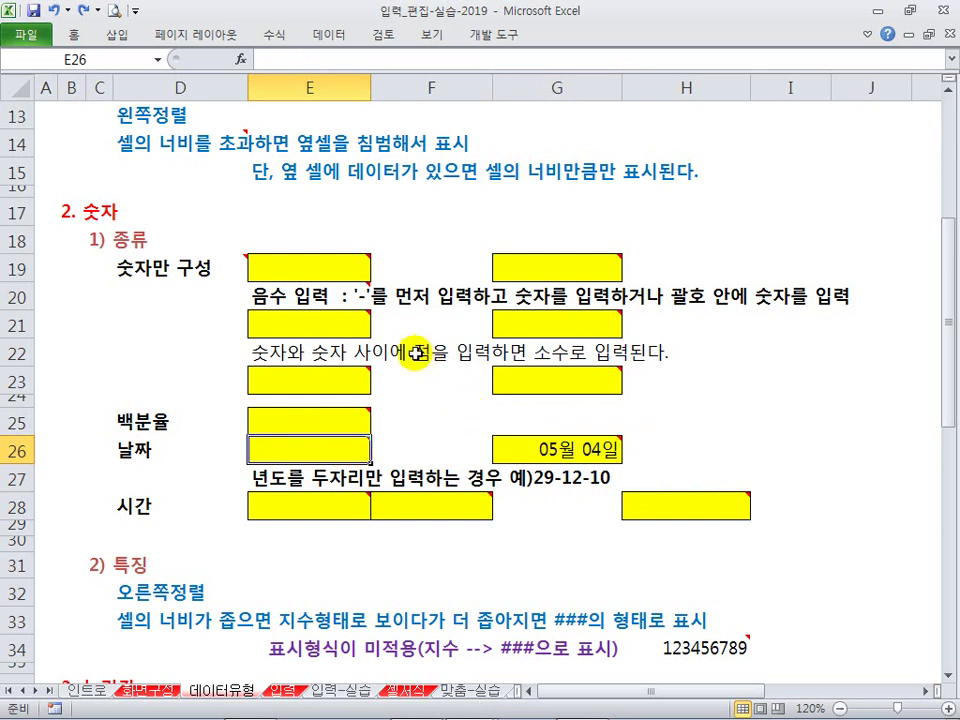
text(29-)
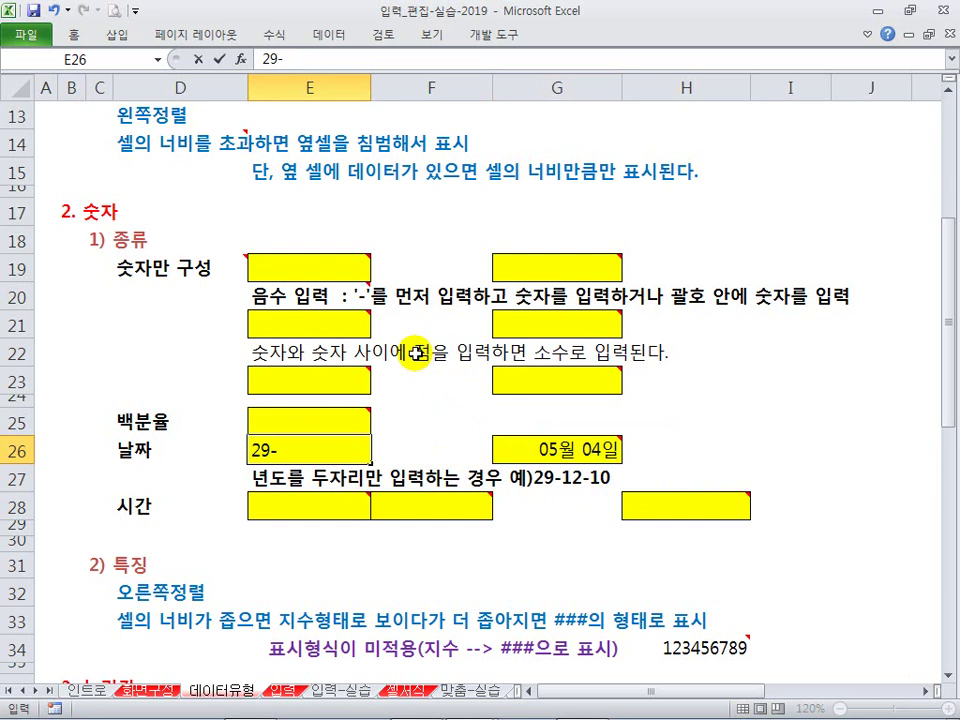
text(05-04)
key(Return)
key(Up)
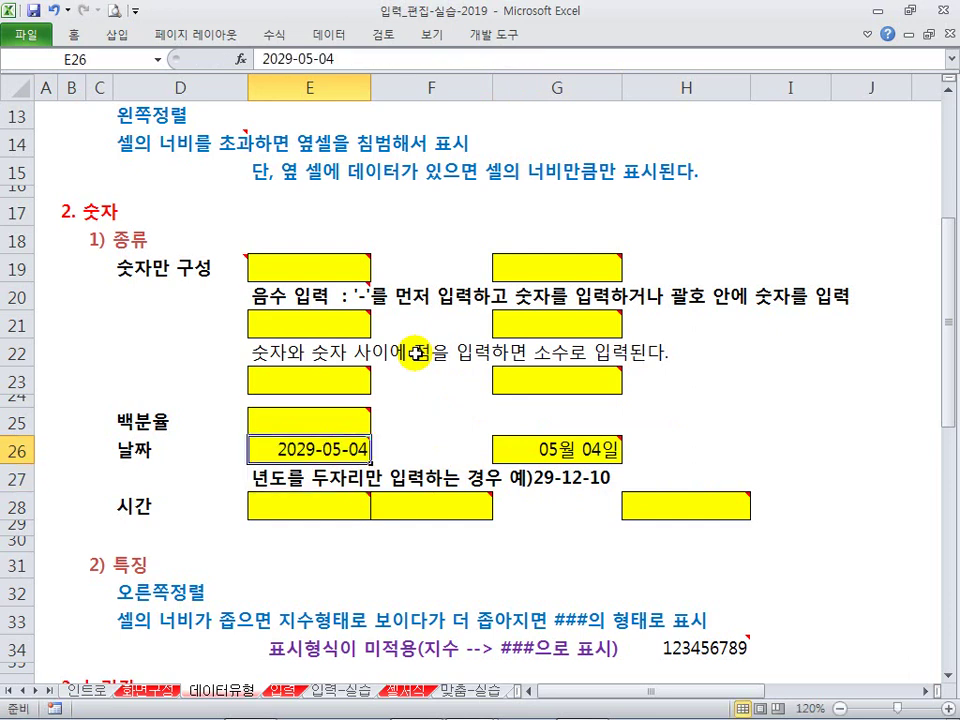
text(3)
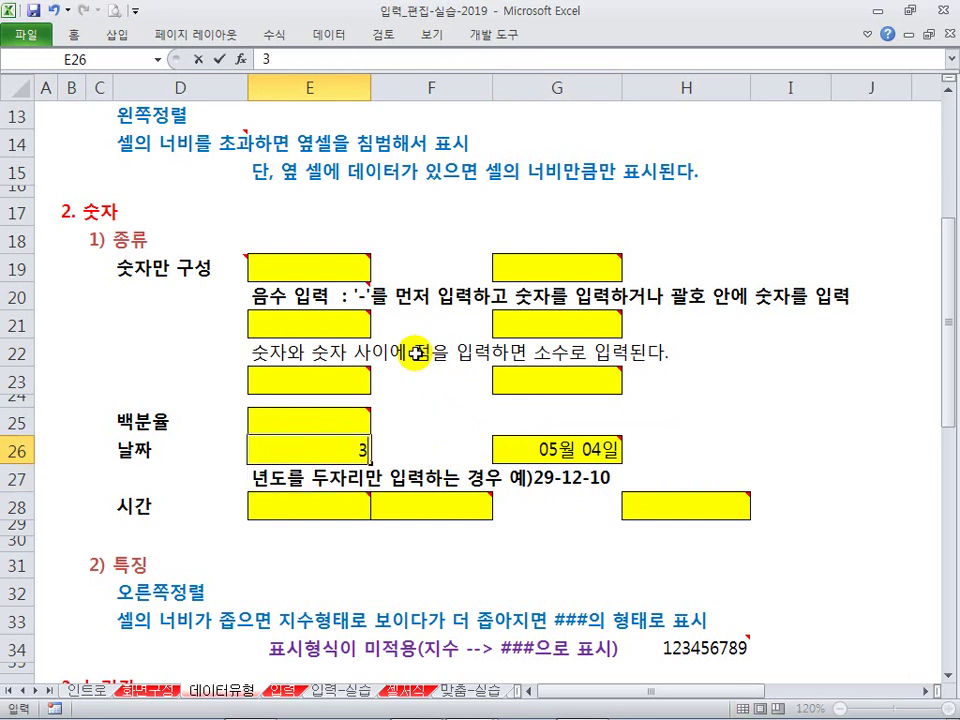
text(0-05-04)
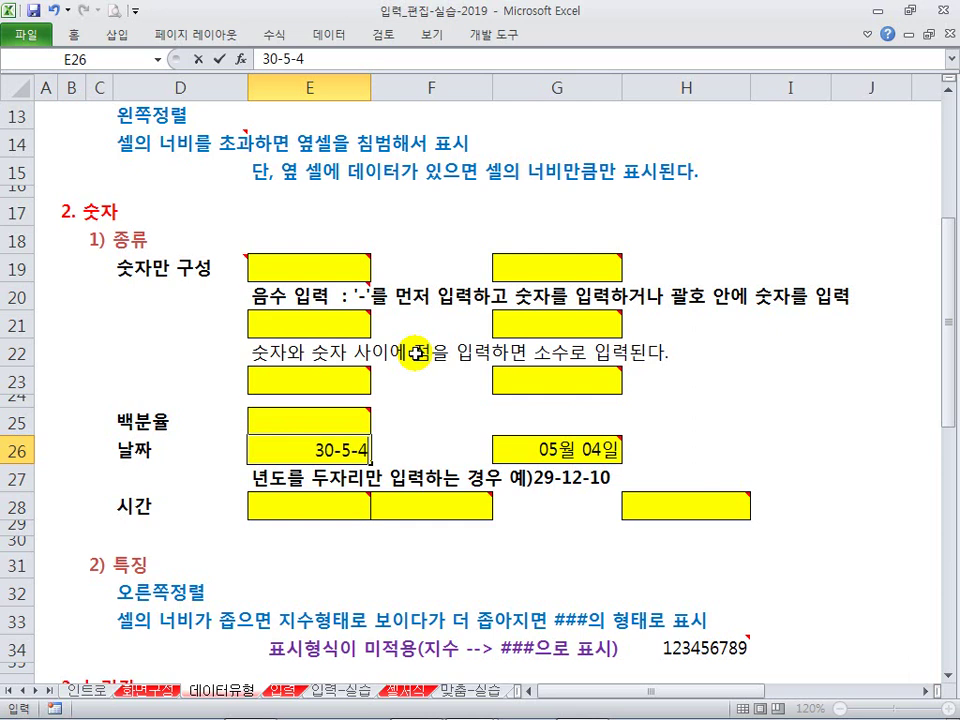
key(Return)
key(Up)
key(Delete)
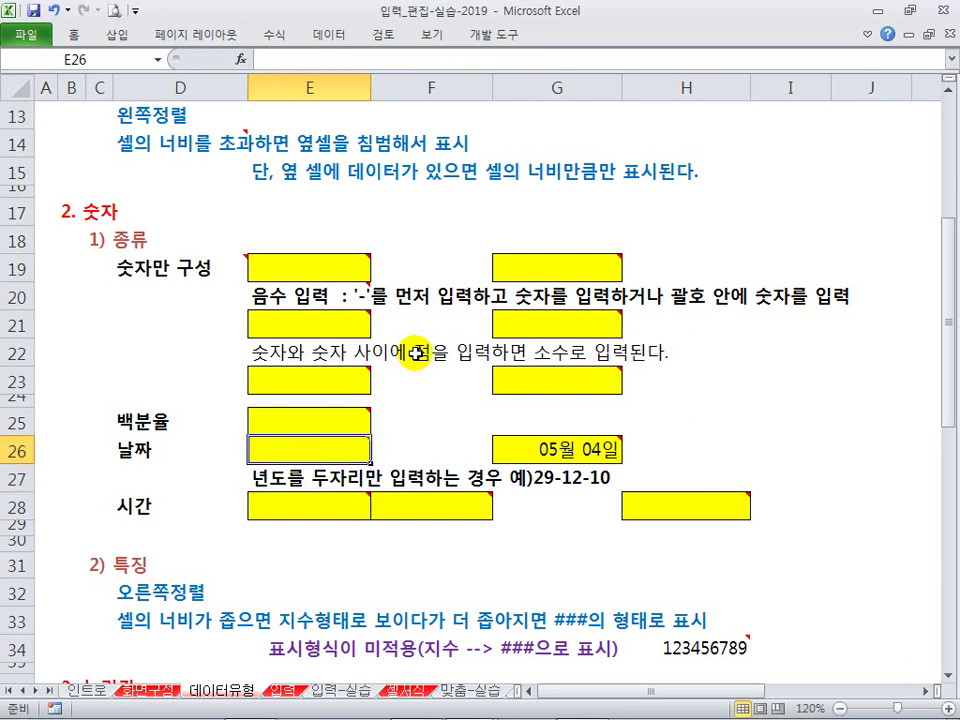
click(335, 478)
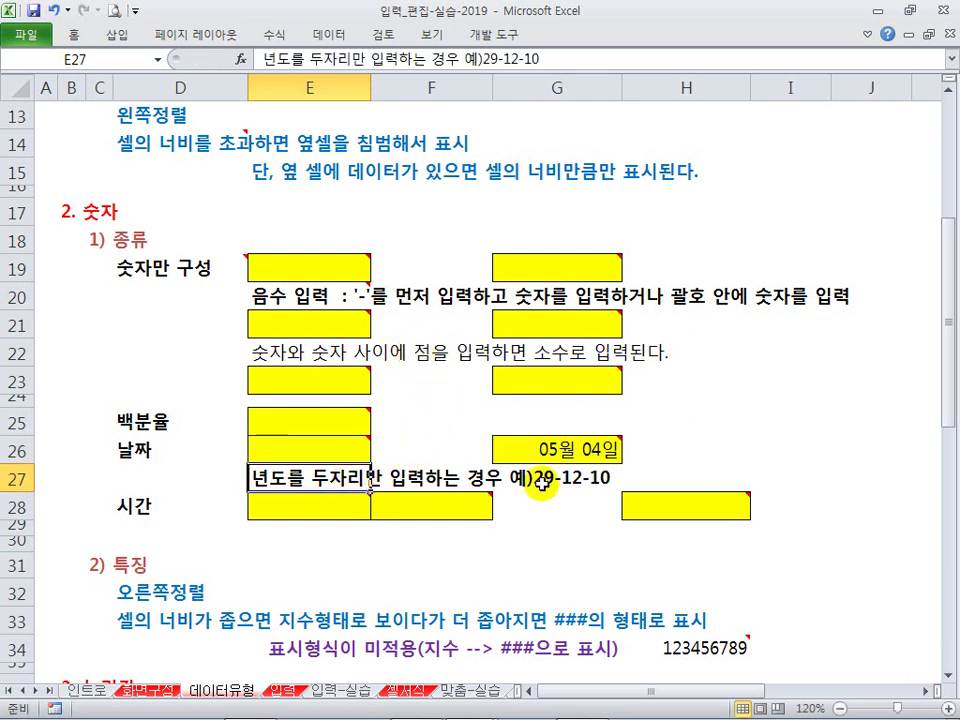
click(652, 475)
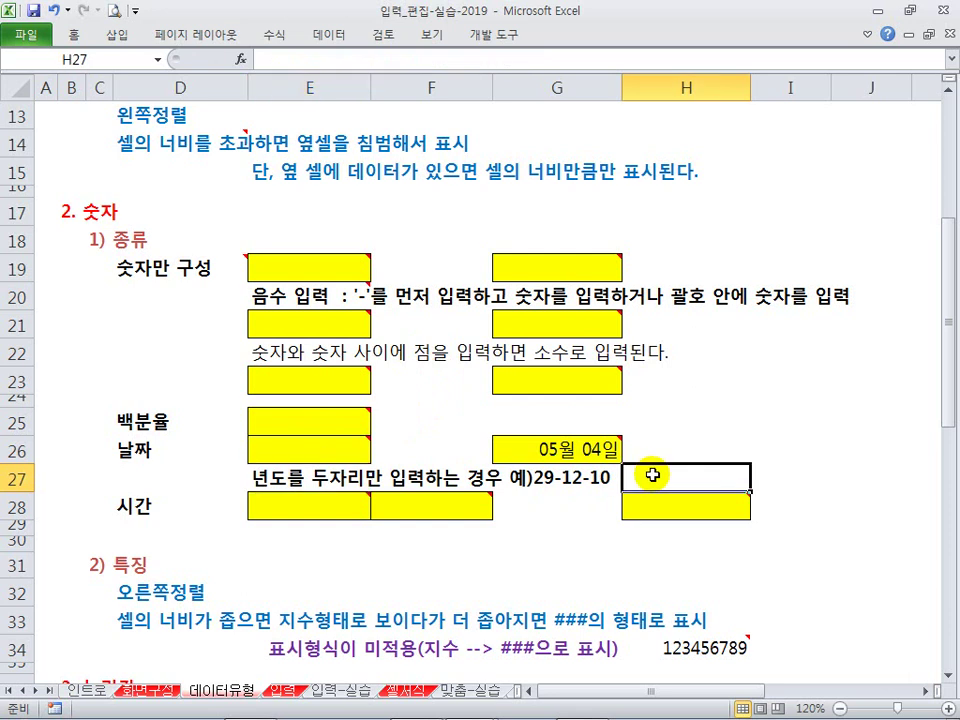
click(335, 480)
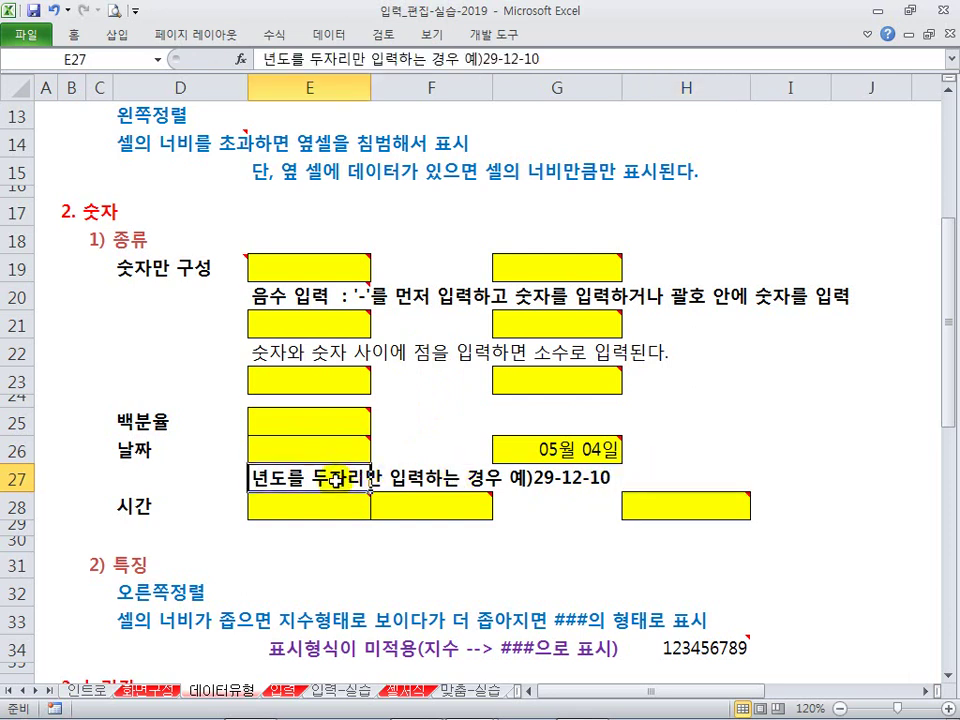
click(388, 546)
Step: Enter the time 5:6:7 in E28 so it shows 5:06:07
click(306, 540)
click(306, 510)
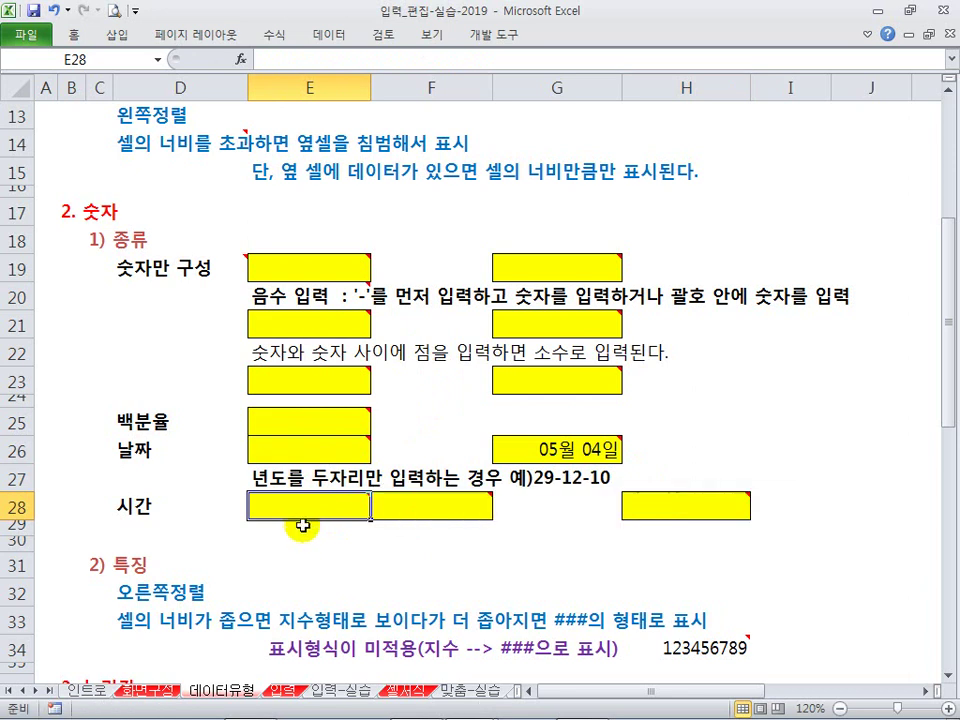
scroll(306, 410, down, 1)
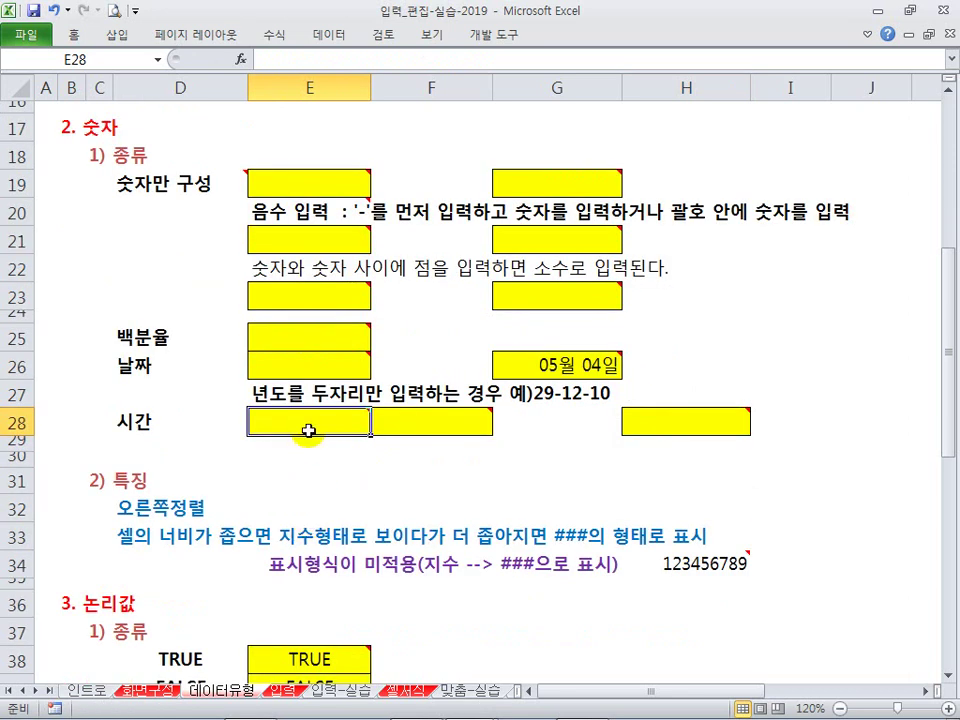
mouse_move(308, 431)
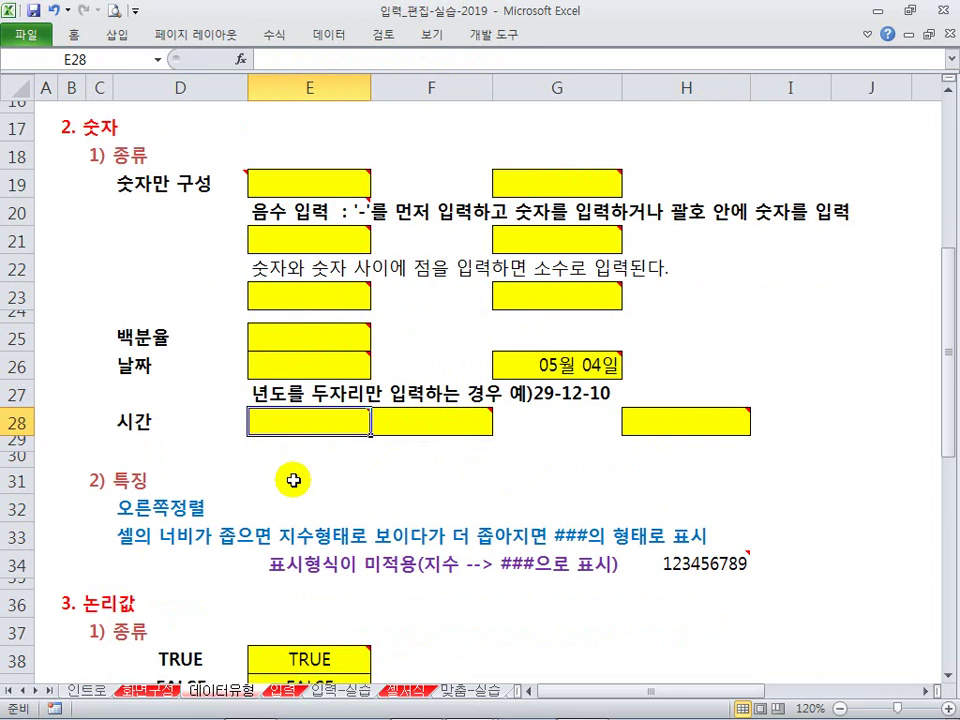
text(5:6:7)
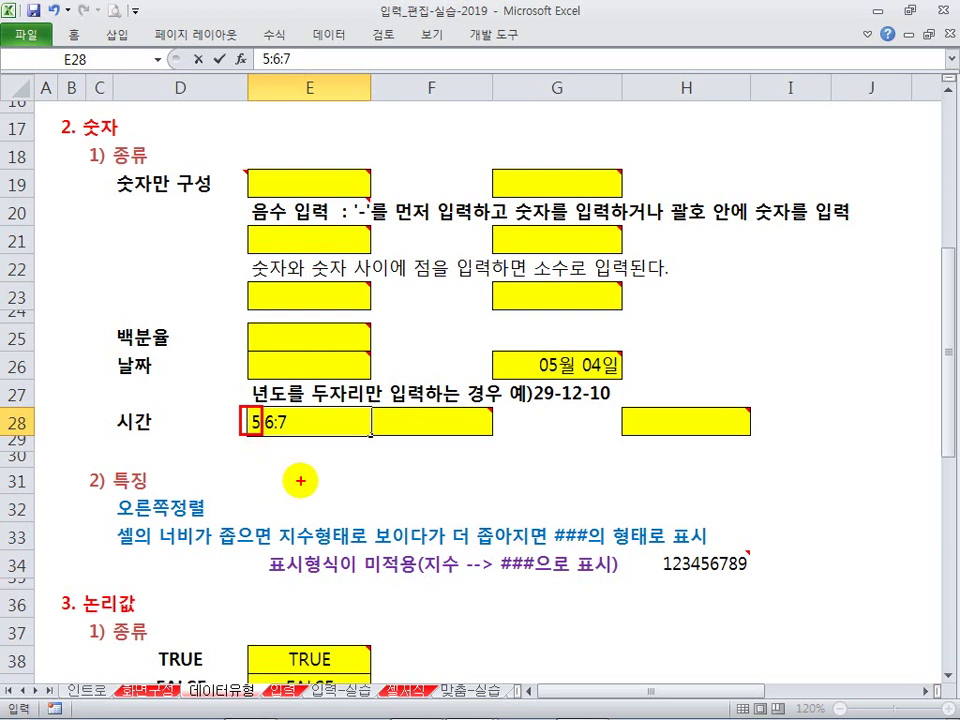
key(Return)
click(302, 422)
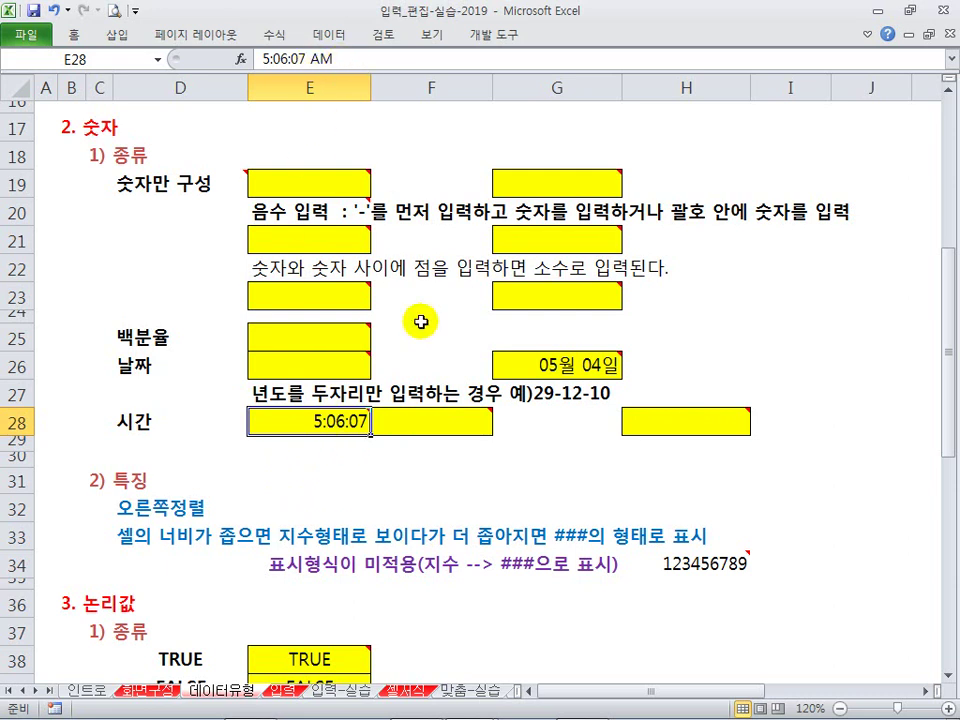
Step: Enter 15:6:7 in F28 and compare the two time cells E28:F28
click(434, 419)
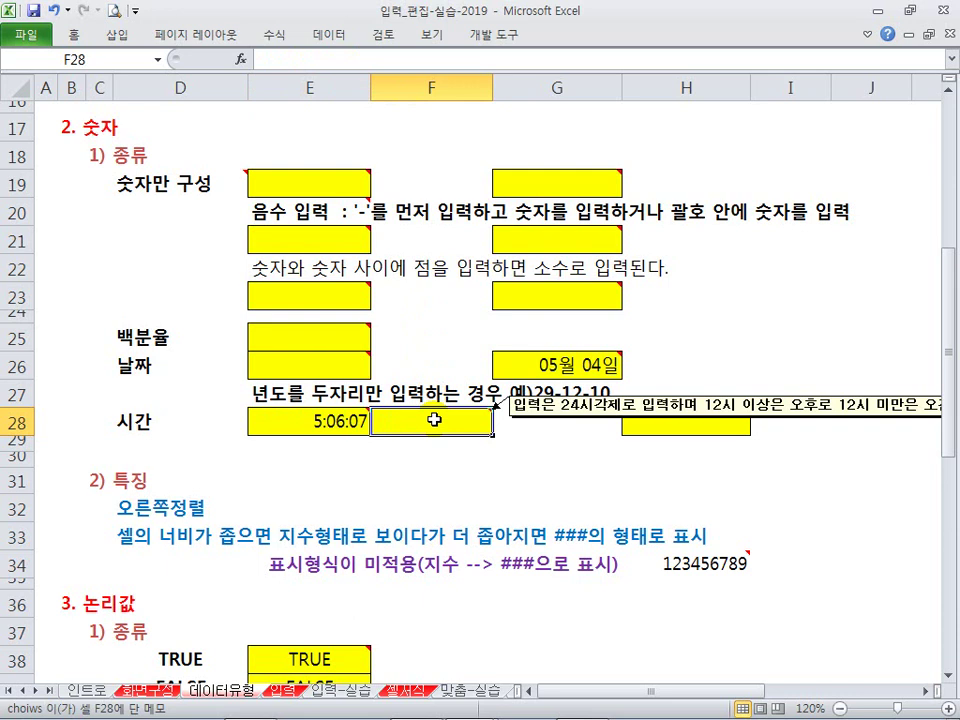
text(15:6:7)
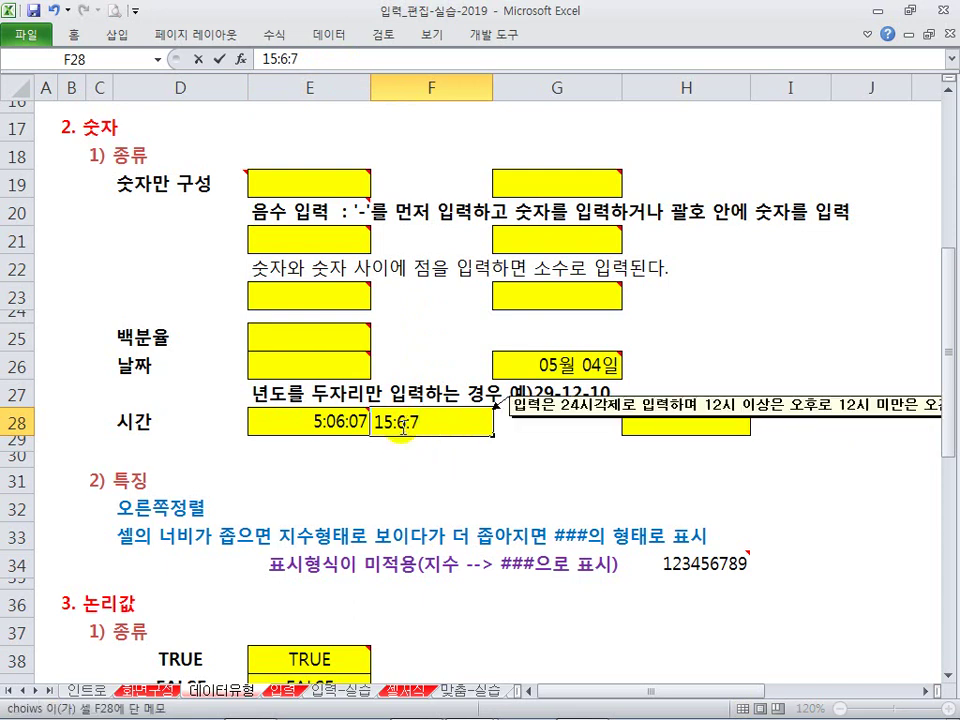
key(ctrl+Return)
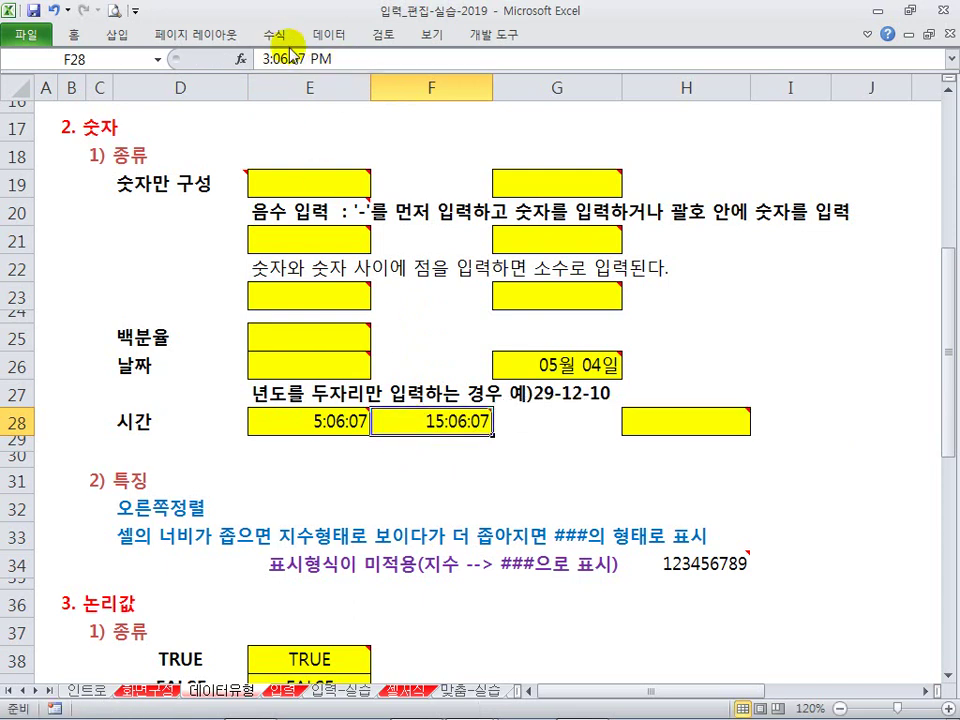
drag(325, 421, 420, 422)
click(425, 478)
drag(325, 421, 415, 425)
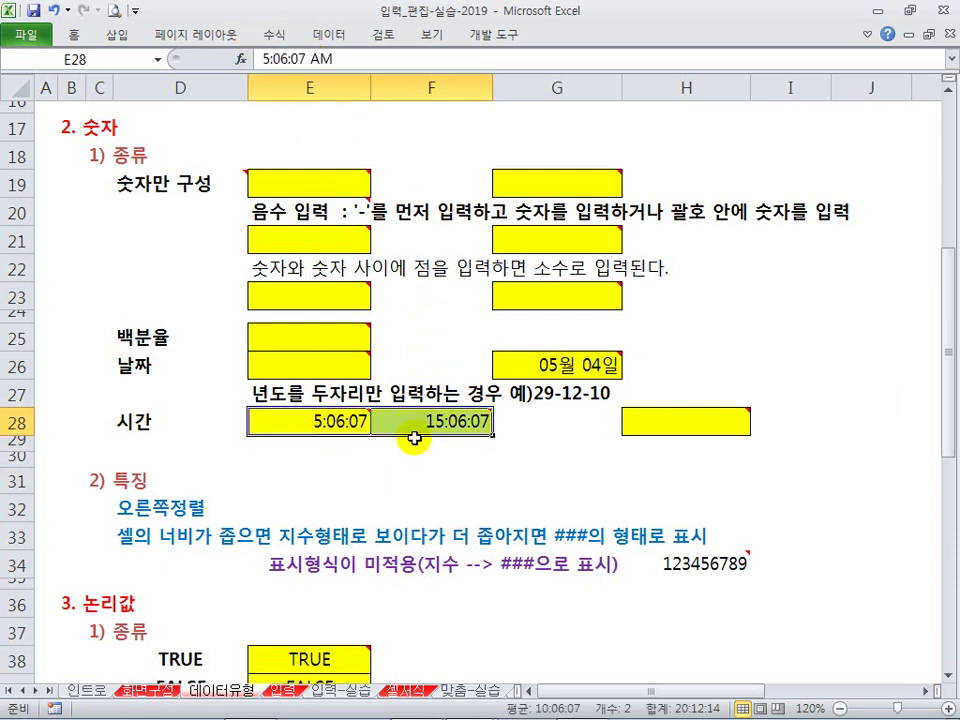
drag(346, 436, 407, 431)
click(439, 452)
click(480, 428)
Step: Try the time 5:4 in H28, then clear it
click(658, 429)
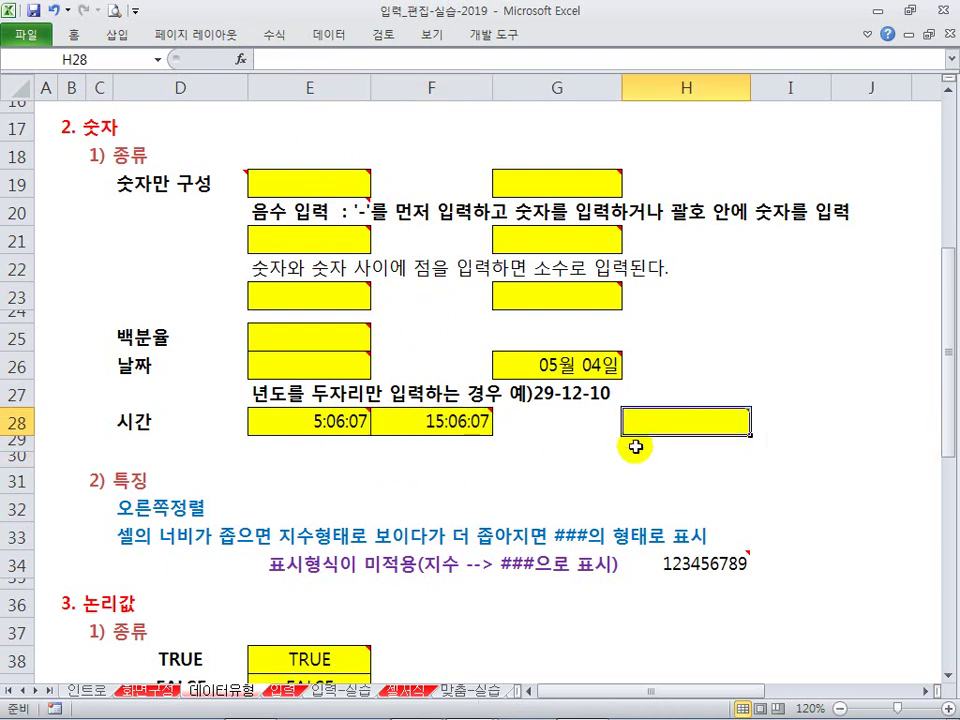
mouse_move(648, 432)
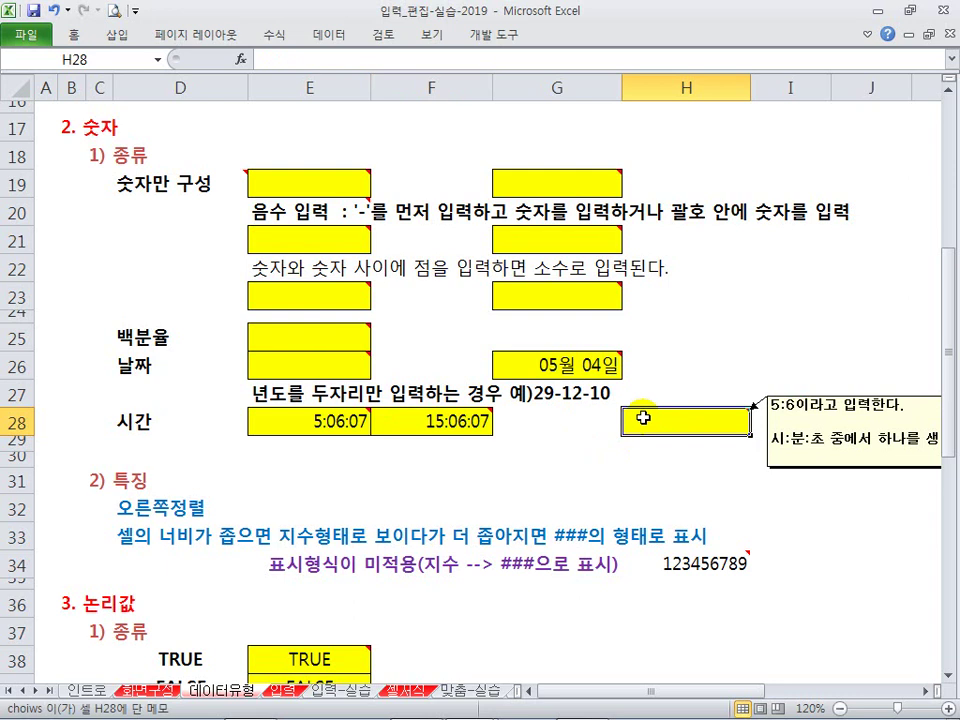
text(5:4)
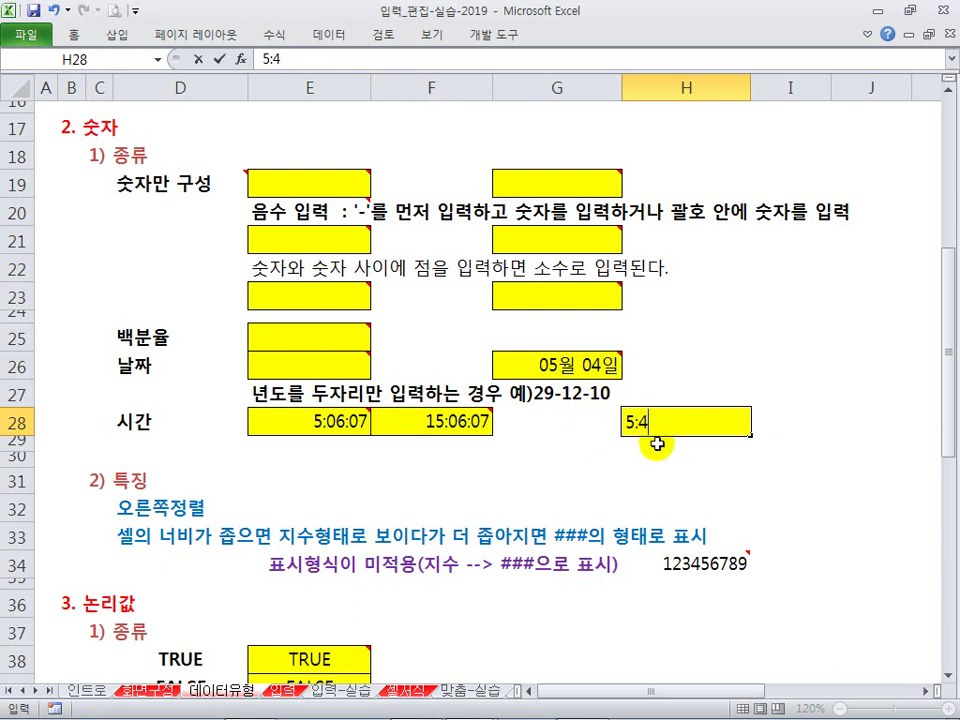
key(Return)
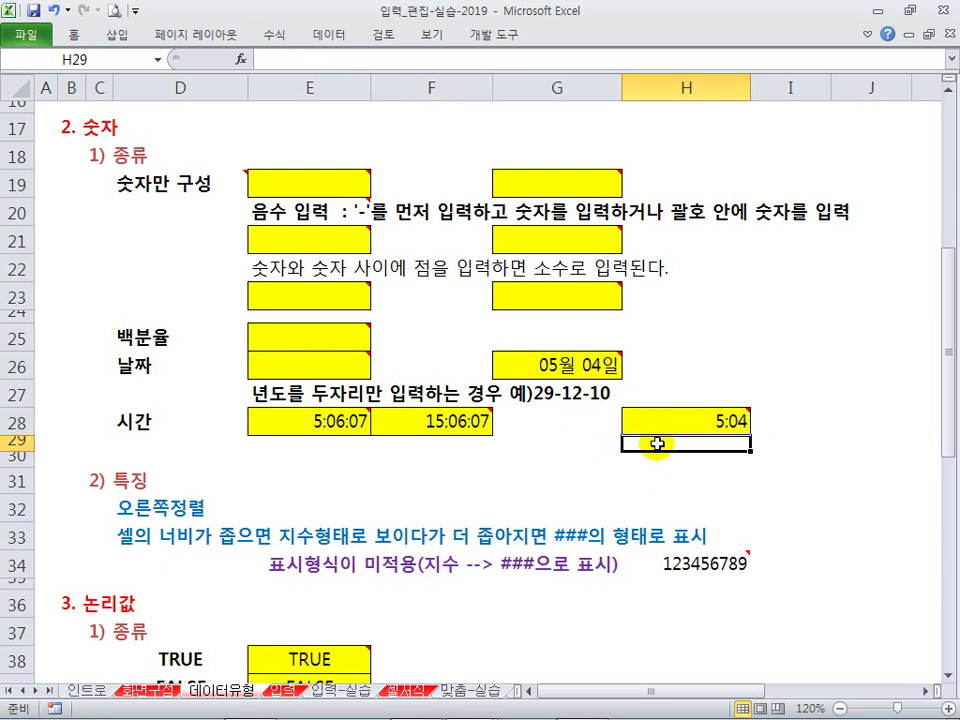
click(681, 431)
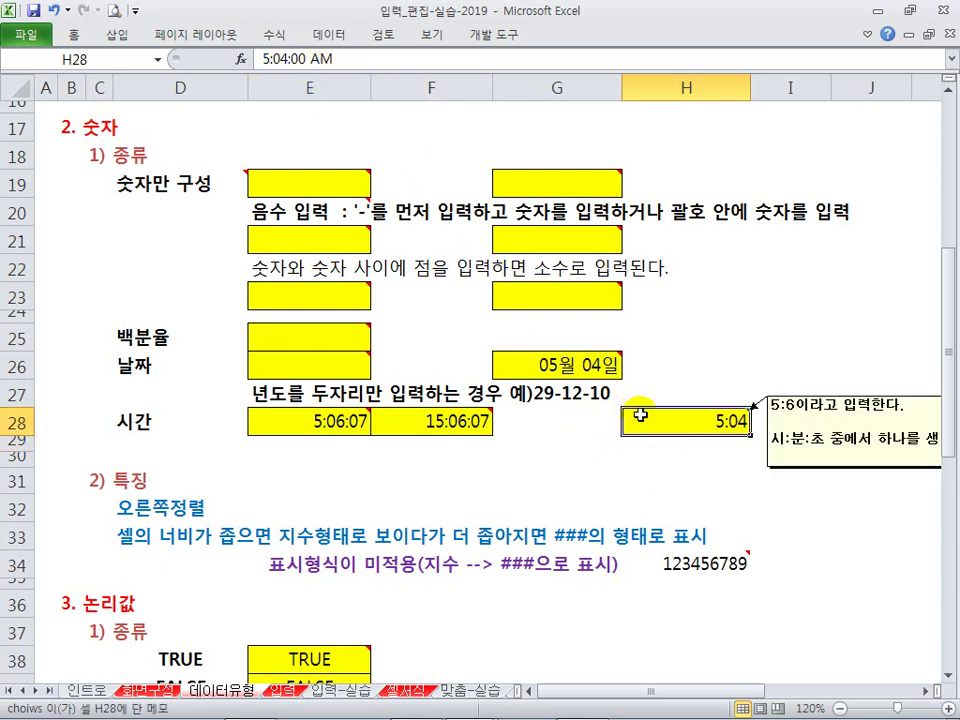
key(Delete)
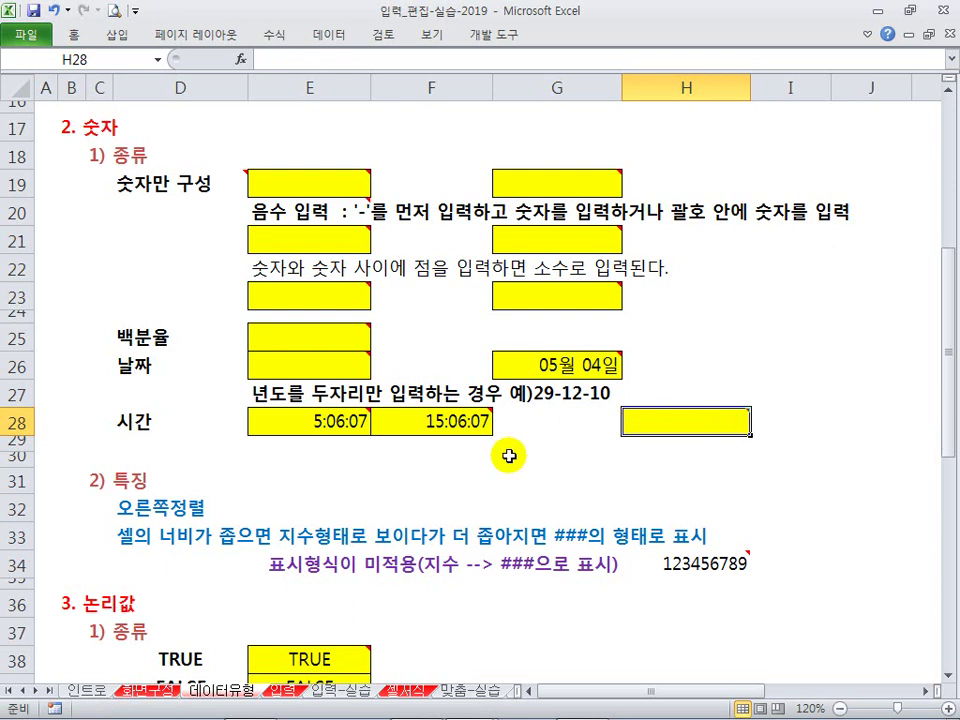
mouse_move(317, 423)
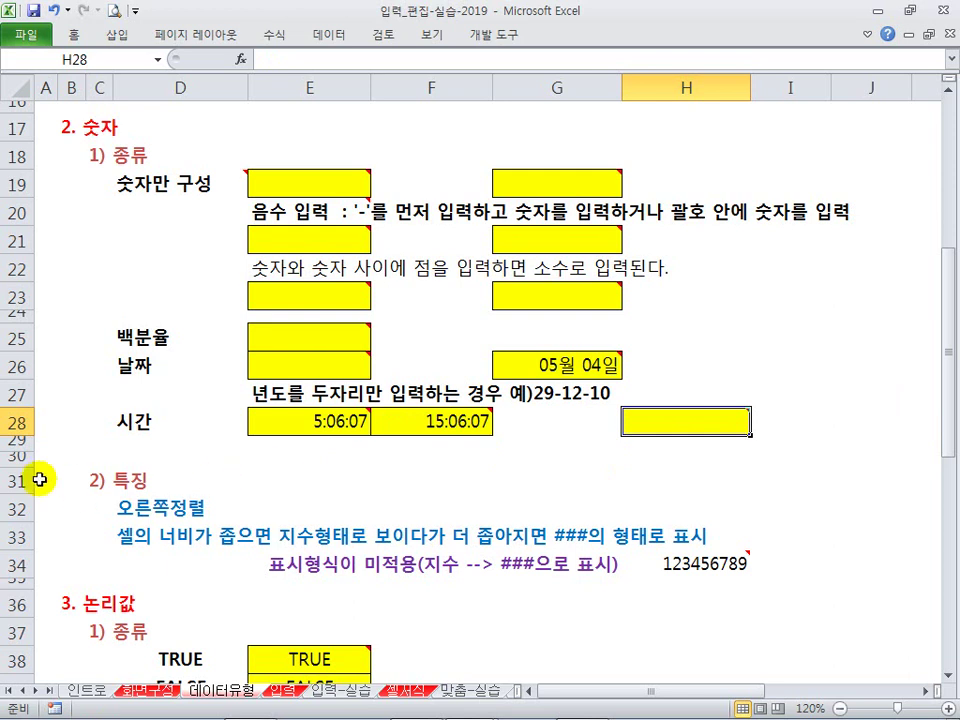
Step: Delete the blank row 30 above 2) 특징
click(18, 458)
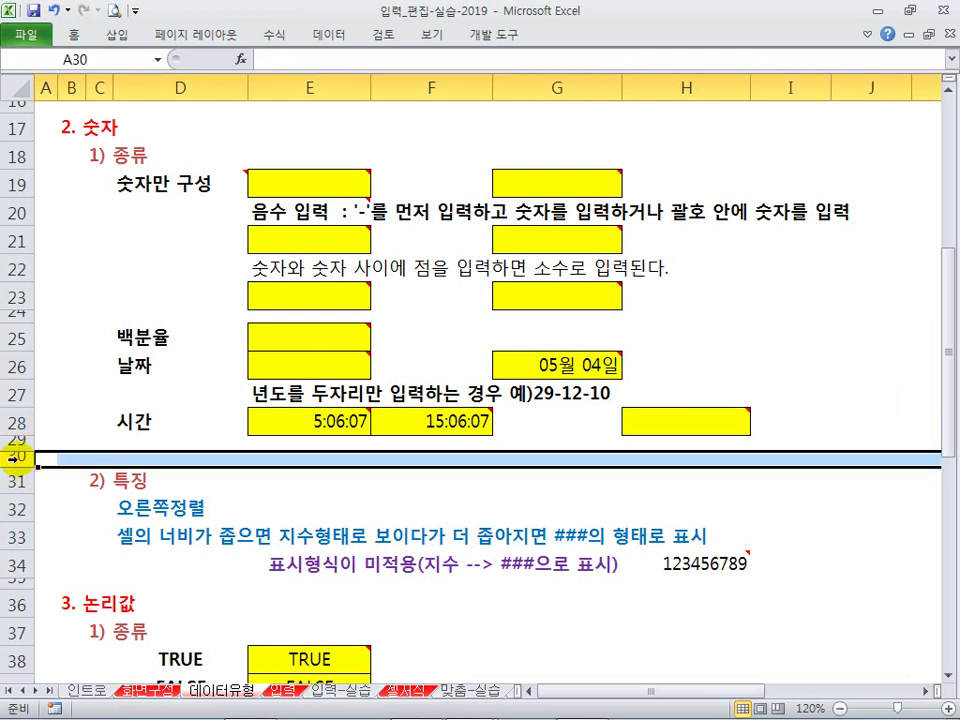
right_click(18, 458)
click(90, 336)
click(376, 465)
click(340, 490)
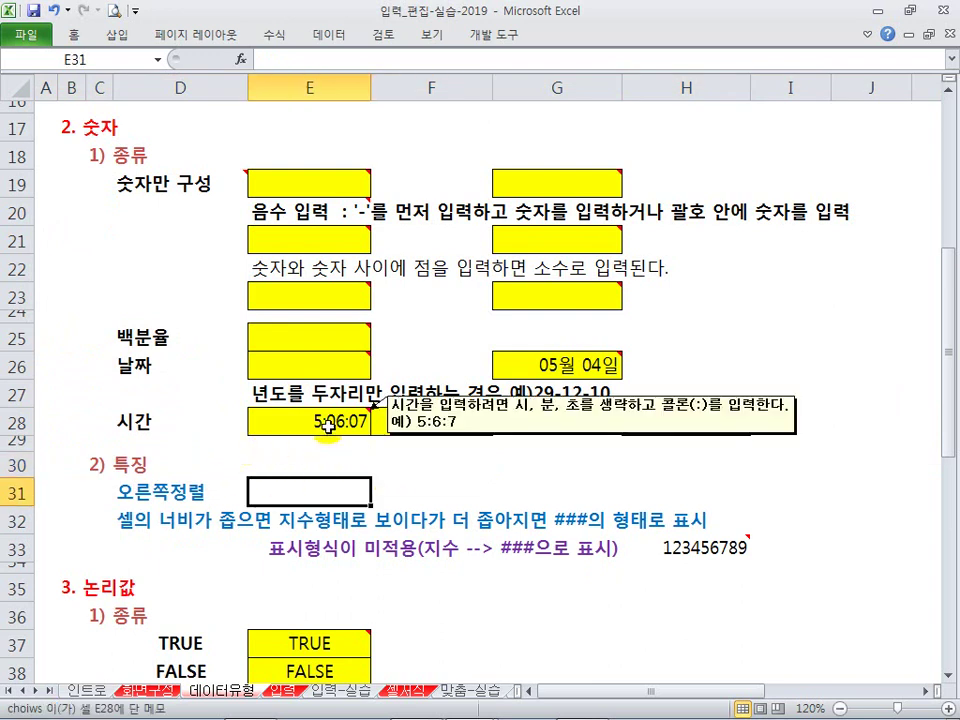
Step: Enter 12345 in cell E19
click(317, 187)
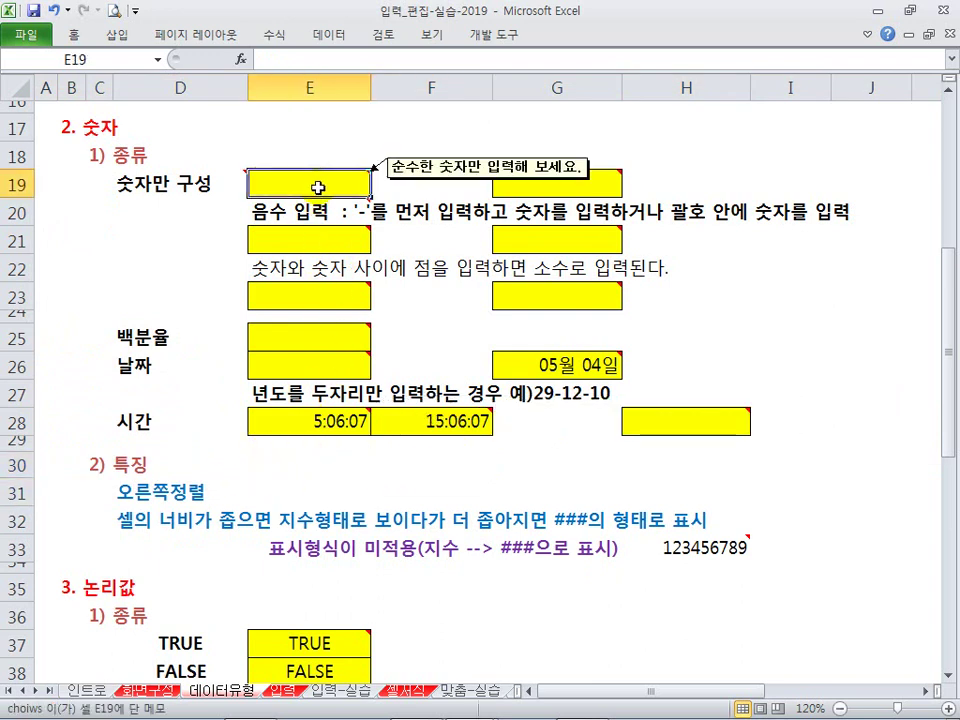
text(12345)
key(Return)
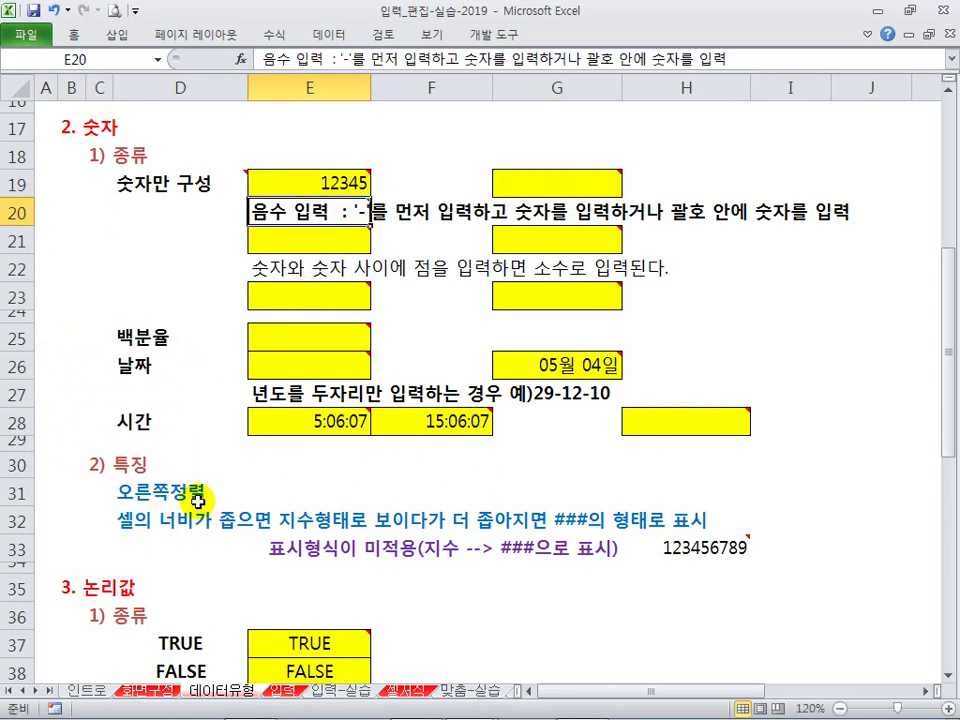
Step: Narrow column H to width 6.50 so 123456789 in H33 shows as 1E+08
click(687, 550)
click(701, 597)
click(696, 551)
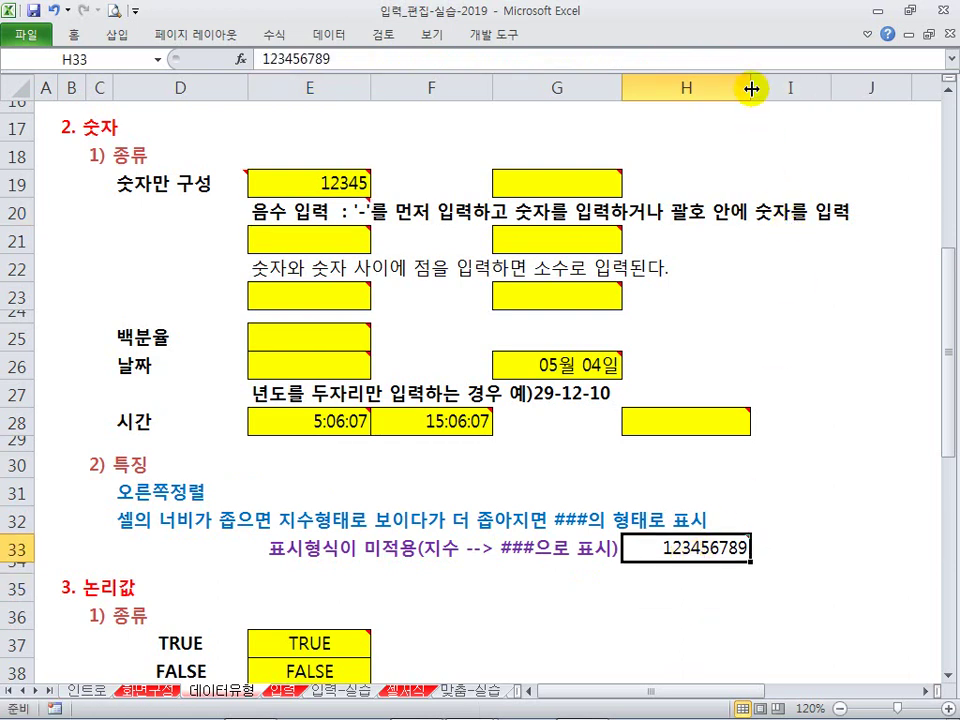
drag(751, 89, 687, 90)
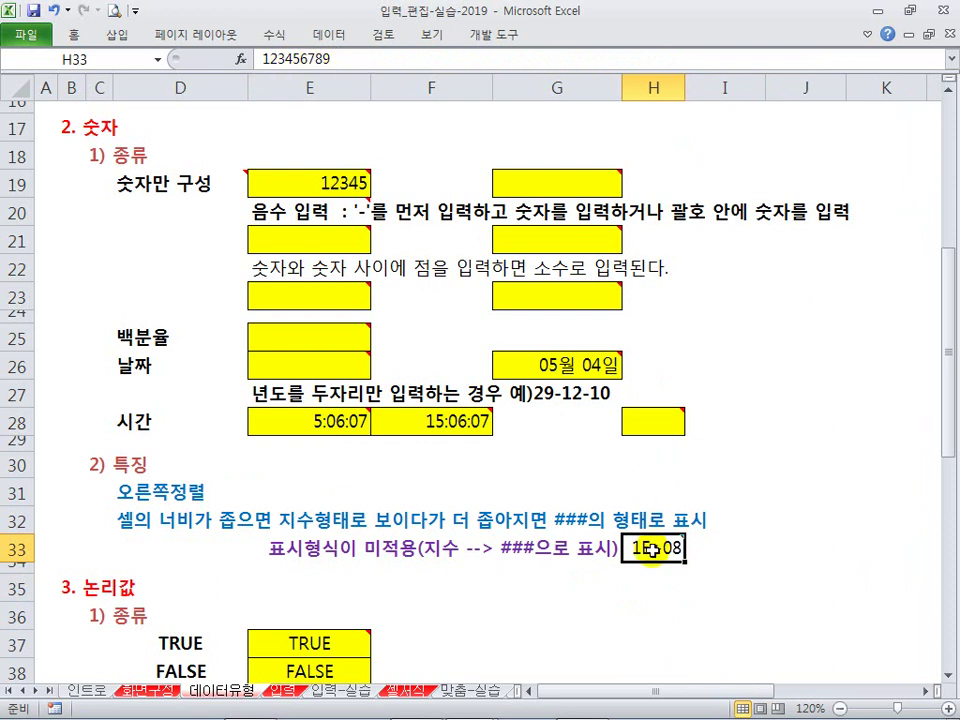
mouse_move(655, 548)
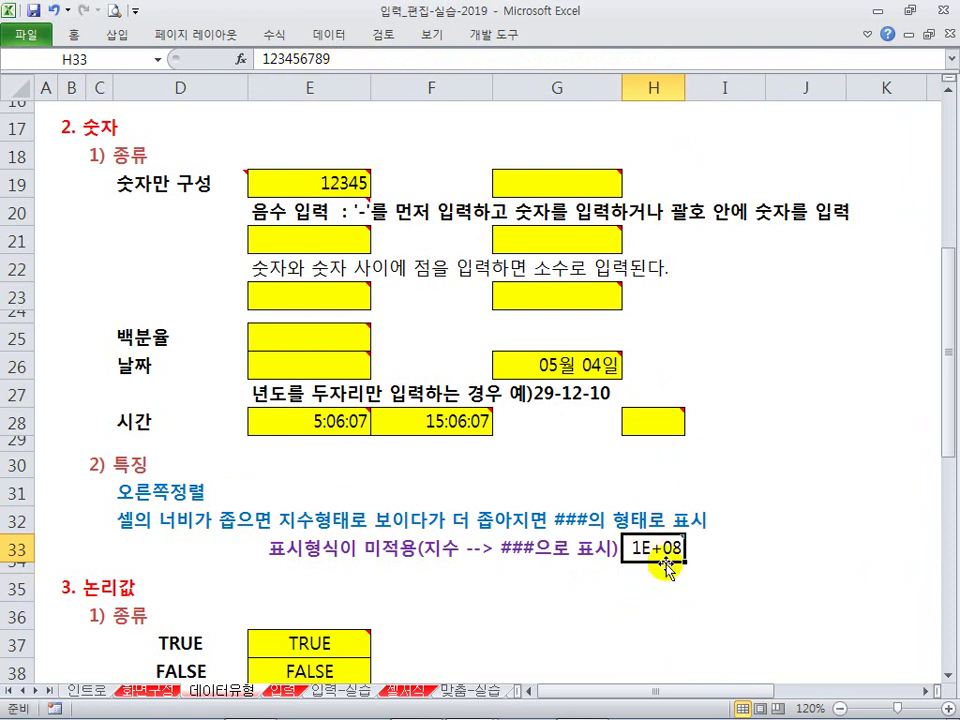
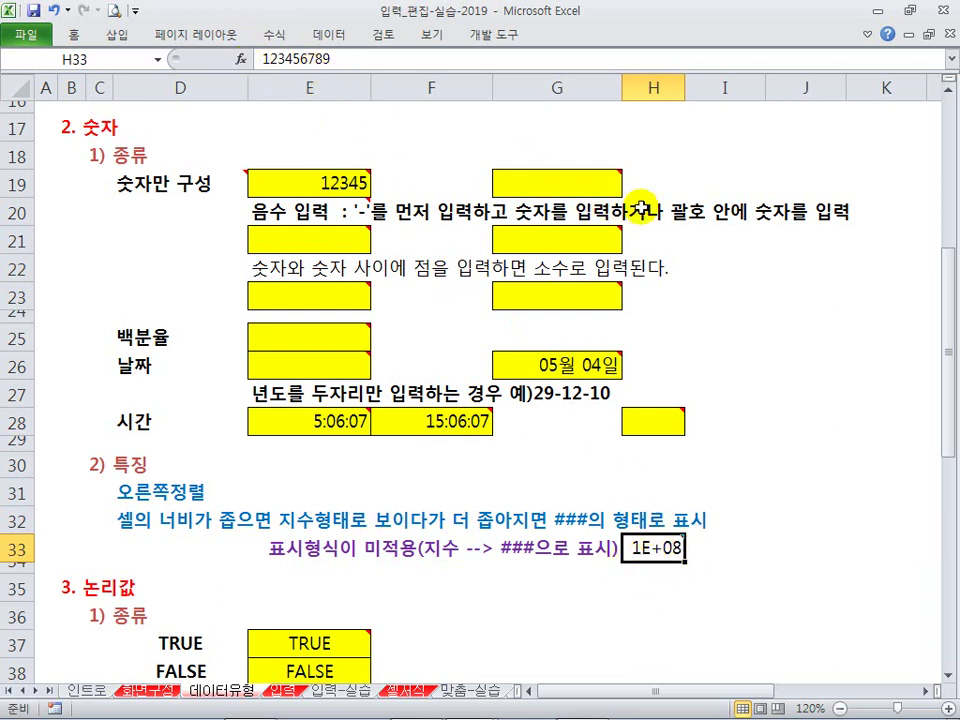
Step: Narrow column H until H33 shows ###, then widen it to 8.25 so 123456789 displays fully
drag(689, 93, 666, 92)
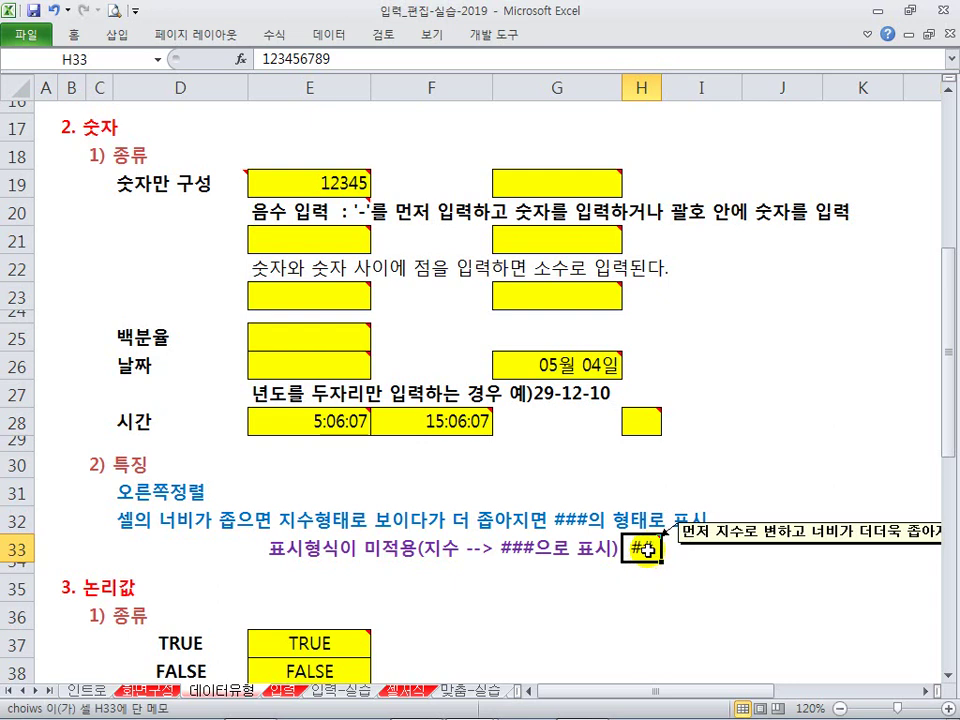
drag(662, 90, 725, 101)
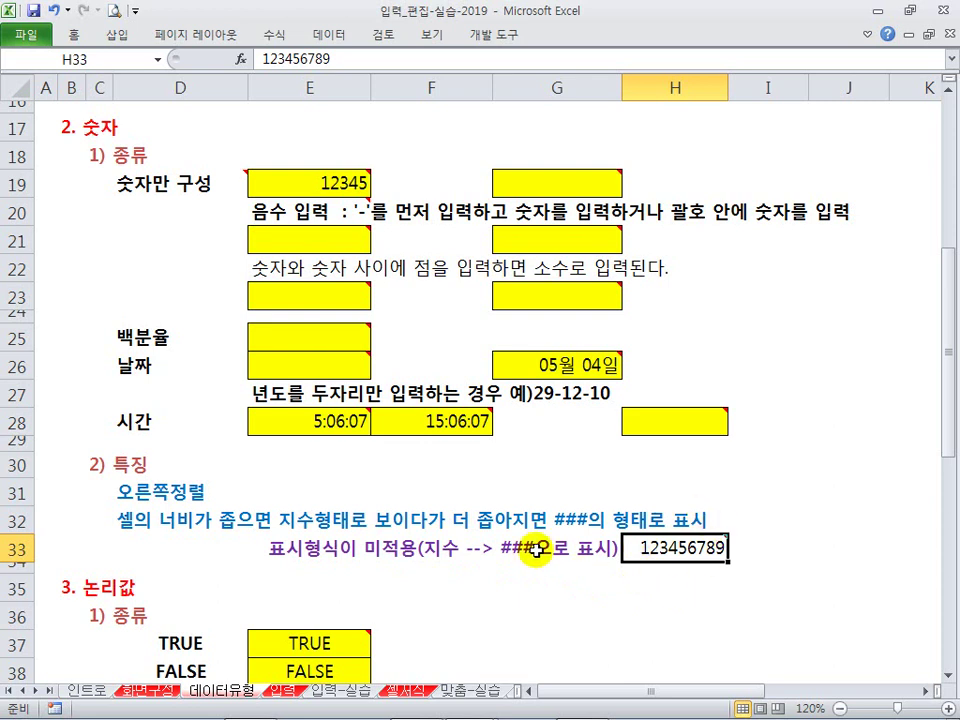
Step: Edit the B35 heading to remove the trailing 값, leaving '3. 논리'
scroll(294, 480, down, 1)
scroll(294, 480, down, 2)
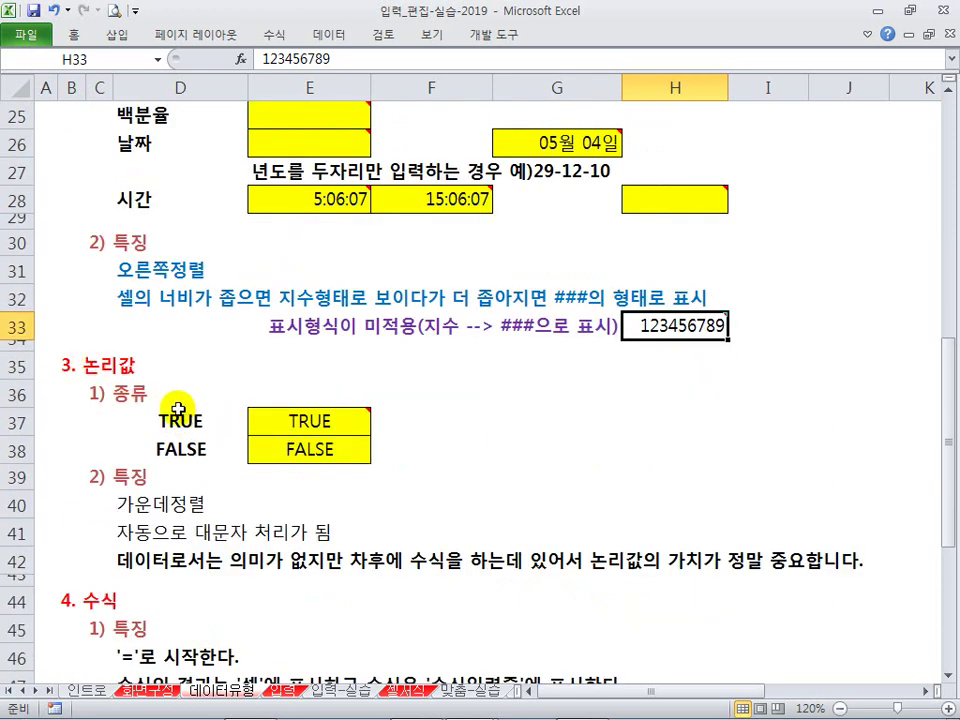
scroll(121, 371, up, 2)
scroll(121, 371, up, 2)
scroll(150, 380, down, 2)
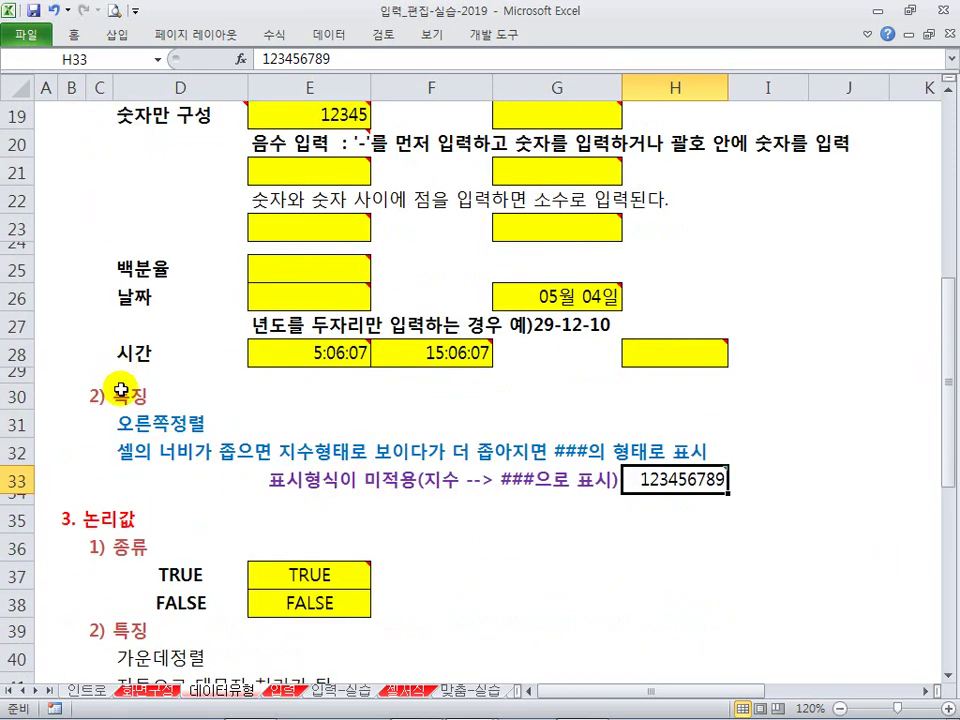
click(113, 520)
double_click(66, 520)
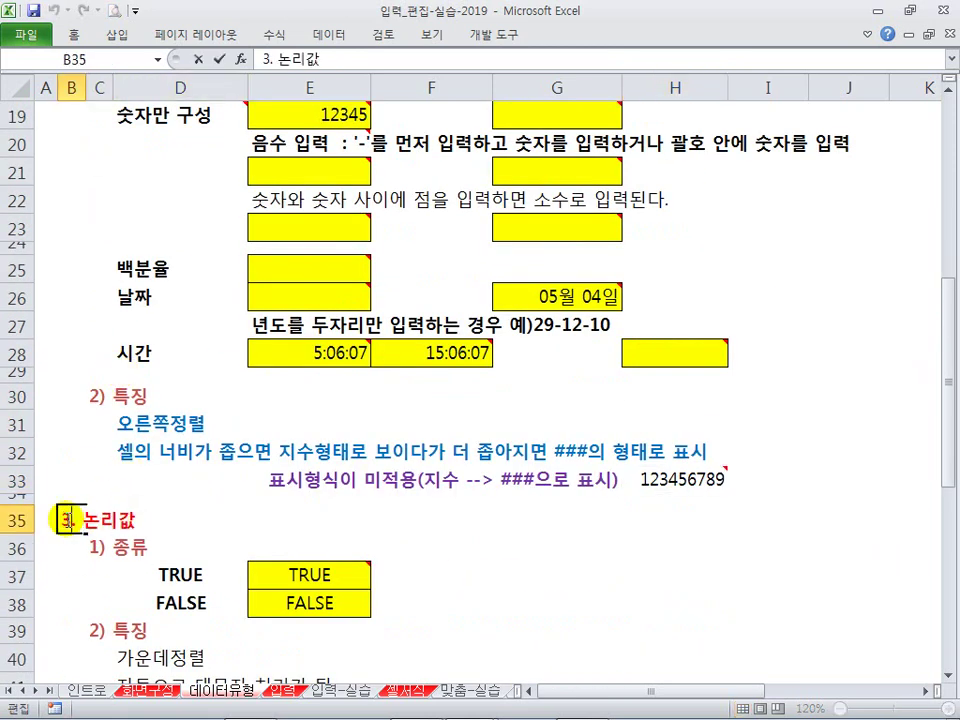
drag(120, 523, 161, 524)
key(BackSpace)
key(Return)
Step: Select the TRUE/FALSE example cells E37:E38, then the empty cell G37
click(178, 518)
scroll(200, 492, down, 1)
scroll(201, 492, down, 1)
drag(182, 420, 190, 452)
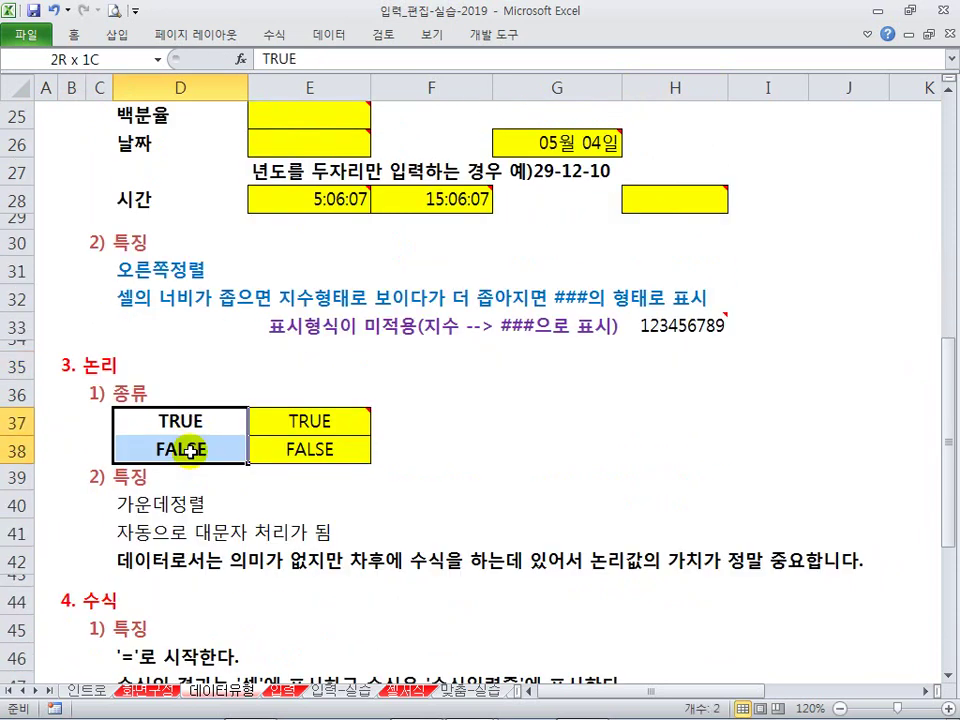
click(279, 431)
mouse_move(280, 432)
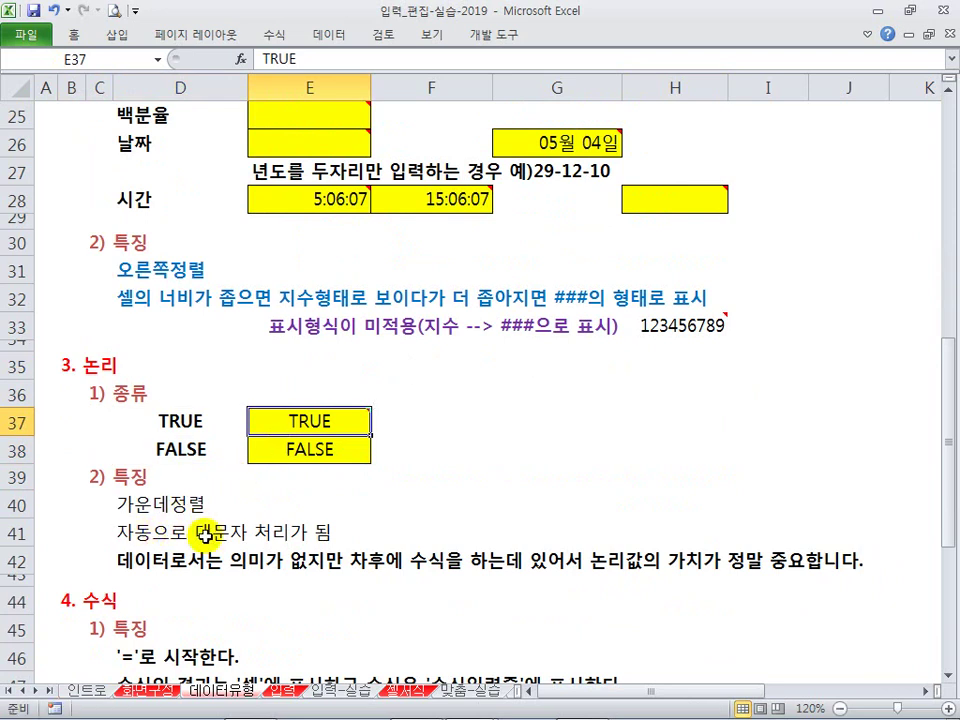
shift+click(312, 449)
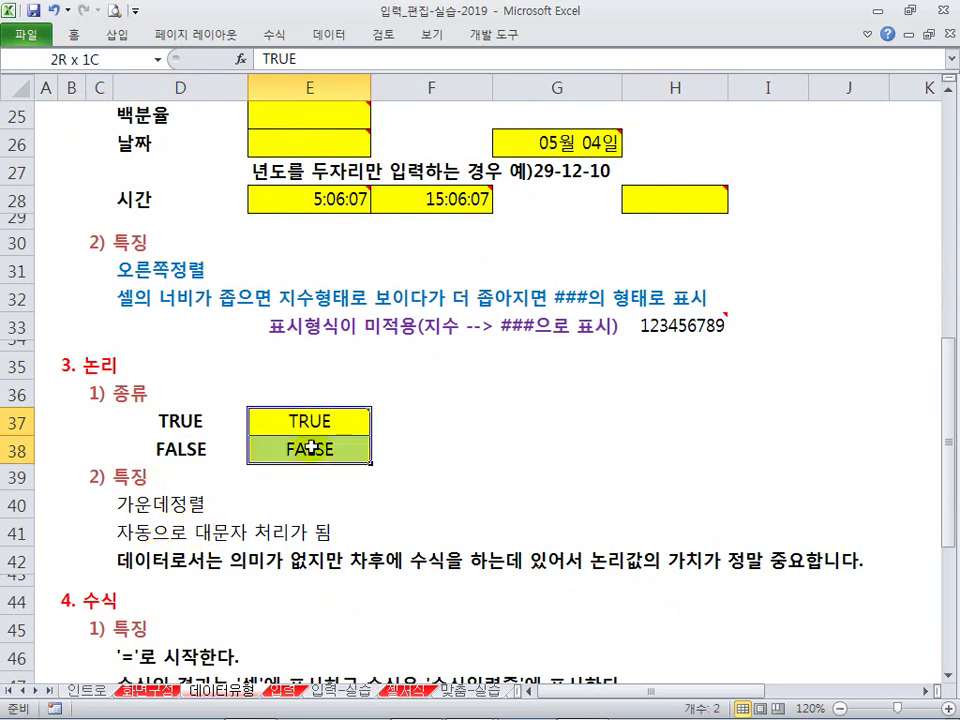
click(437, 428)
click(499, 420)
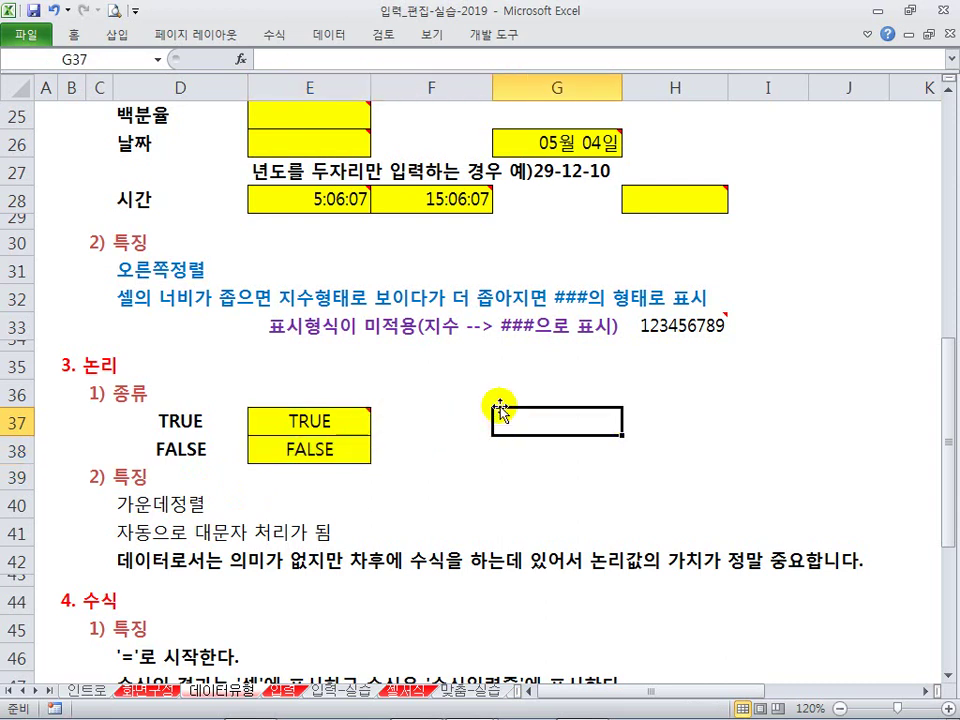
scroll(495, 400, down, 1)
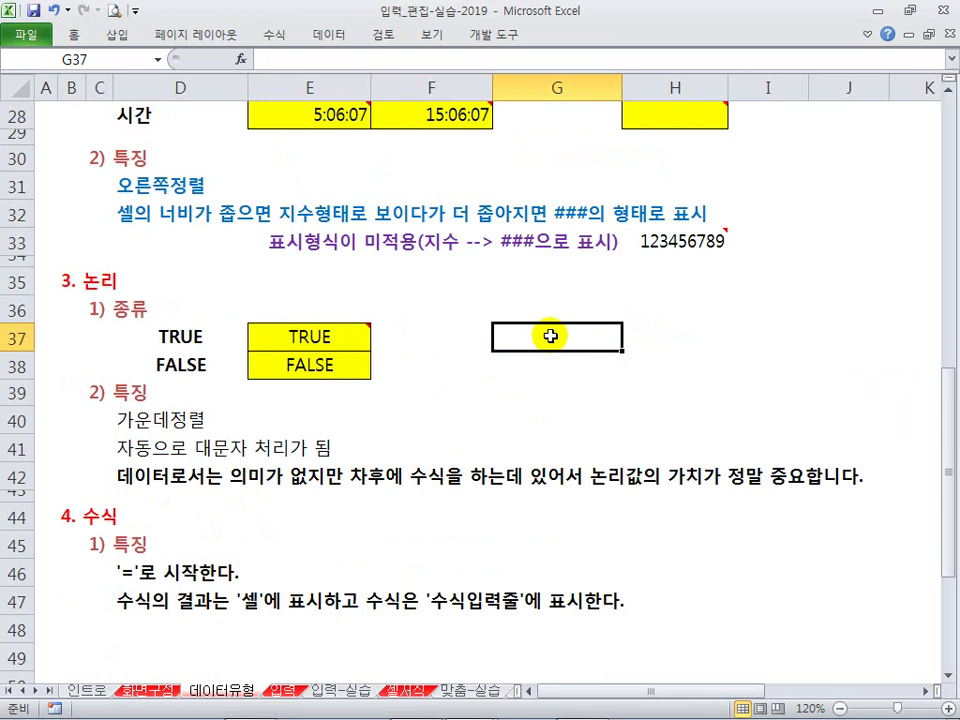
key(Up)
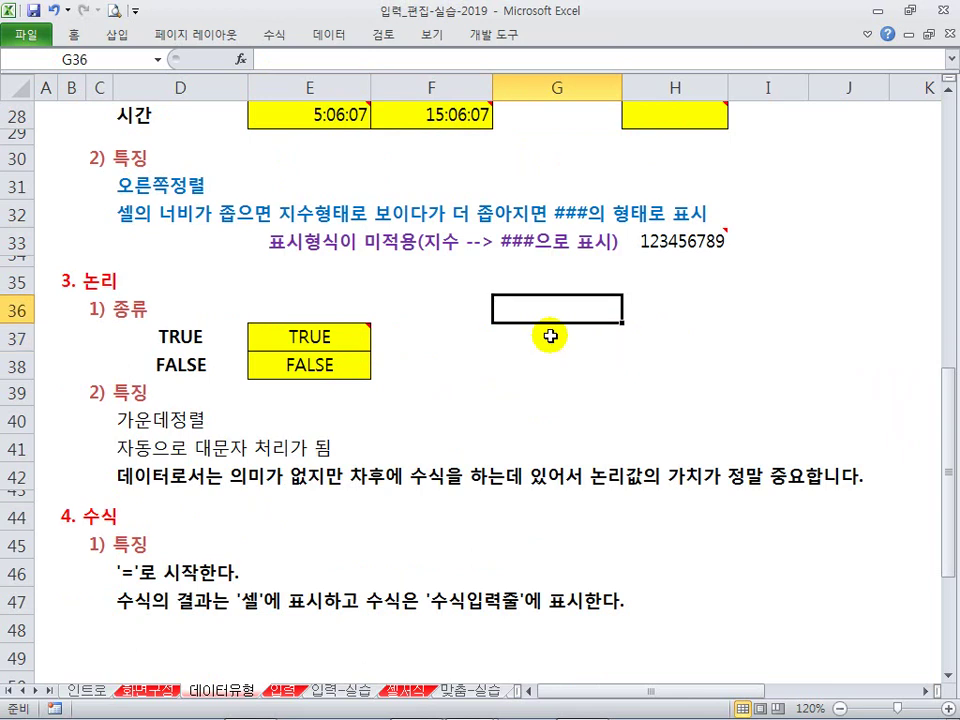
text(안경ㅇ)
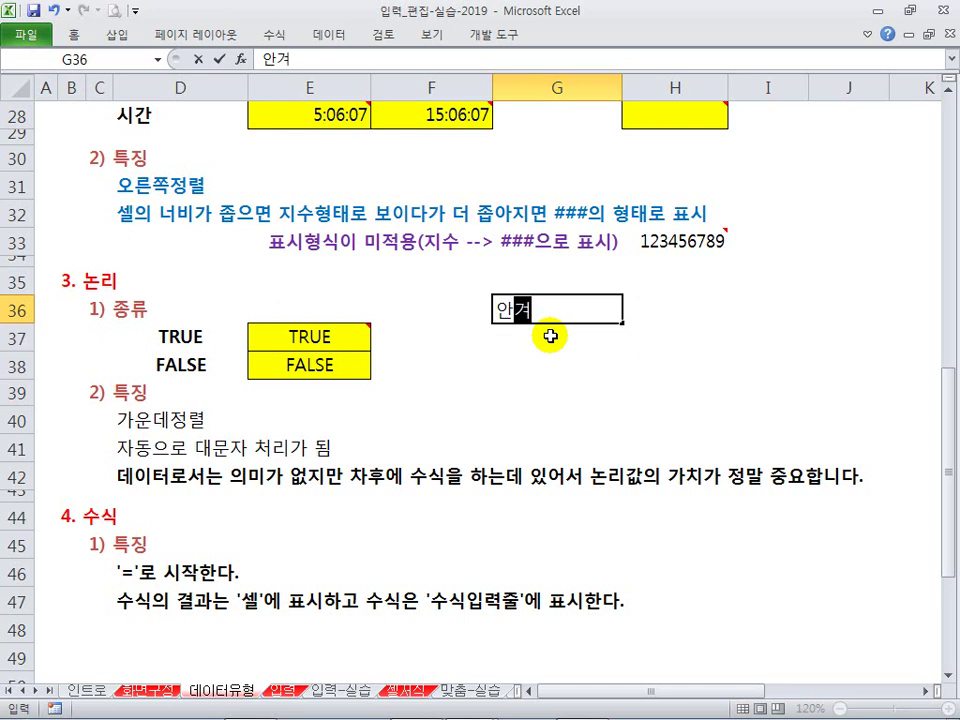
text(착용여부)
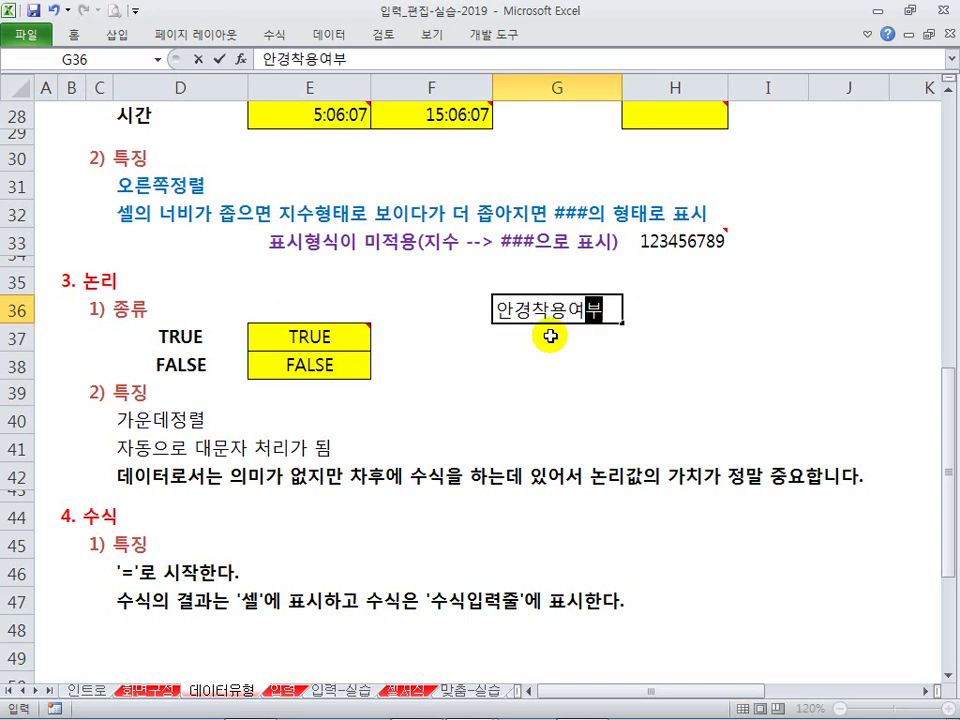
key(Return)
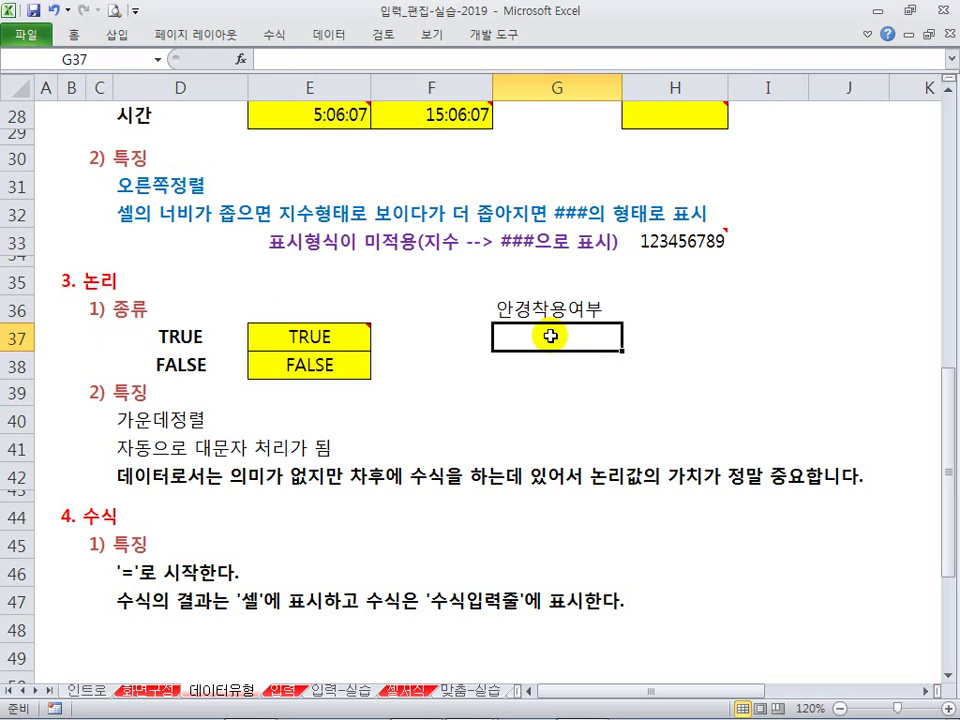
text(착용)
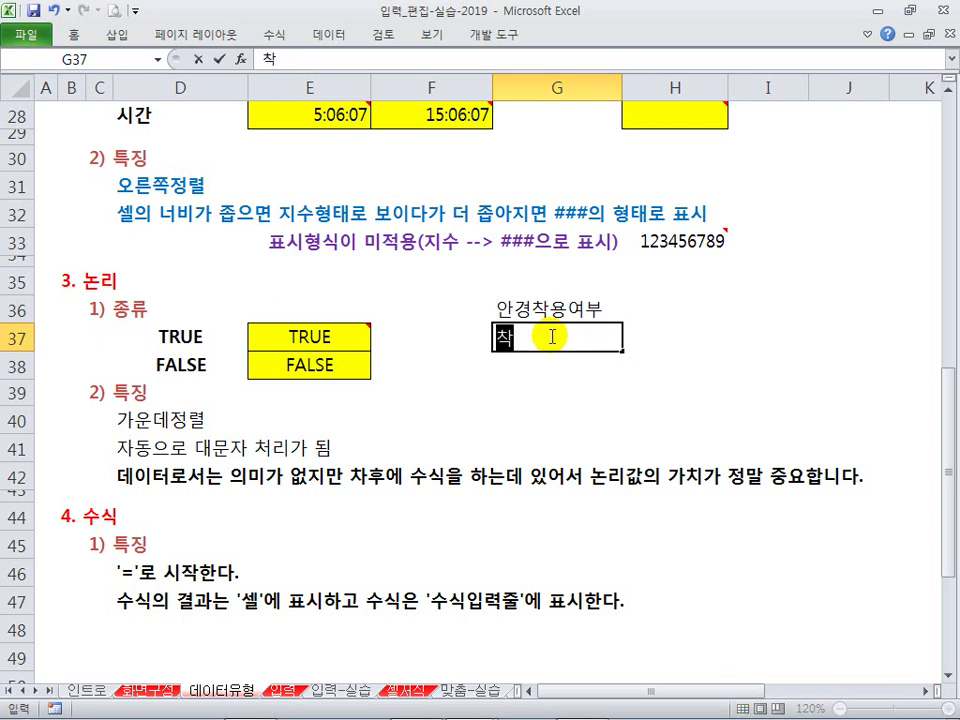
key(Return)
text(미차ㄱ용)
key(Return)
key(Up)
key(Up)
key(shift+Down)
key(shift+Down)
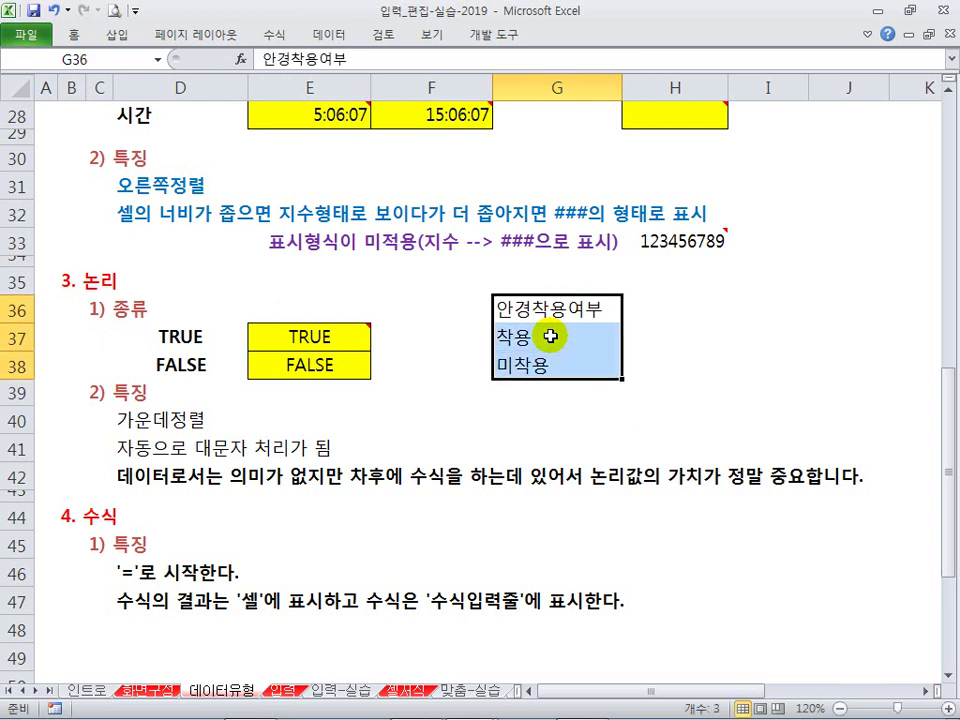
key(Delete)
click(570, 365)
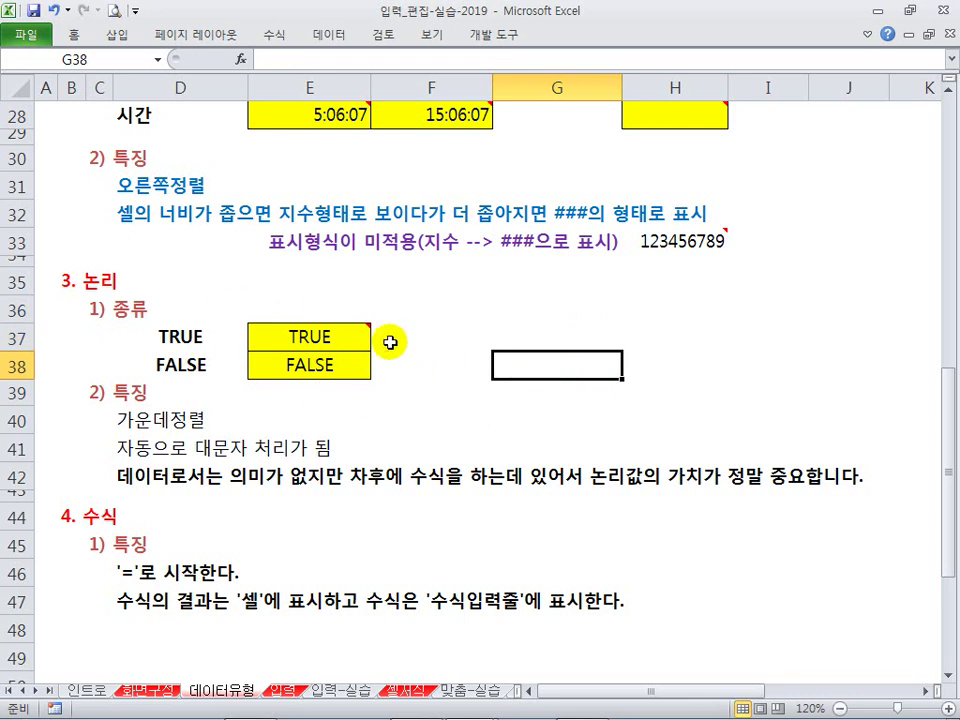
click(455, 369)
click(581, 336)
click(568, 386)
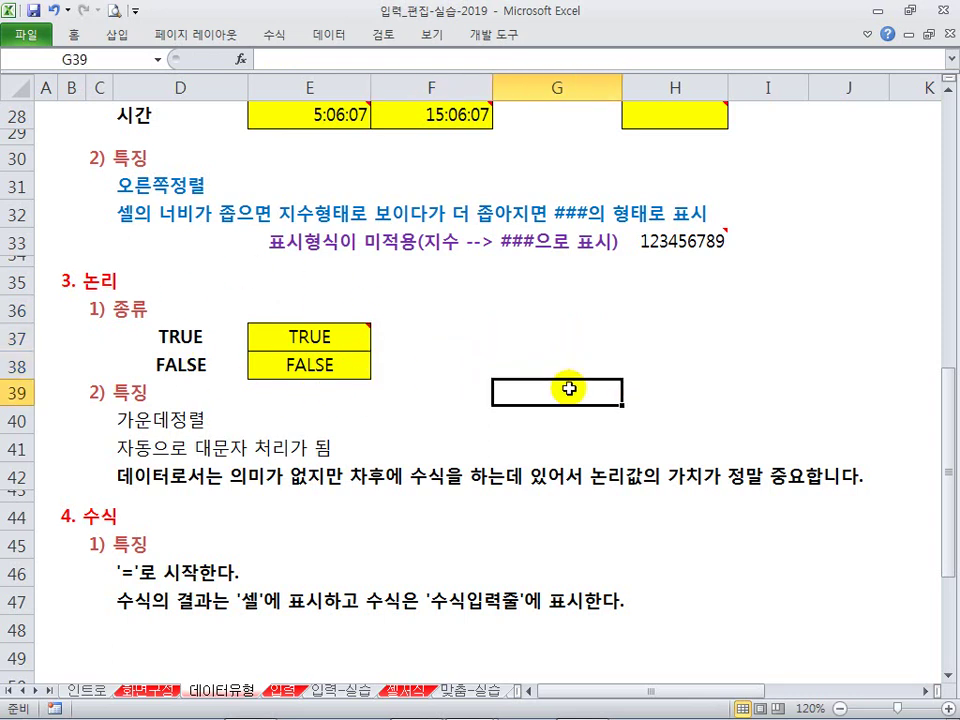
click(538, 362)
click(544, 336)
click(478, 393)
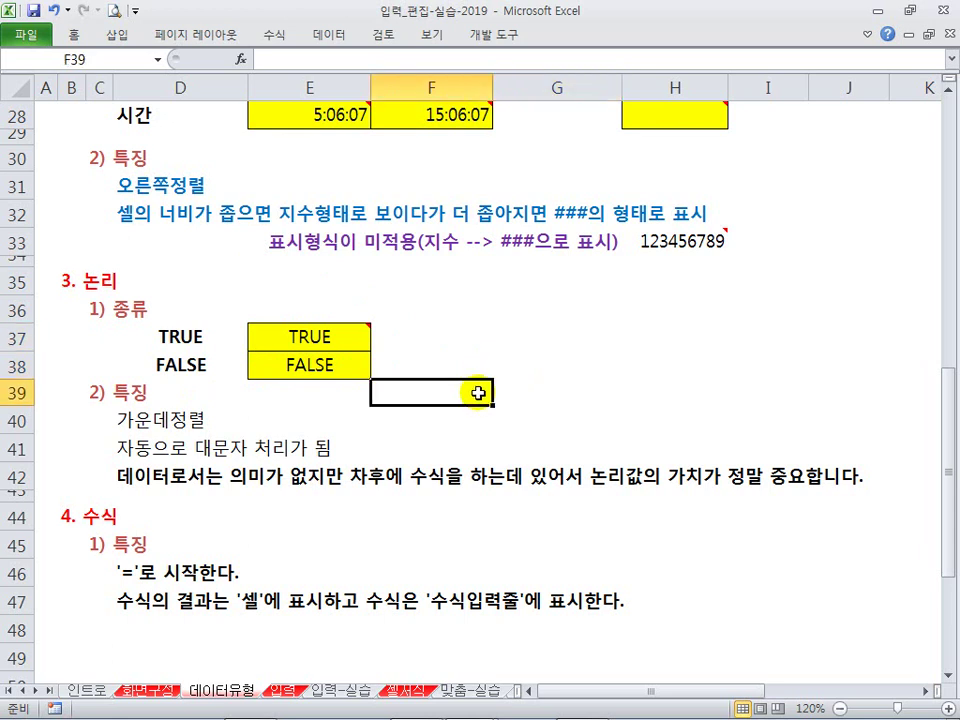
drag(58, 266, 133, 298)
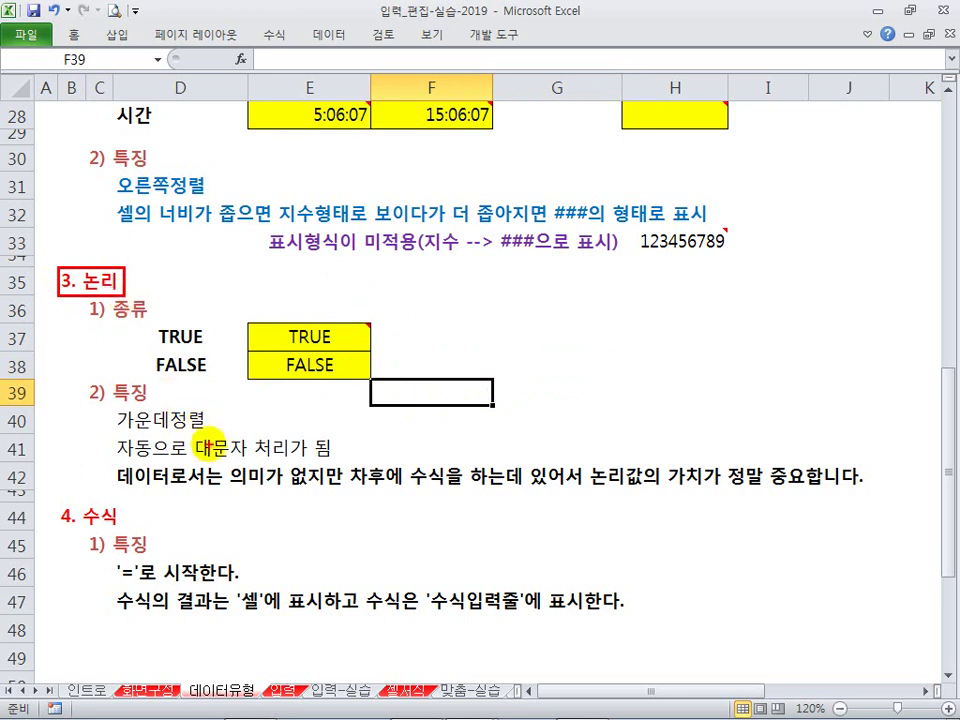
drag(105, 462, 341, 495)
drag(362, 493, 872, 497)
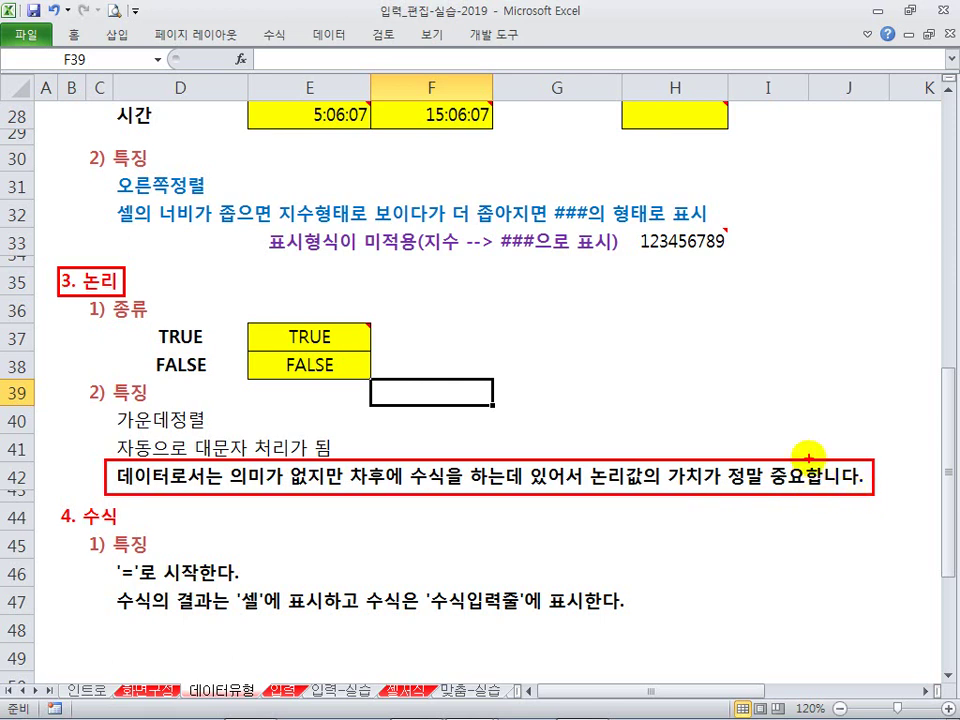
mouse_move(628, 446)
mouse_down()
mouse_move(635, 441)
mouse_move(643, 458)
mouse_move(654, 439)
mouse_move(659, 455)
mouse_up()
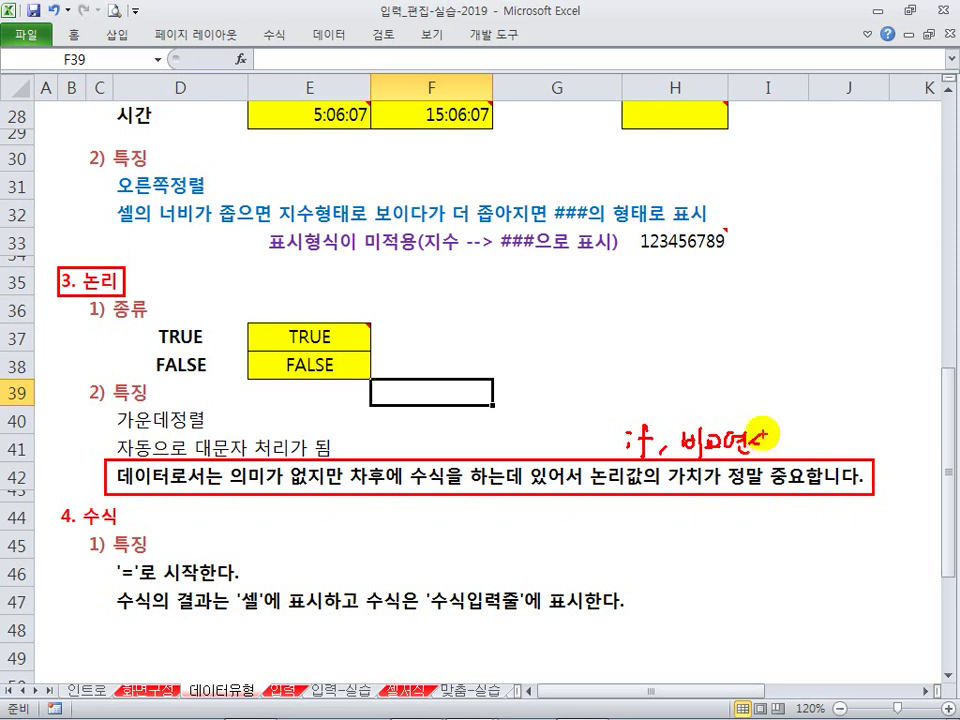
drag(774, 444, 786, 431)
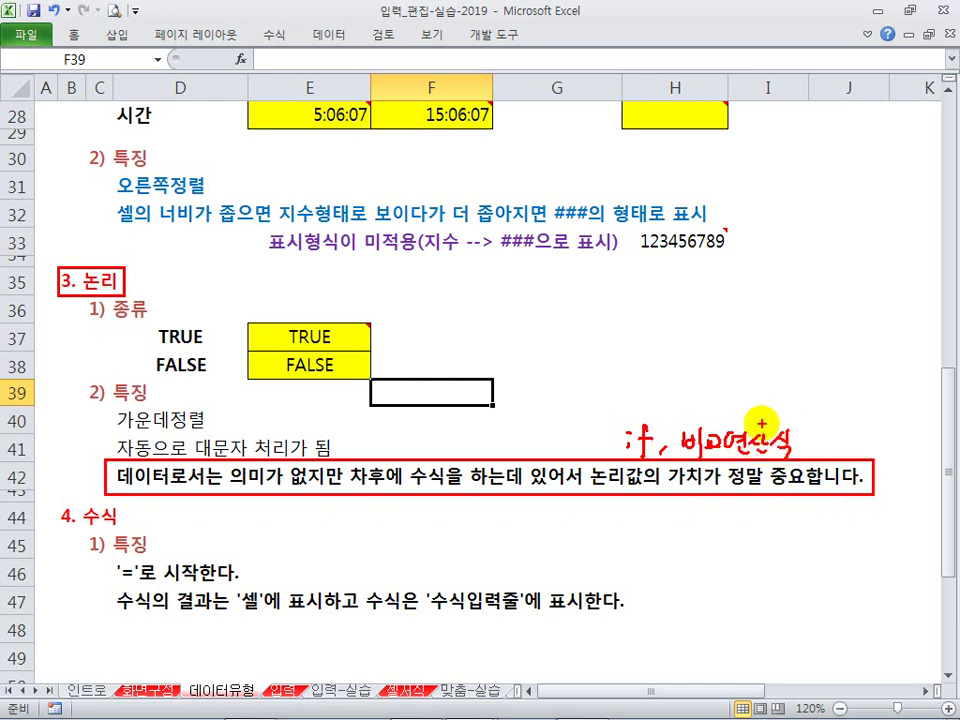
key(Escape)
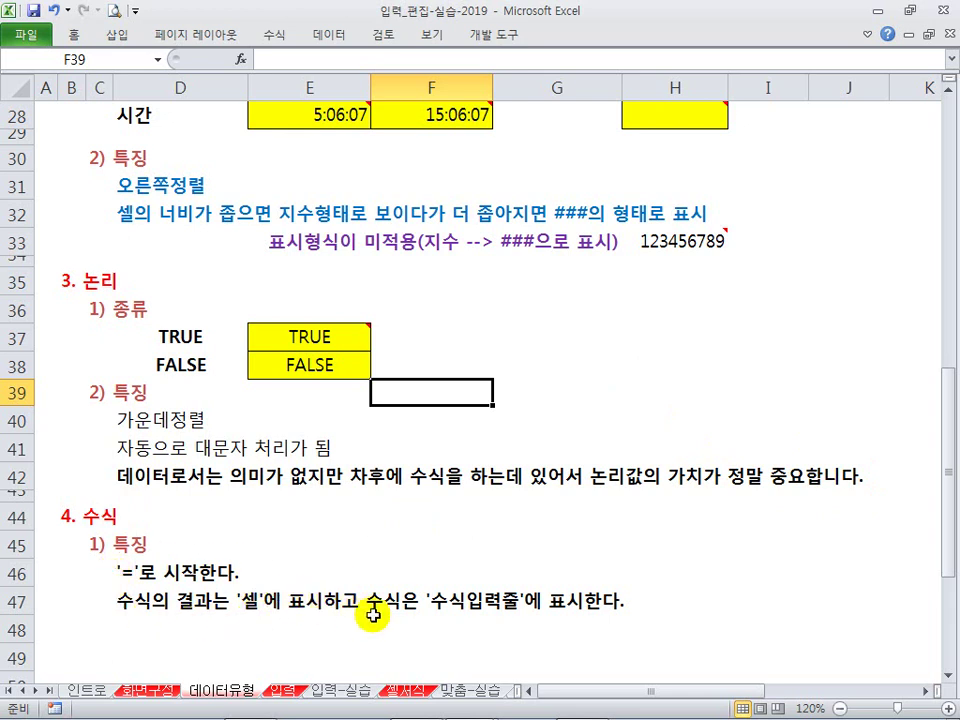
Step: Enter the formula =1+1 in F46 and reselect it to inspect the formula
click(406, 552)
click(401, 574)
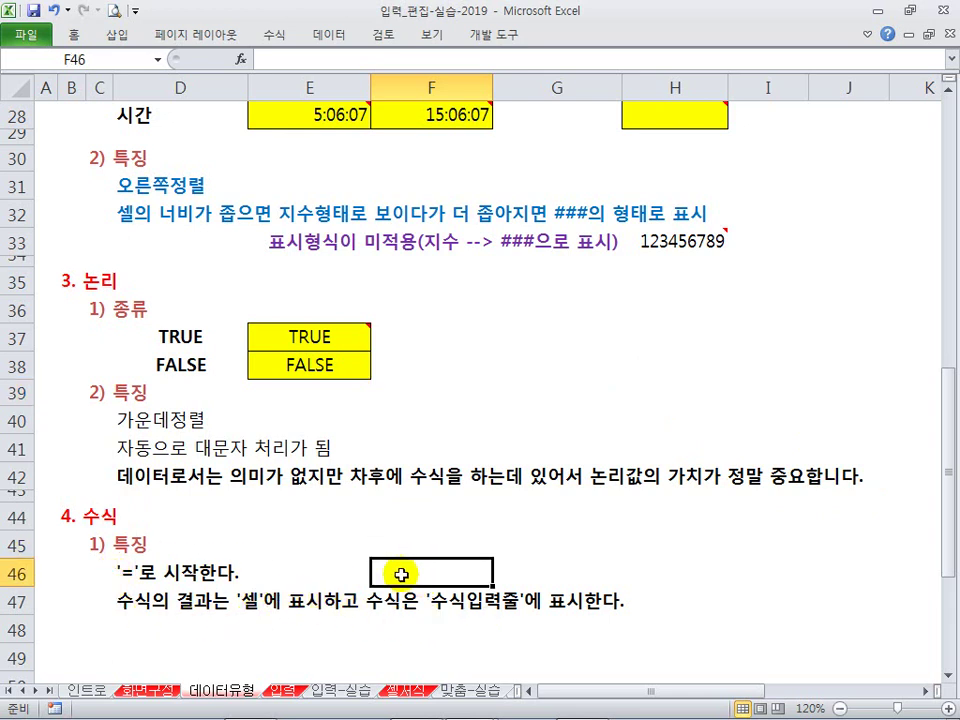
text(=)
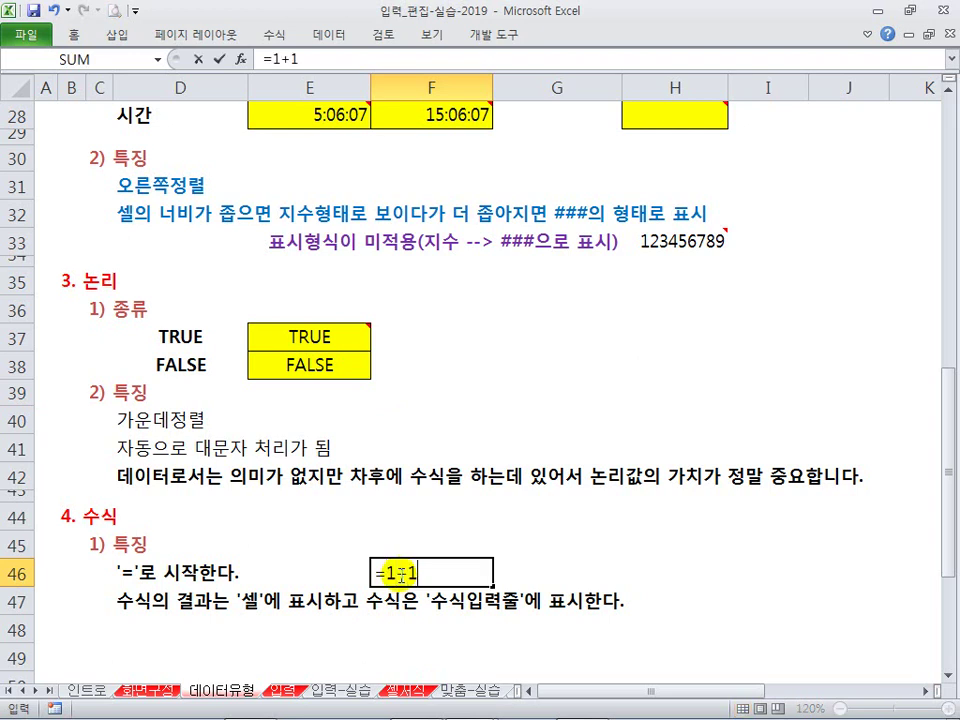
text(1+1)
key(Return)
click(574, 628)
click(476, 572)
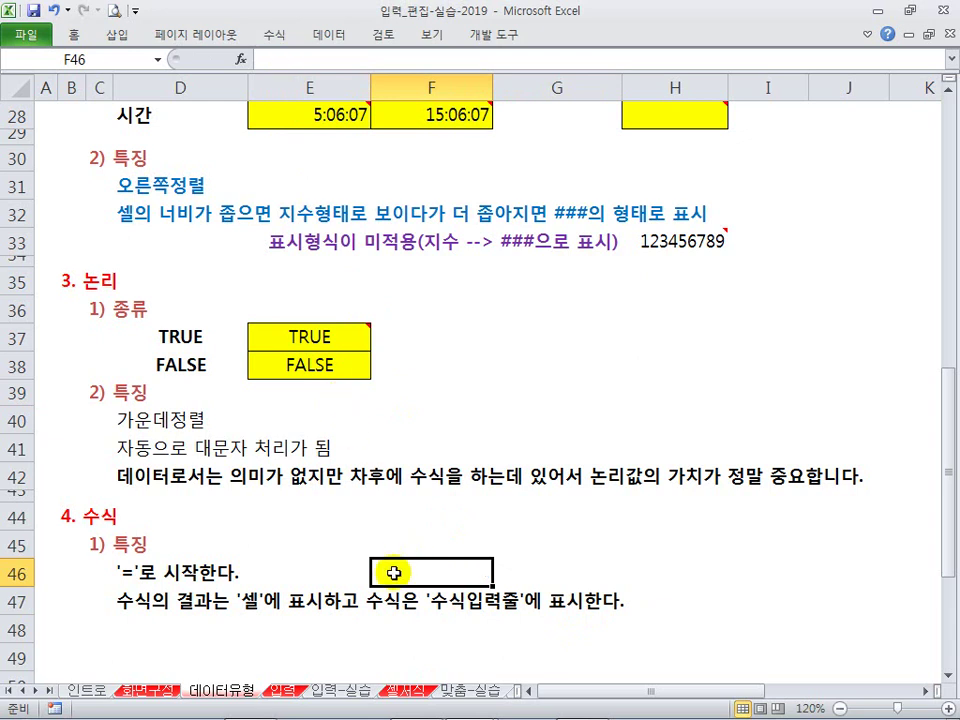
scroll(356, 561, down, 5)
scroll(317, 517, up, 1)
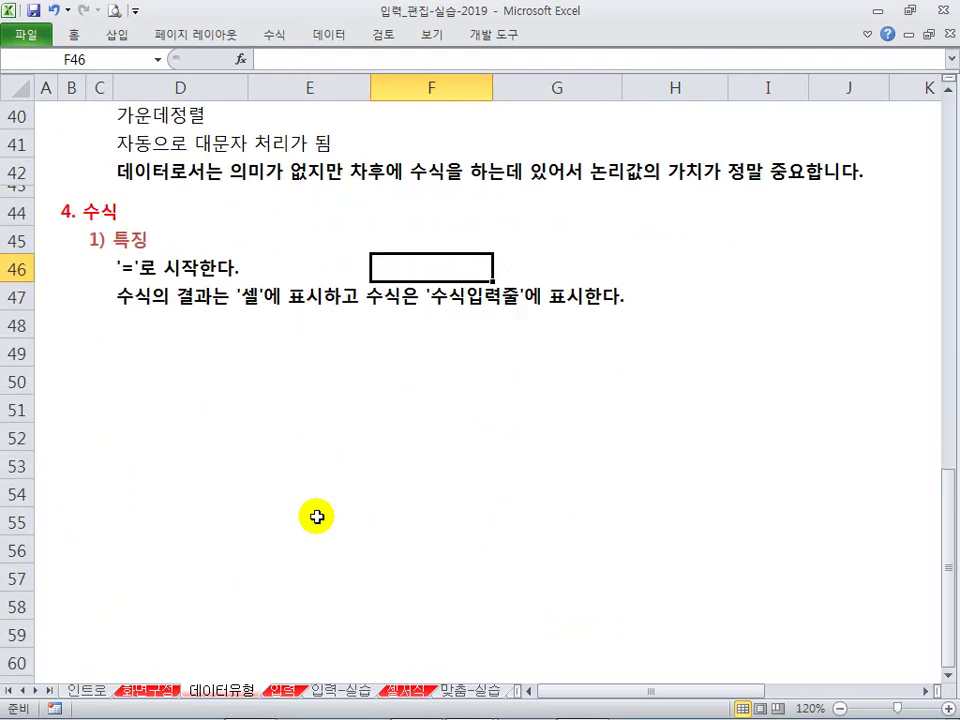
Step: Enter the number 2 in D50 and the formula =1+1 in D51
click(148, 384)
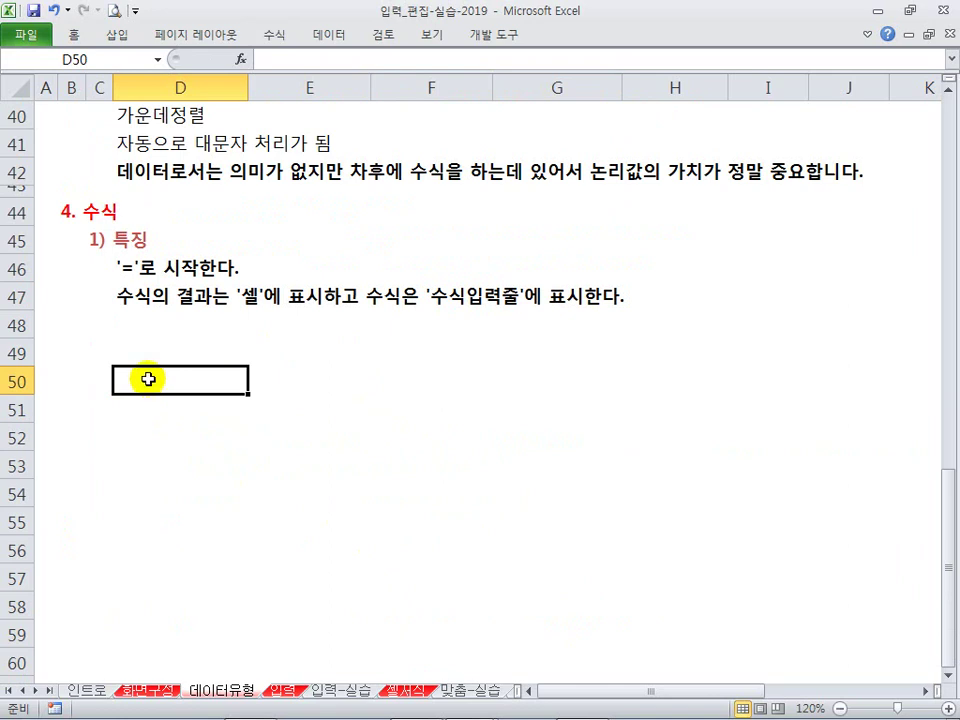
text(2)
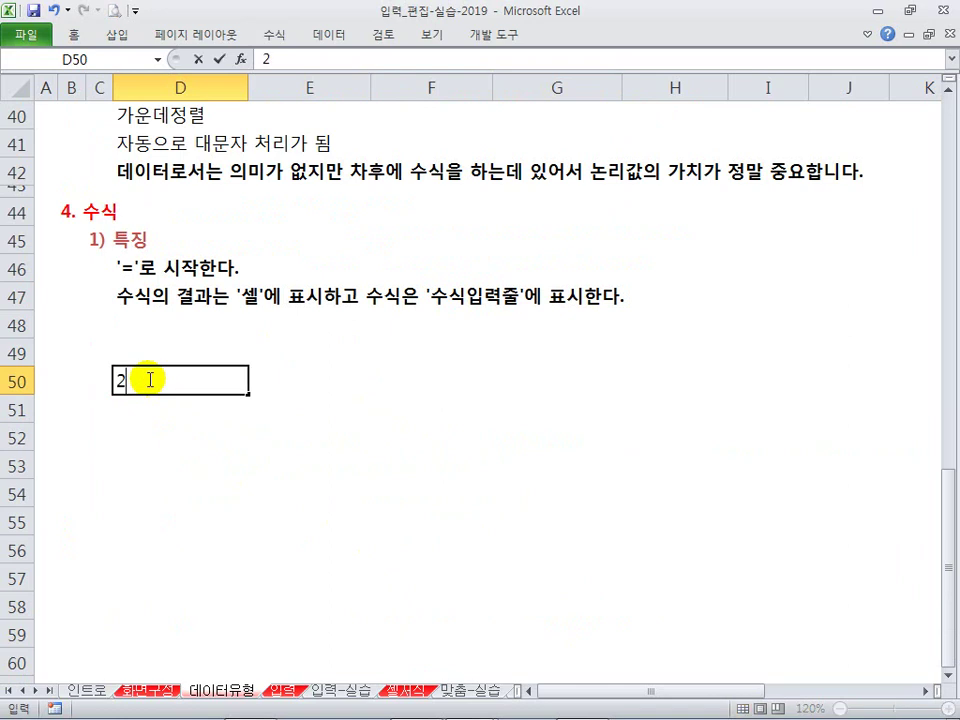
key(Return)
text(=1+1)
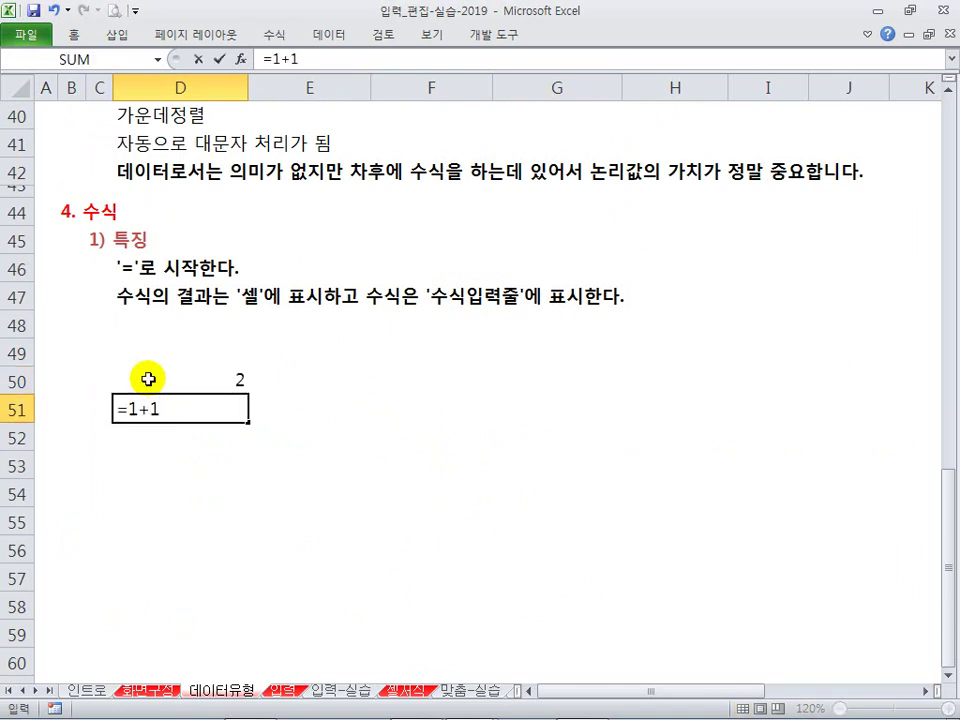
key(Return)
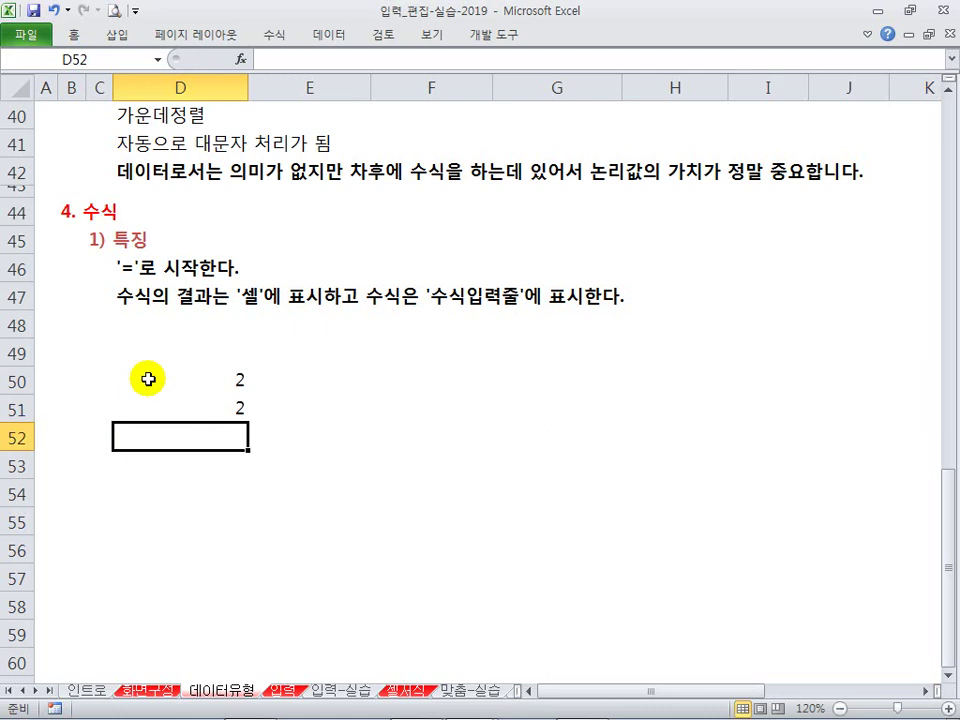
Step: Compare D50's plain 2 with D51's =1+1 formula in the formula bar
click(322, 488)
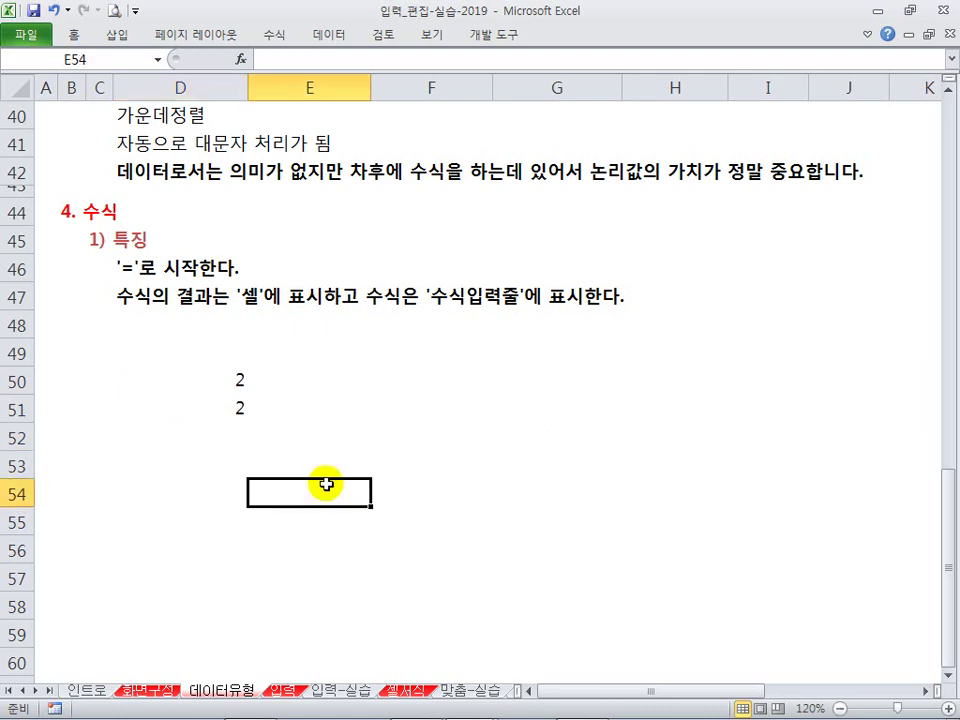
mouse_move(215, 371)
mouse_down()
mouse_move(255, 431)
mouse_move(257, 421)
mouse_up()
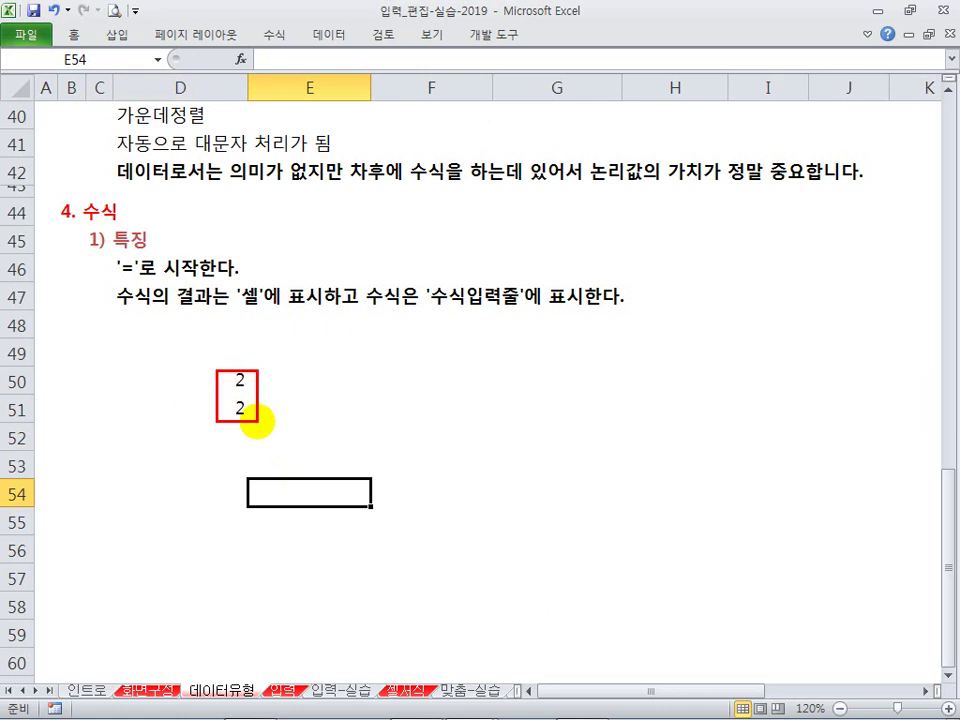
click(272, 378)
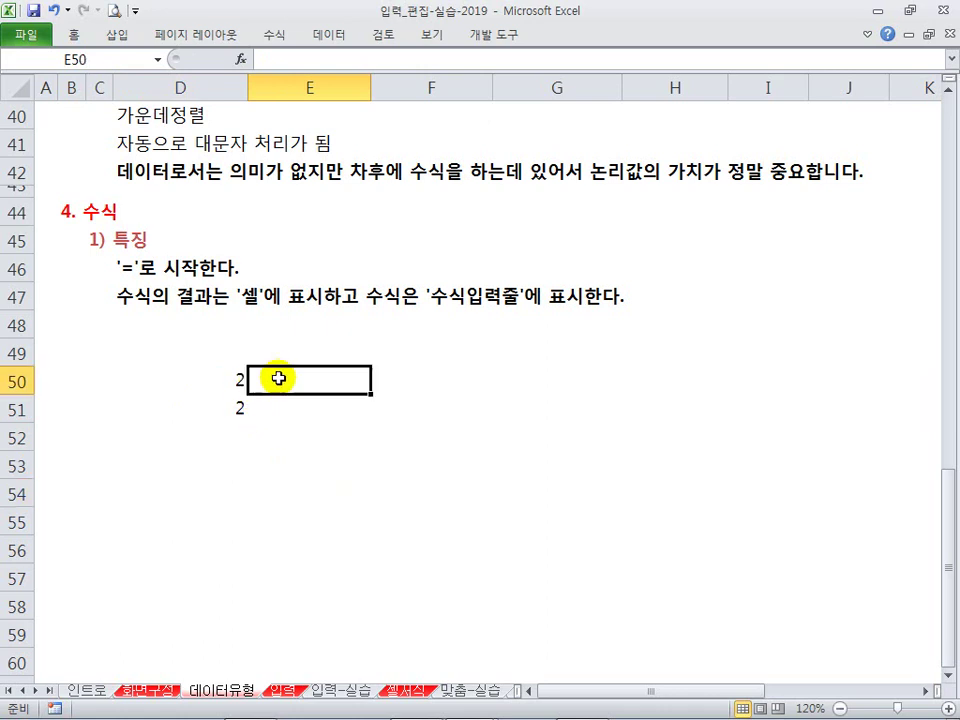
click(208, 377)
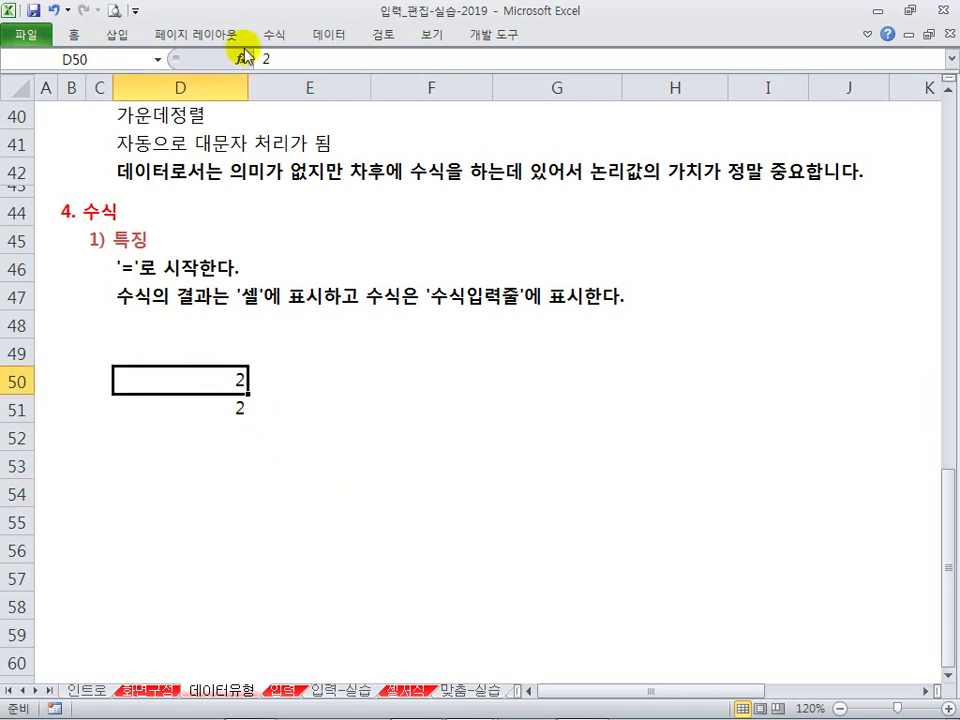
click(204, 400)
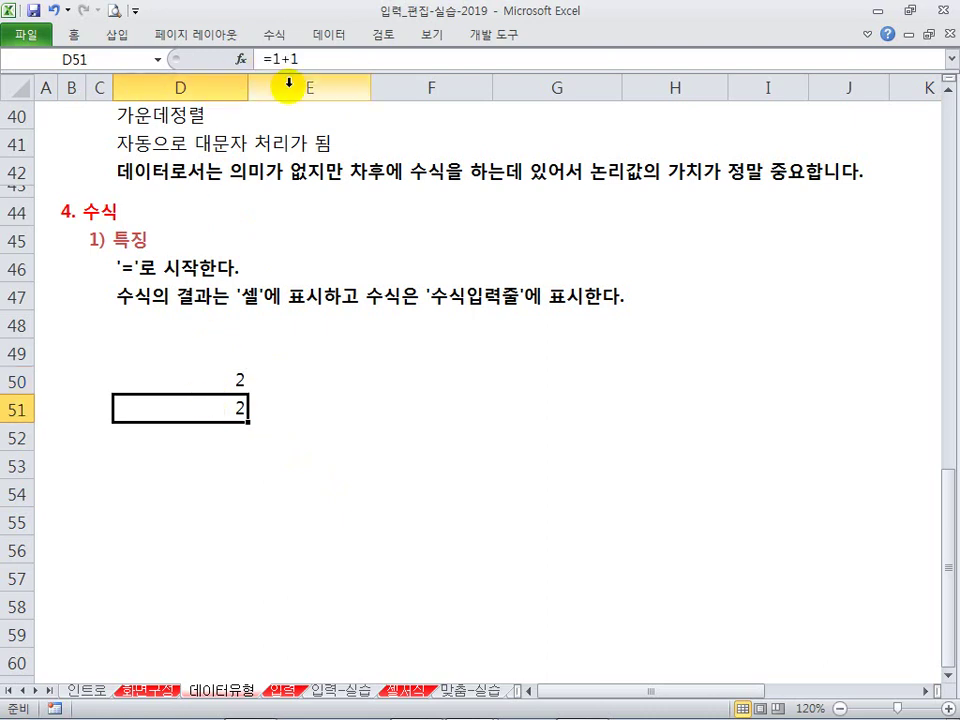
click(266, 427)
drag(221, 390, 222, 402)
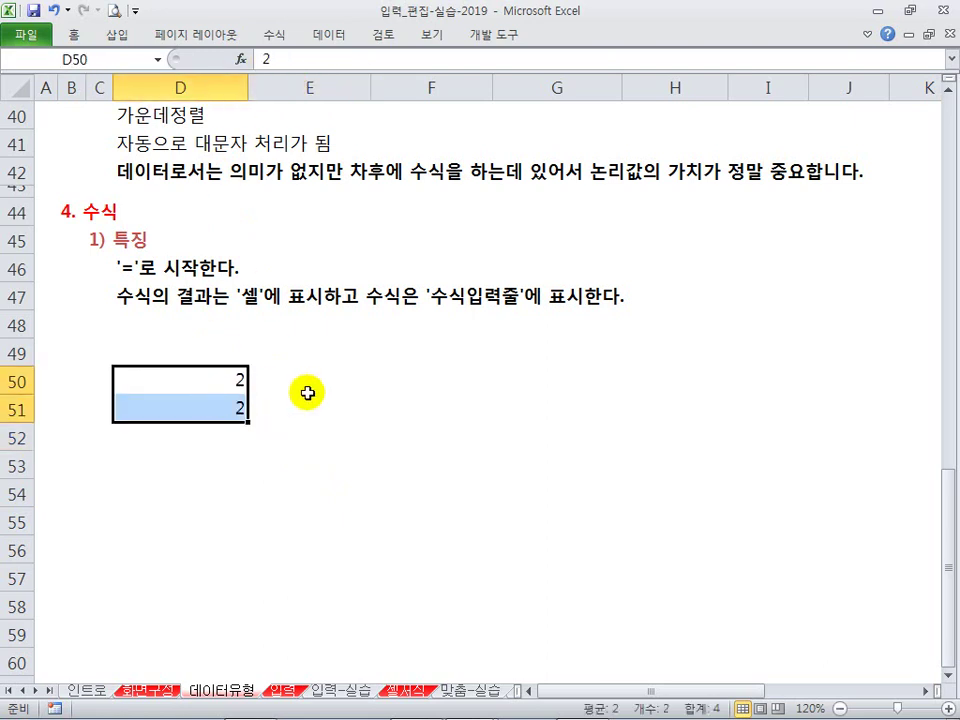
click(229, 400)
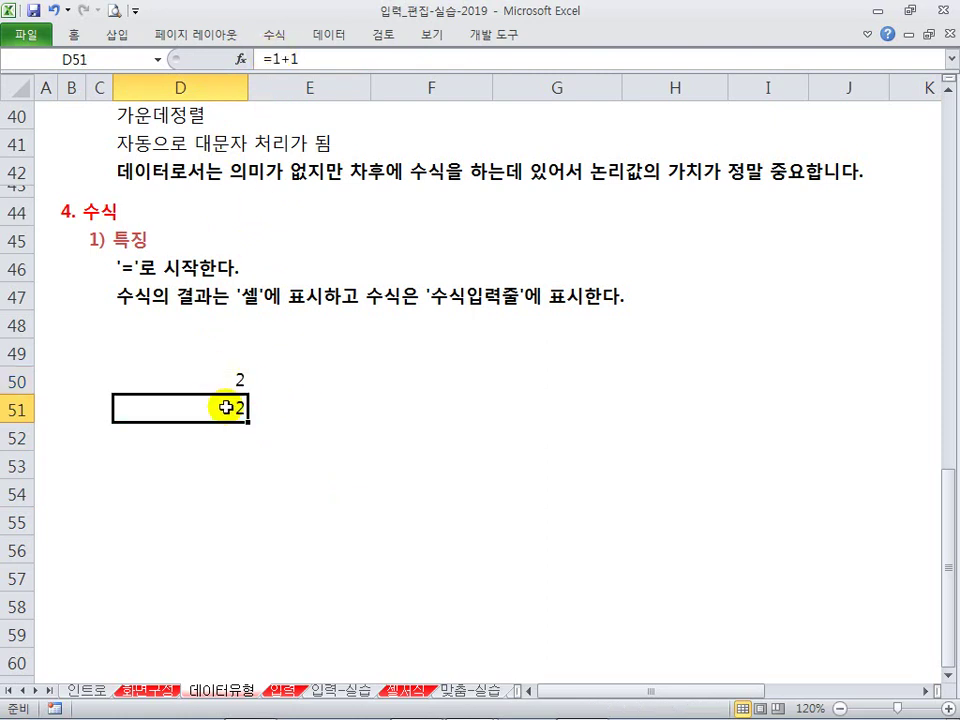
Step: Clear D50:D51 and switch to the 작업표_입력데이터 workbook
drag(212, 380, 212, 412)
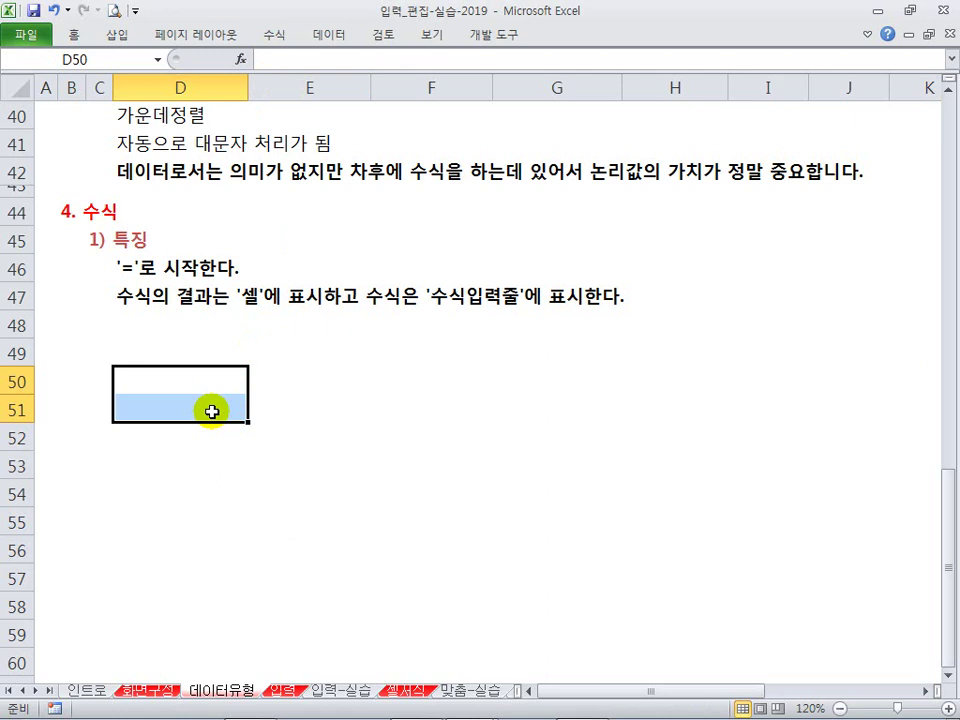
click(228, 343)
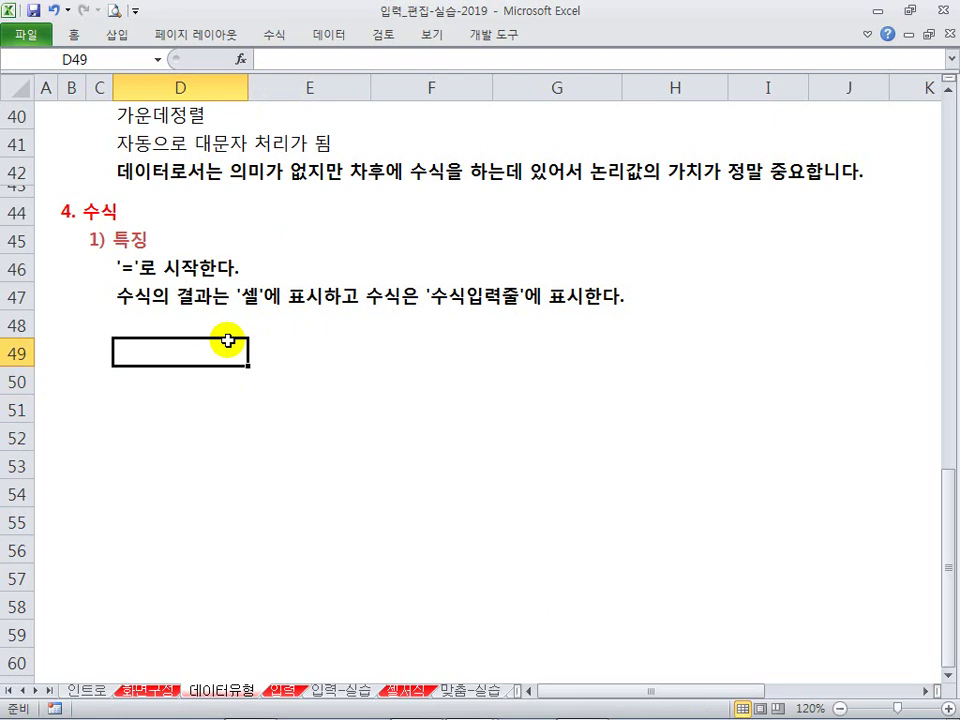
click(224, 330)
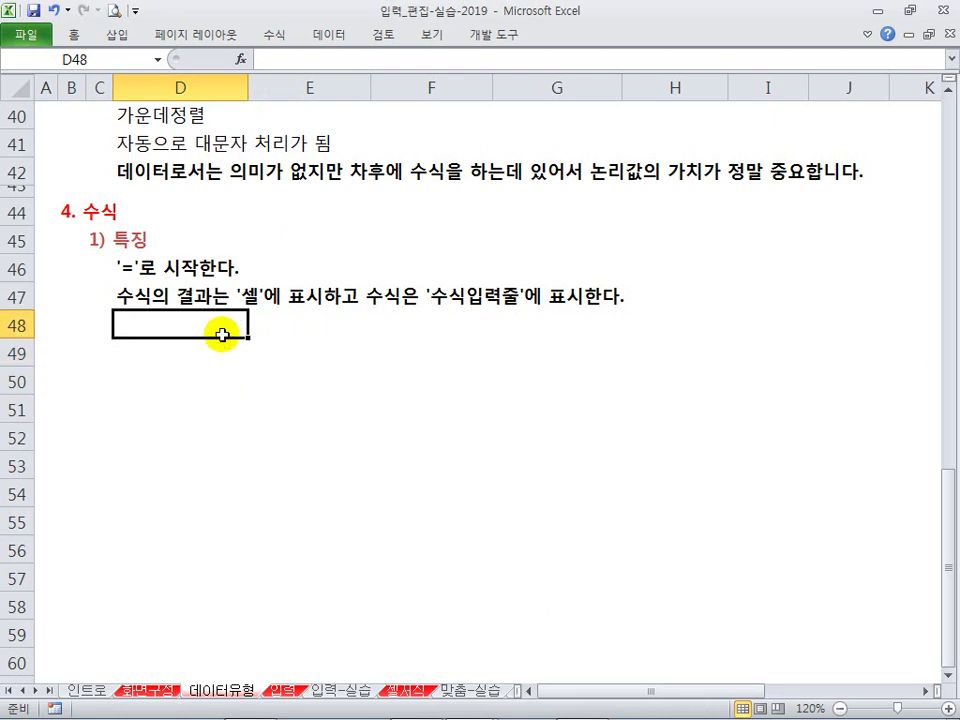
click(193, 358)
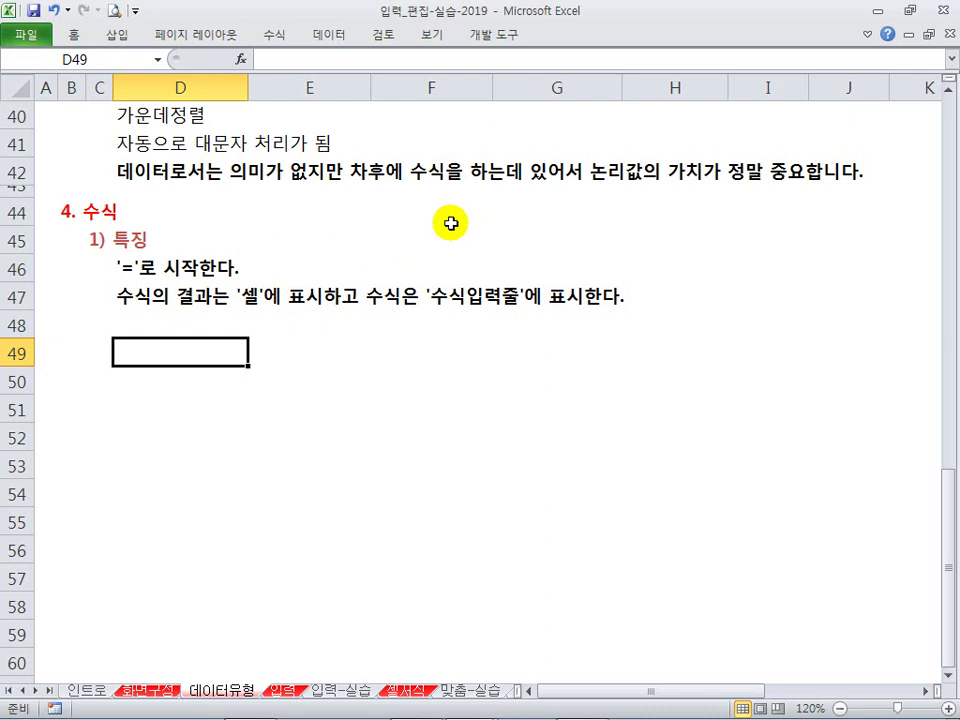
key(alt+Tab)
Step: Go over the visitor and revenue values in columns B and C, then select table A3:J22
click(244, 188)
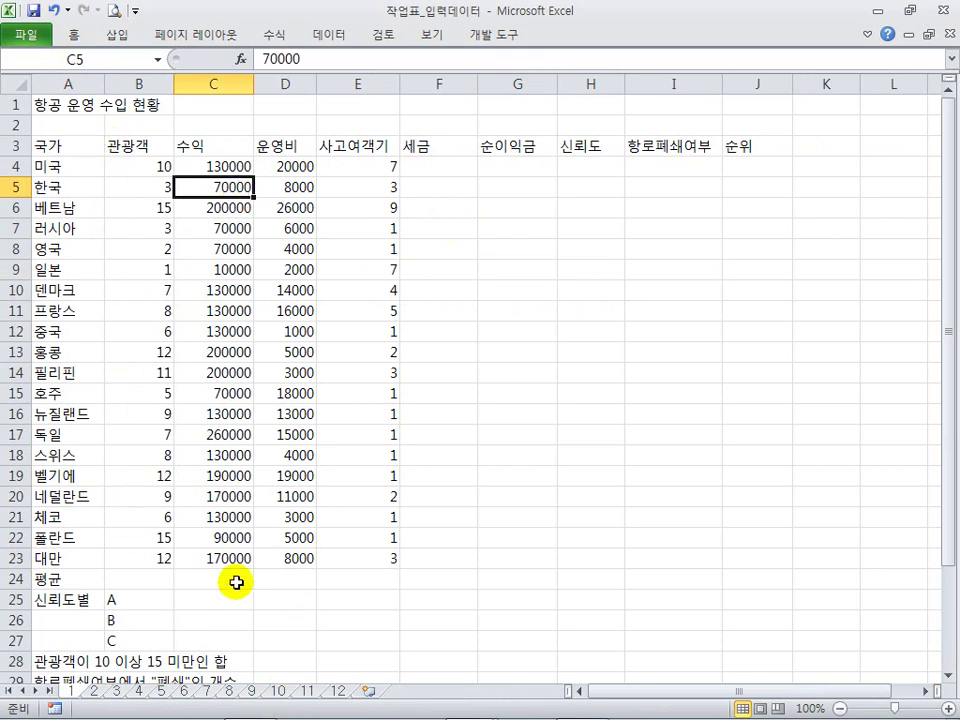
click(217, 280)
click(236, 330)
click(200, 436)
click(116, 396)
click(135, 270)
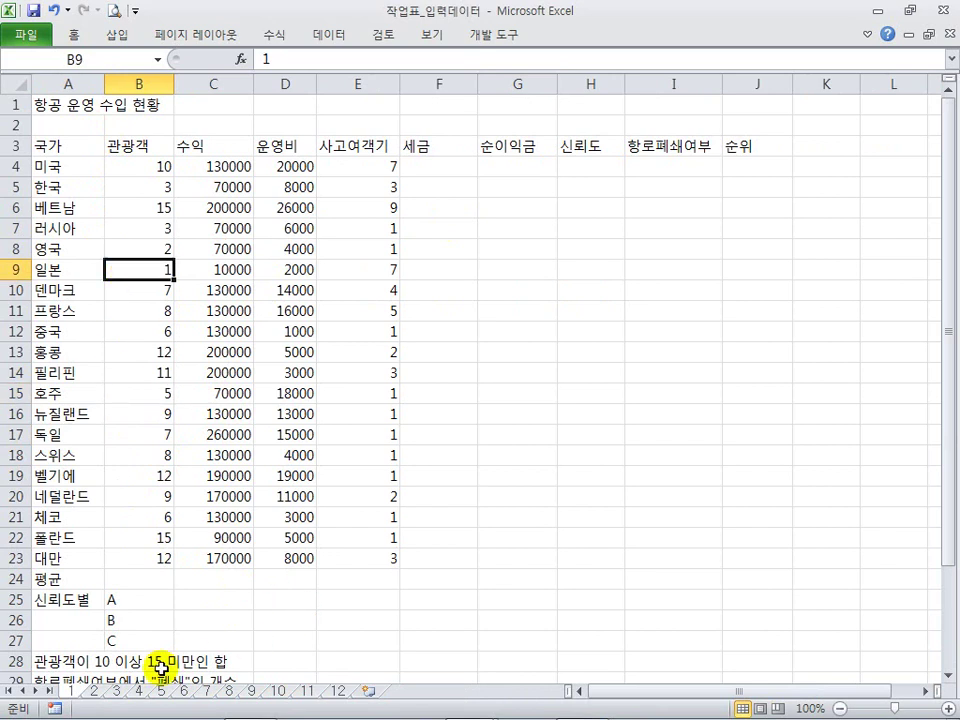
click(240, 368)
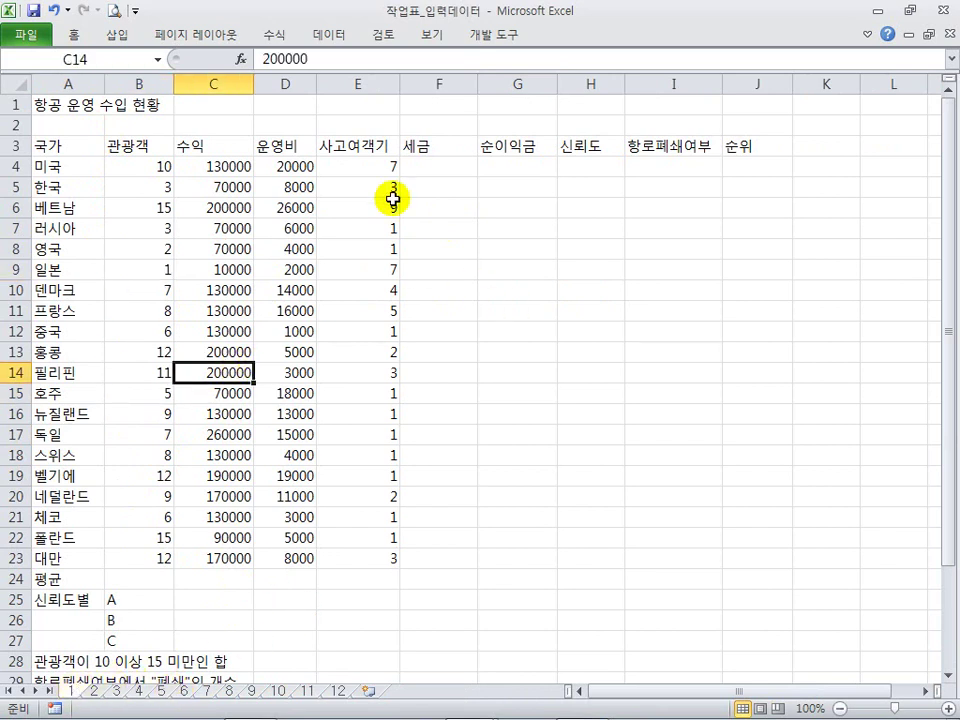
click(435, 146)
drag(77, 146, 745, 537)
click(438, 434)
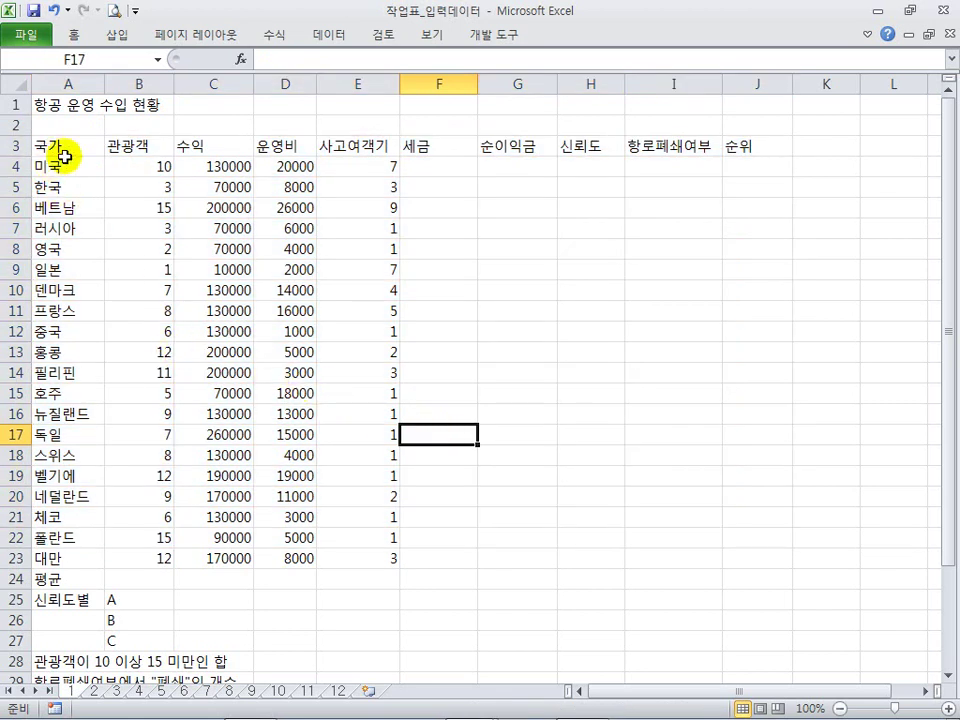
Step: Point out the accident and cost cells, the empty block F4:I17, and cells below the table
click(373, 268)
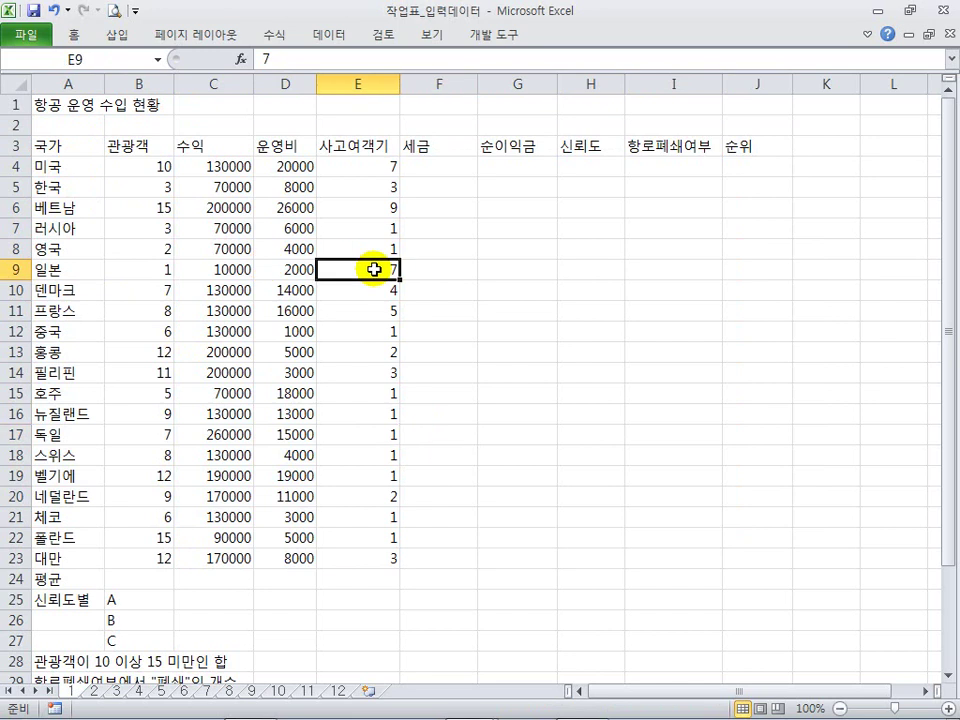
click(158, 166)
click(290, 228)
click(357, 228)
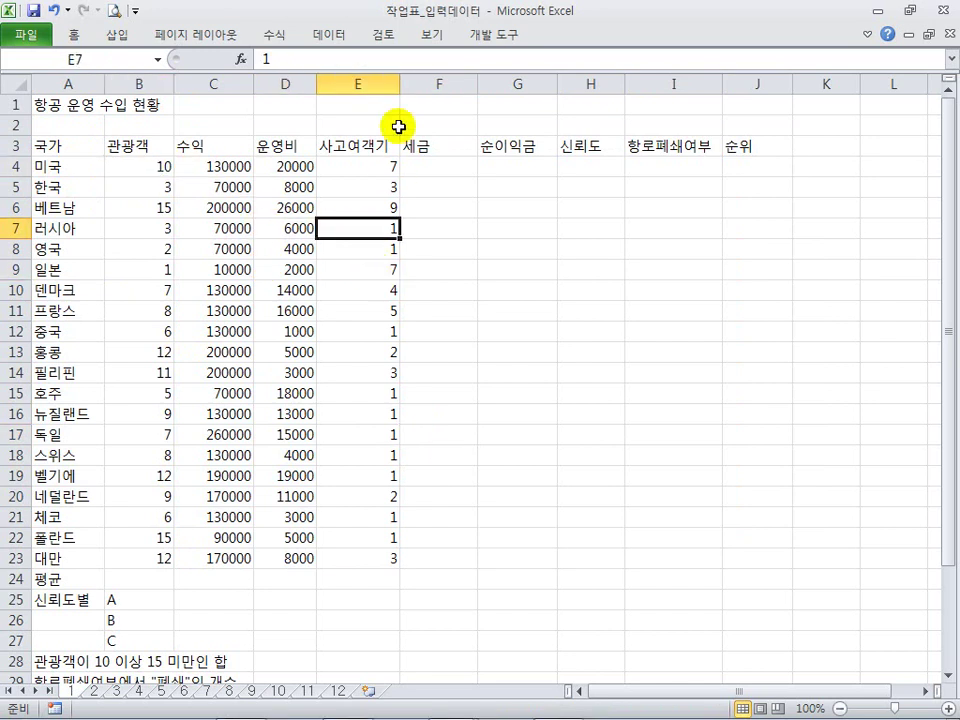
drag(440, 167, 737, 558)
drag(157, 583, 677, 590)
scroll(521, 510, down, 1)
scroll(521, 510, down, 1)
click(204, 516)
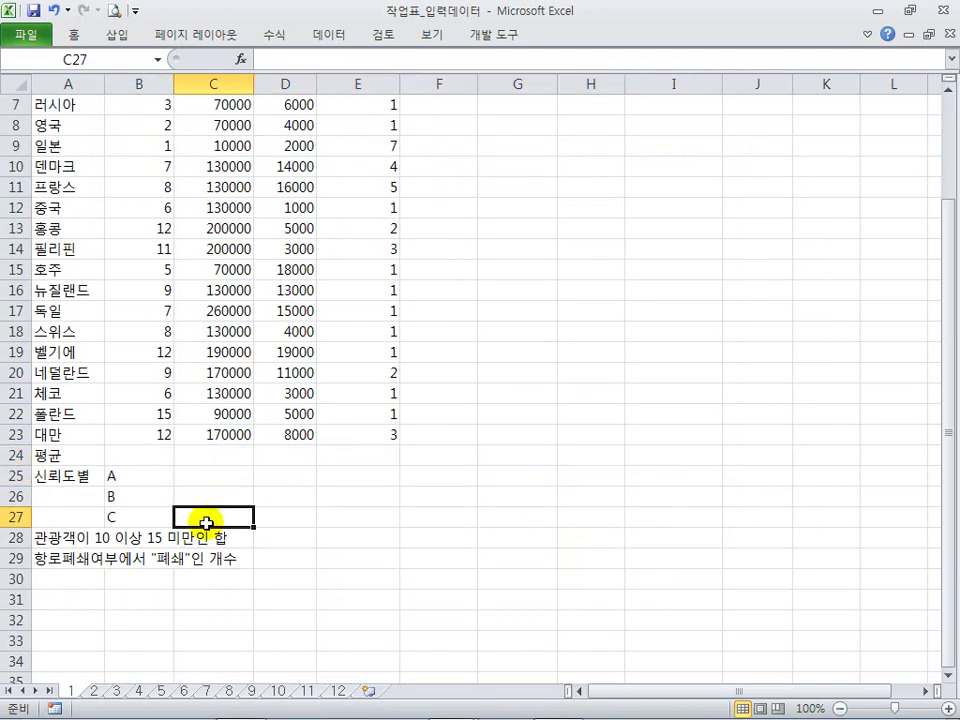
drag(190, 476, 608, 565)
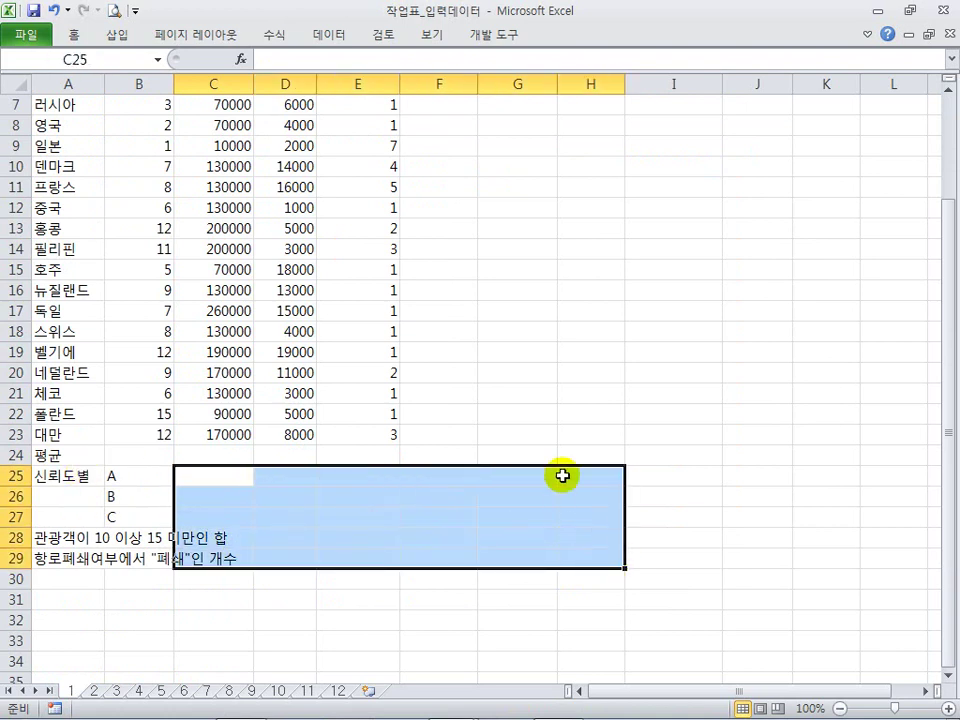
drag(540, 415, 632, 408)
scroll(553, 330, up, 2)
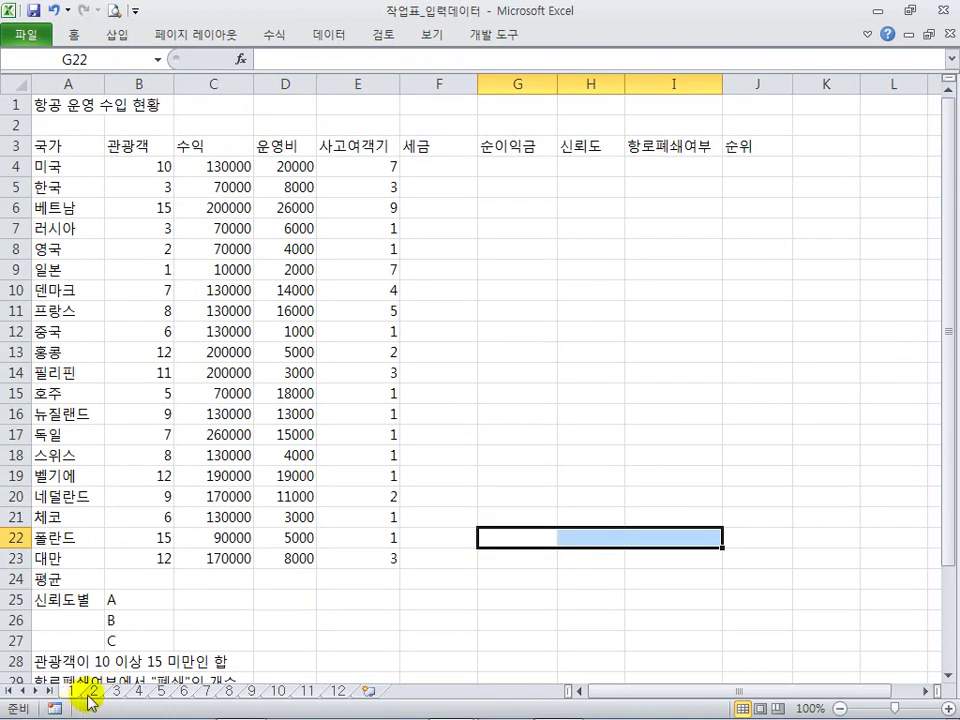
Step: Select the student grades A3:D23 on sheet 2 and the bank deposit, expense and loan amounts on sheet 3
click(93, 690)
scroll(186, 428, up, 3)
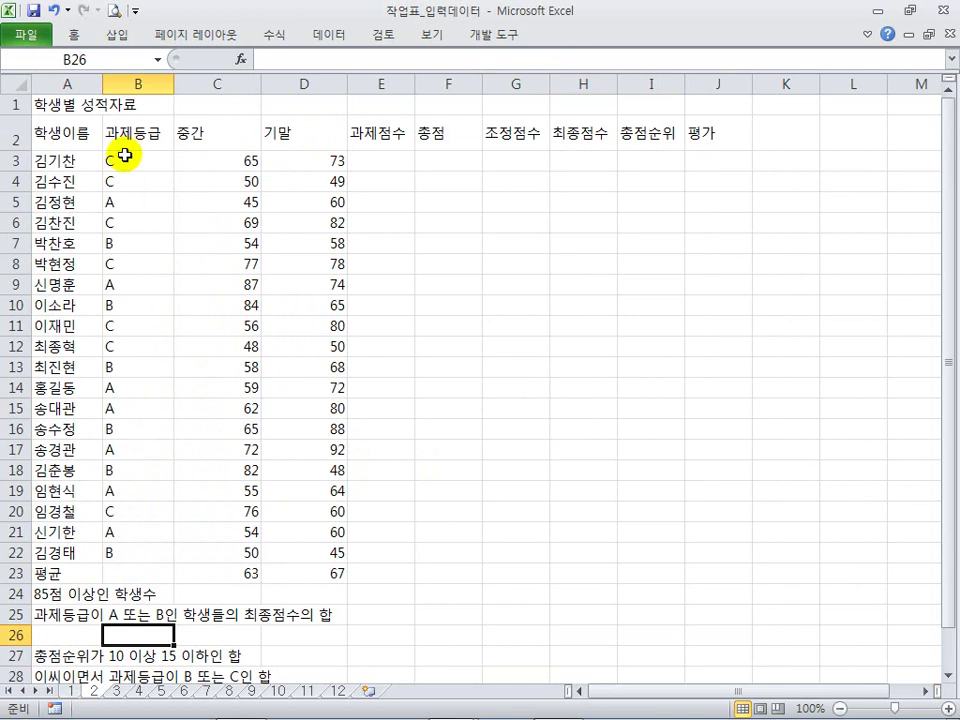
drag(60, 160, 331, 575)
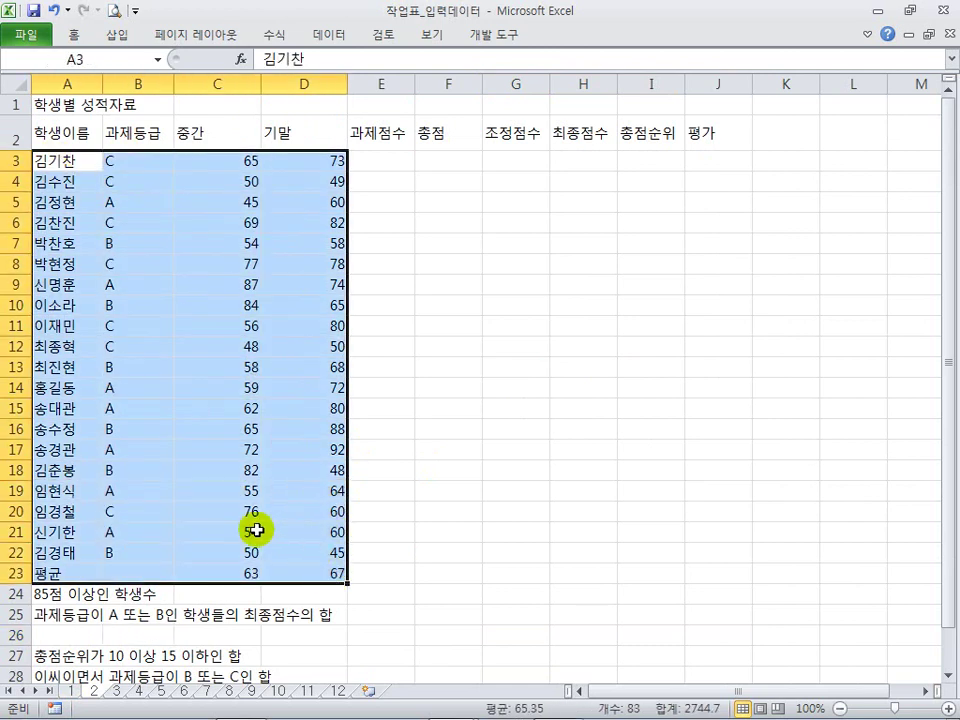
click(54, 613)
click(118, 690)
click(280, 350)
drag(285, 184, 431, 577)
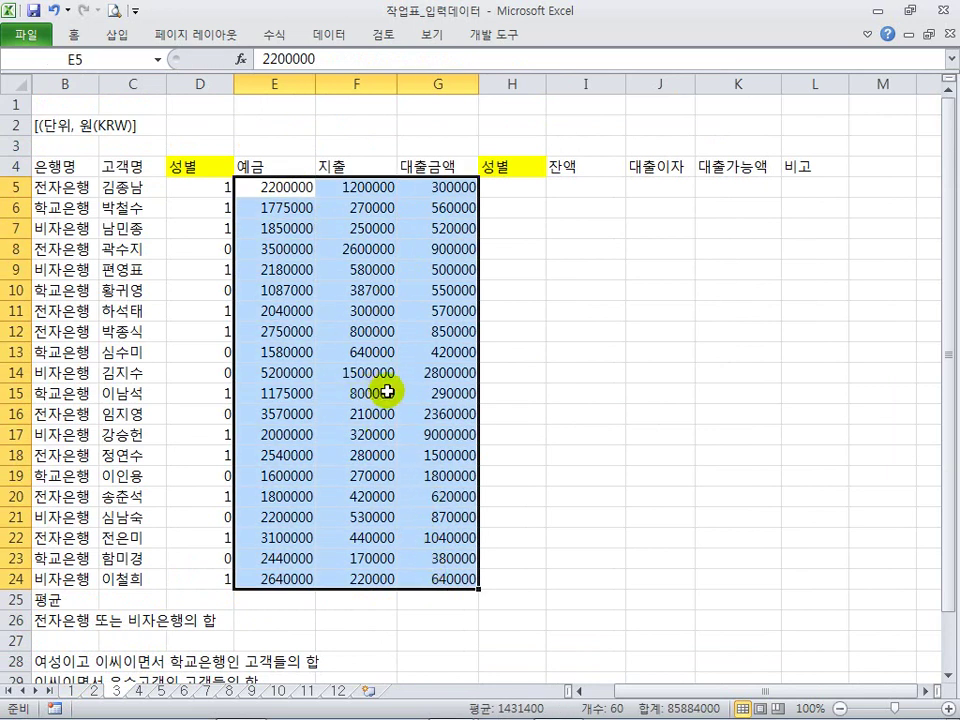
click(377, 353)
click(268, 268)
click(270, 207)
click(285, 187)
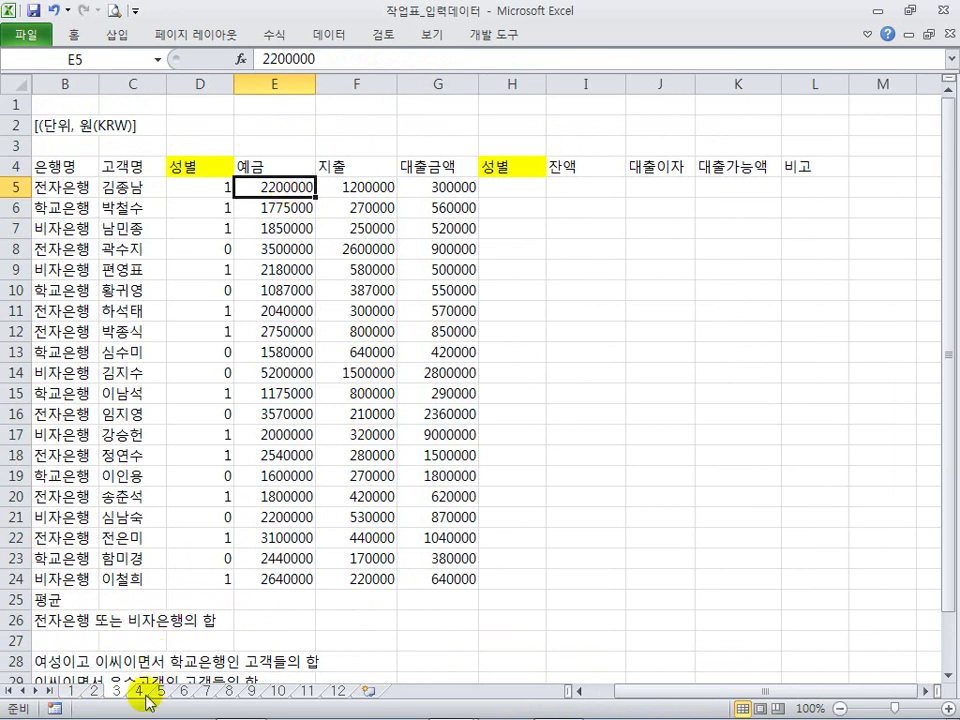
Step: On the 근무현황 sheet, select the times in E4:F23 and enter 9:25 in L4
click(142, 690)
click(301, 269)
drag(300, 162, 338, 555)
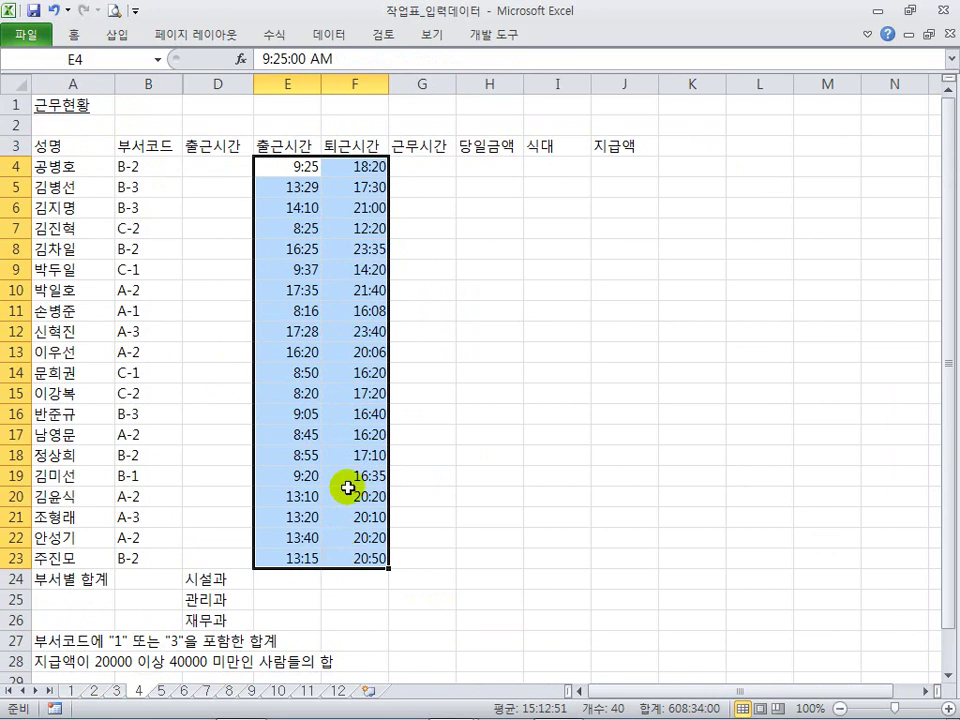
drag(304, 161, 352, 558)
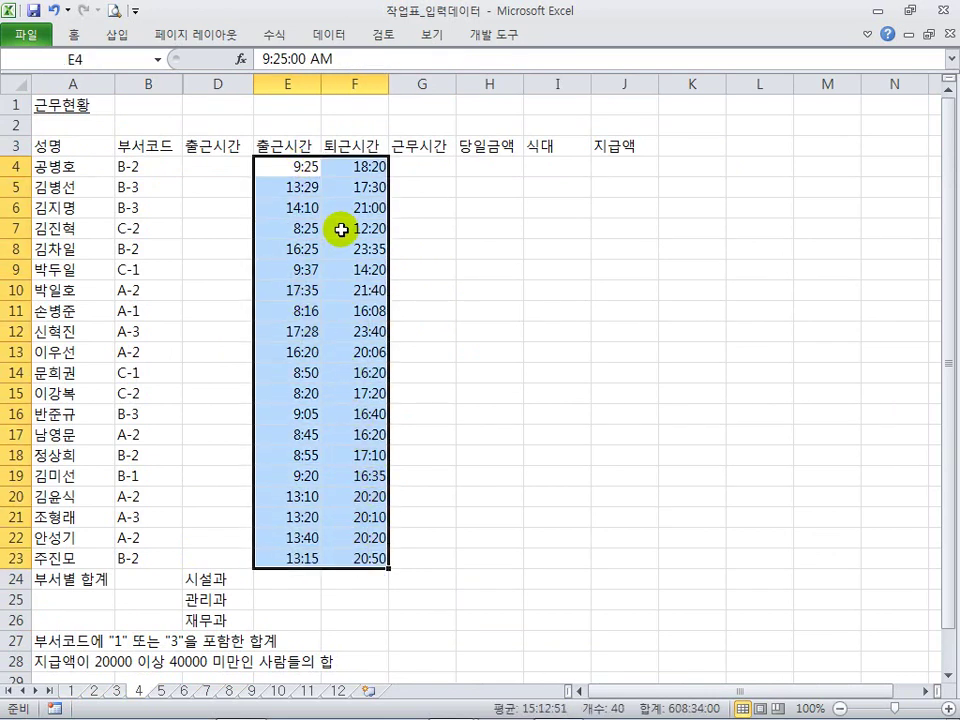
click(759, 167)
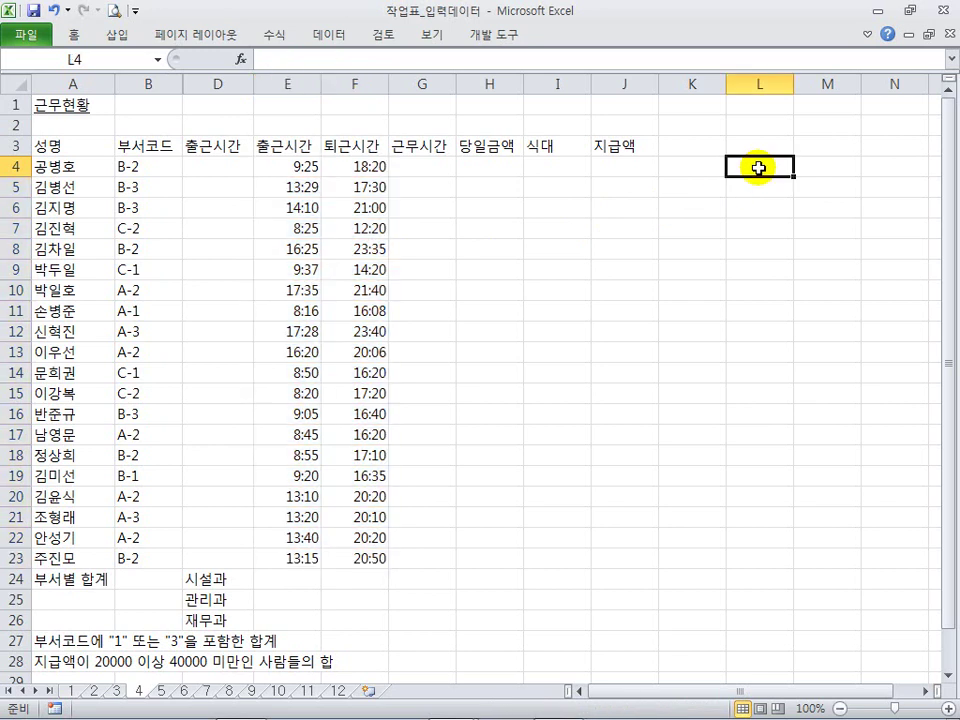
text(9:)
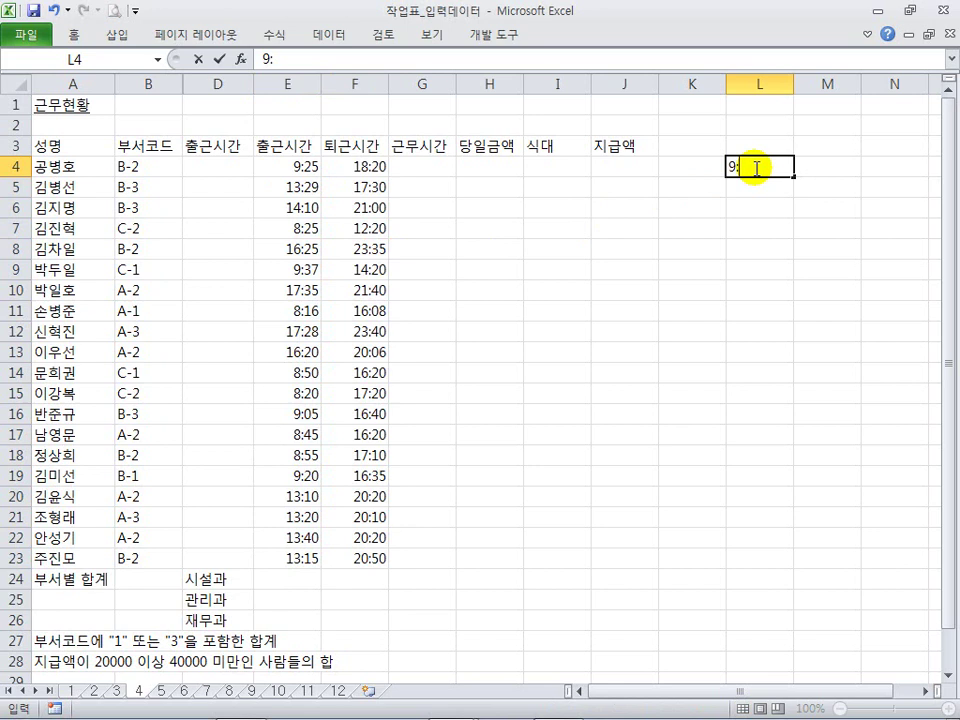
key(Return)
click(757, 166)
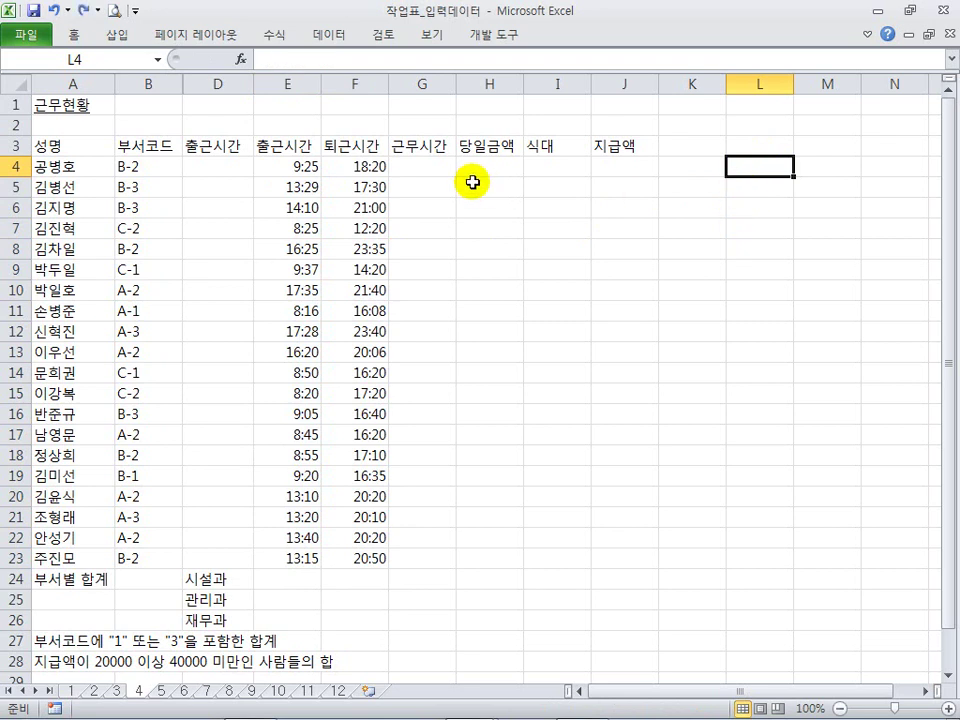
click(525, 167)
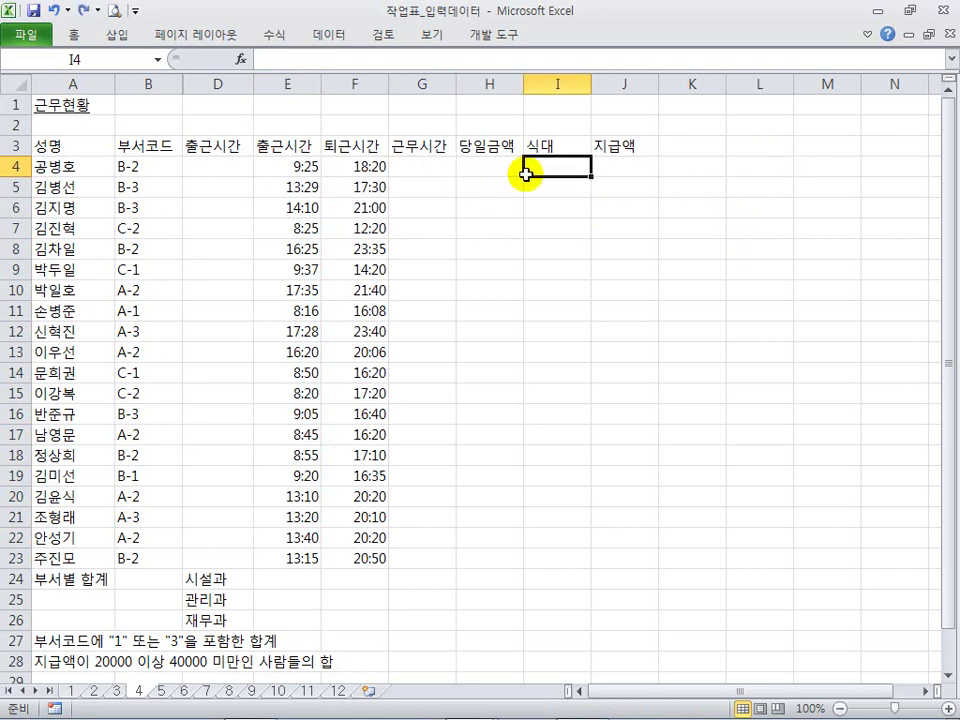
click(162, 690)
Step: Select the income figures B4:F23, then the rental sheet's 차종 entries and rental dates
click(316, 233)
drag(167, 168, 480, 553)
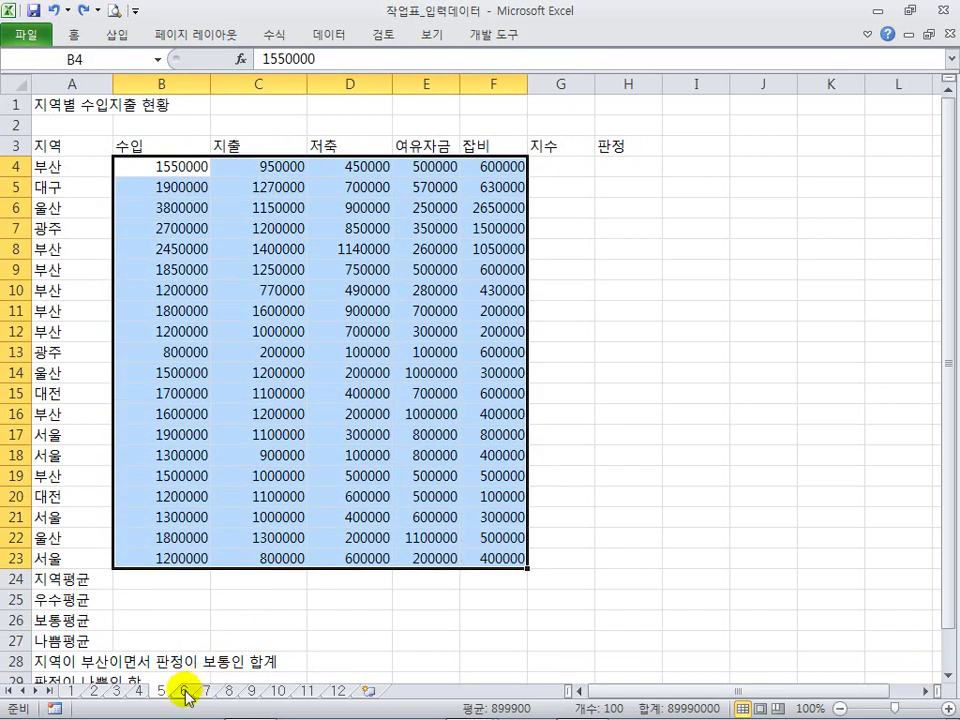
click(186, 690)
click(245, 434)
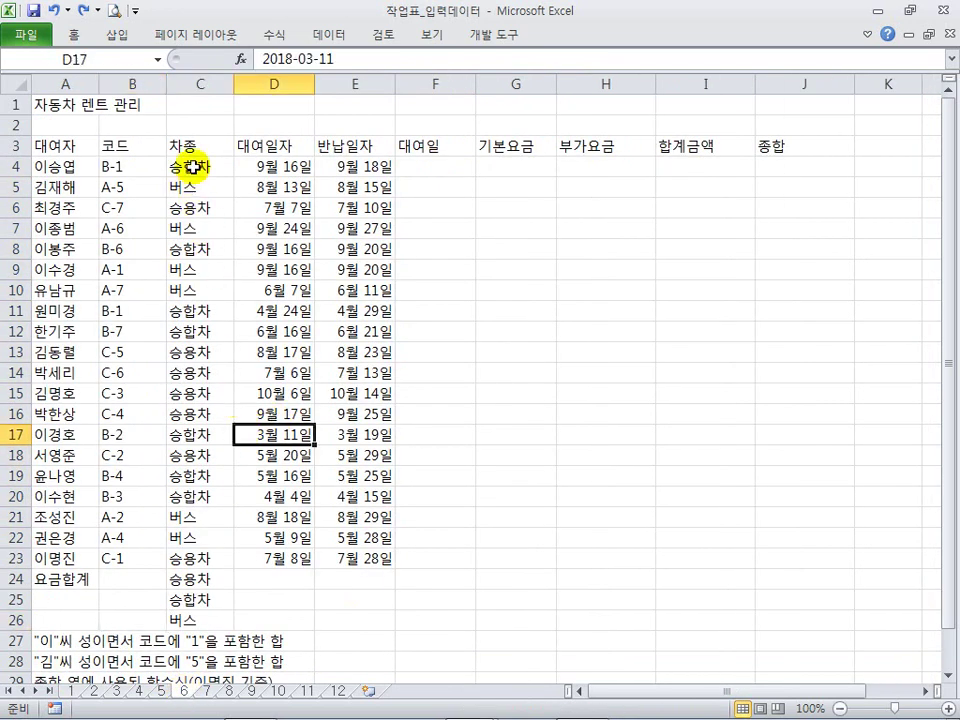
drag(193, 166, 203, 410)
click(285, 517)
mouse_move(288, 558)
mouse_down()
mouse_move(381, 549)
mouse_move(306, 189)
mouse_move(285, 208)
mouse_move(279, 561)
mouse_up()
click(283, 162)
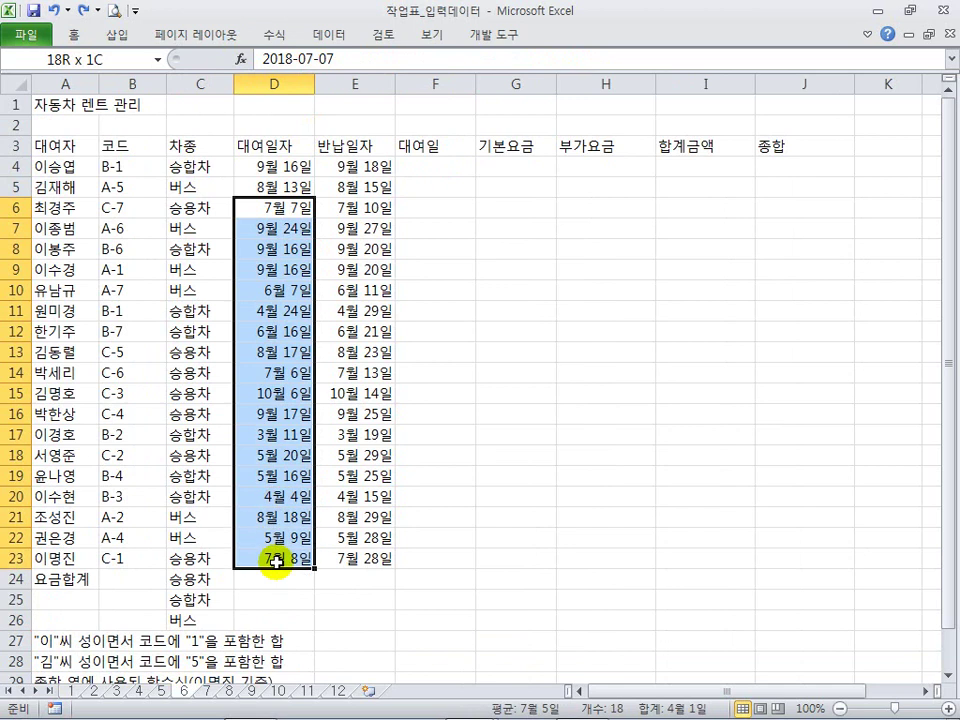
Step: Inspect the full dates stored in rental-date cells D12, D16, D23, D6 and D5
click(298, 336)
click(283, 166)
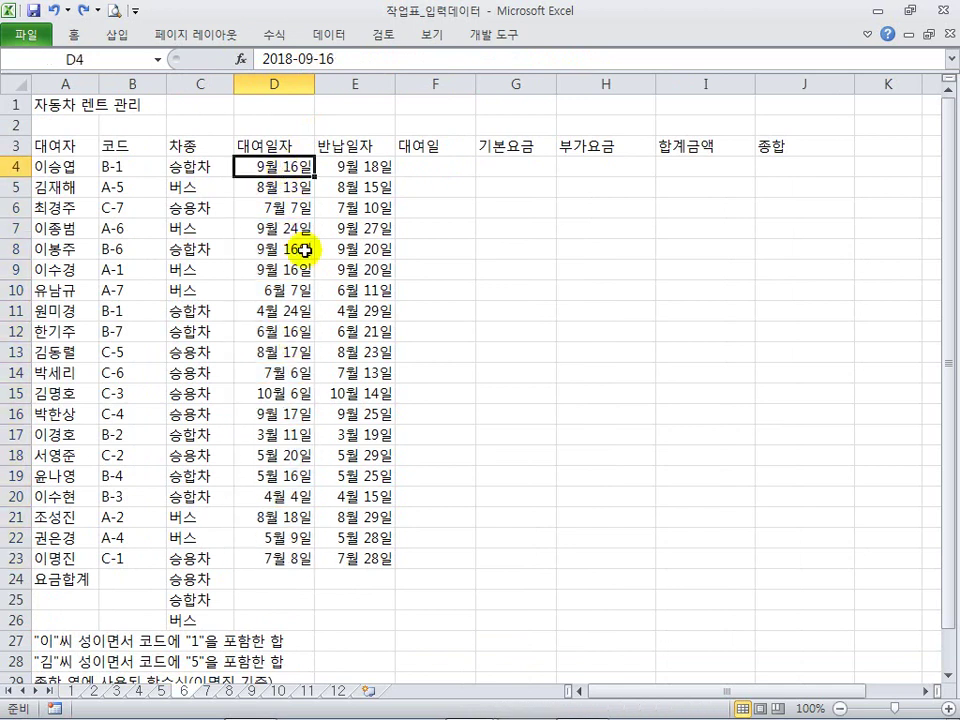
click(300, 411)
click(277, 556)
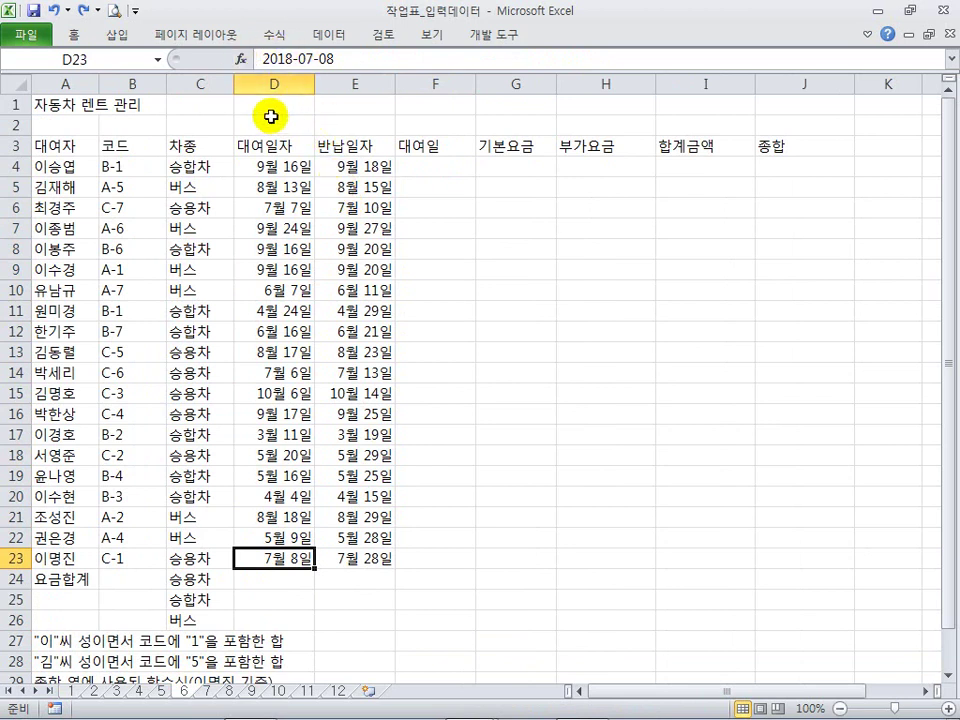
click(291, 171)
click(289, 208)
click(293, 186)
click(296, 171)
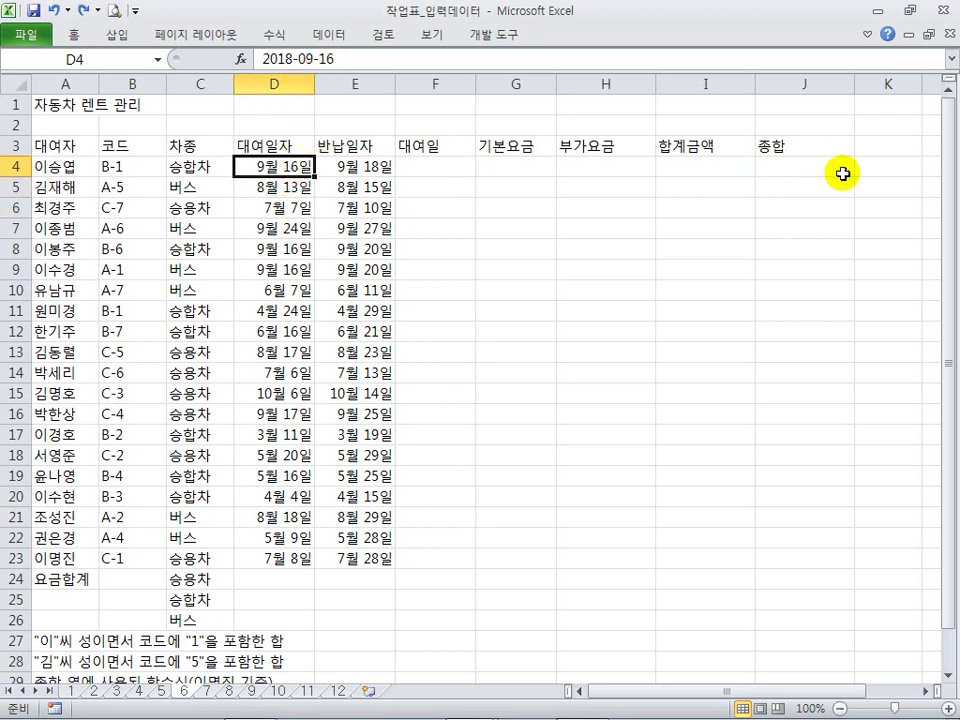
Step: Enter test date 9-16 in K4, check its date format on the Home tab, then delete it
click(875, 167)
text(9-16)
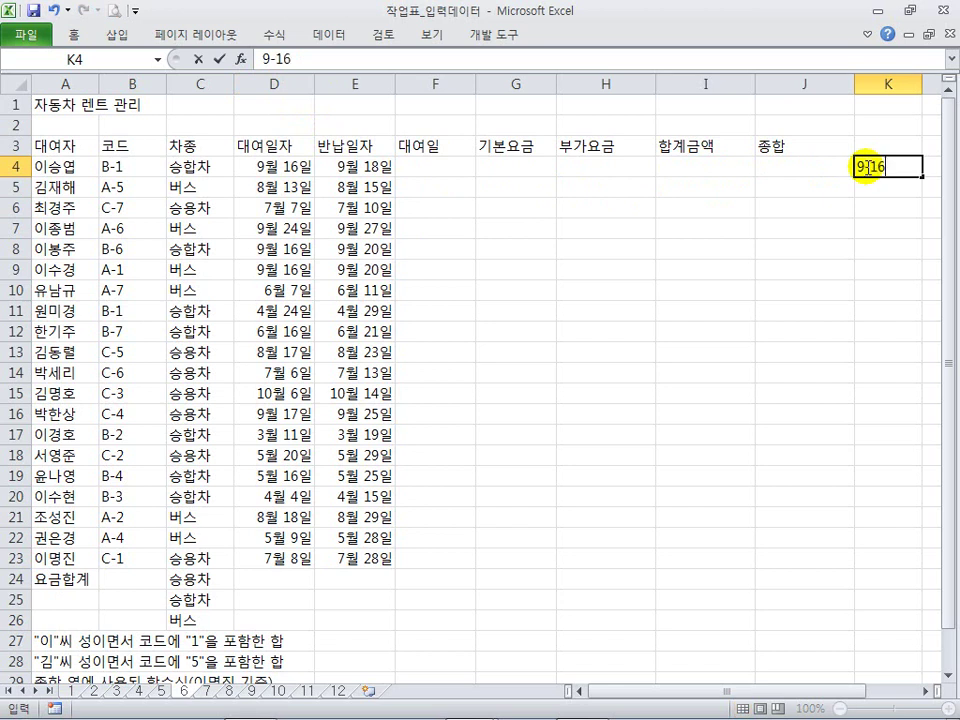
key(Return)
click(865, 169)
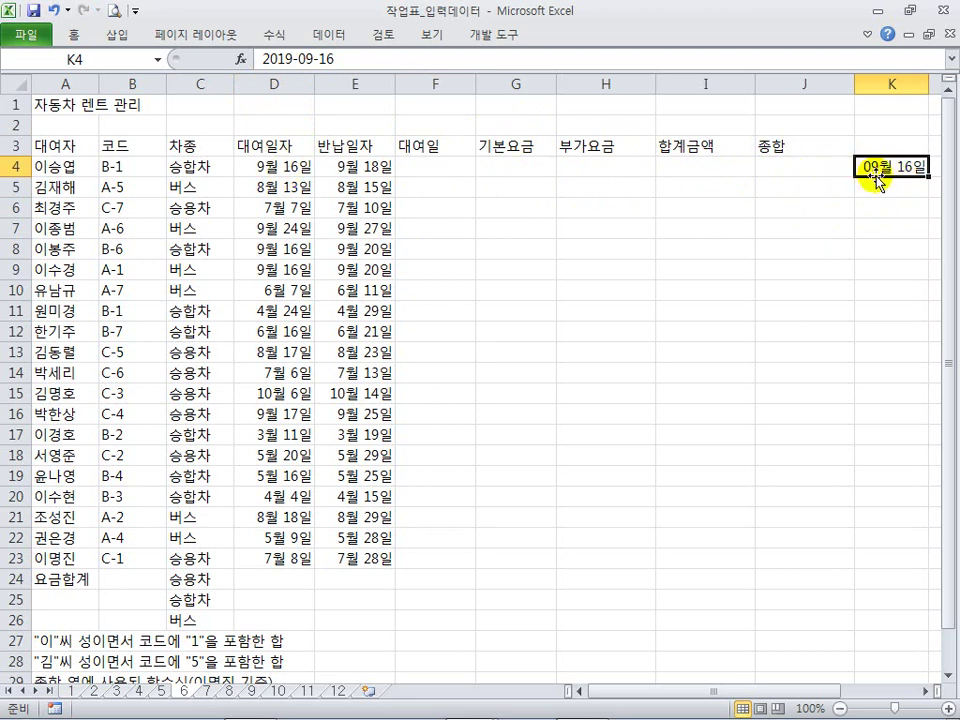
click(75, 32)
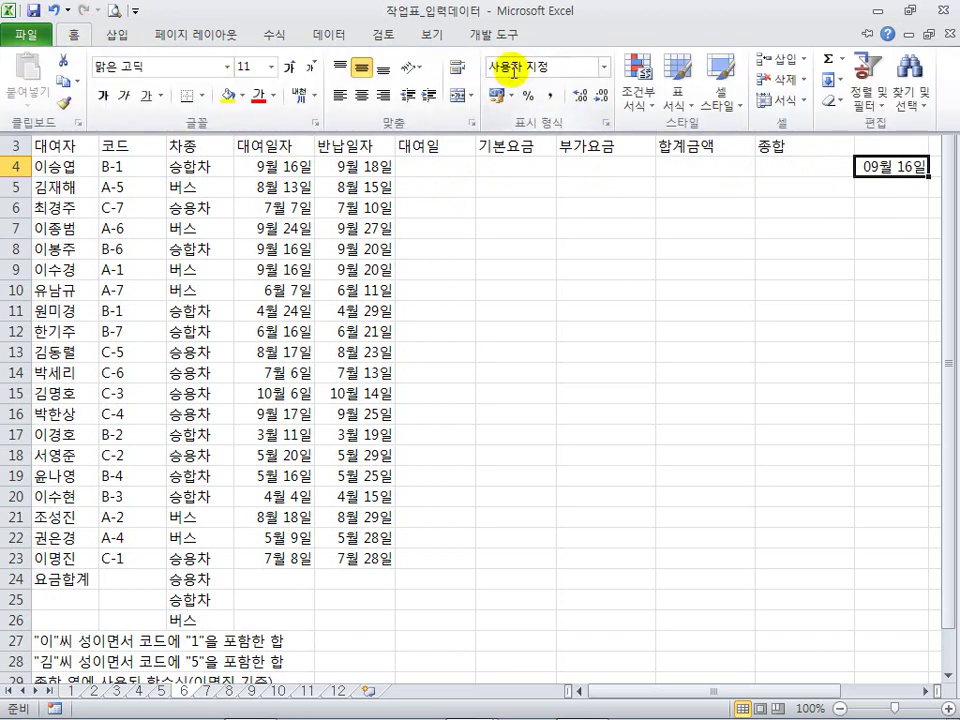
click(890, 166)
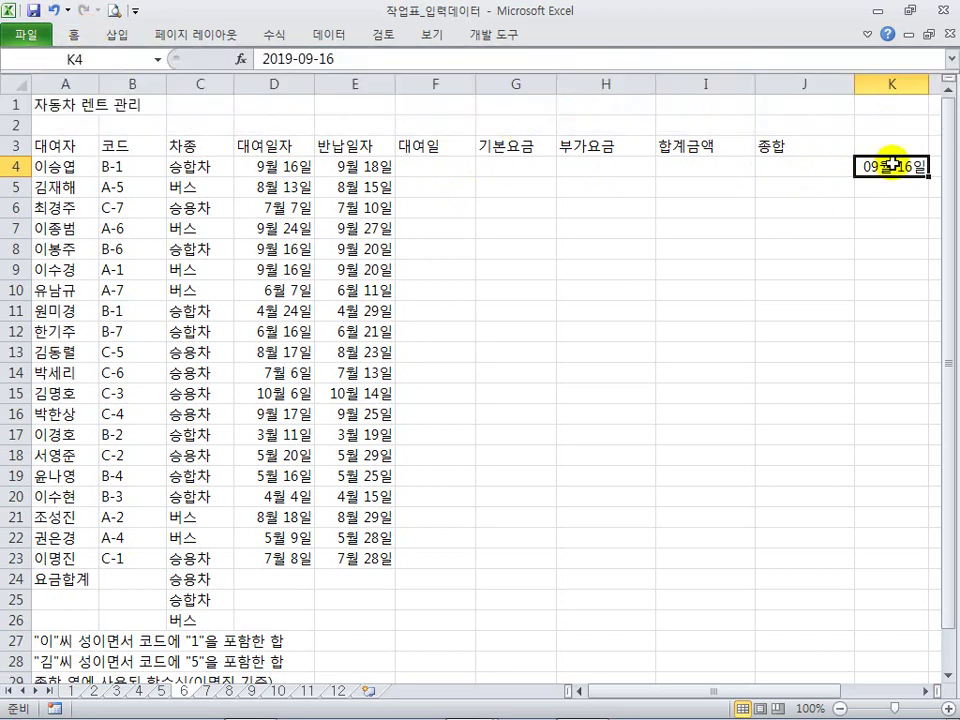
key(Delete)
click(831, 221)
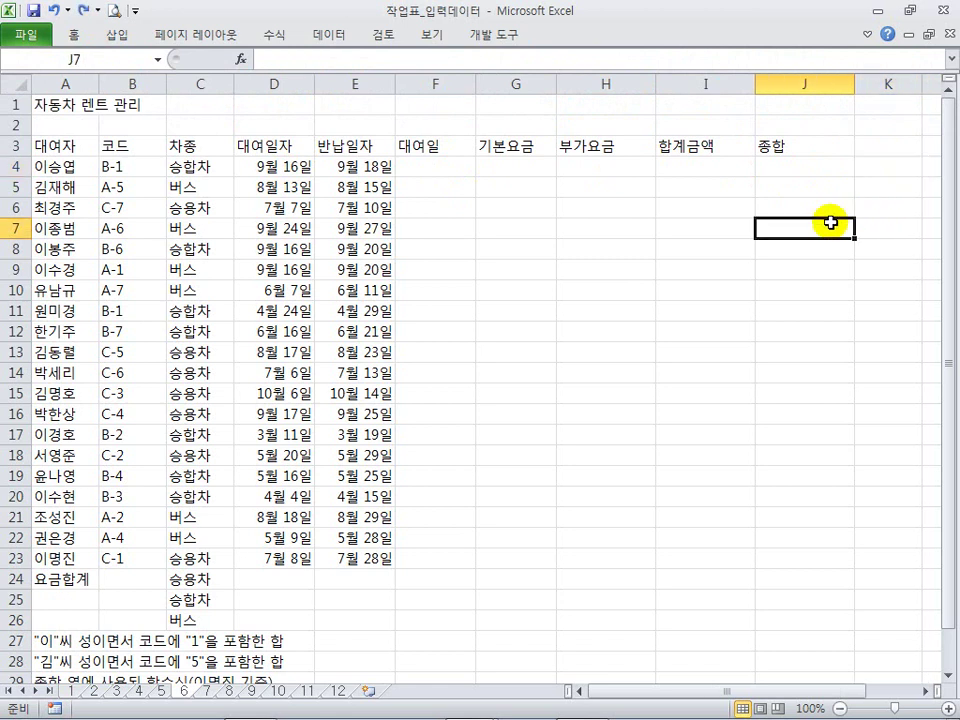
Step: Review sheet 7's sales analysis and sheet 8's order table, checking C9 and E14
click(207, 690)
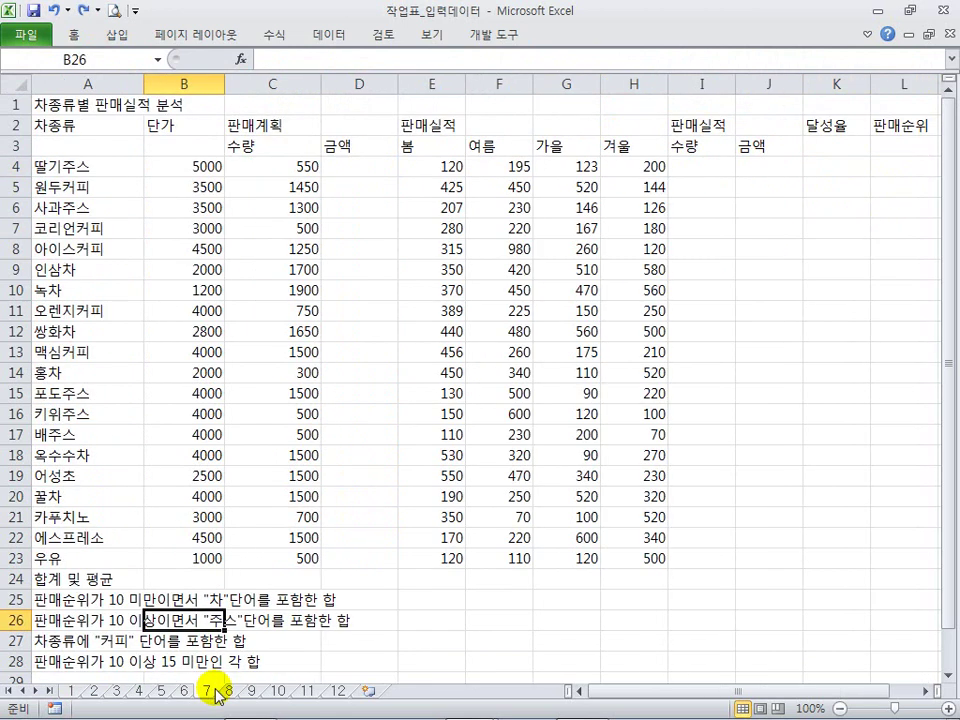
click(285, 331)
click(317, 262)
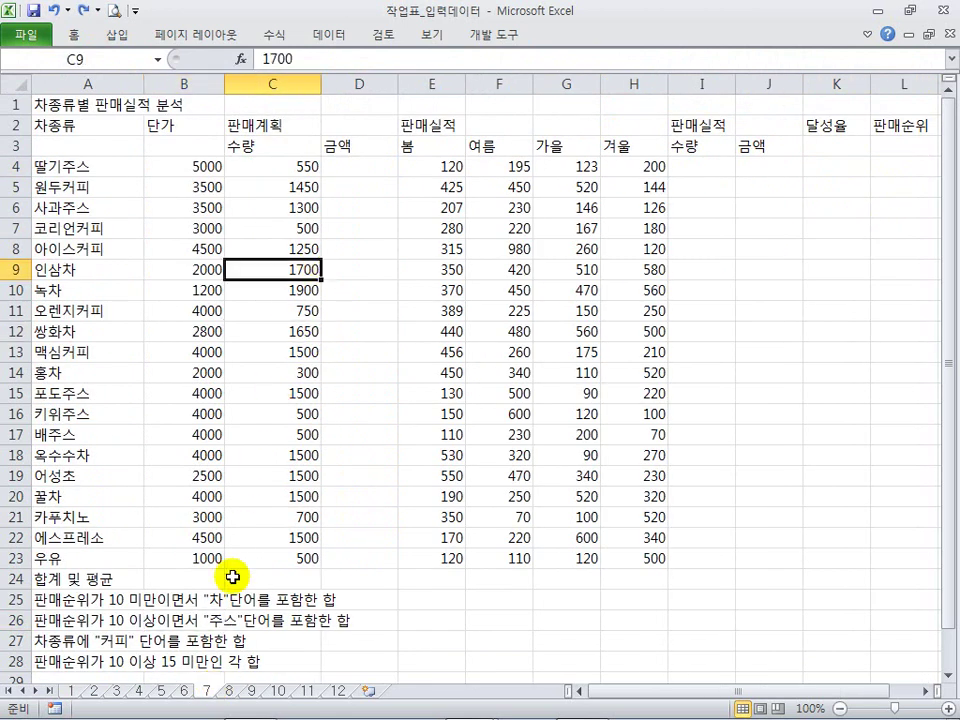
click(230, 690)
click(430, 330)
click(318, 334)
click(205, 352)
click(296, 370)
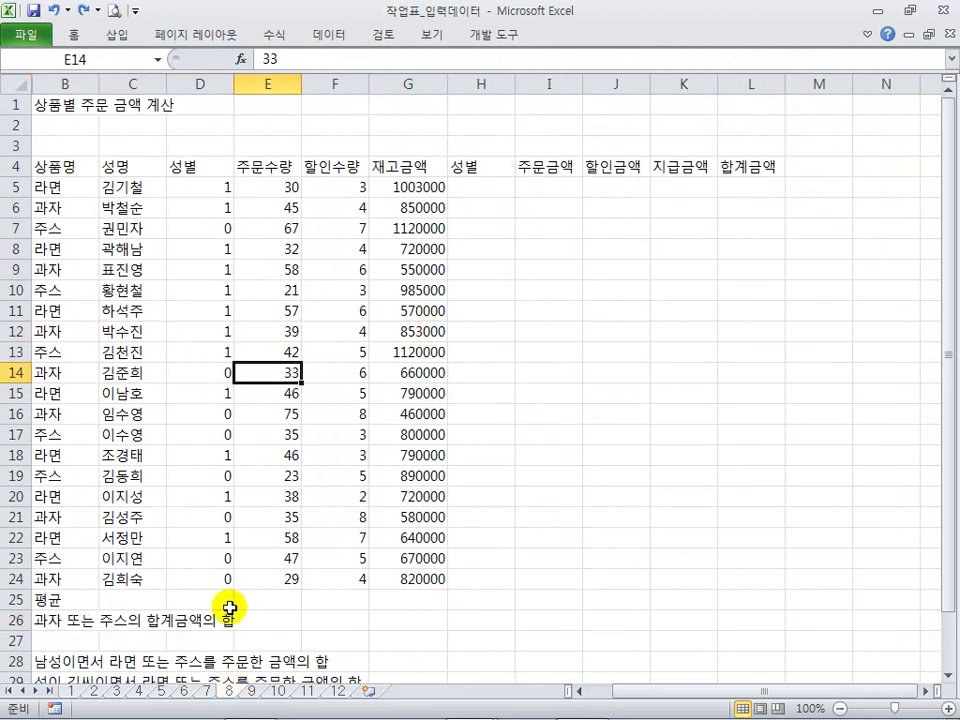
Step: Browse sheet 9's 취급기종 entries up to the IBM entry in B7
click(253, 690)
click(228, 372)
click(203, 288)
click(197, 265)
click(196, 229)
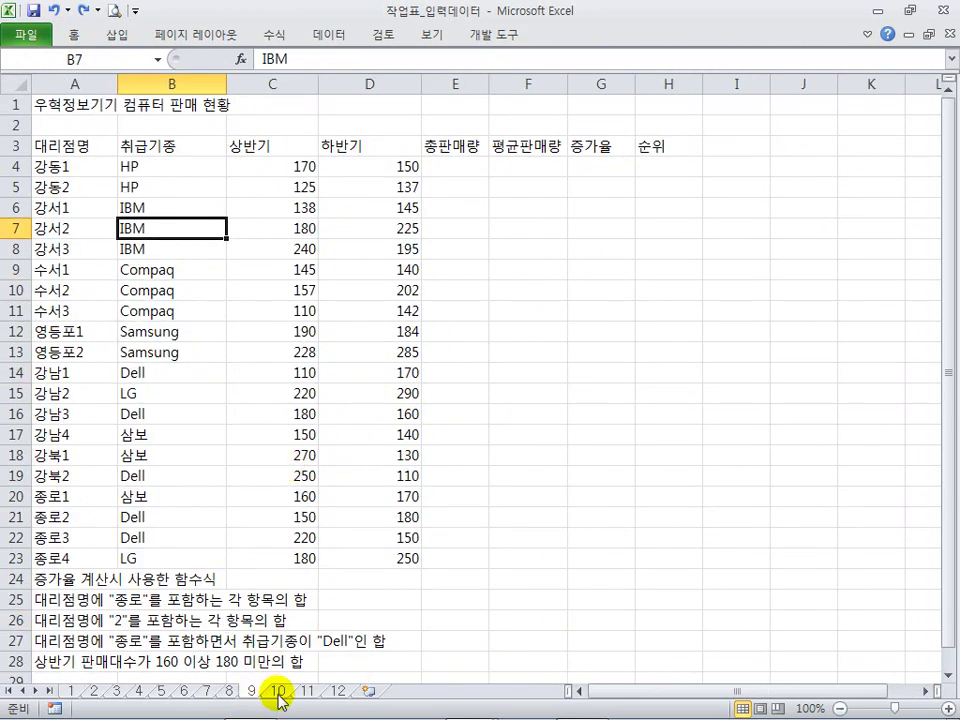
Step: On sheet 10, multi-select the blank 자동이체 cells G4:G5, G9, G12:G15, G18:G21 and H20
click(279, 692)
click(373, 494)
click(488, 170)
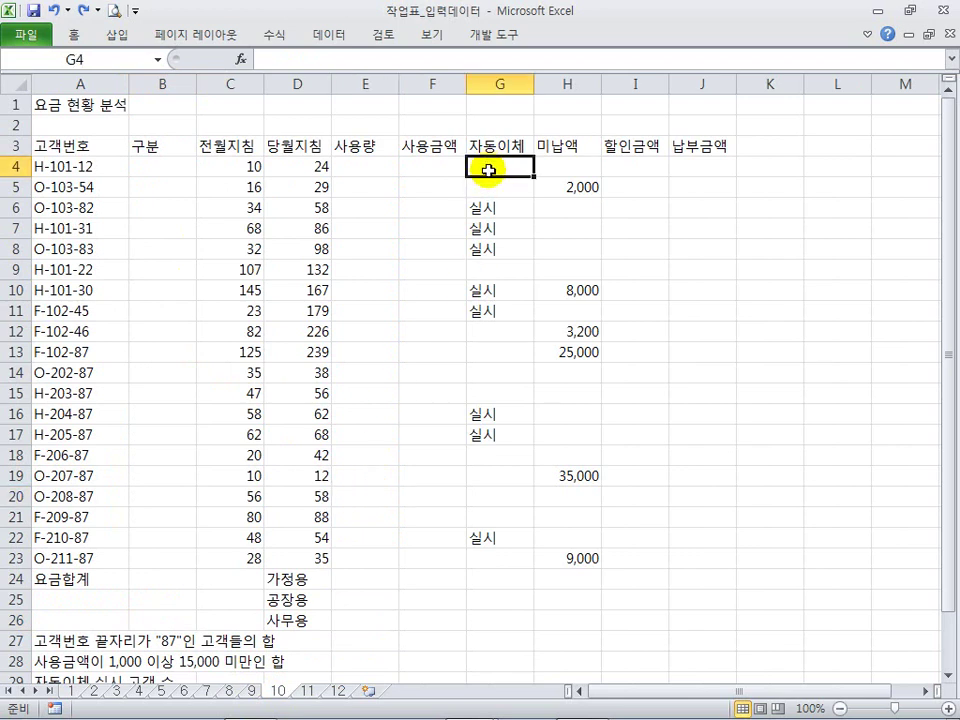
drag(488, 170, 488, 188)
ctrl+click(491, 269)
drag(491, 331, 489, 403)
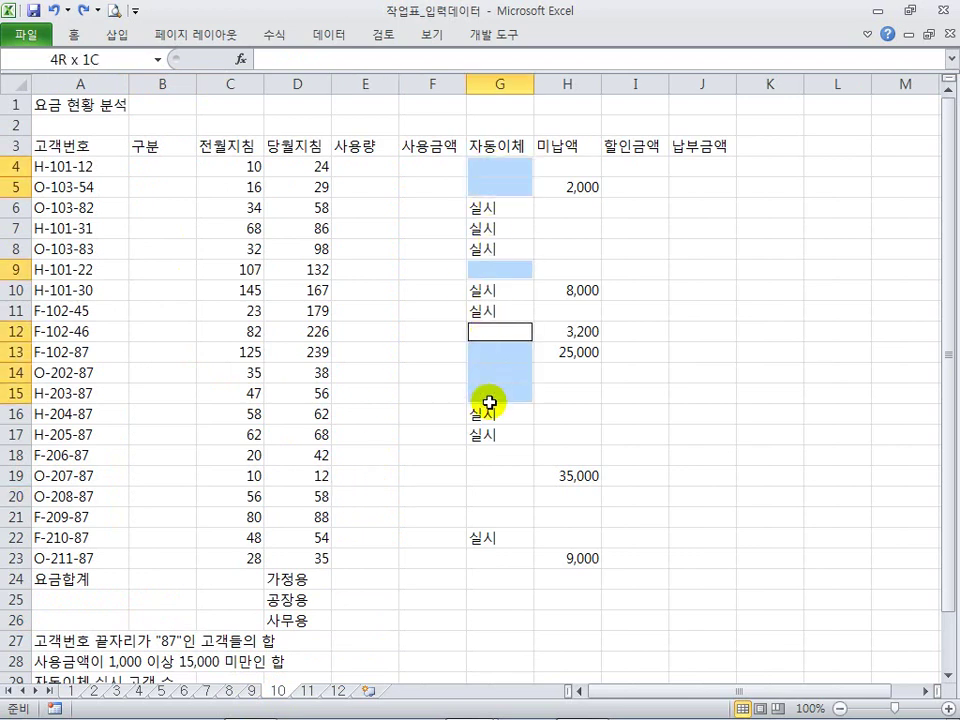
drag(478, 457, 480, 519)
ctrl+click(566, 498)
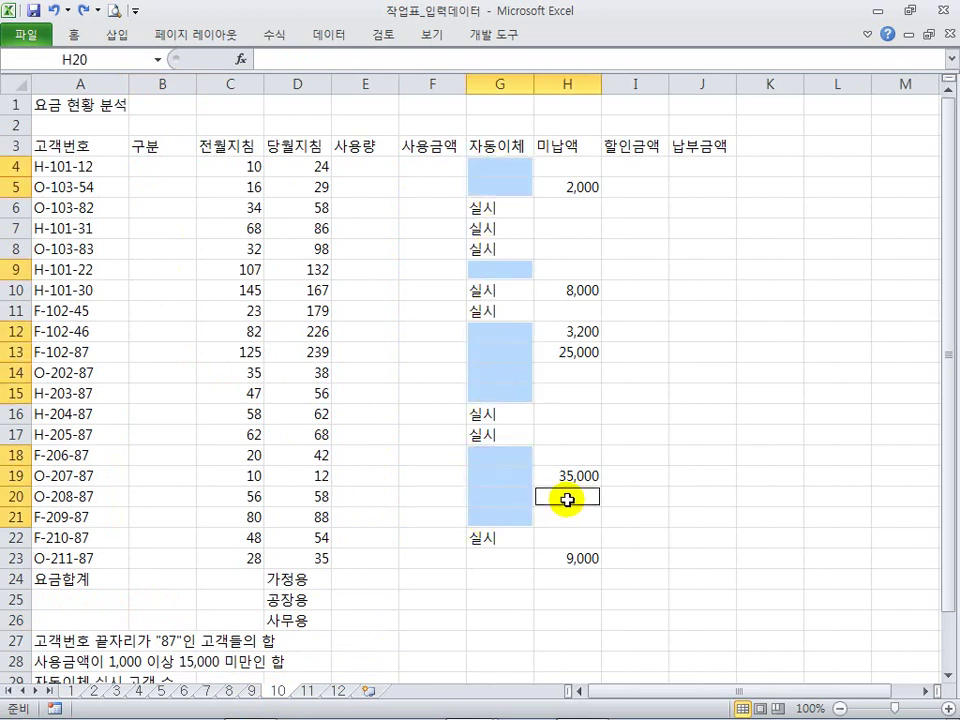
click(634, 413)
Step: On sheet 11's gift list, select customer rows 11–15 in columns B–D, then check E9
click(307, 690)
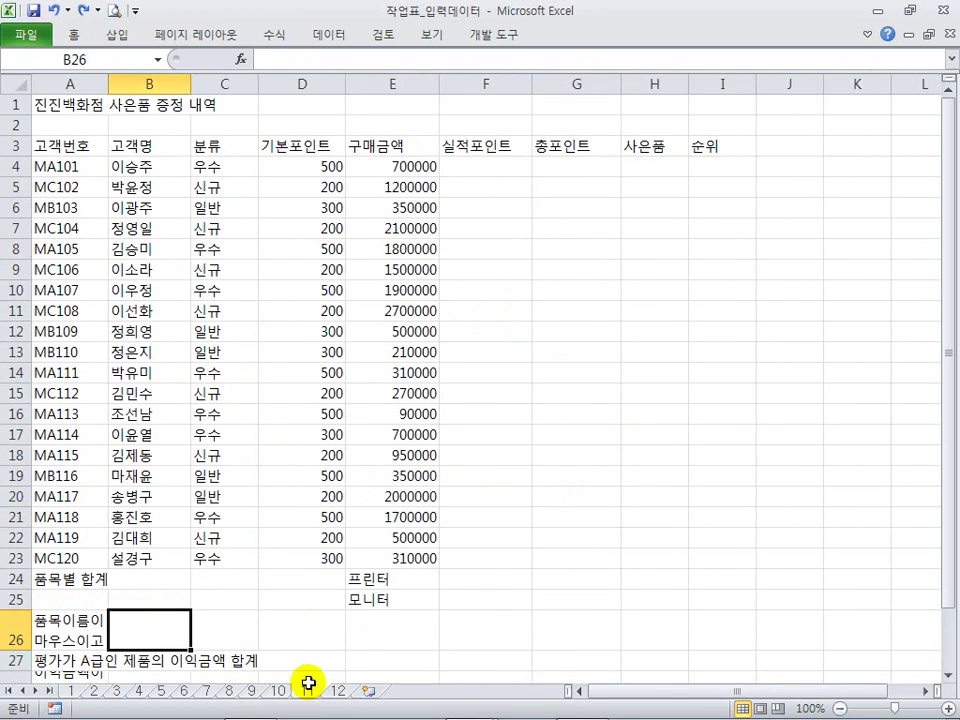
click(420, 428)
drag(150, 310, 313, 392)
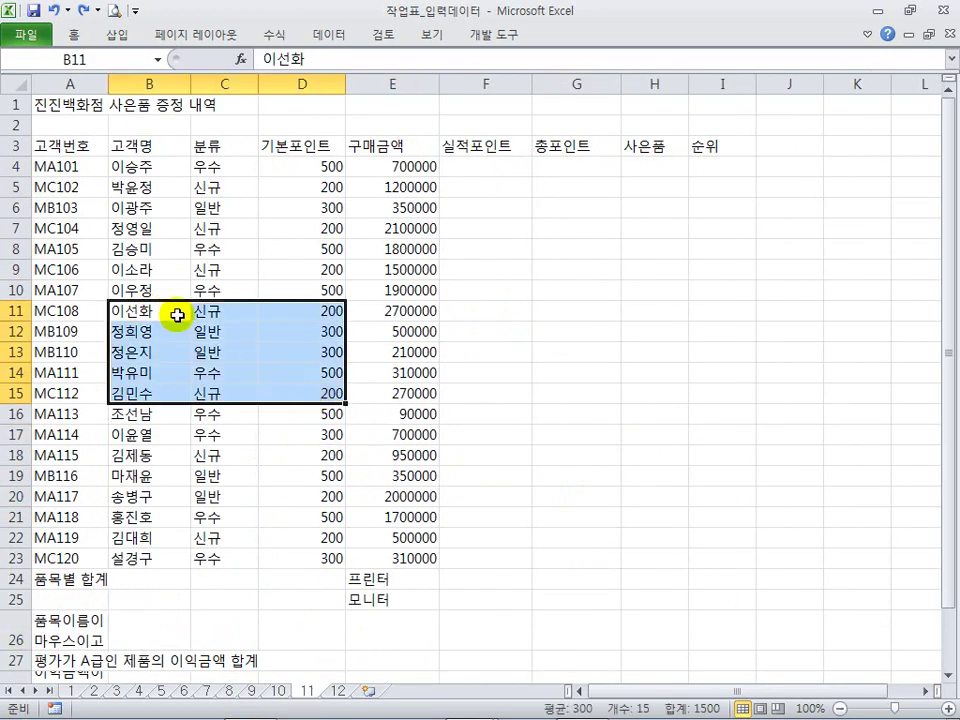
click(311, 253)
click(356, 268)
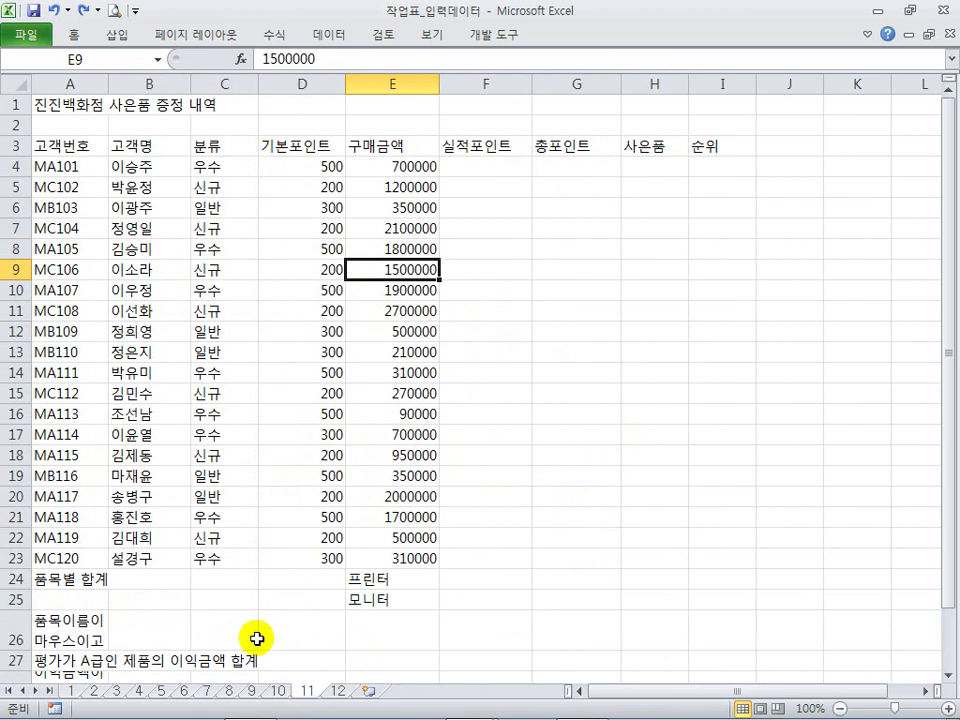
Step: Browse sheet 12's profit table, ending on the 입고가 value in E11
click(338, 690)
scroll(276, 392, up, 3)
click(228, 268)
click(86, 252)
click(200, 290)
click(360, 311)
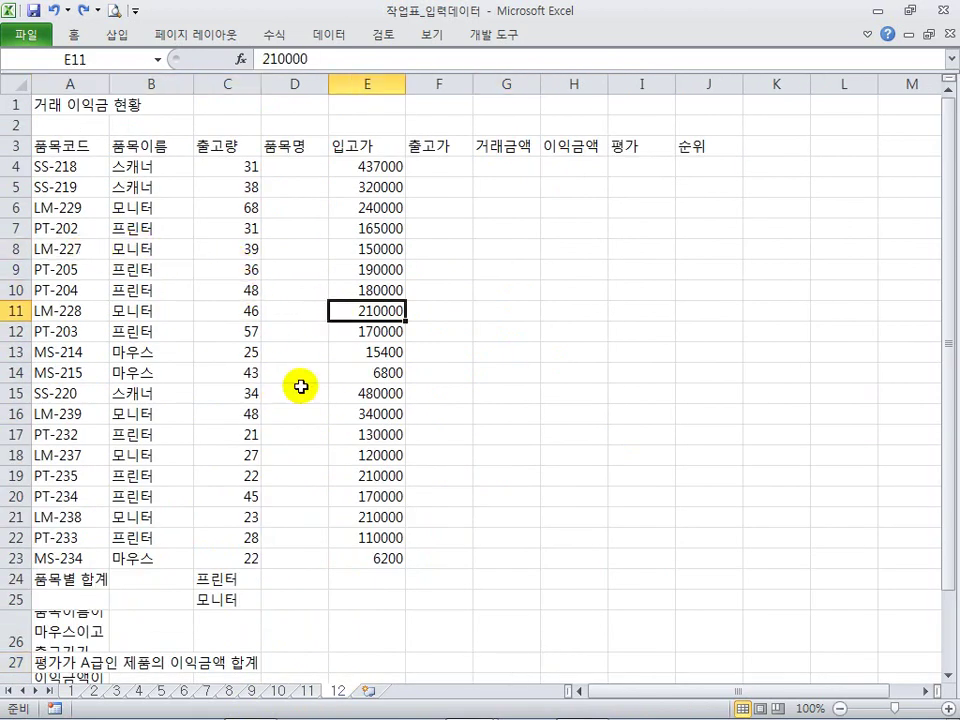
Step: On sheet 11, select F4:I23, the table, and the 구매금액 and 기본포인트 columns, then return to sheet 1
click(310, 690)
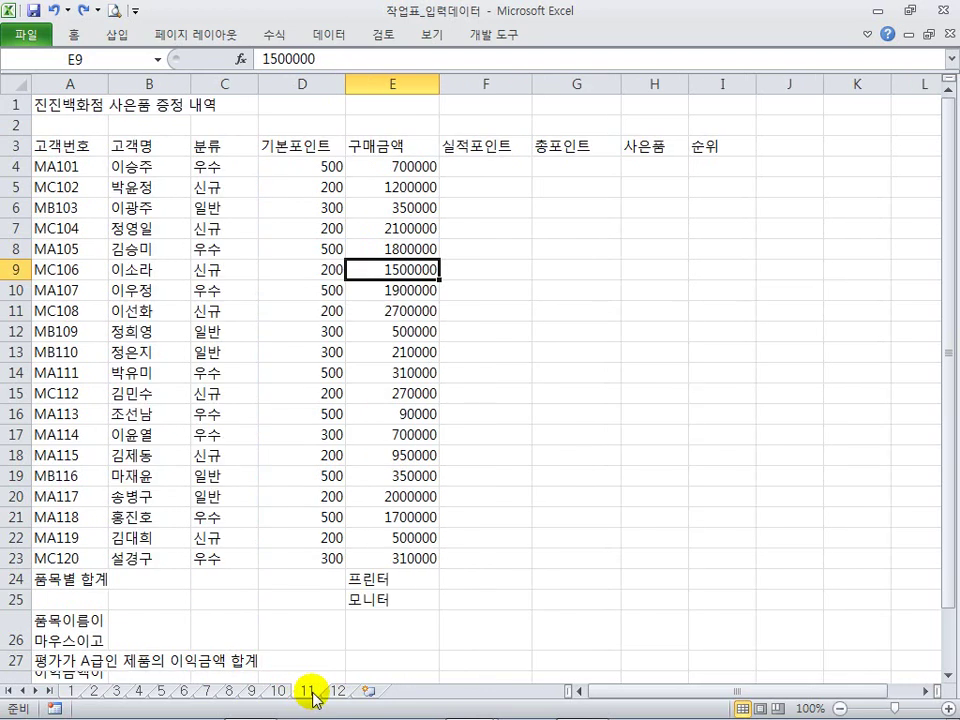
click(318, 270)
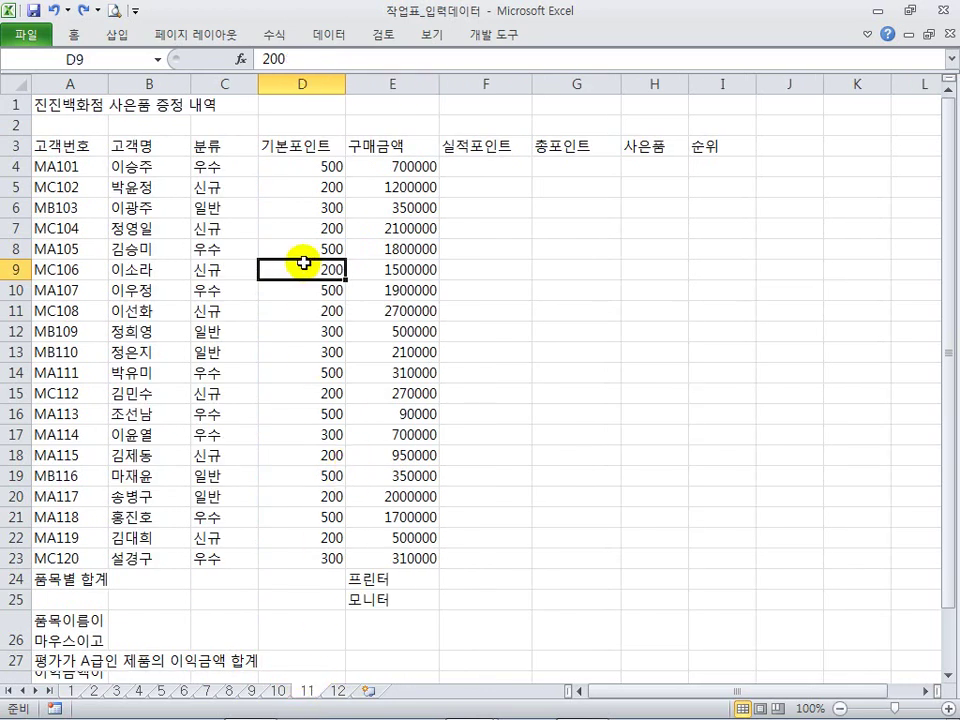
drag(480, 165, 735, 548)
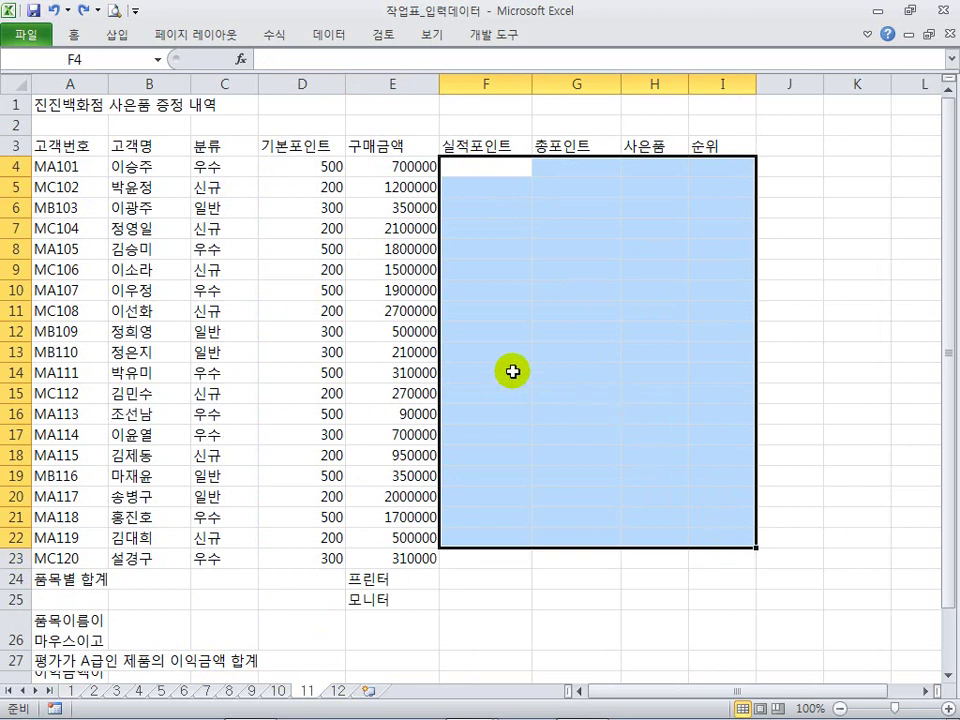
drag(68, 149, 656, 555)
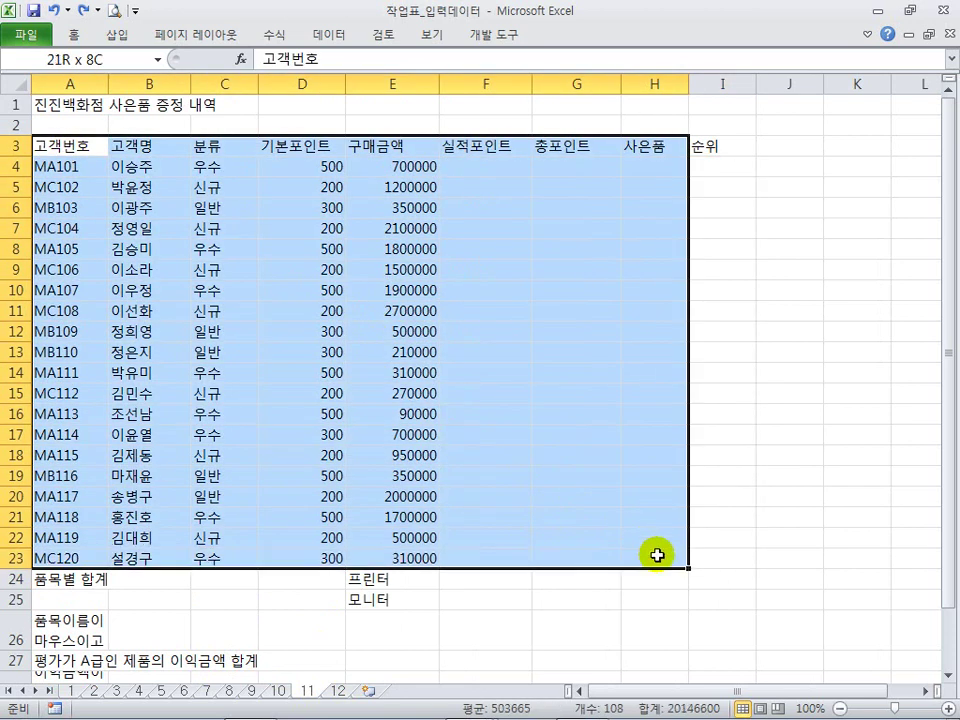
click(450, 434)
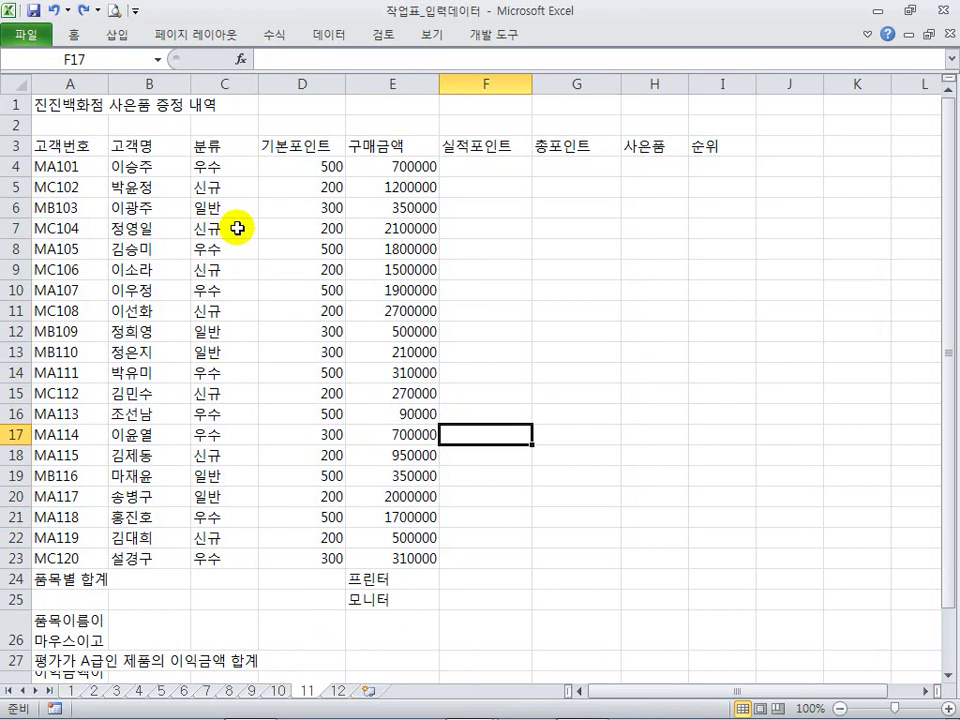
click(300, 166)
drag(392, 170, 397, 558)
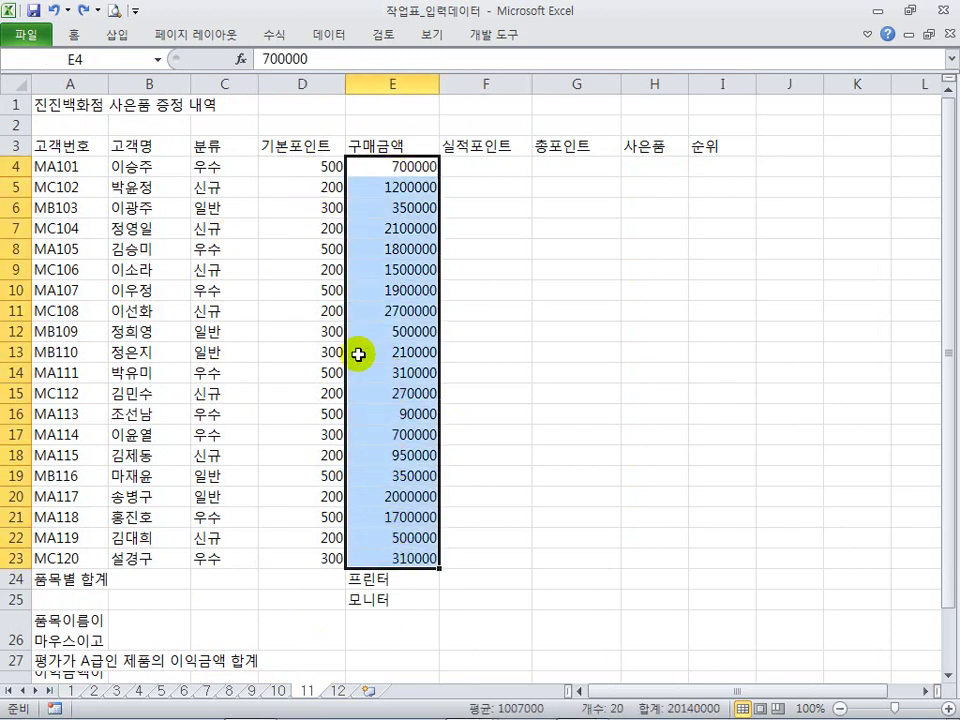
drag(317, 167, 320, 540)
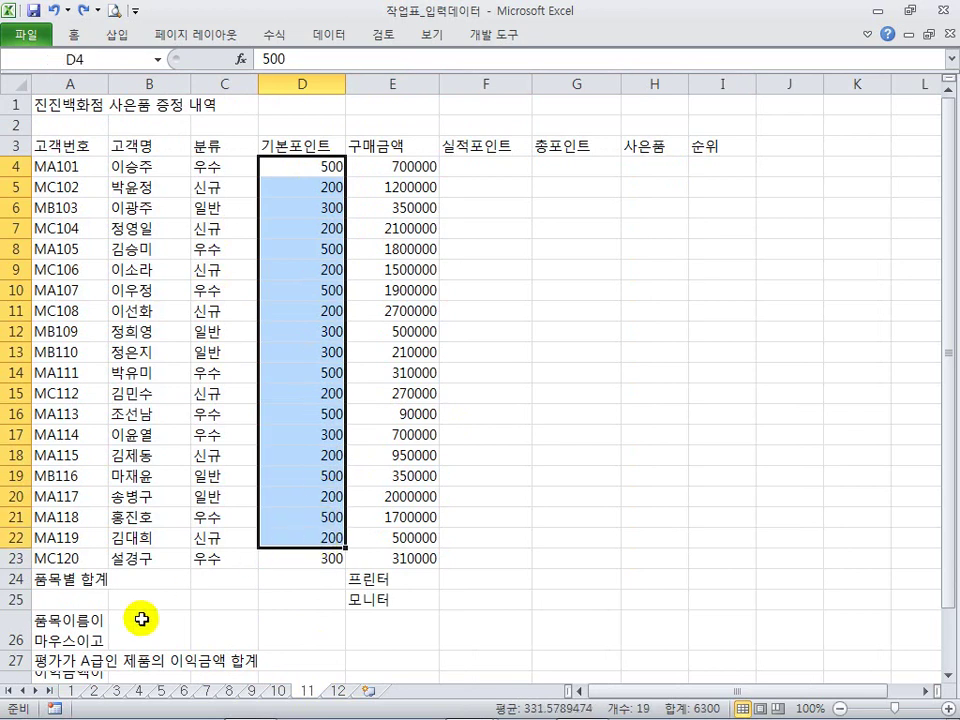
click(72, 690)
click(270, 340)
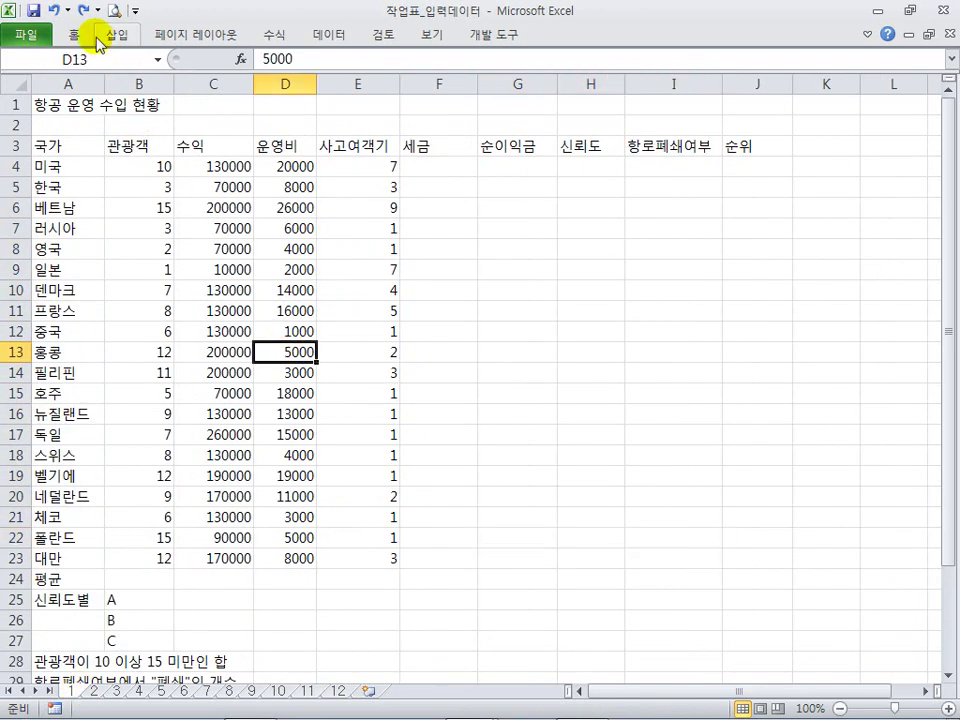
Step: Toggle the ribbon with Ctrl+F1, then check the airline table's values in C6, B5, B8 and C9
click(75, 33)
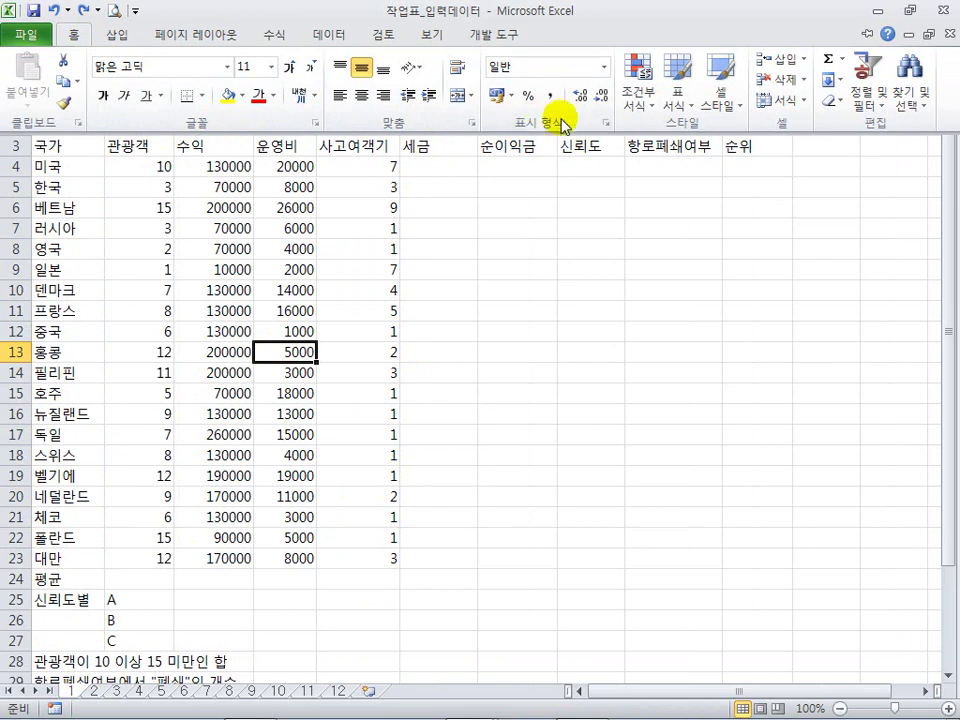
key(ctrl+F1)
click(197, 205)
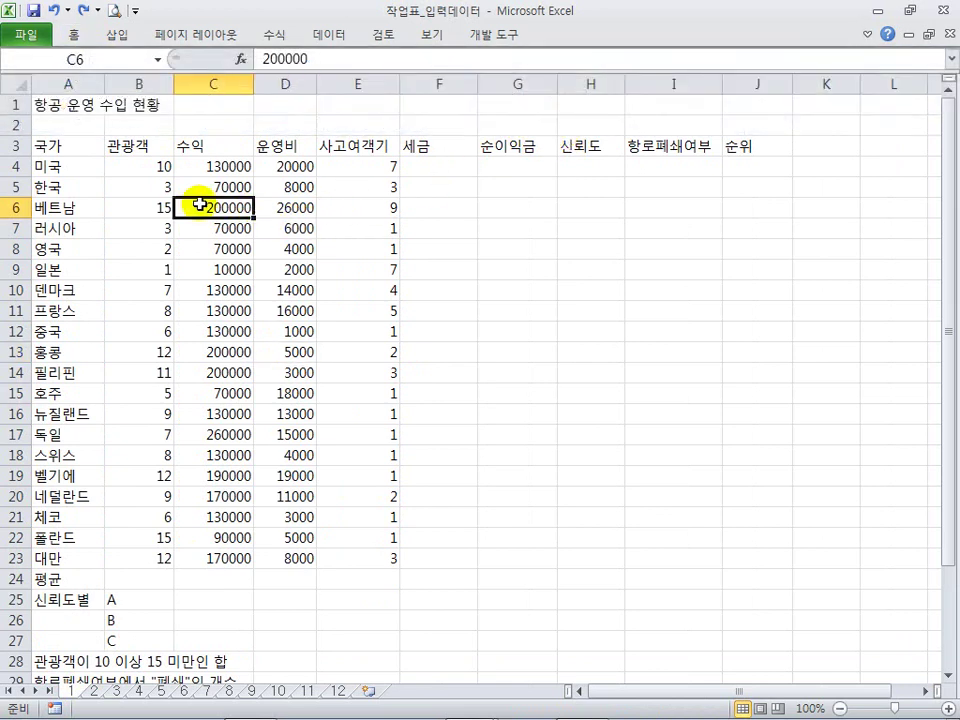
click(150, 186)
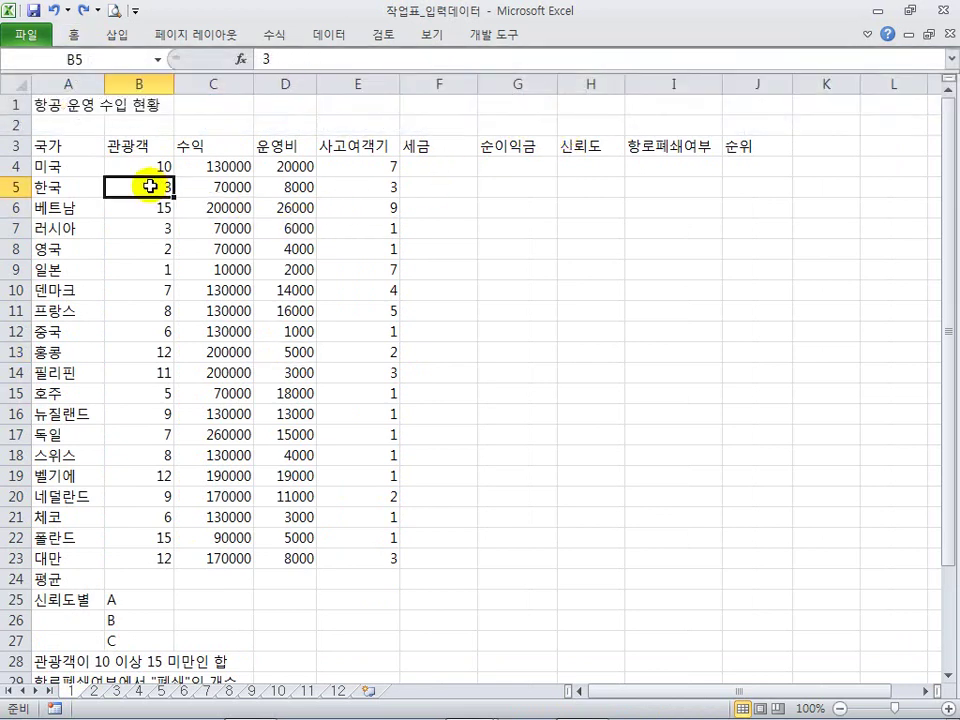
click(160, 248)
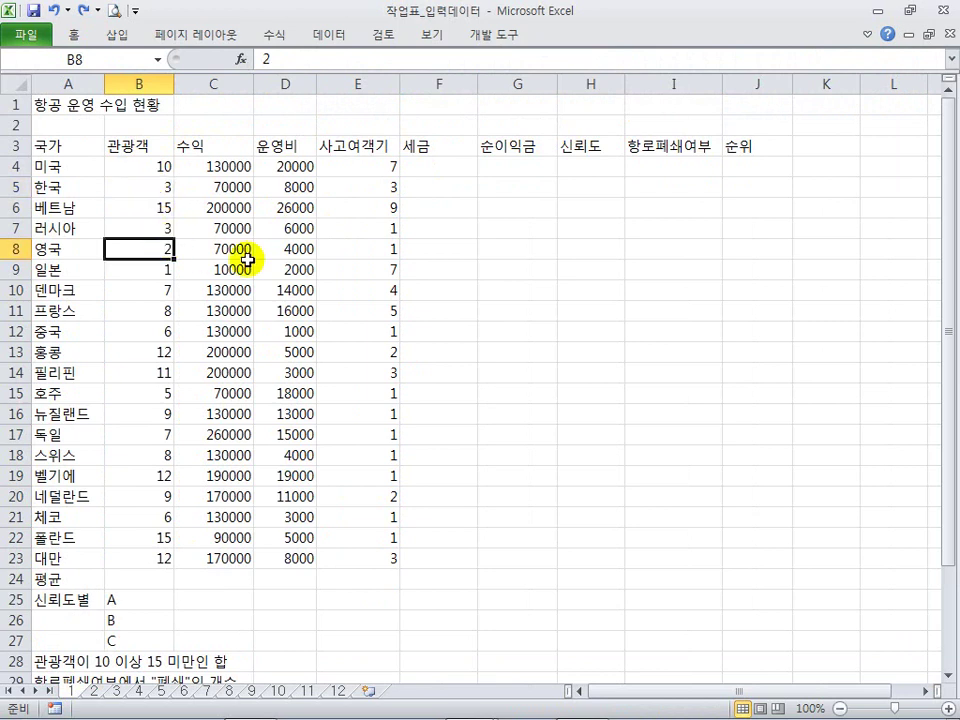
click(240, 266)
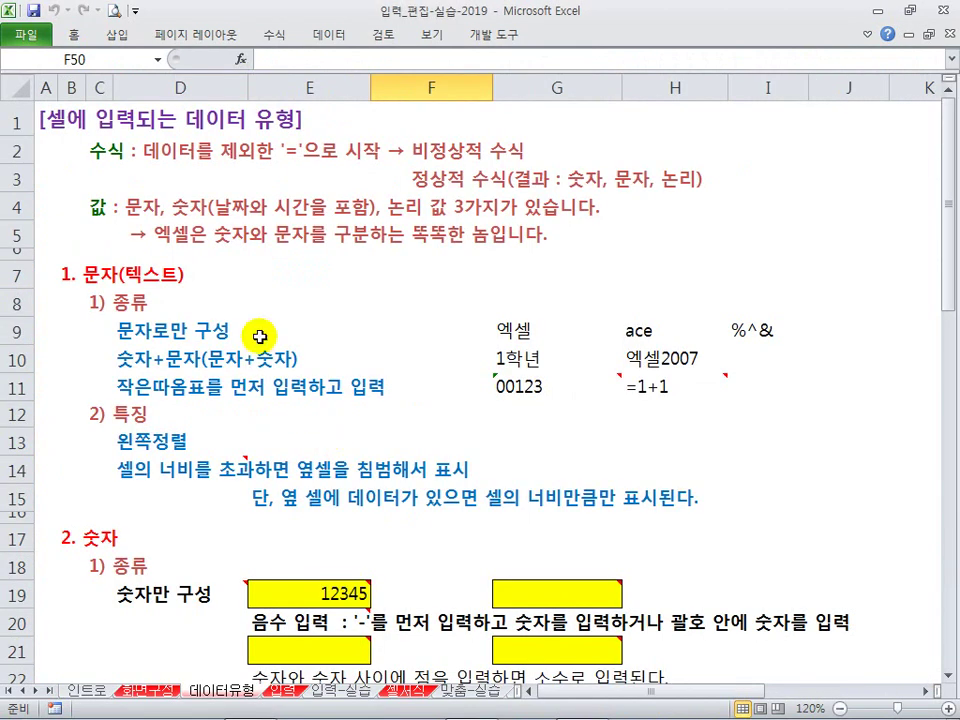
Step: Delete the two time entries in E28:F28
drag(120, 152, 520, 424)
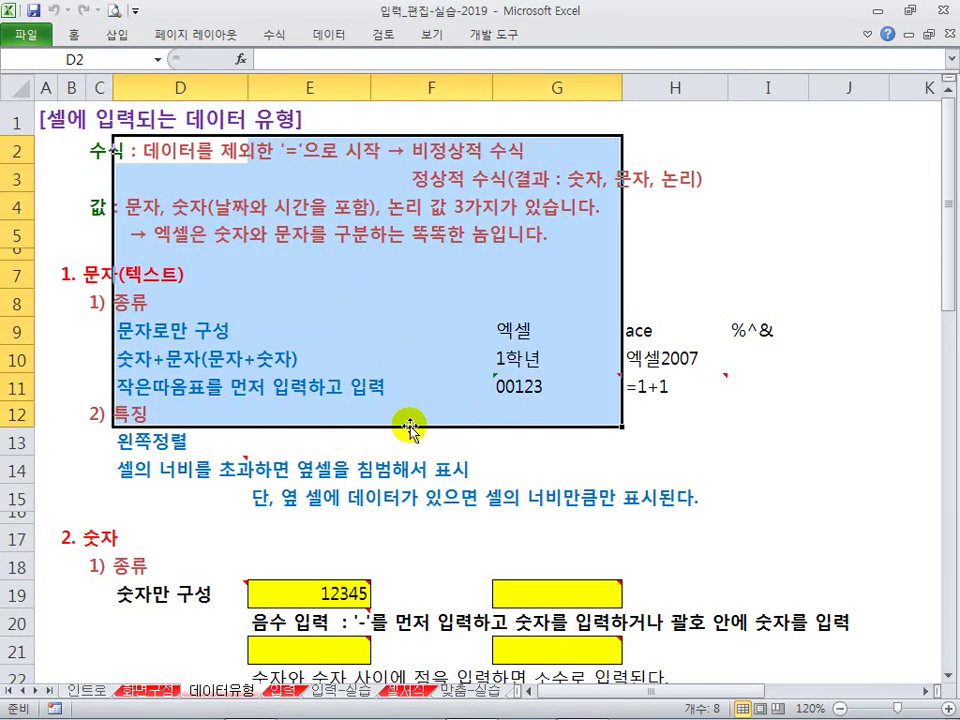
scroll(411, 429, down, 4)
scroll(220, 350, down, 2)
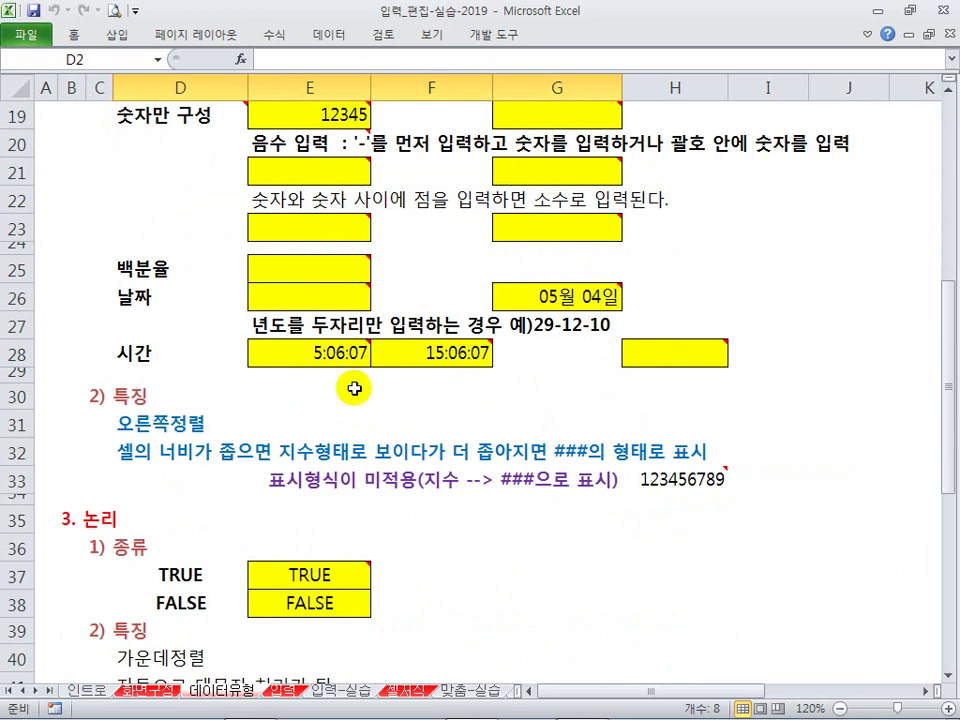
click(358, 350)
drag(358, 350, 439, 354)
key(Delete)
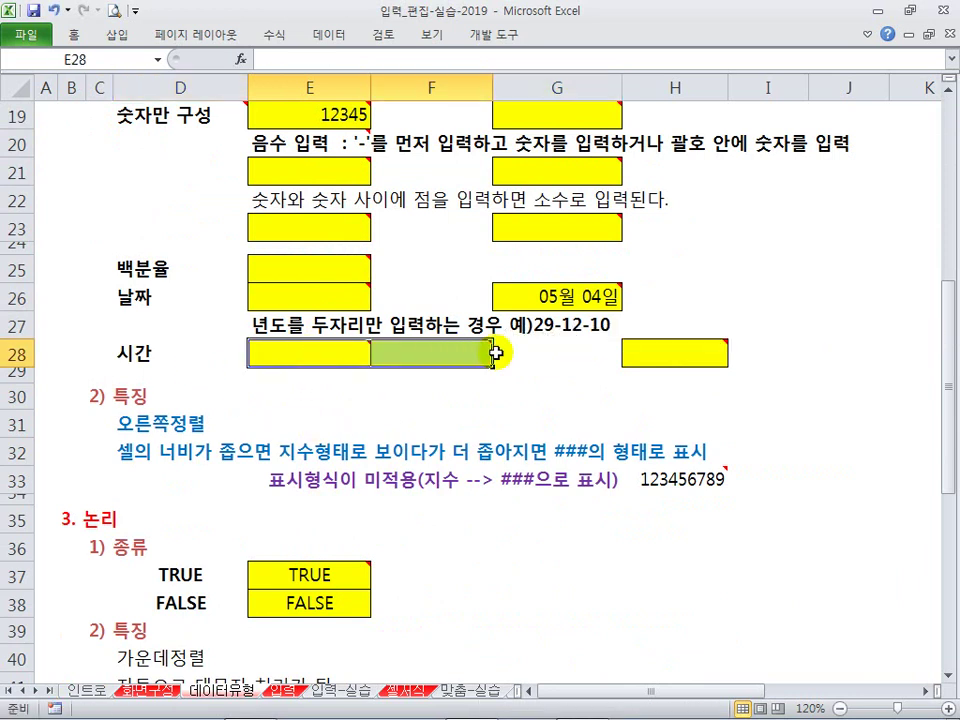
Step: Delete the date in G26 and the TRUE/FALSE values in E37:E38
click(508, 289)
key(Delete)
click(458, 420)
scroll(458, 420, down, 2)
click(349, 424)
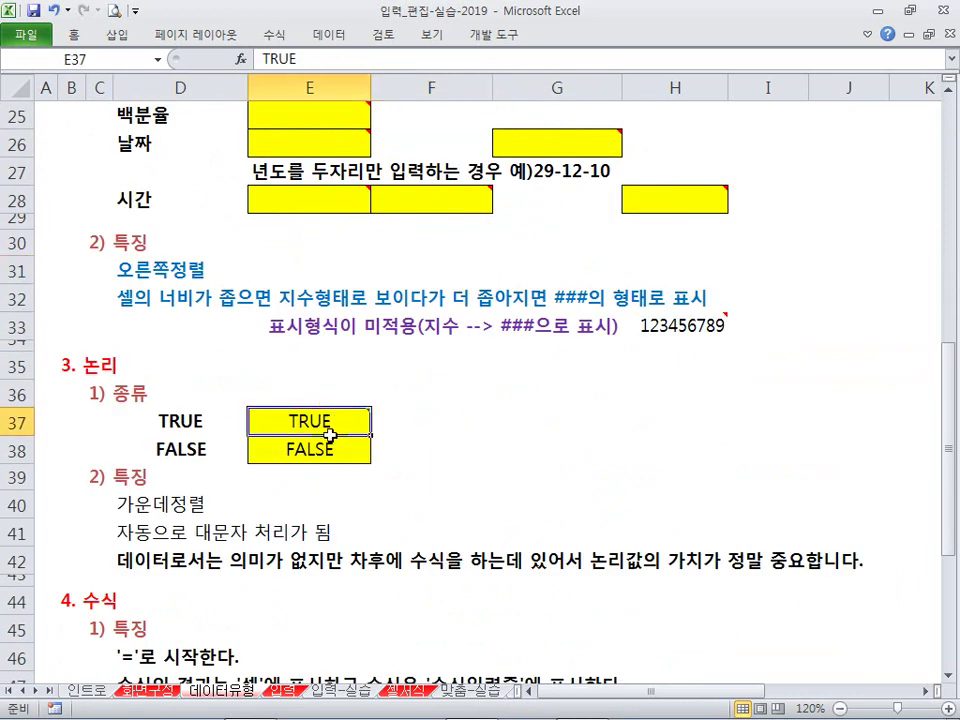
drag(349, 424, 362, 449)
key(Delete)
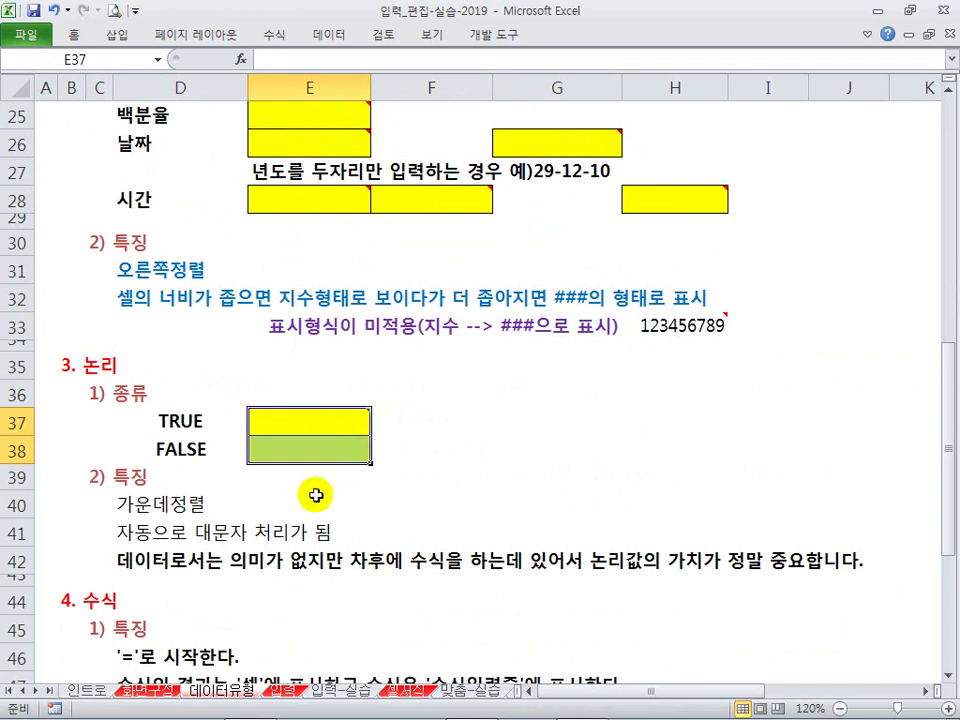
click(442, 369)
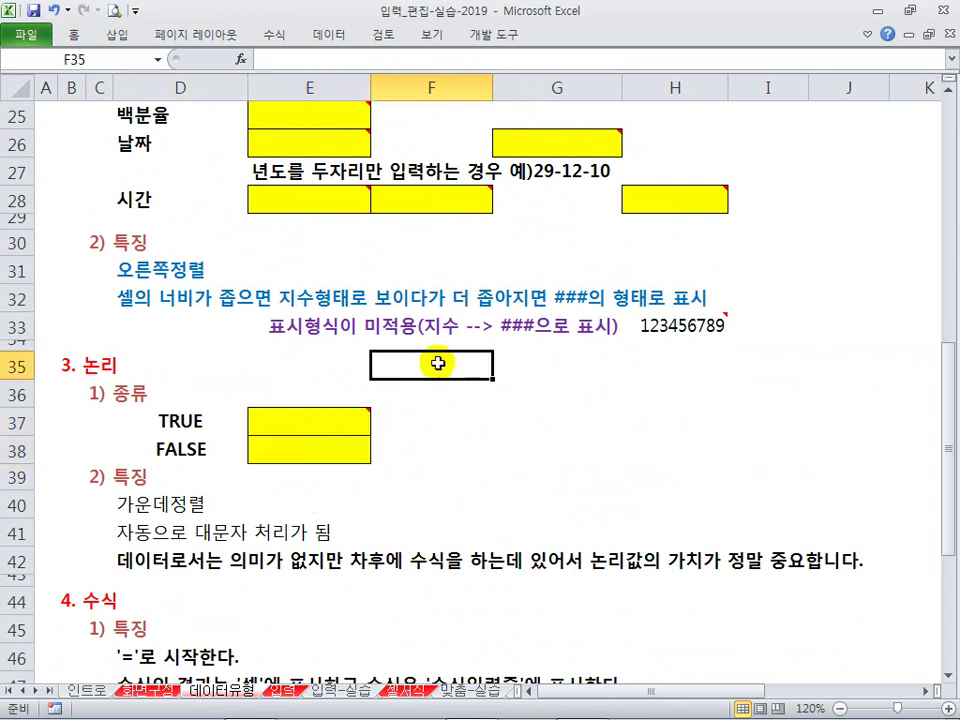
Step: Go to the 입력 sheet and highlight several heading areas of the guide
click(287, 695)
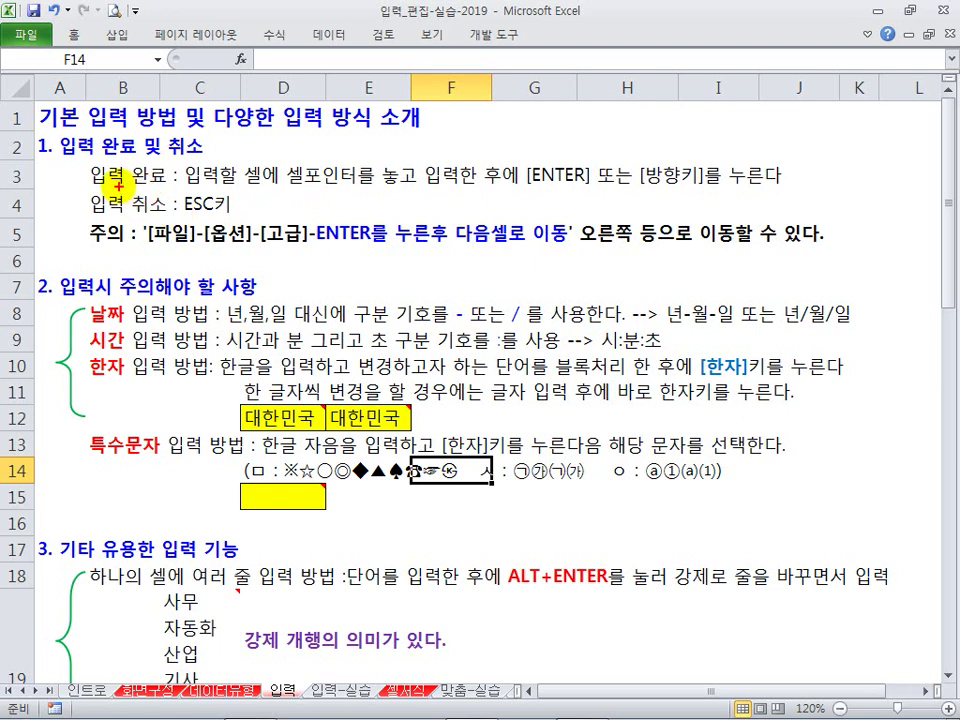
mouse_move(82, 160)
mouse_down()
mouse_move(99, 178)
mouse_move(170, 196)
mouse_up()
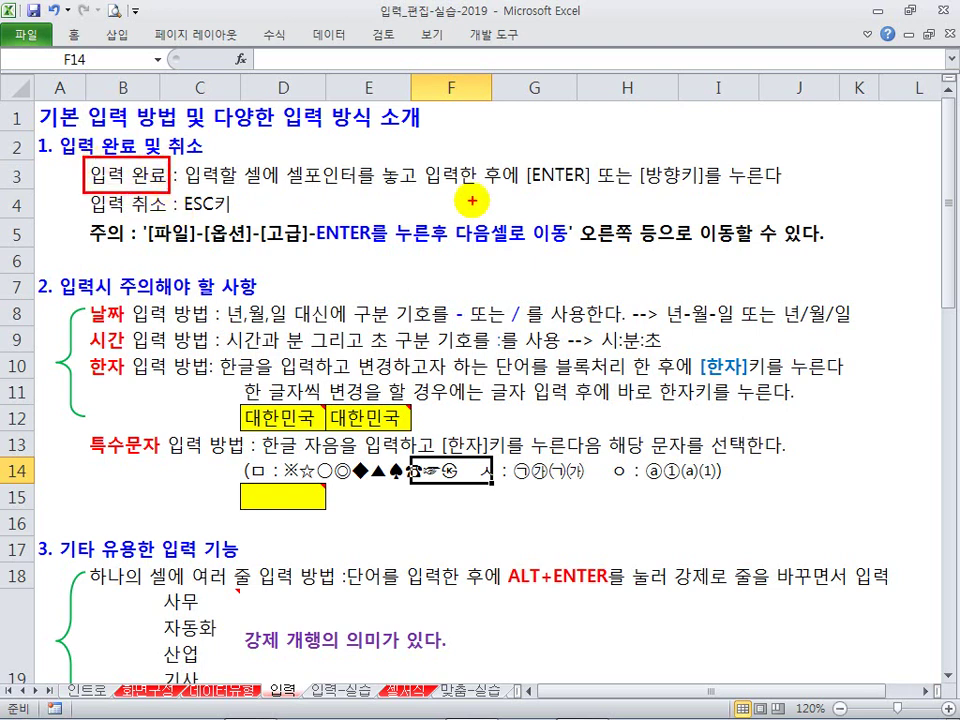
mouse_move(518, 158)
mouse_down()
mouse_move(566, 190)
mouse_move(590, 192)
mouse_up()
drag(633, 157, 709, 192)
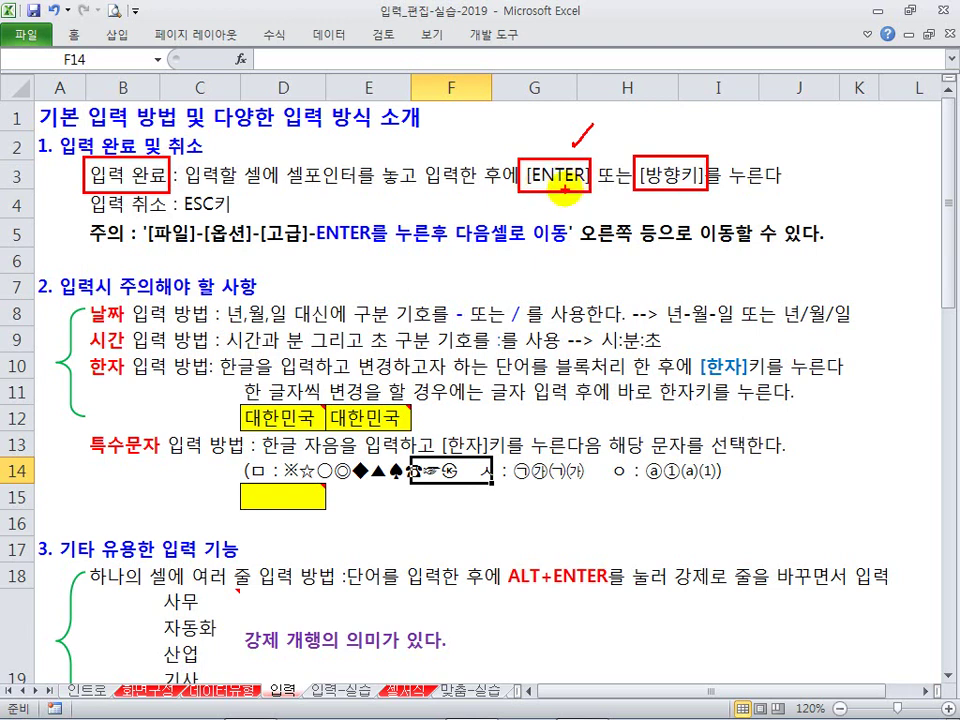
key(Escape)
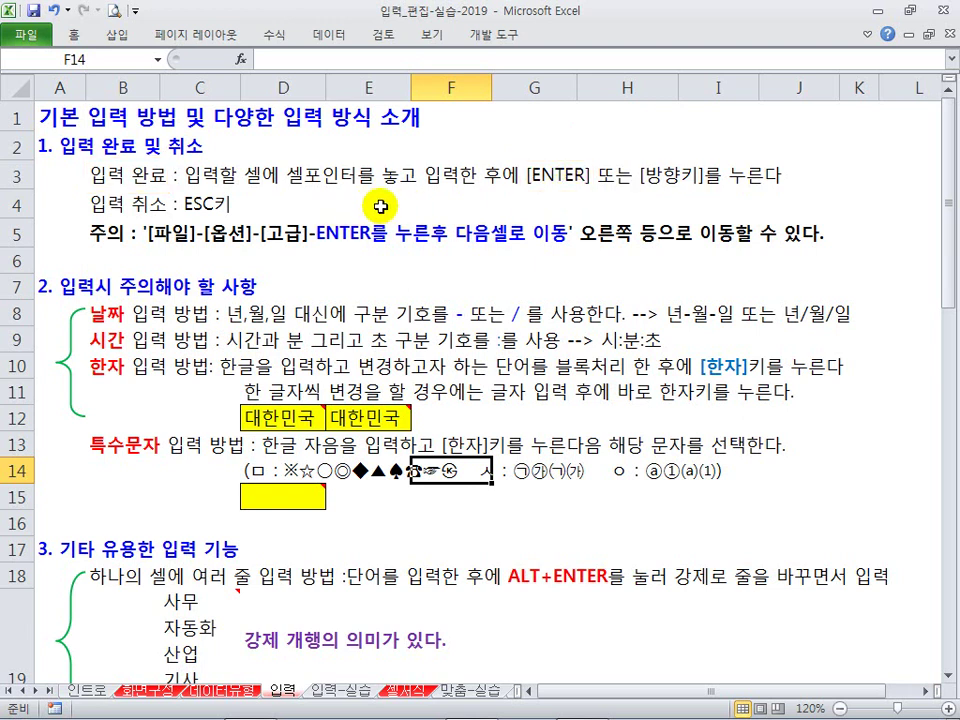
Step: Start typing a name in E4, then cancel it with Esc so nothing is entered
click(428, 205)
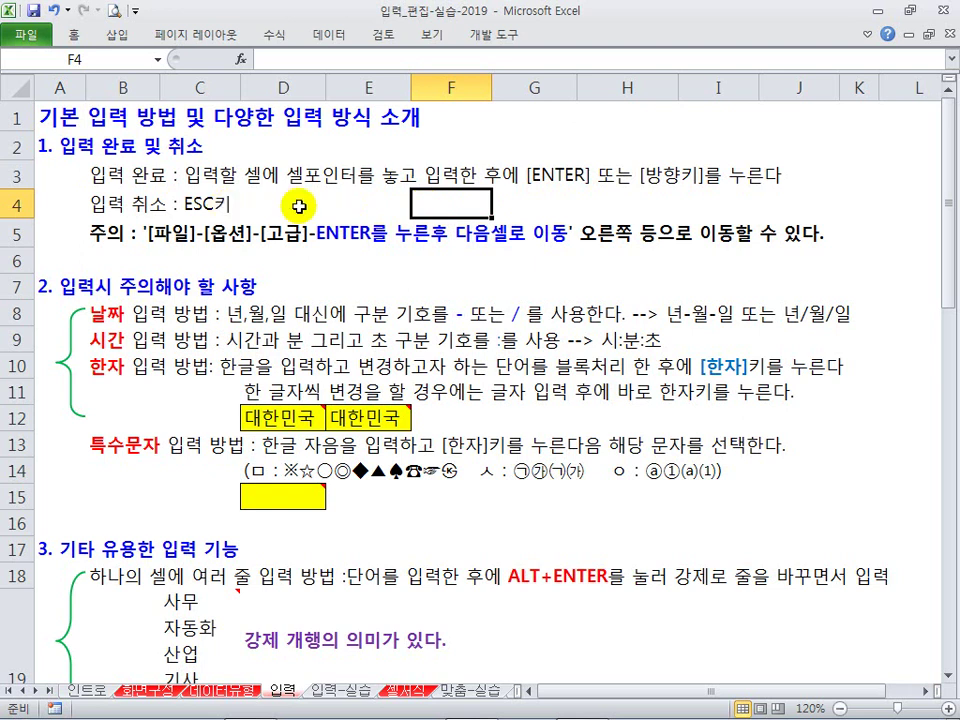
click(384, 207)
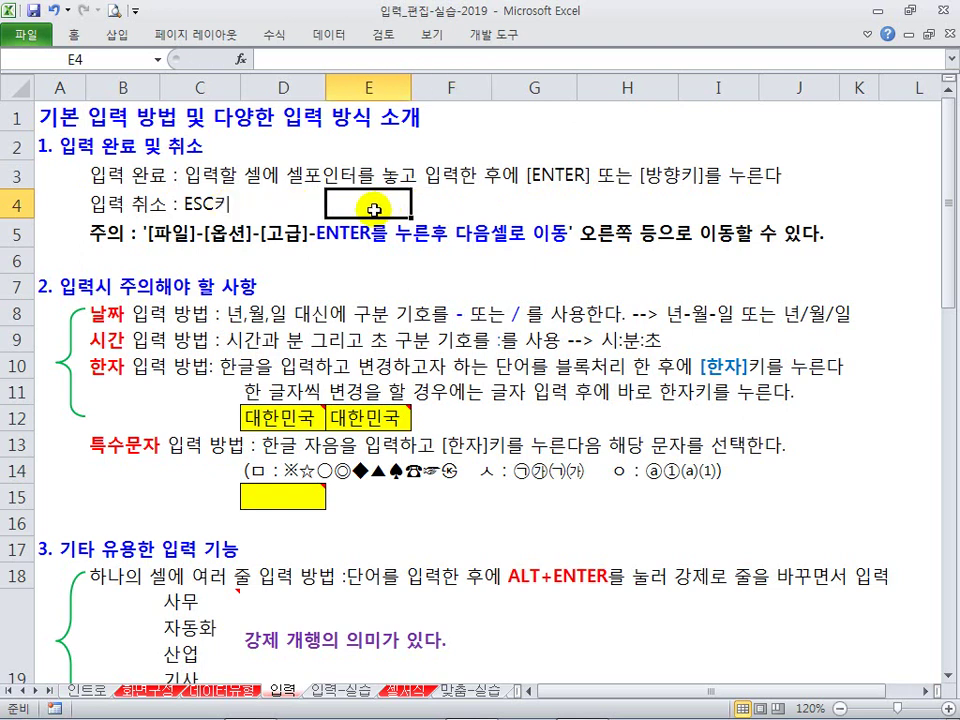
text(chl)
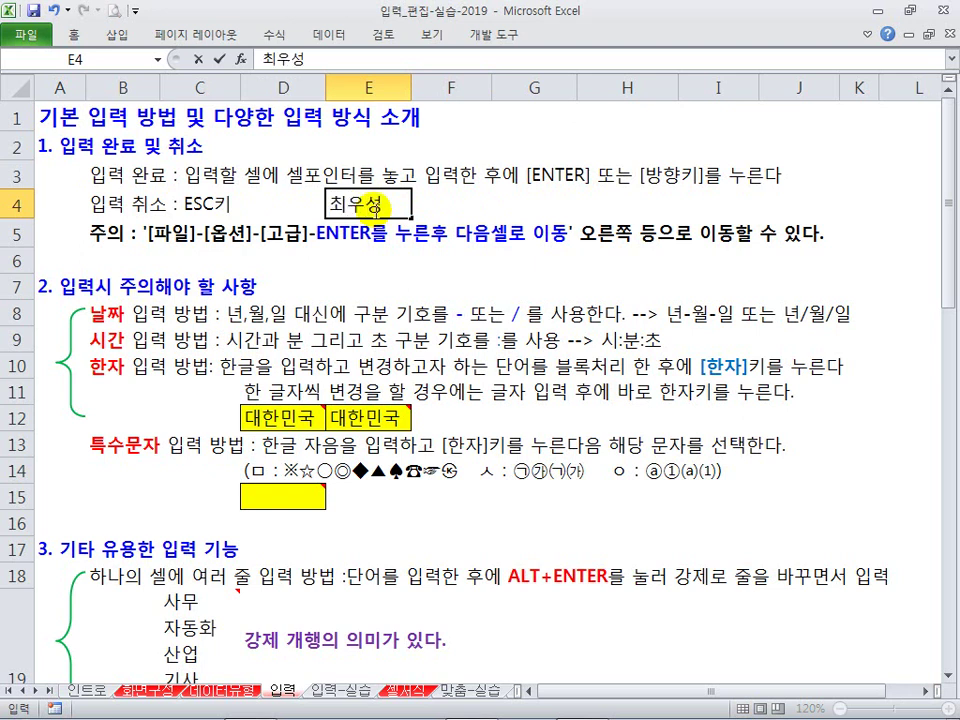
key(Escape)
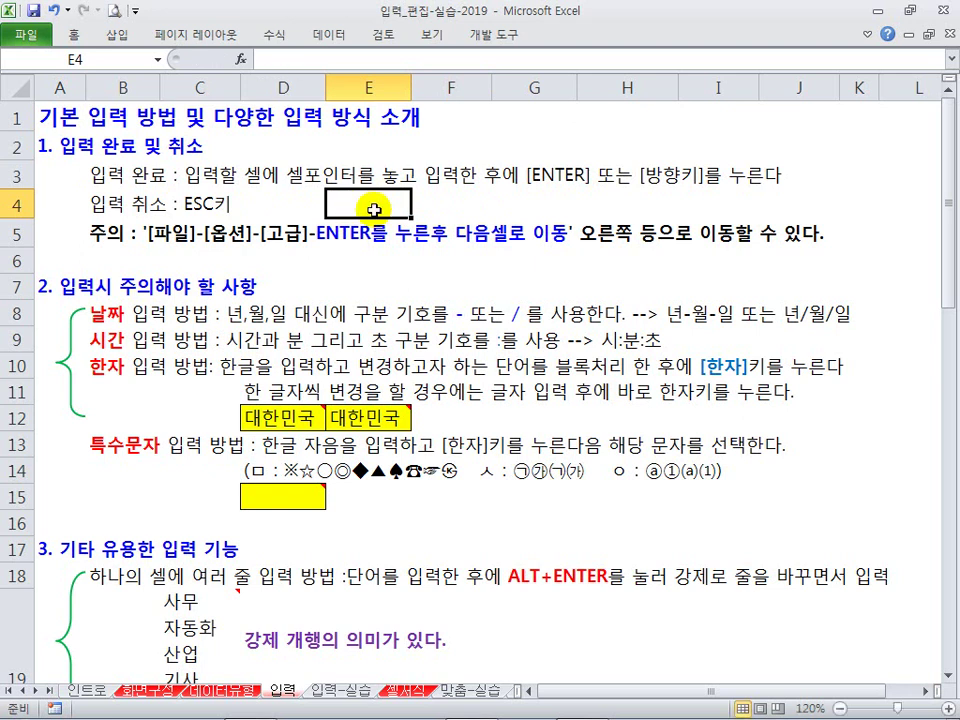
Step: Select F6 and move the active cell up and down with the arrow keys
click(446, 265)
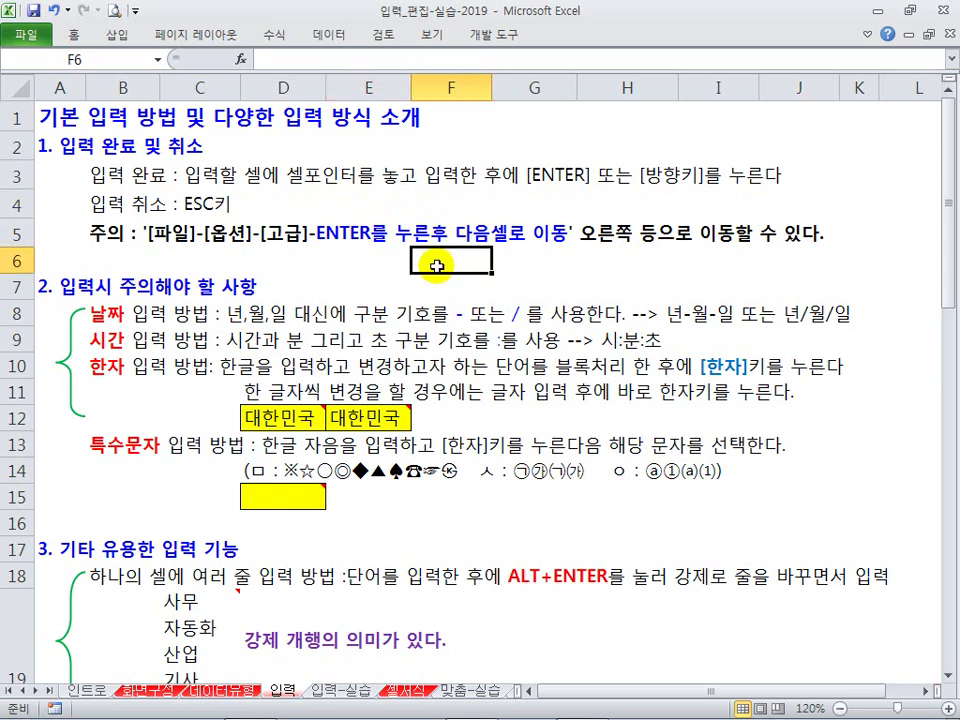
key(Down)
key(Down)
key(Down)
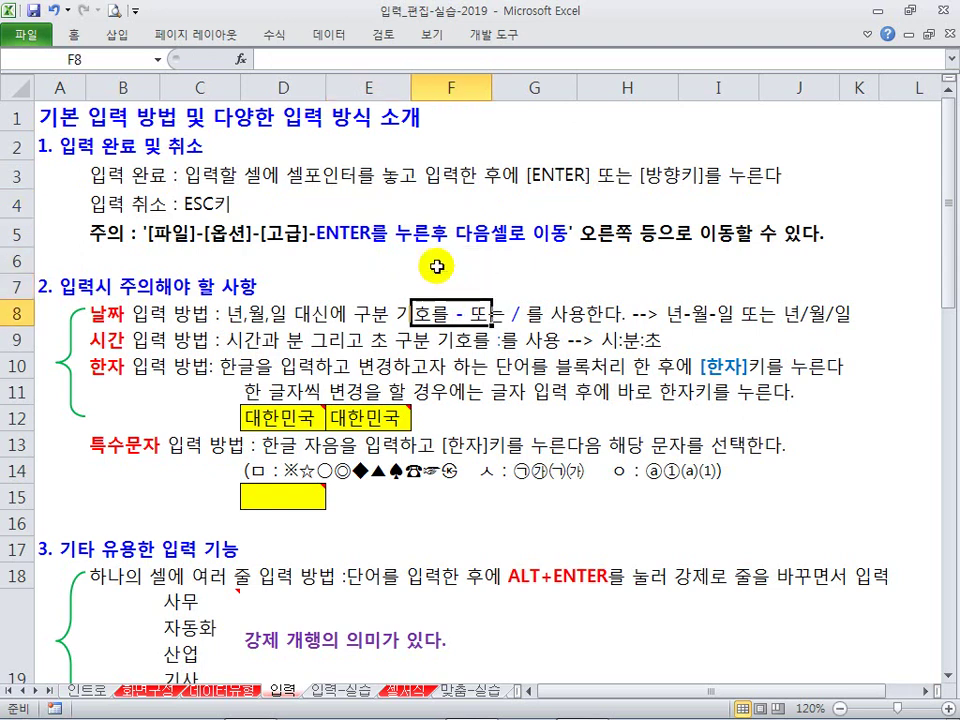
key(Up)
key(Up)
key(Up)
key(Down)
key(Down)
key(Down)
key(Up)
key(Up)
key(Up)
key(Down)
key(Down)
key(Down)
key(Up)
key(Up)
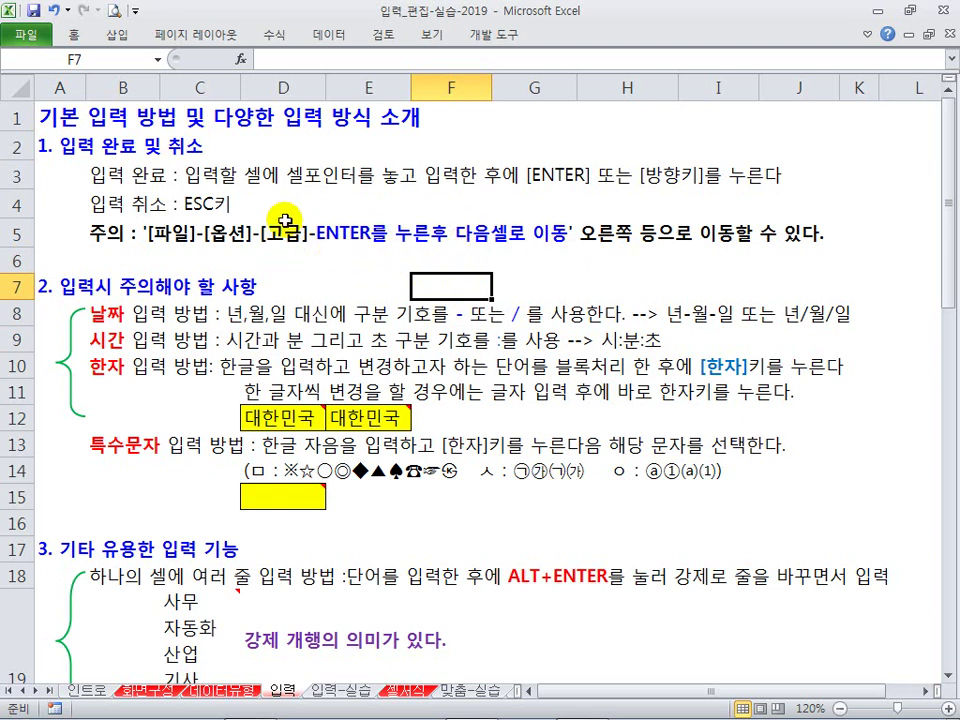
click(22, 38)
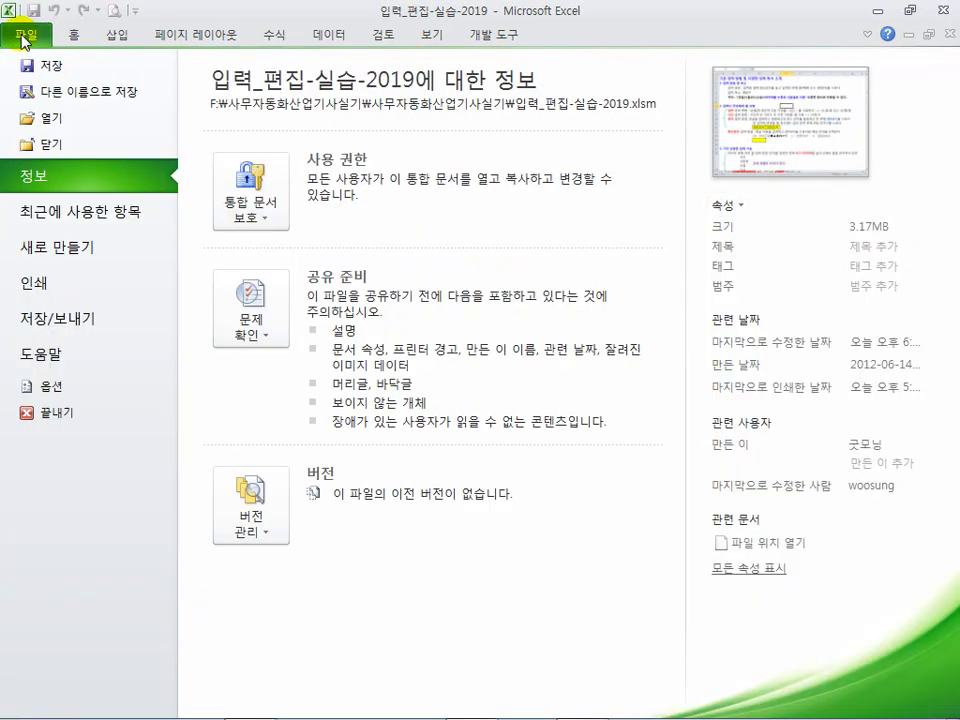
click(55, 383)
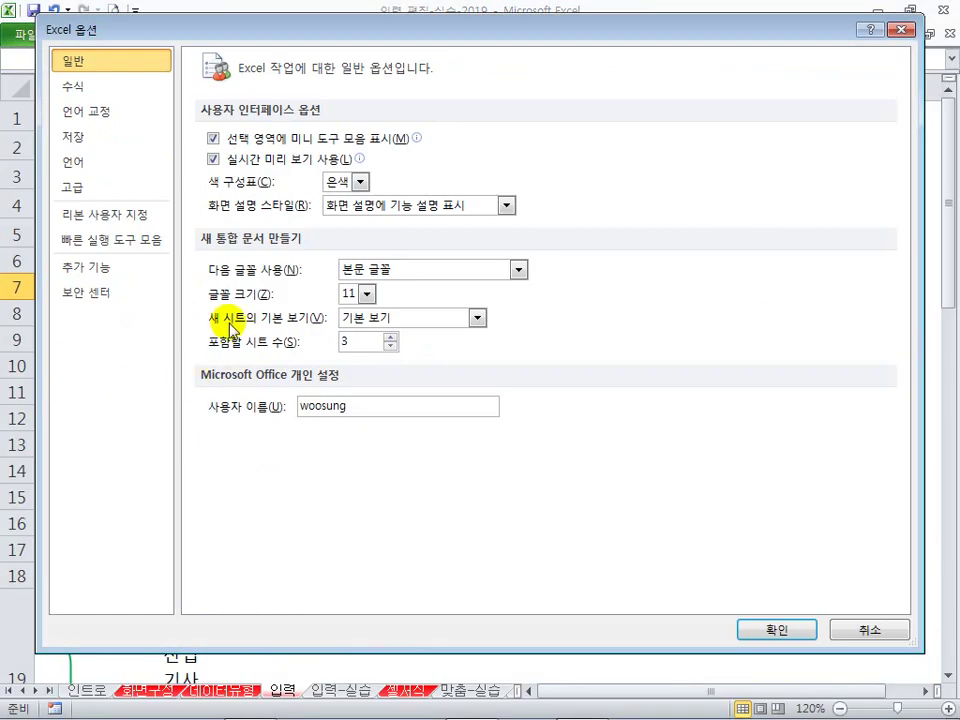
click(129, 189)
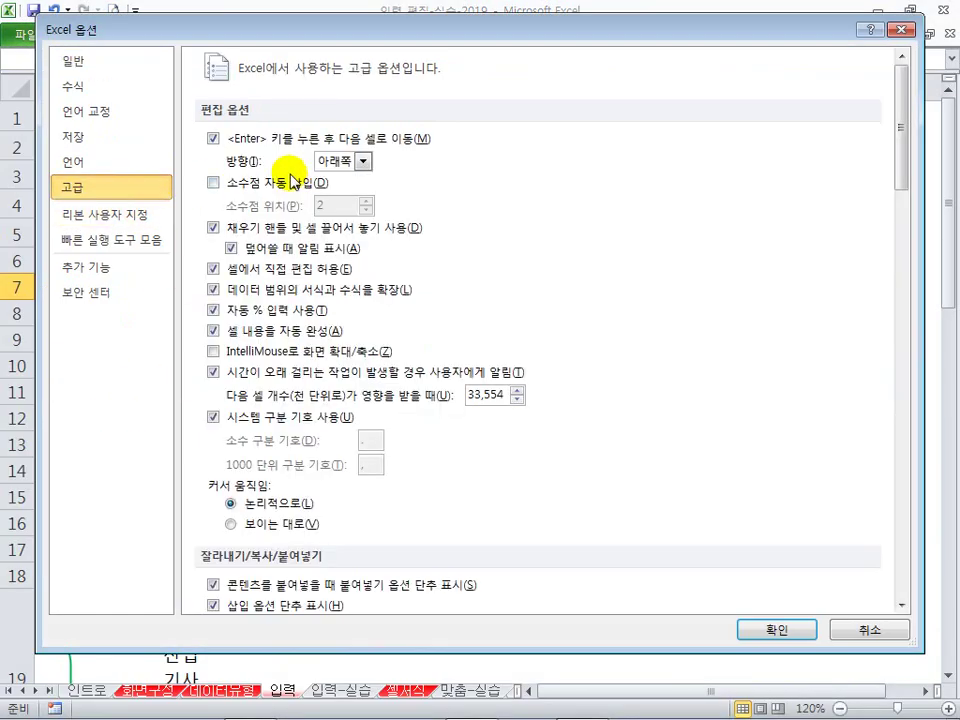
mouse_move(197, 121)
mouse_down()
mouse_move(372, 183)
mouse_move(437, 178)
mouse_up()
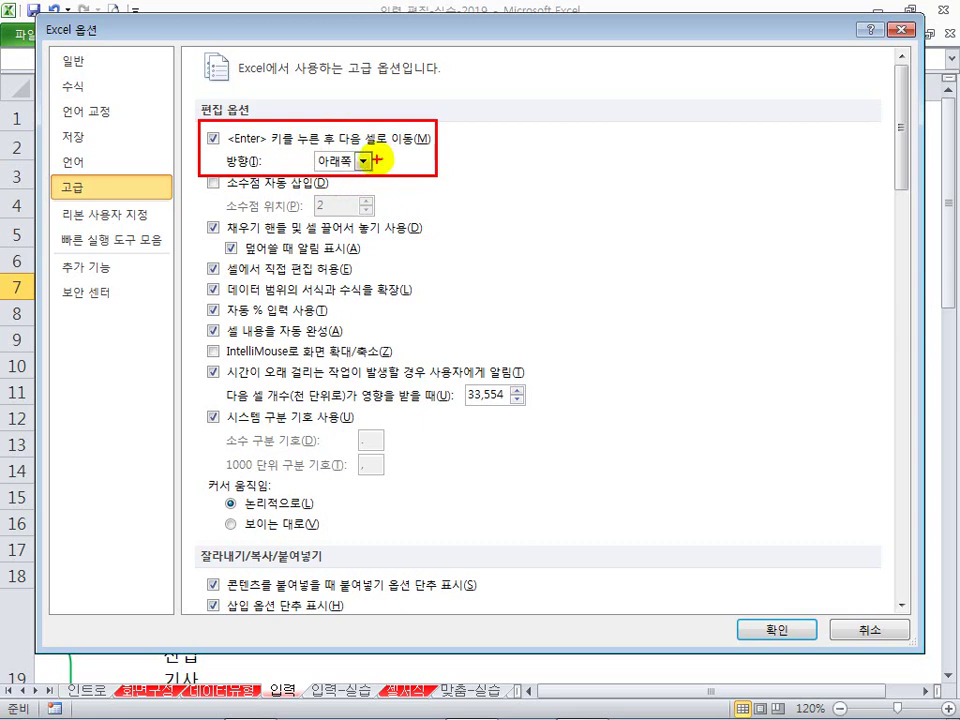
click(364, 161)
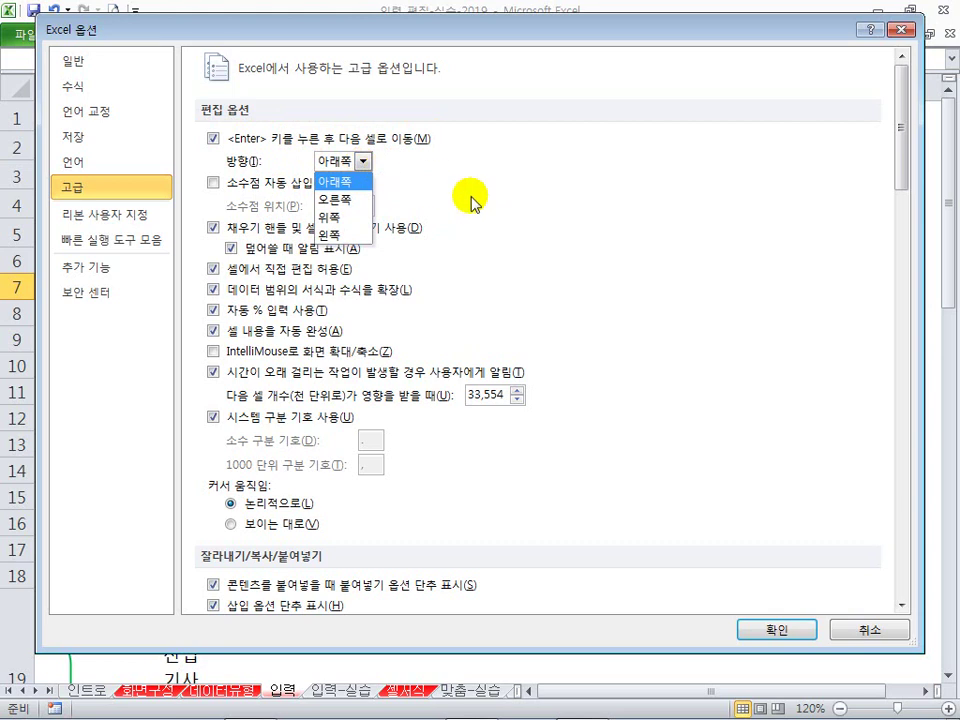
click(707, 487)
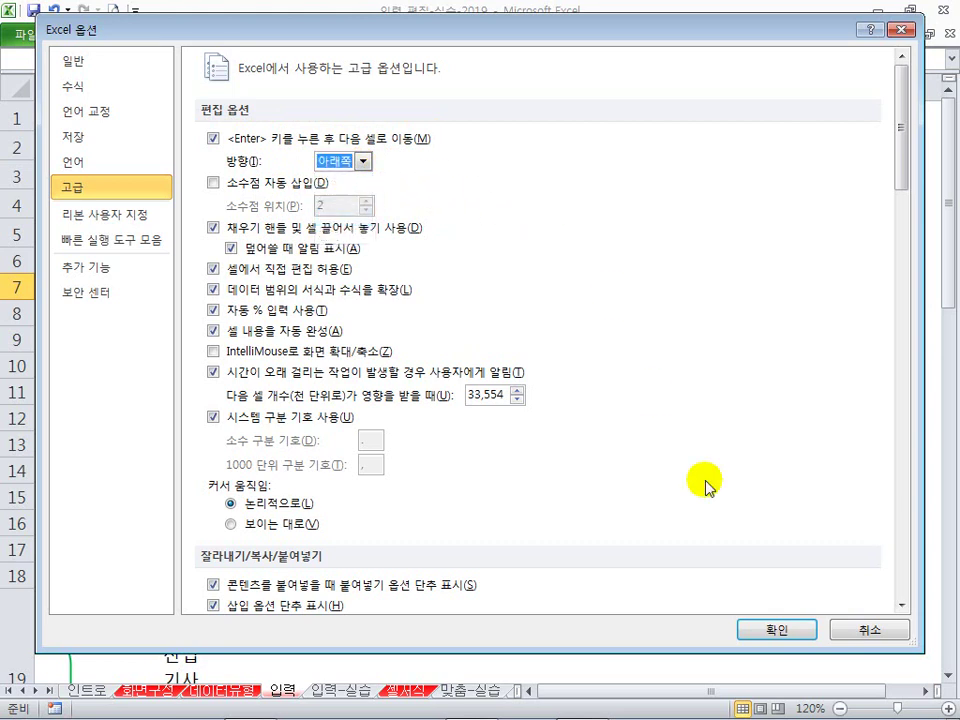
click(848, 628)
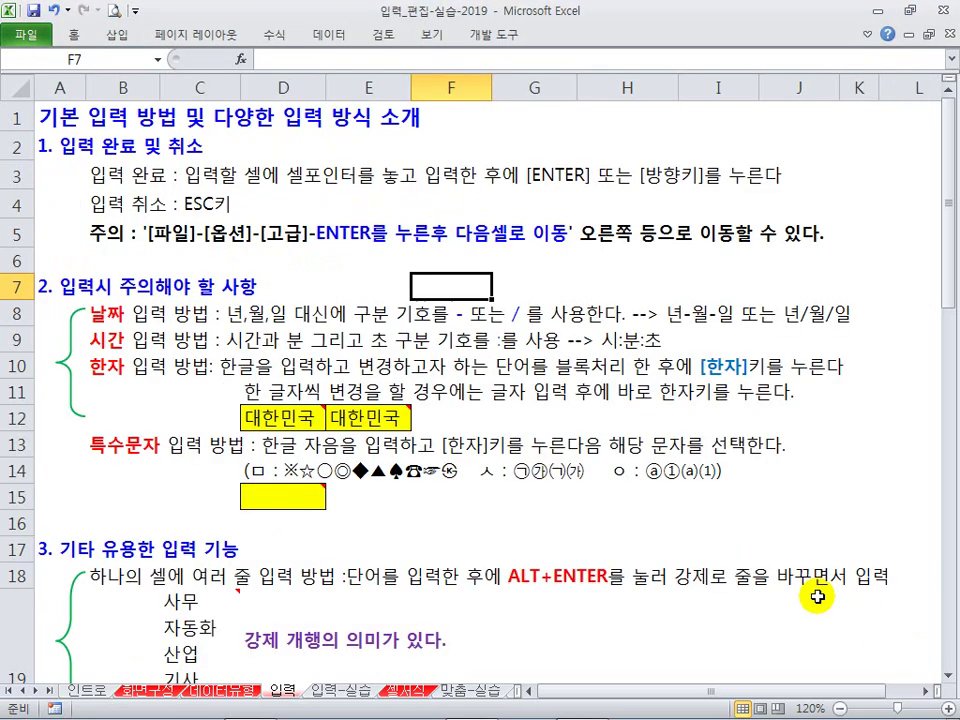
click(363, 283)
Step: Select 대한민국 in E12's formula bar, open hanja conversion, then close it unconverted
scroll(363, 283, down, 1)
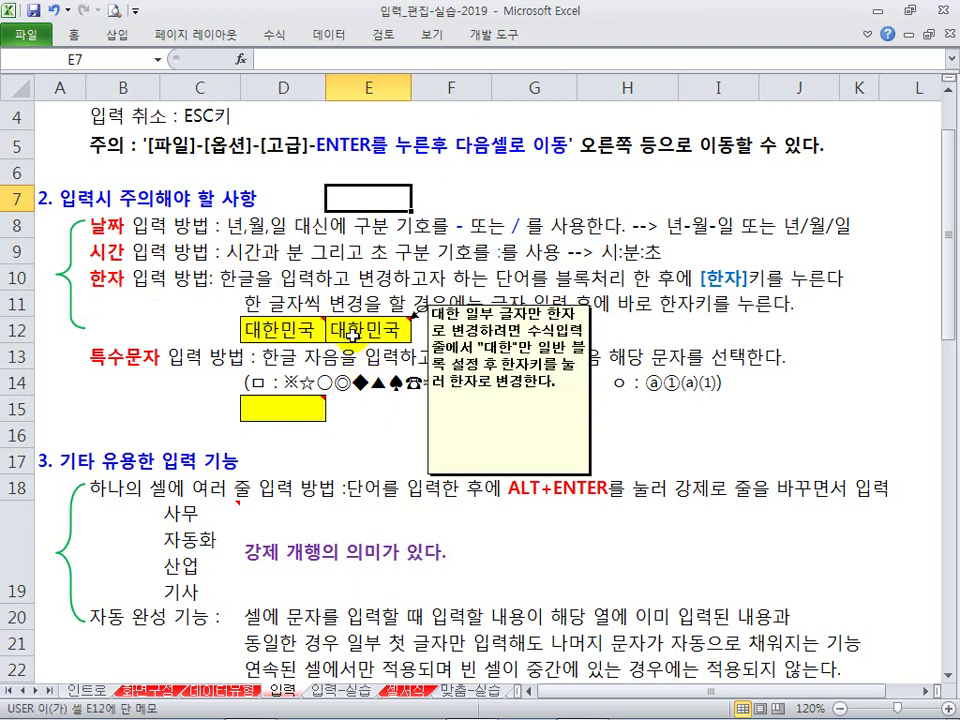
click(352, 334)
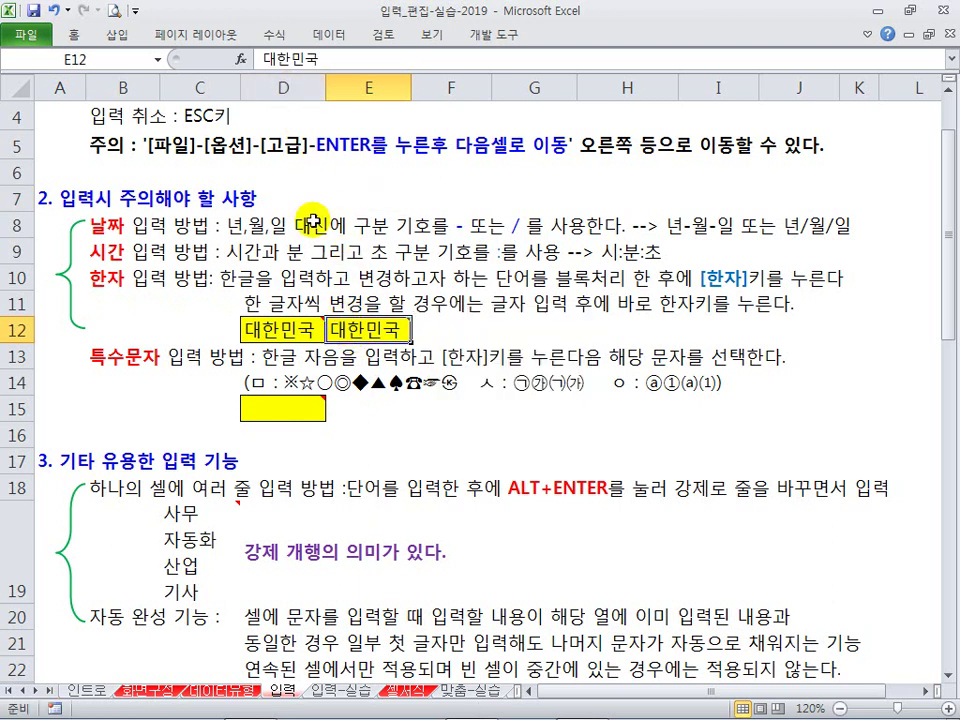
click(258, 60)
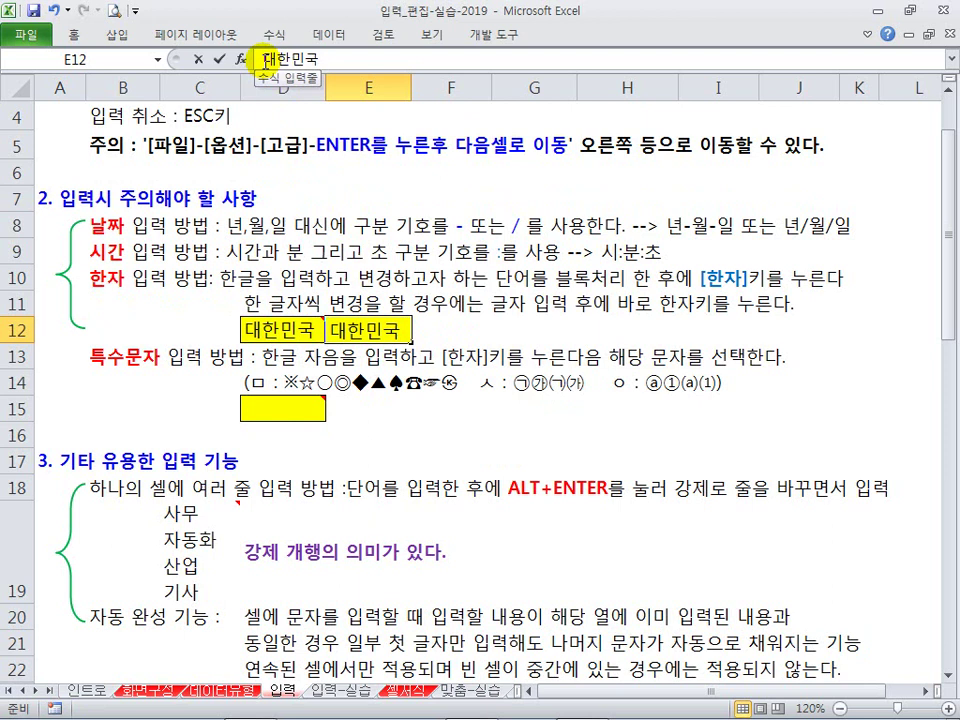
mouse_move(265, 60)
mouse_down()
mouse_move(364, 59)
mouse_move(251, 58)
mouse_up()
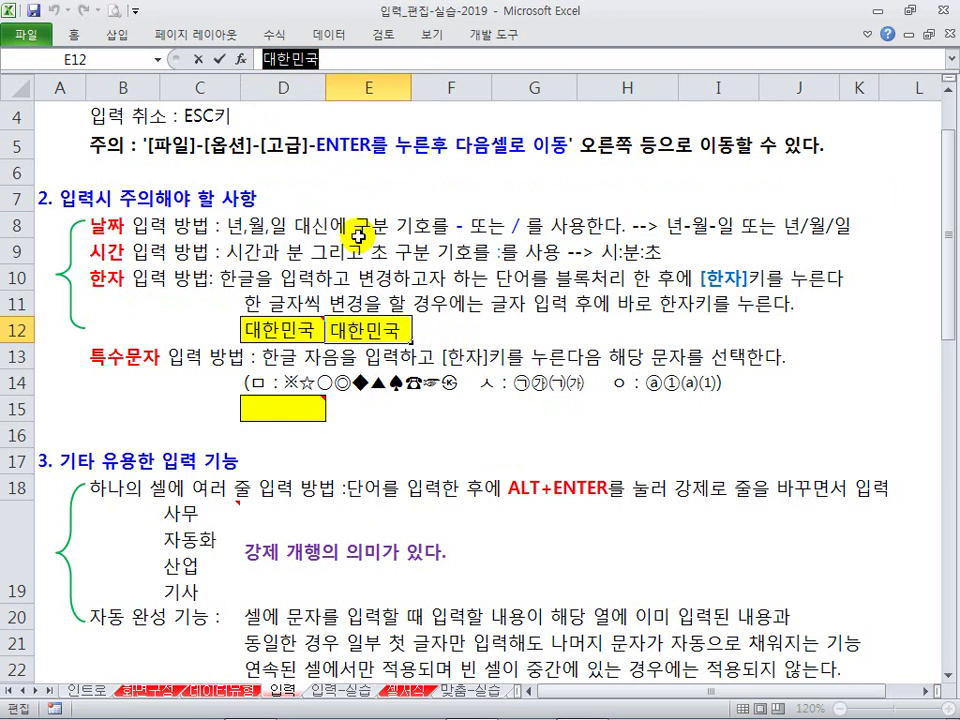
key(Hangul_Hanja)
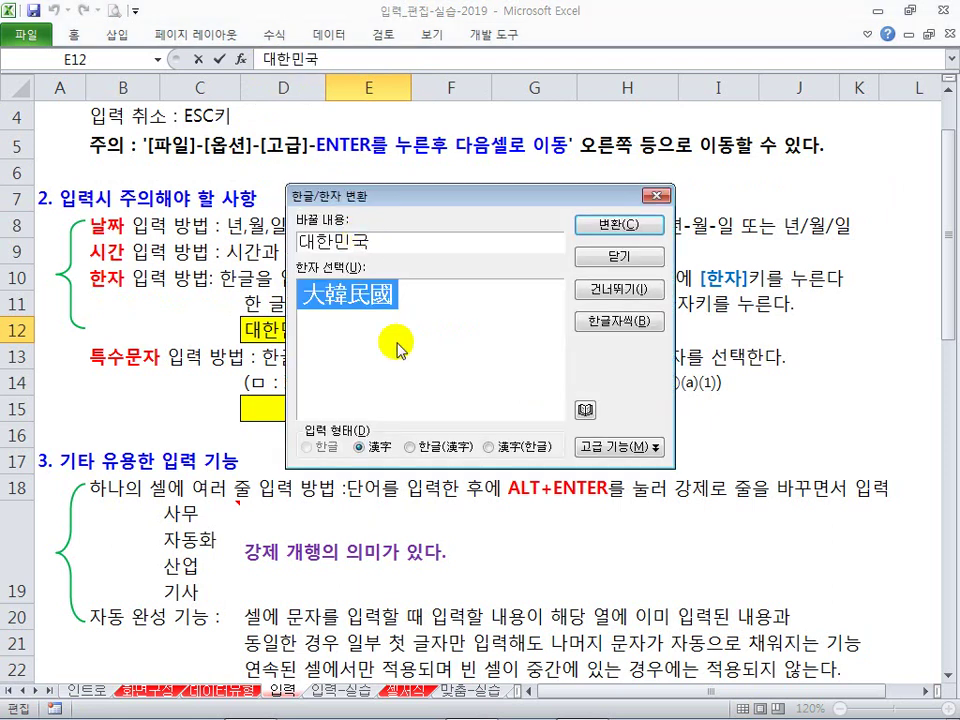
key(Escape)
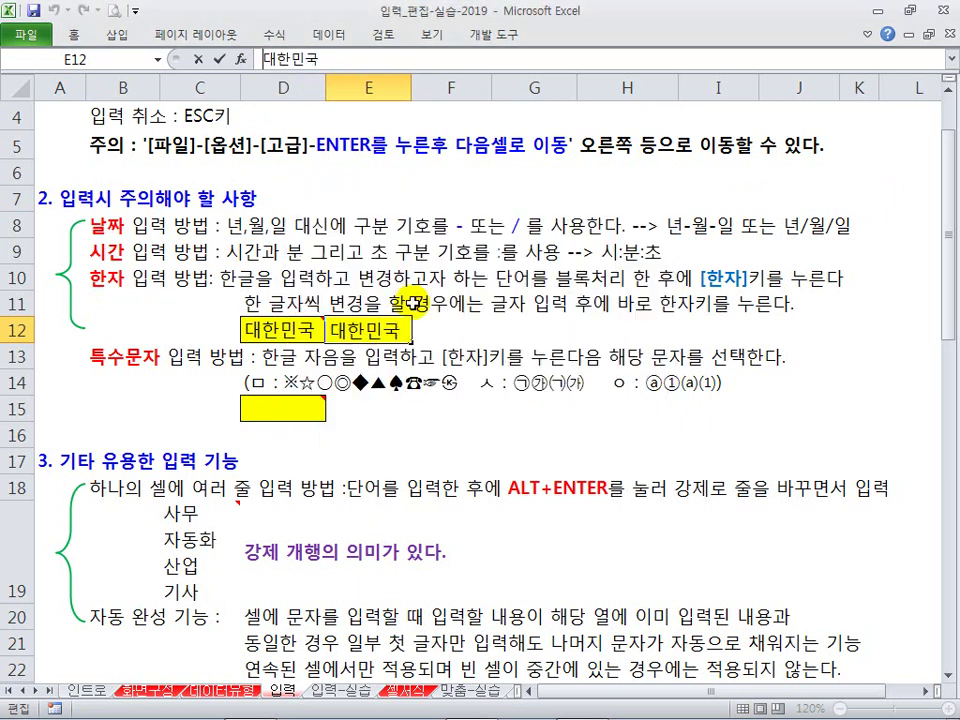
Step: Look up hanja for only 대한, cancel without converting, and move to F12
drag(265, 62, 290, 62)
key(Hangul_Hanja)
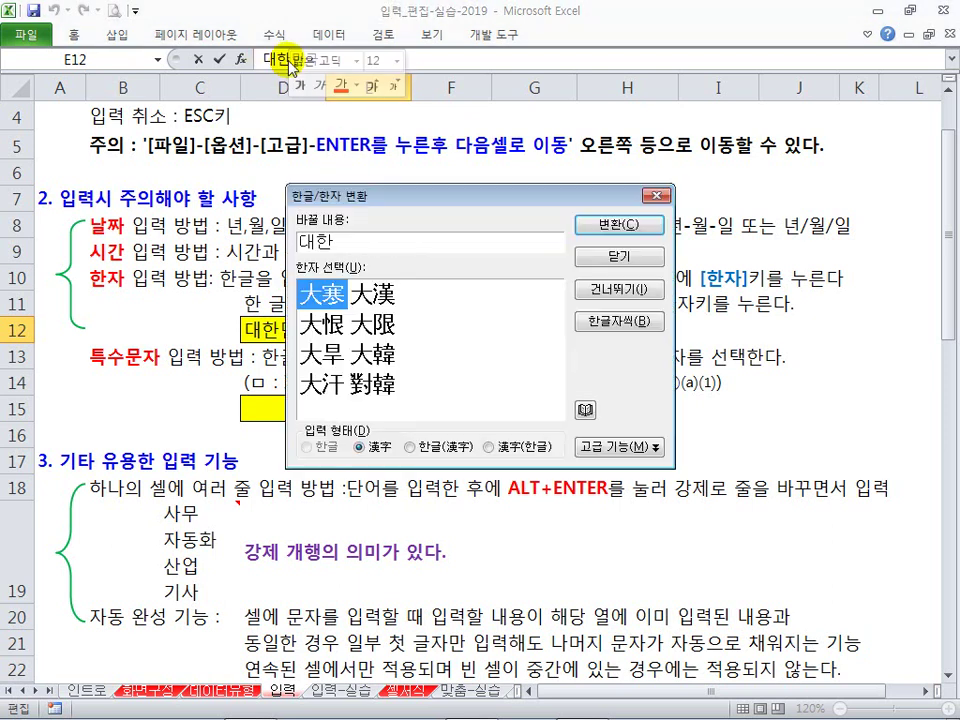
key(Escape)
mouse_move(397, 335)
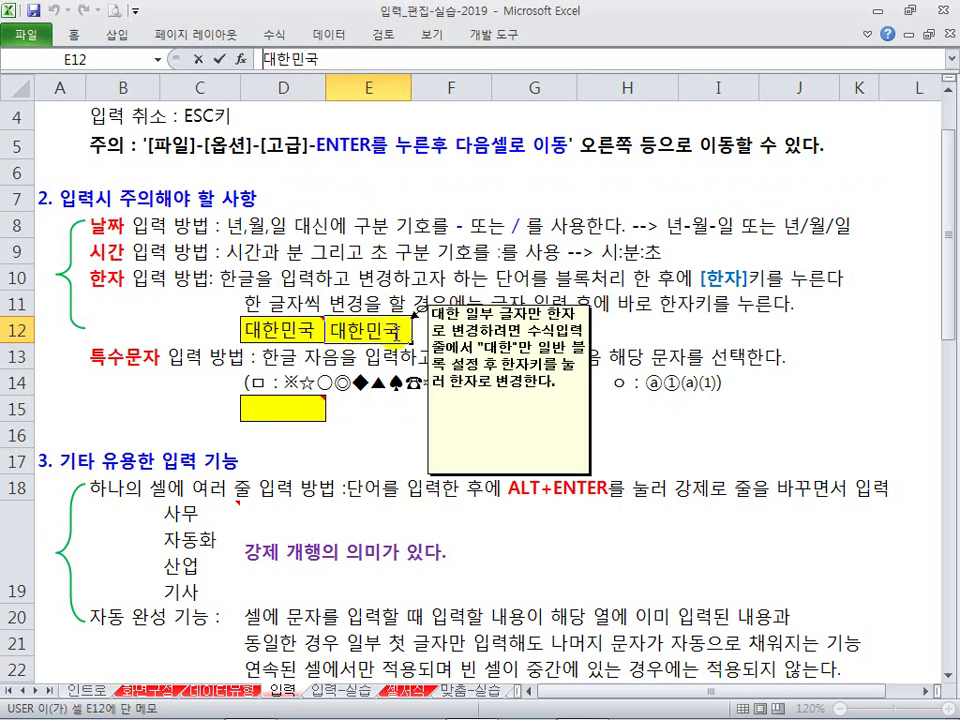
click(612, 306)
click(459, 327)
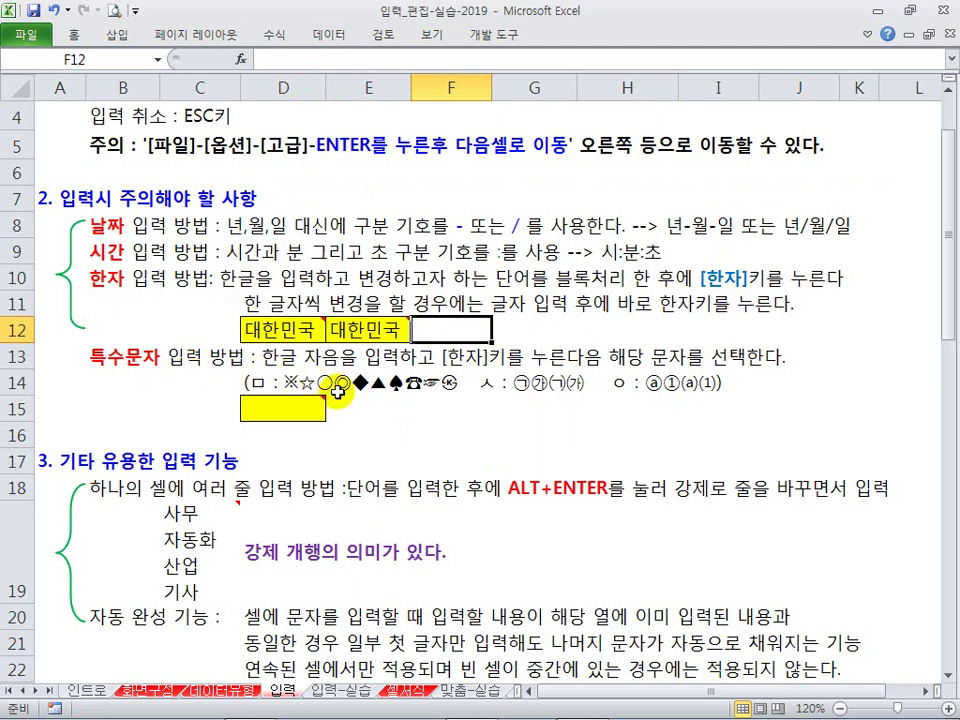
scroll(338, 392, down, 1)
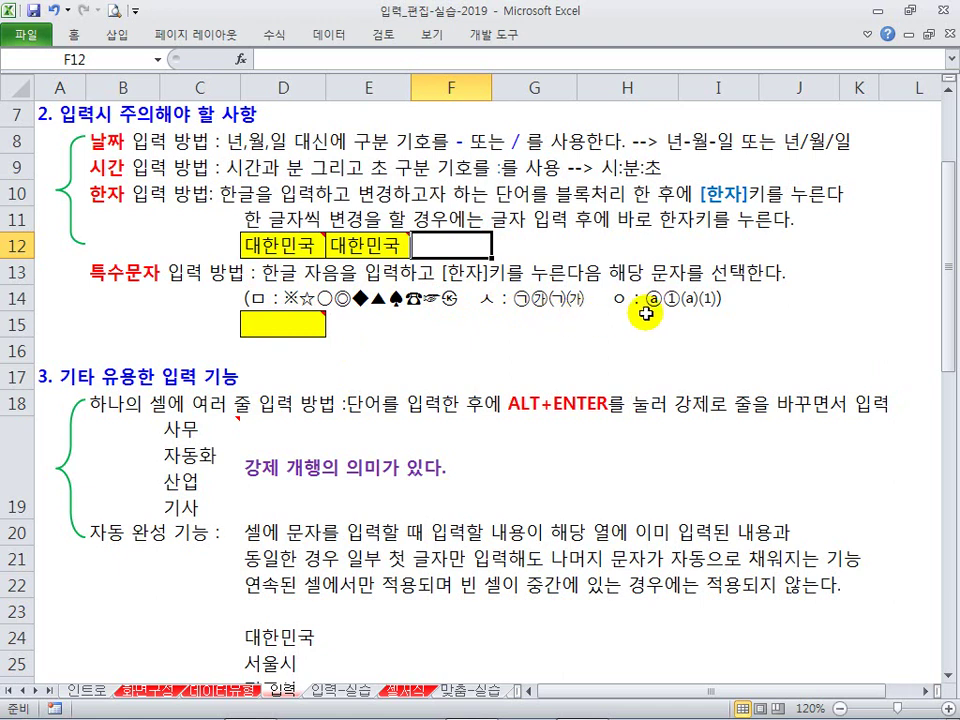
click(284, 328)
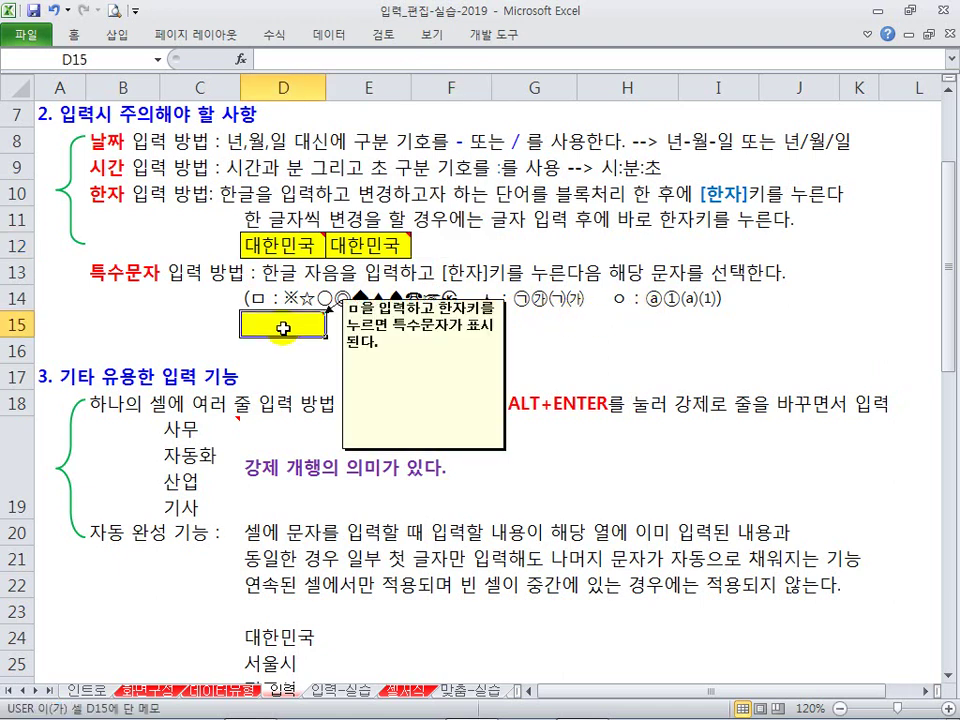
text(ㅁ)
key(Hangul_Hanja)
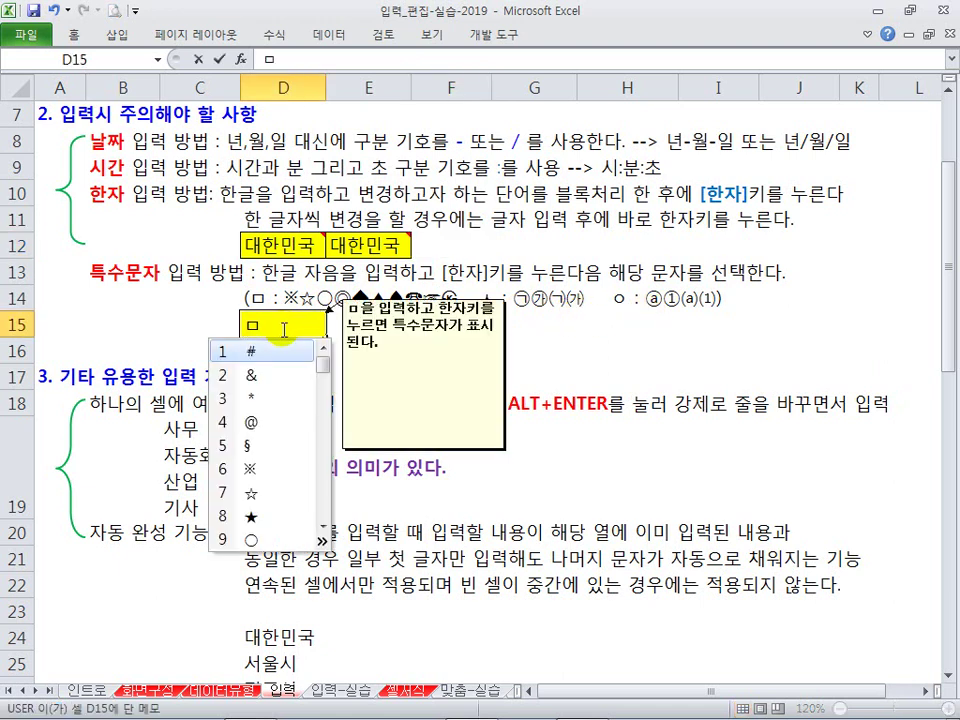
key(Escape)
key(Escape)
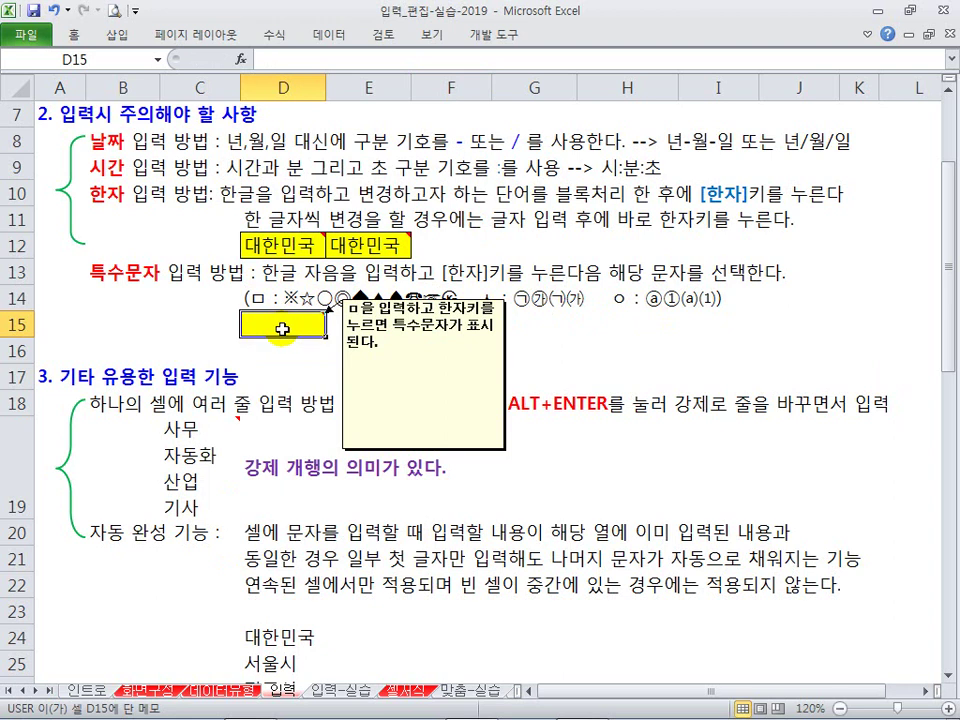
text(ㅁ)
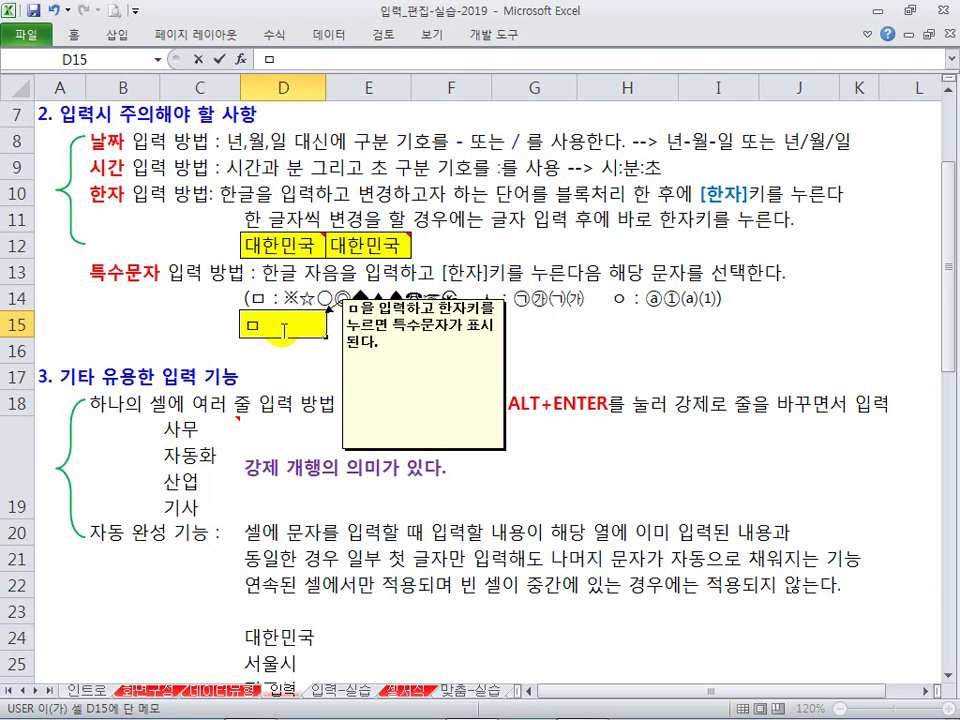
key(Hangul_Hanja)
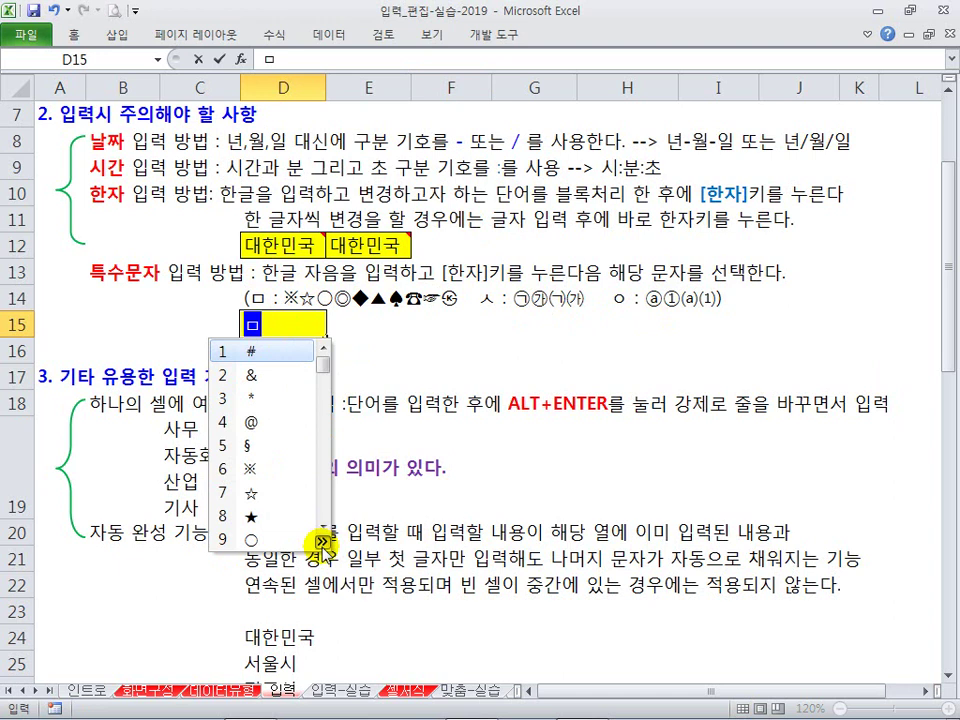
click(321, 541)
key(Tab)
key(Tab)
key(Tab)
key(Tab)
key(Tab)
key(Tab)
key(Tab)
key(Tab)
key(Tab)
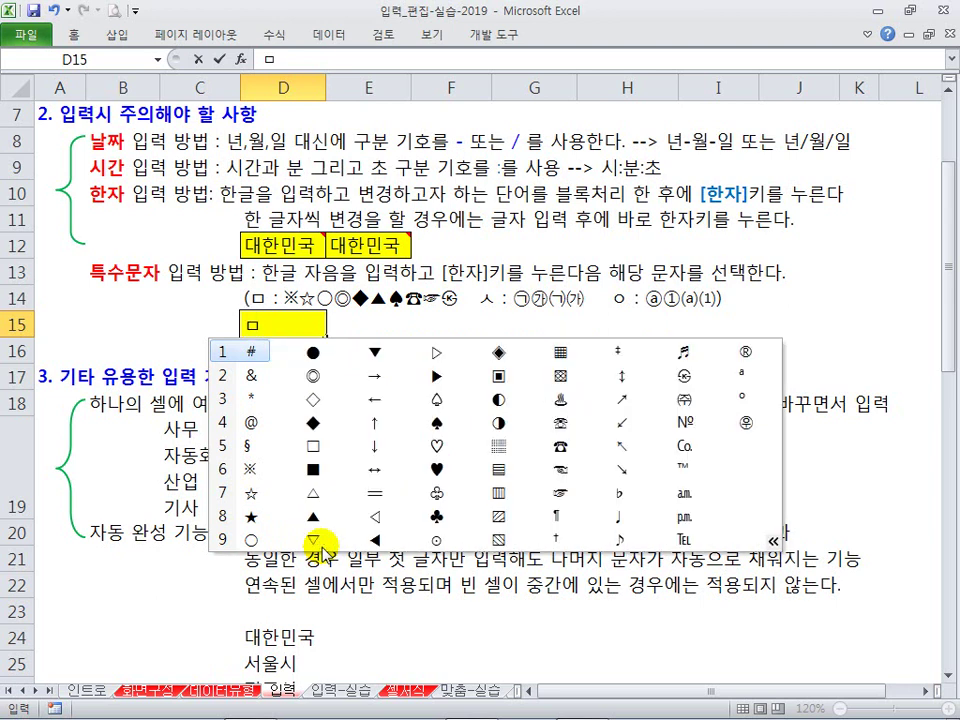
key(Tab)
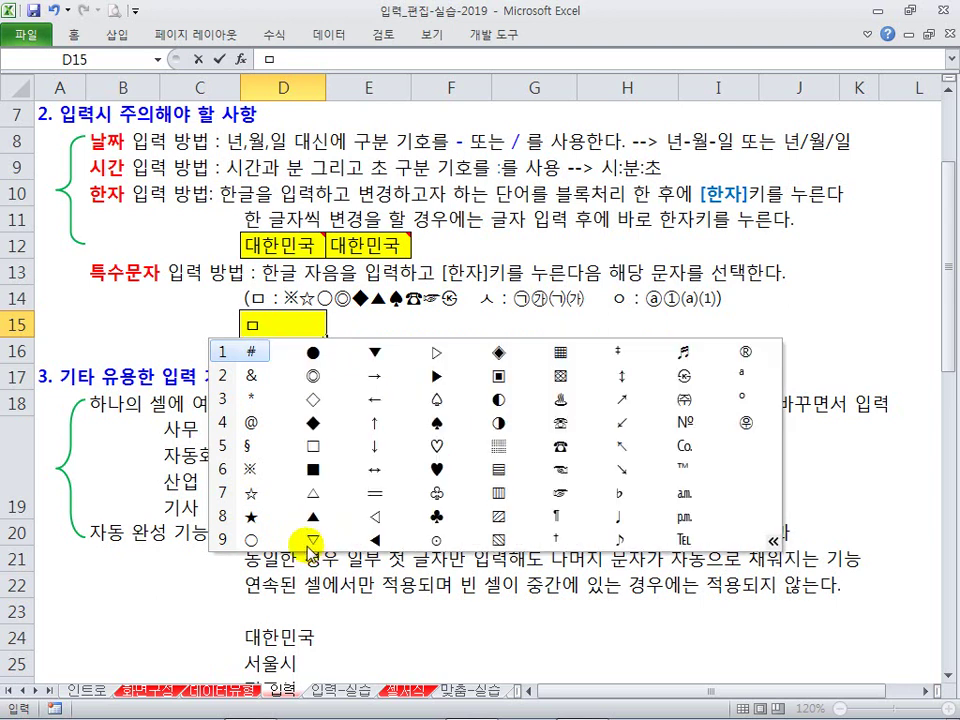
click(433, 446)
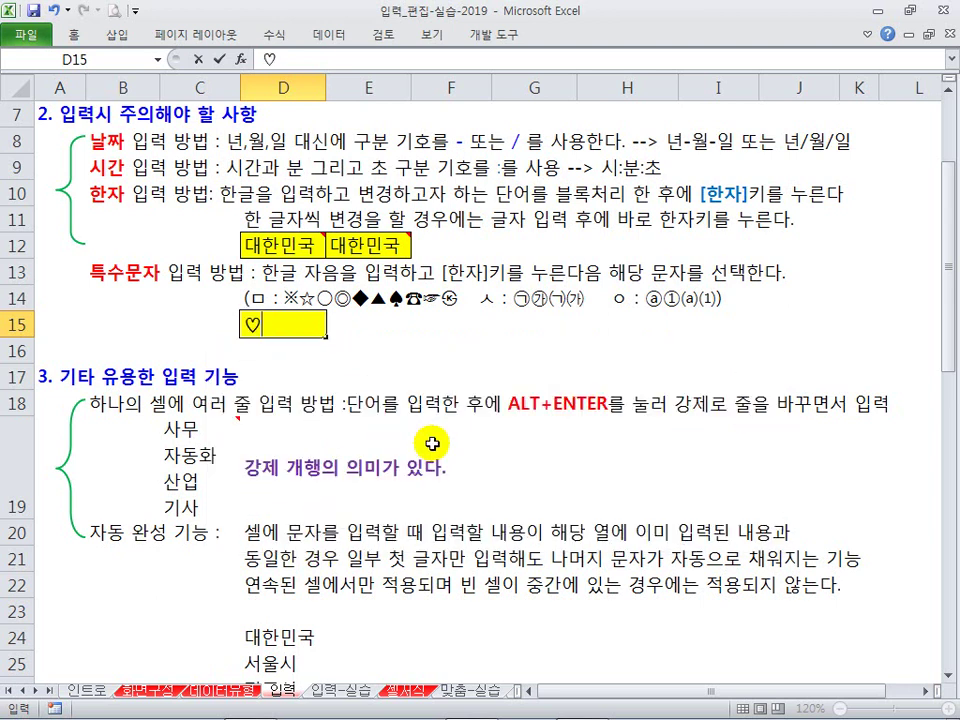
click(311, 373)
click(275, 326)
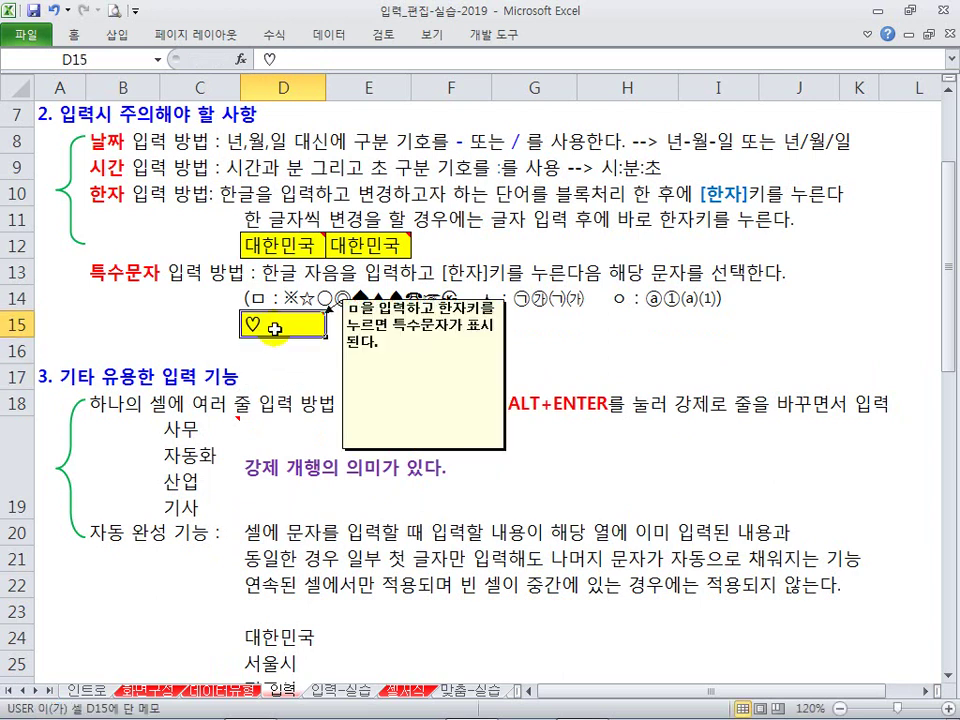
key(Delete)
click(446, 371)
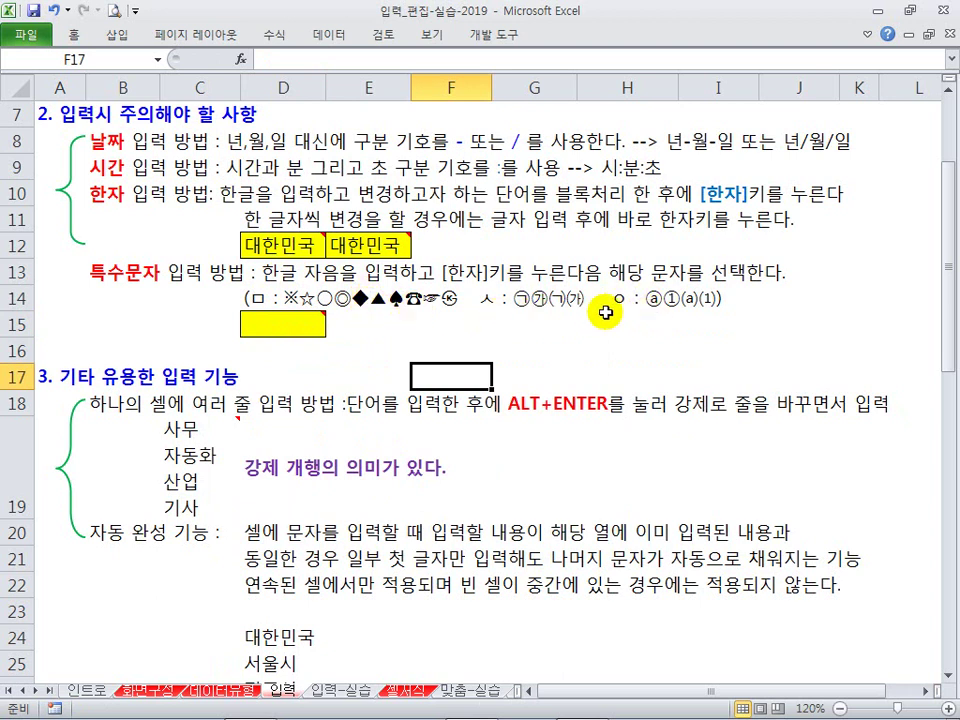
right_click(286, 318)
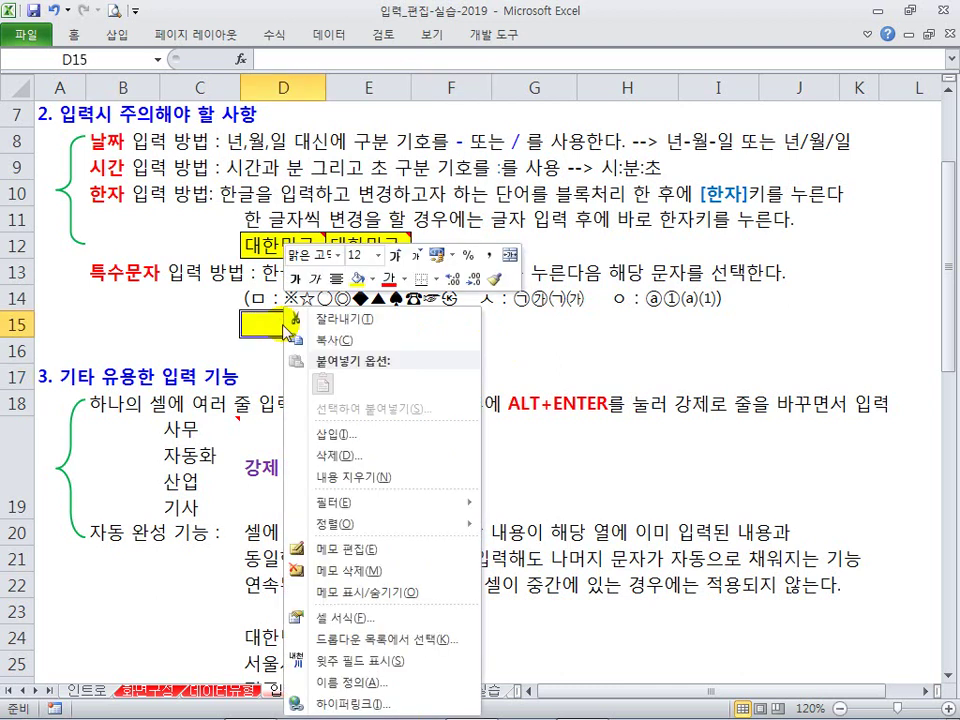
key(Escape)
text(ㅇ)
key(Hangul_Hanja)
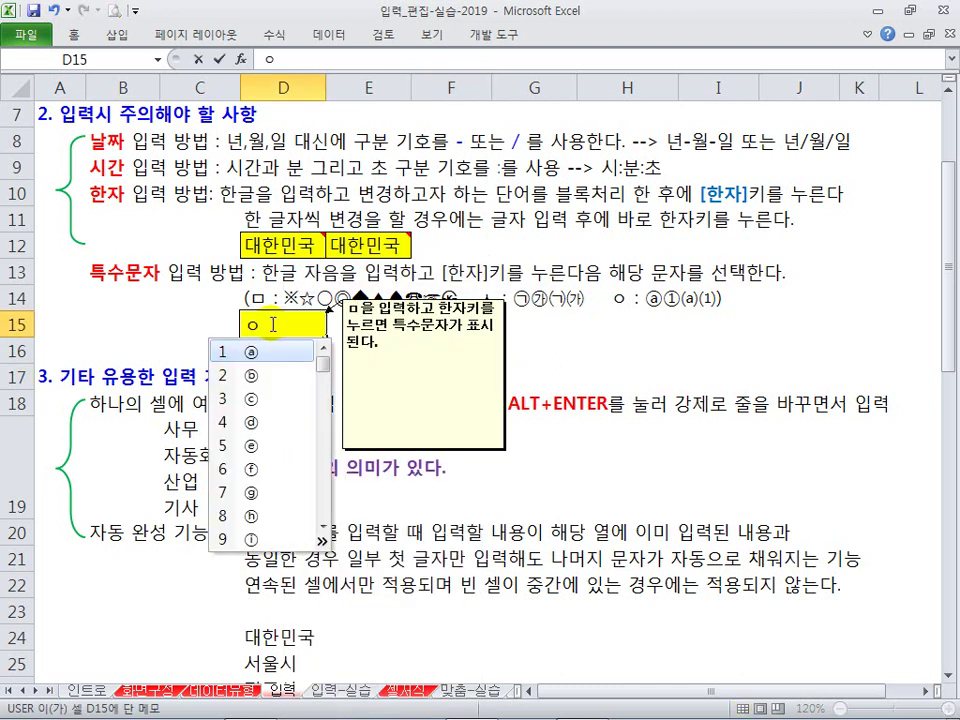
key(Tab)
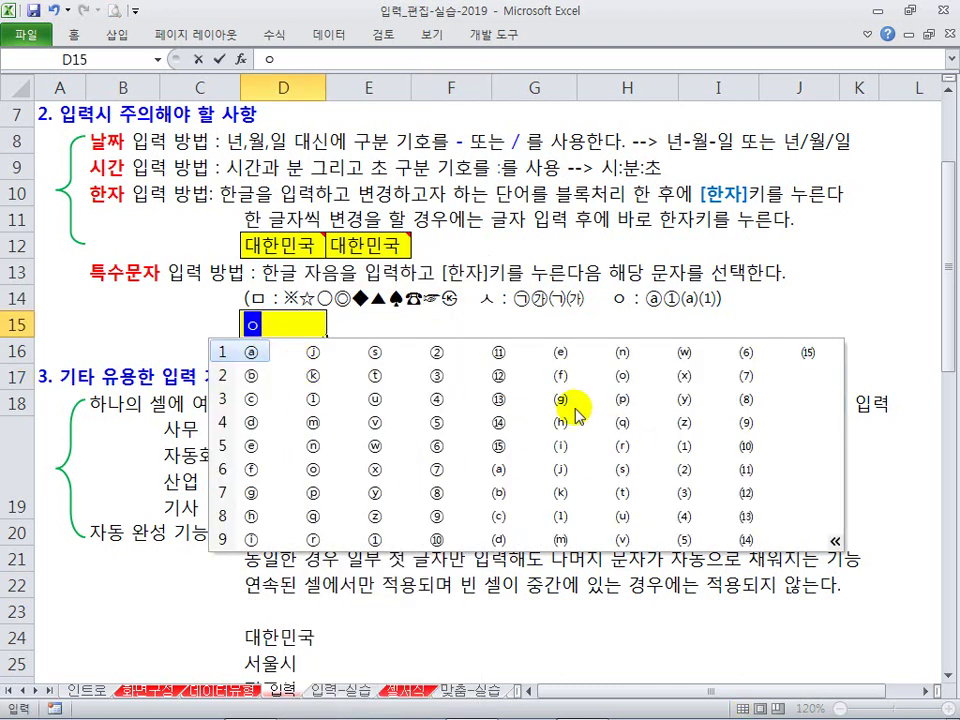
key(Escape)
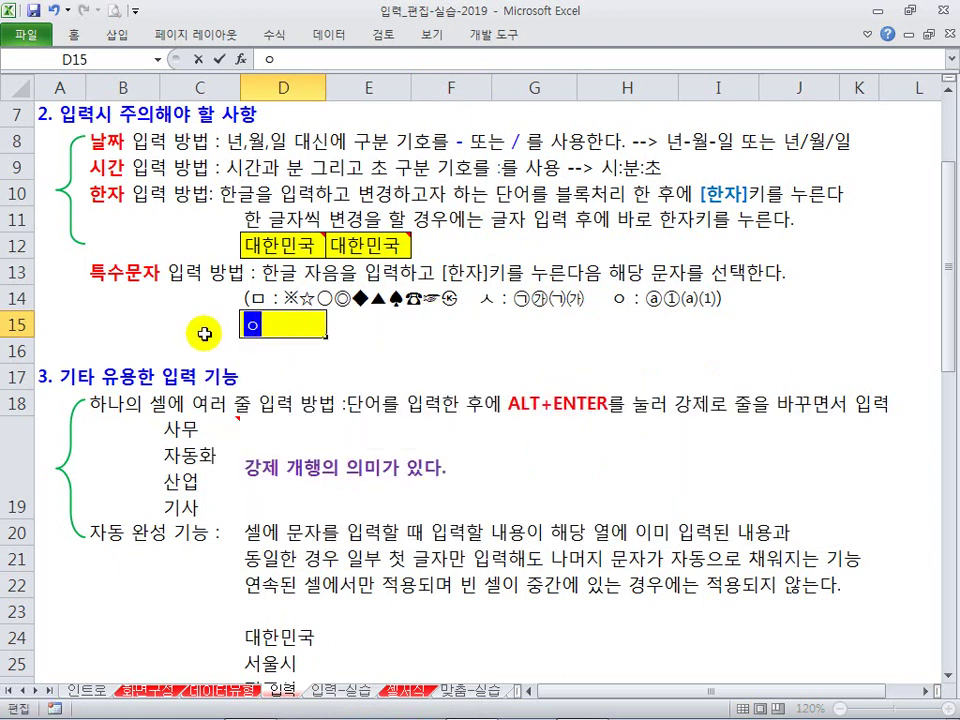
key(Hangul_Hanja)
key(Tab)
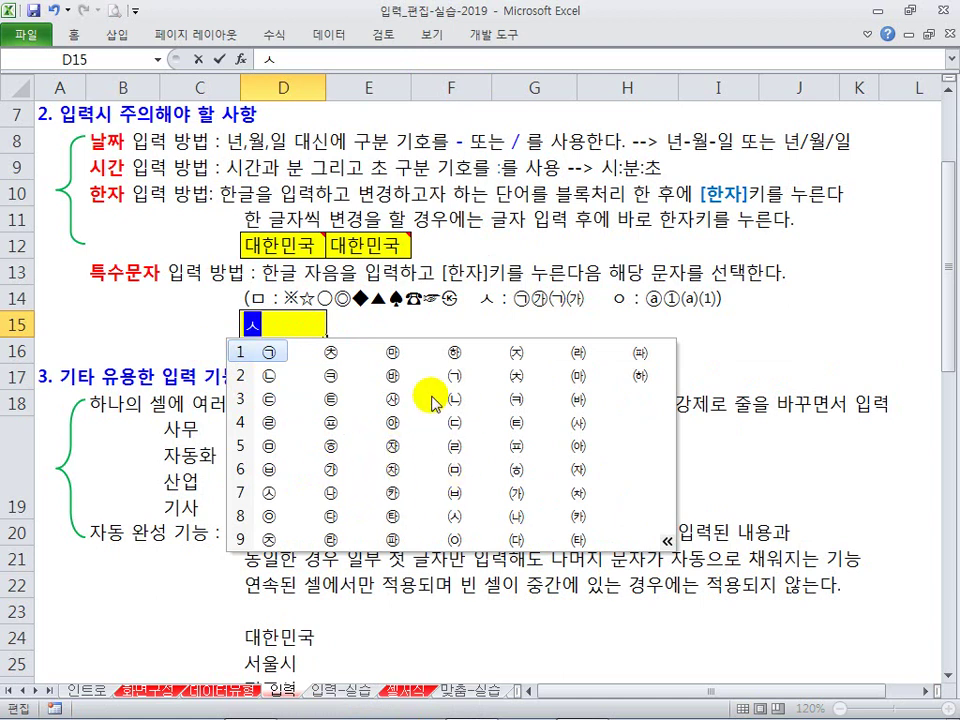
key(Escape)
click(350, 376)
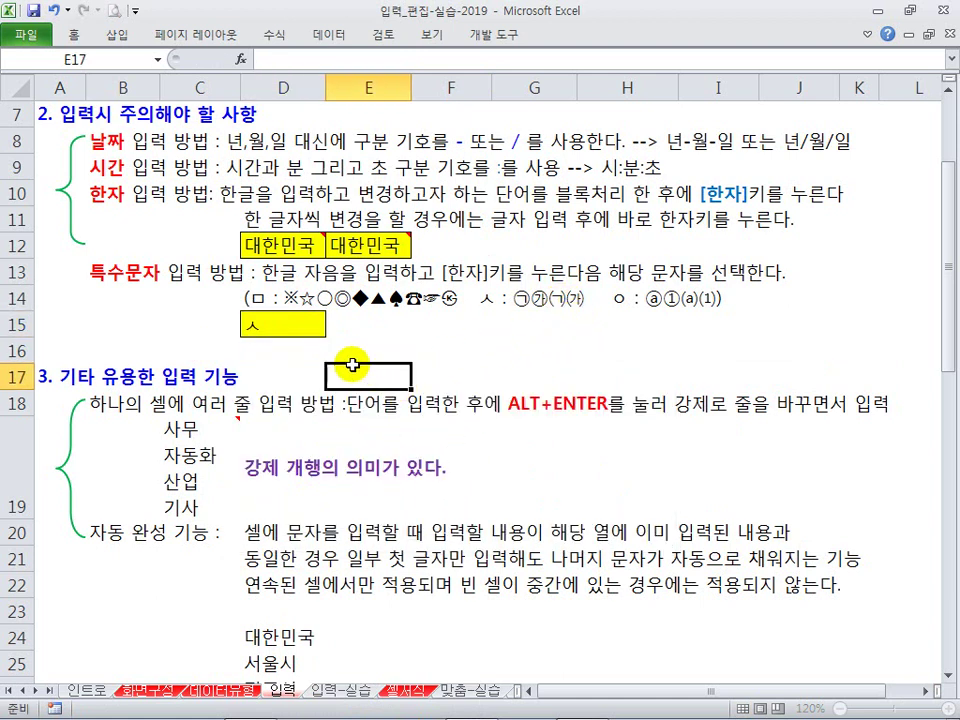
click(278, 325)
key(BackSpace)
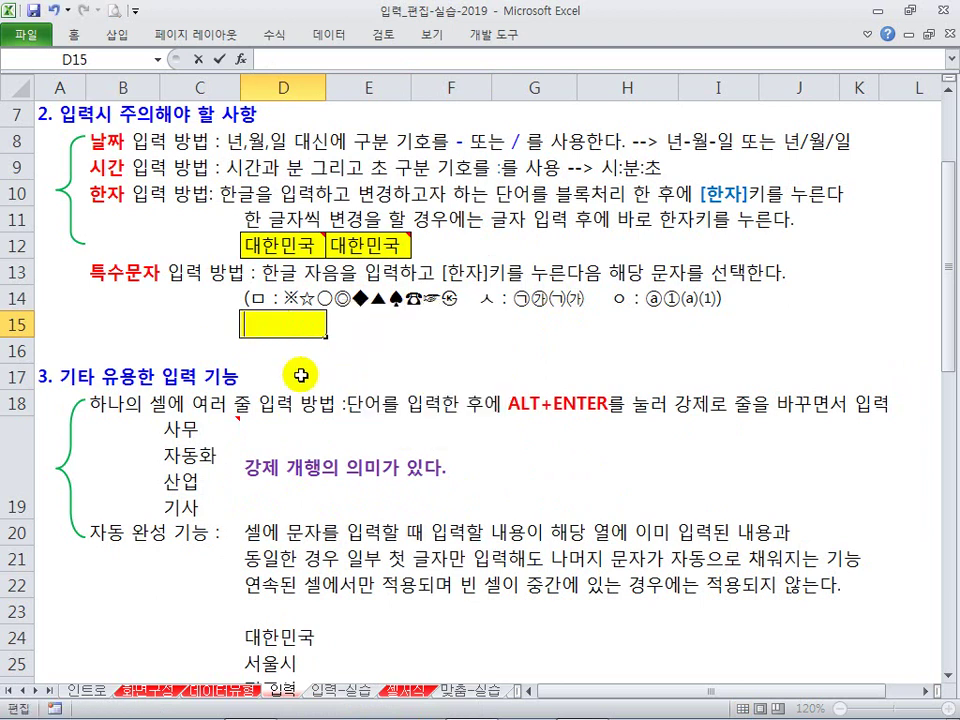
click(302, 381)
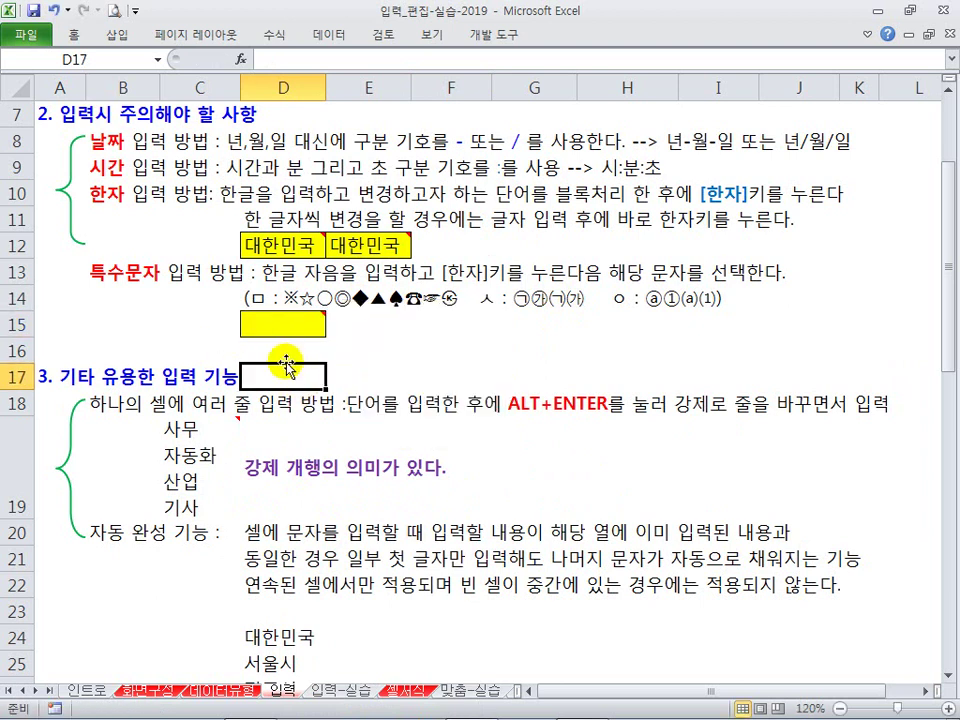
scroll(286, 366, down, 1)
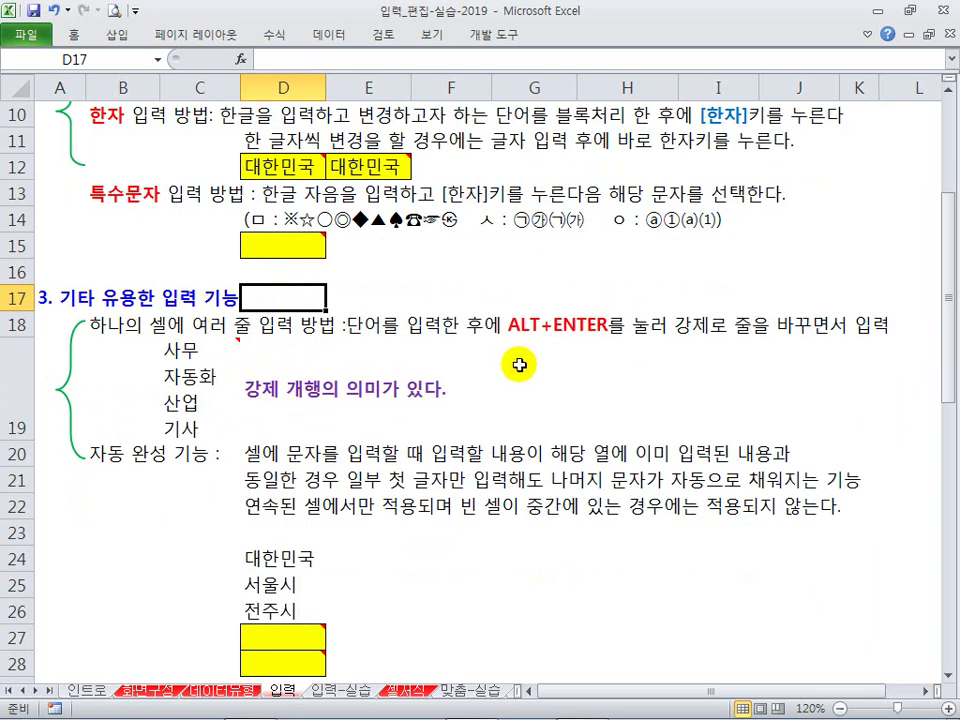
click(202, 368)
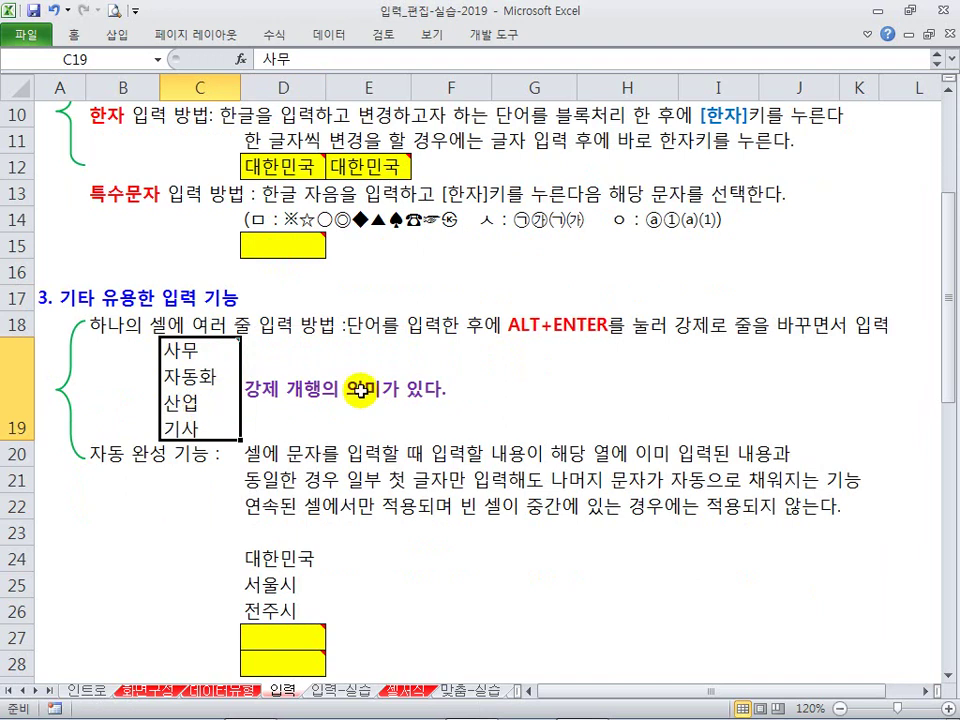
click(514, 342)
click(602, 348)
click(542, 343)
text(사무)
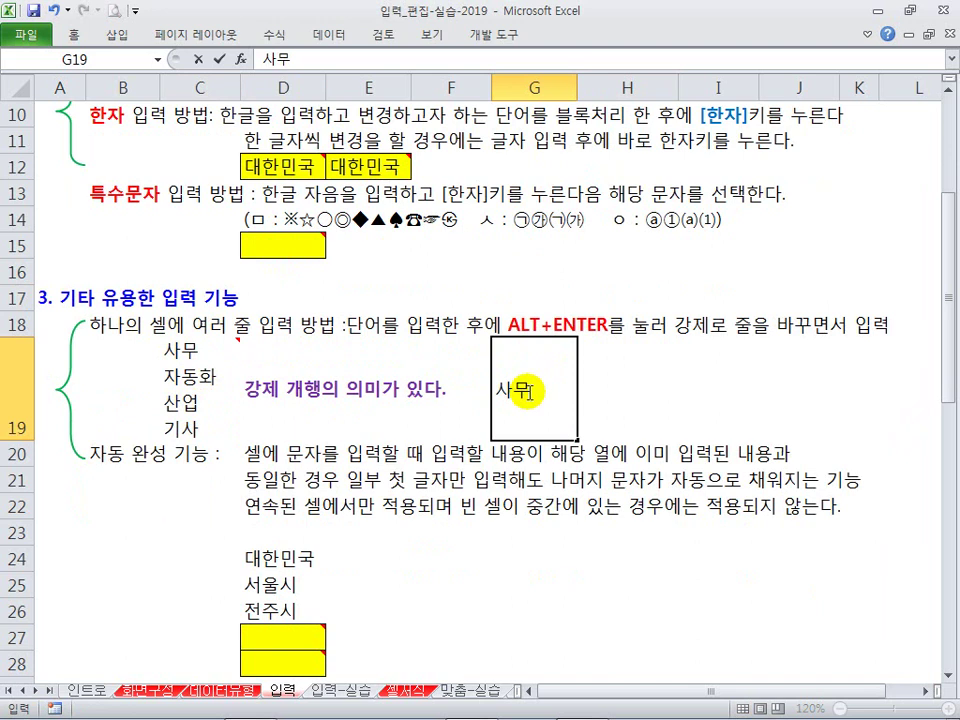
key(alt+Return)
text(자동화)
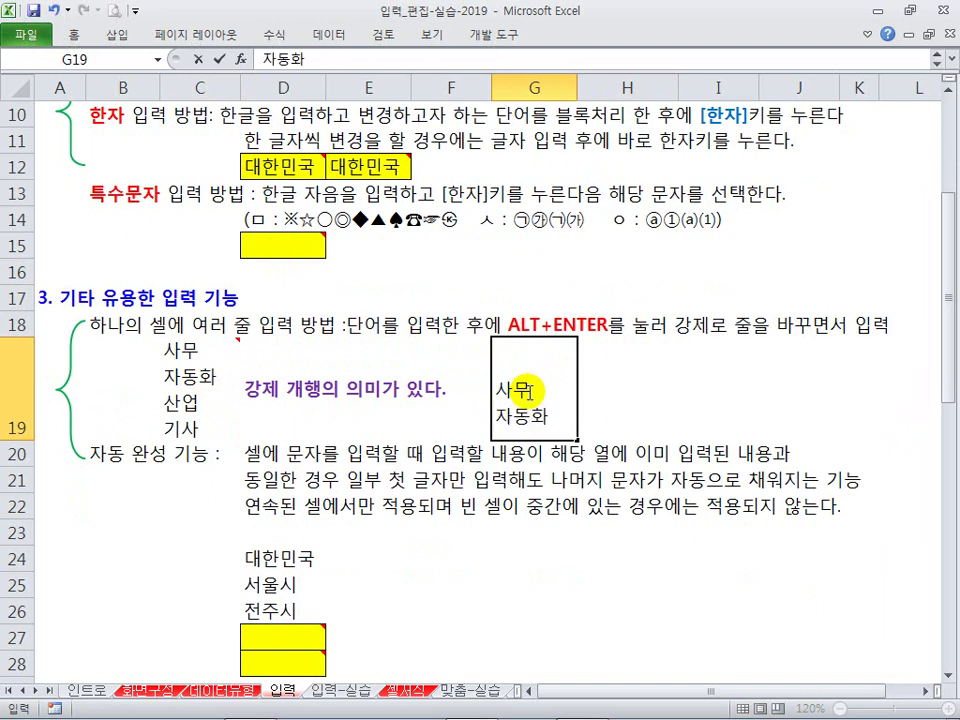
key(alt+Return)
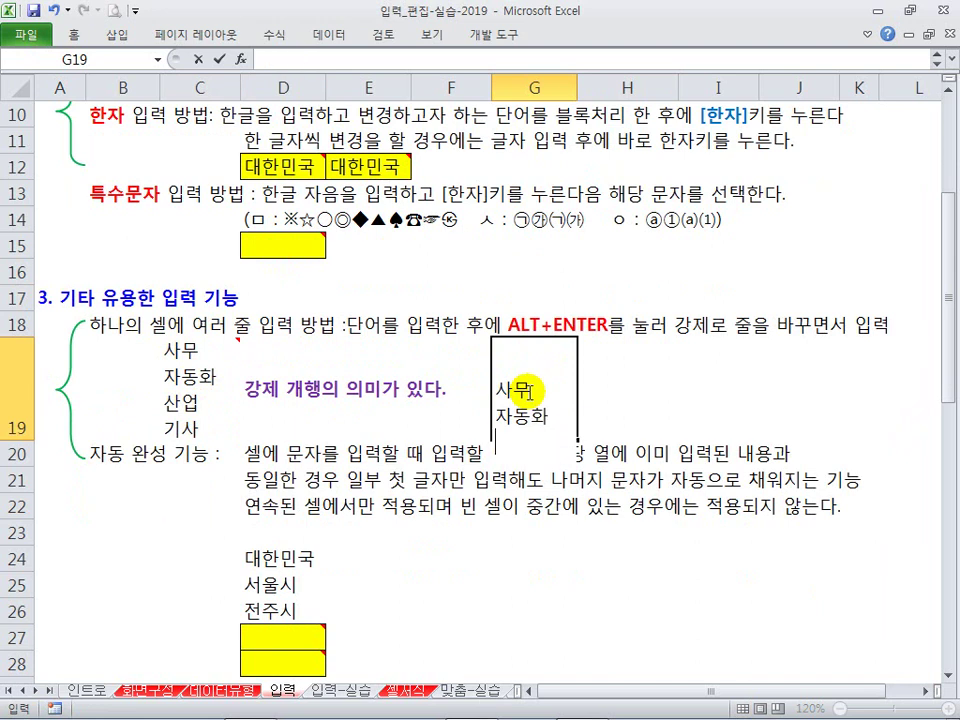
text(사ㄴ업)
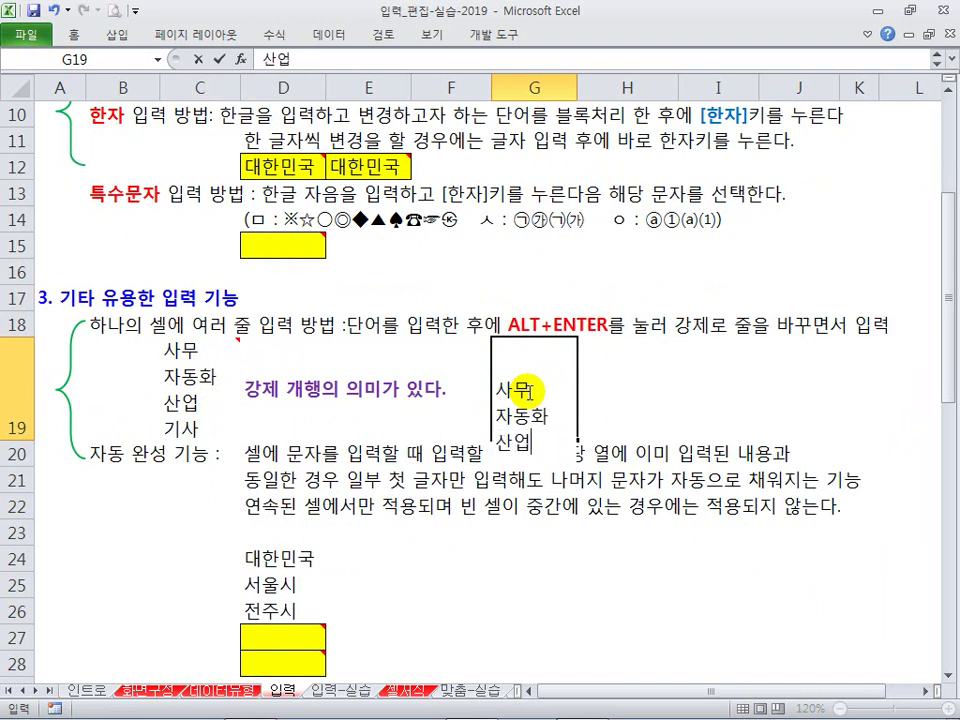
key(alt+Return)
text(기사)
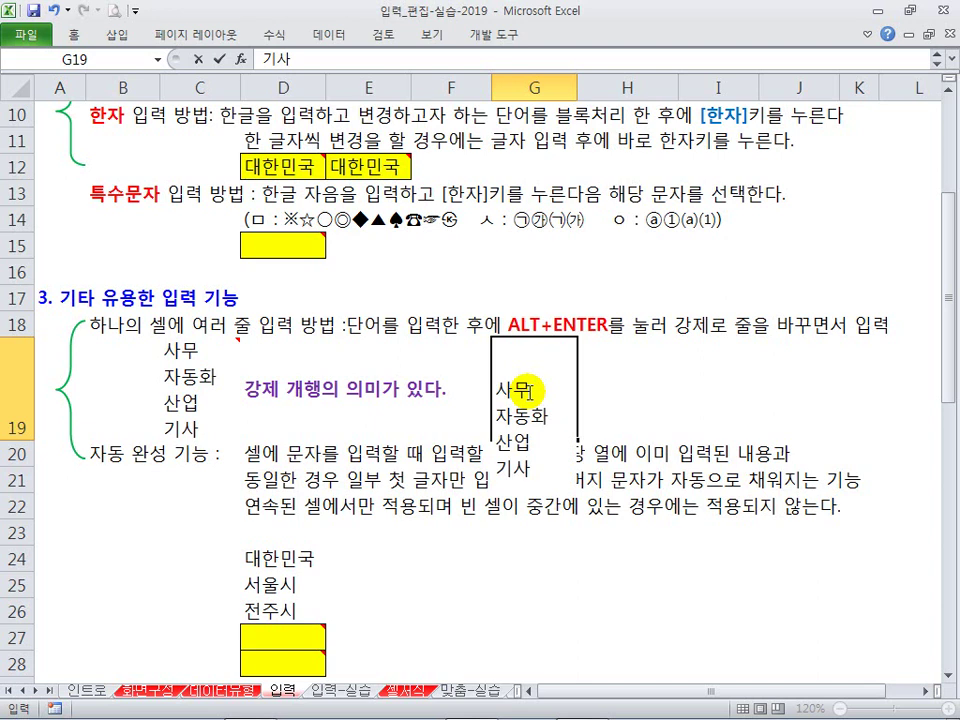
key(Return)
click(508, 400)
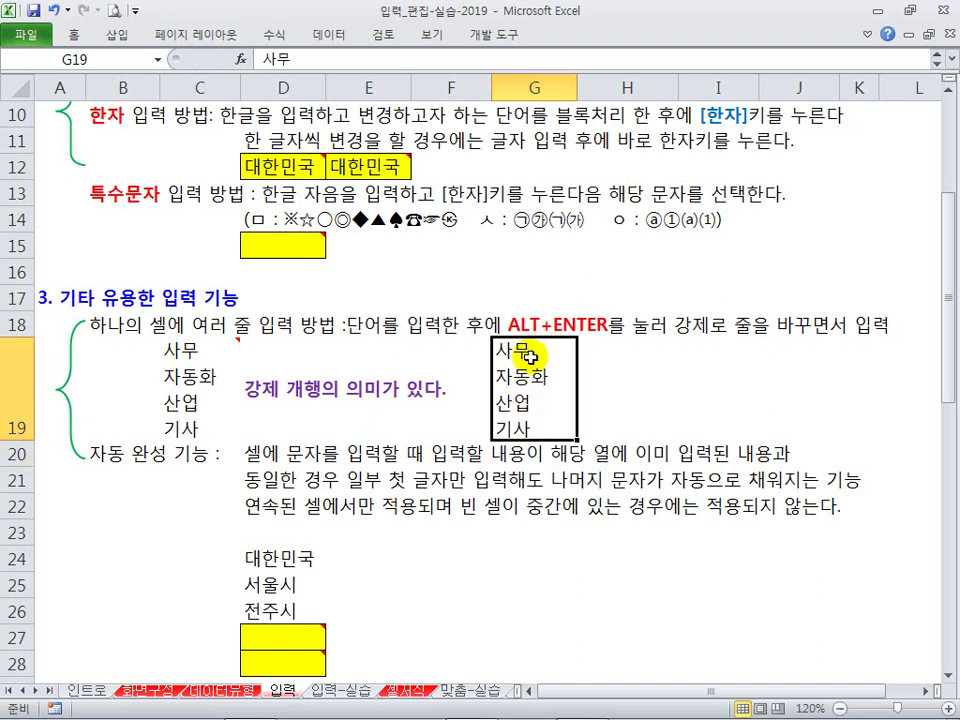
key(Delete)
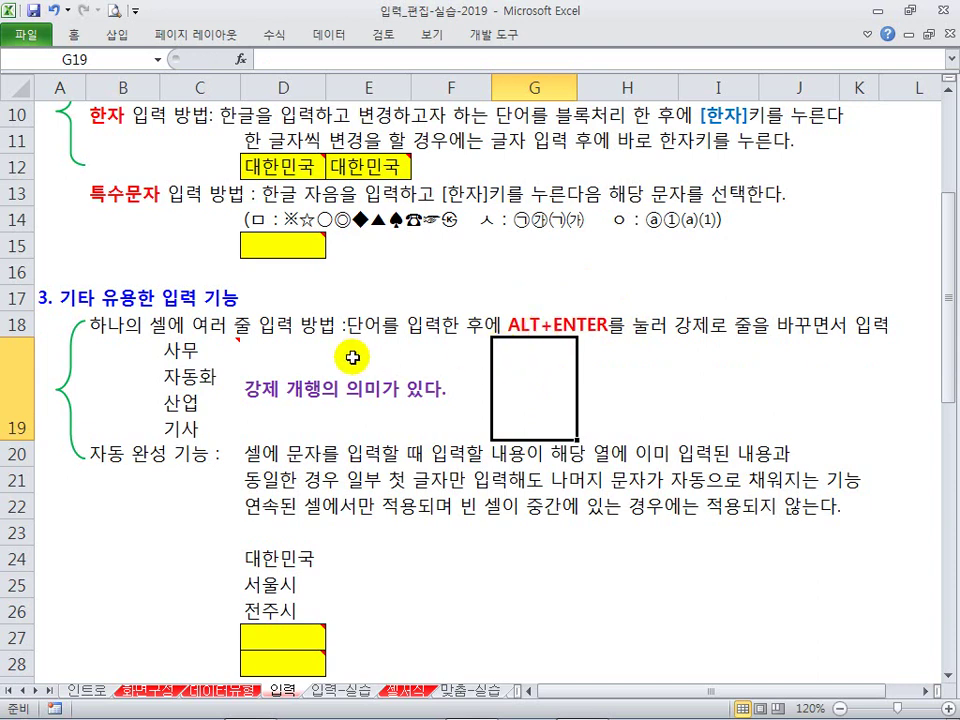
scroll(256, 342, down, 1)
mouse_move(231, 285)
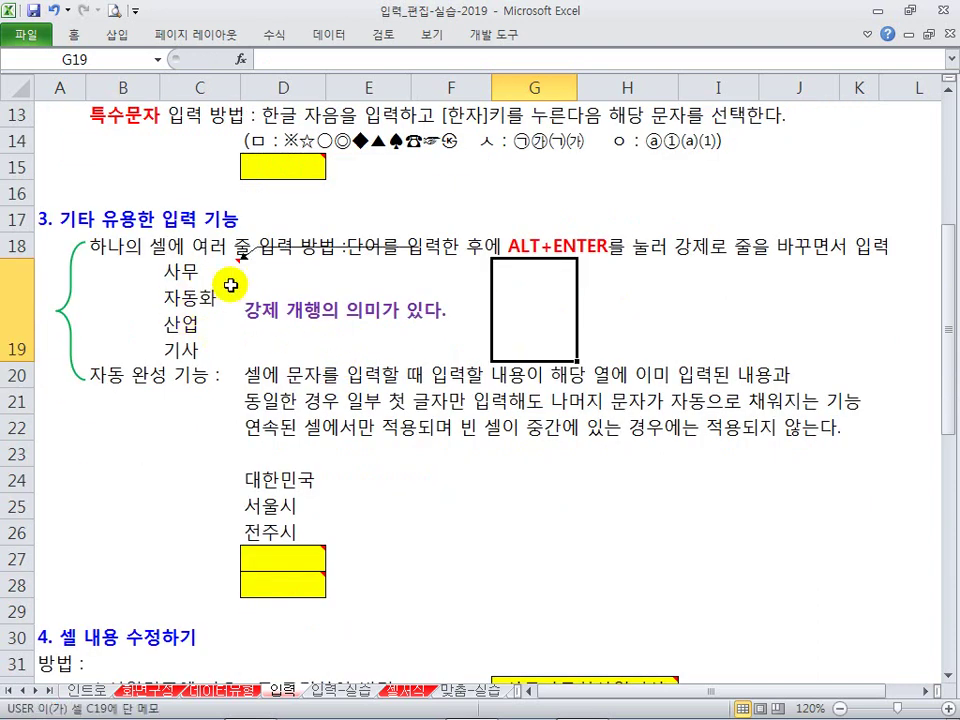
scroll(231, 285, down, 1)
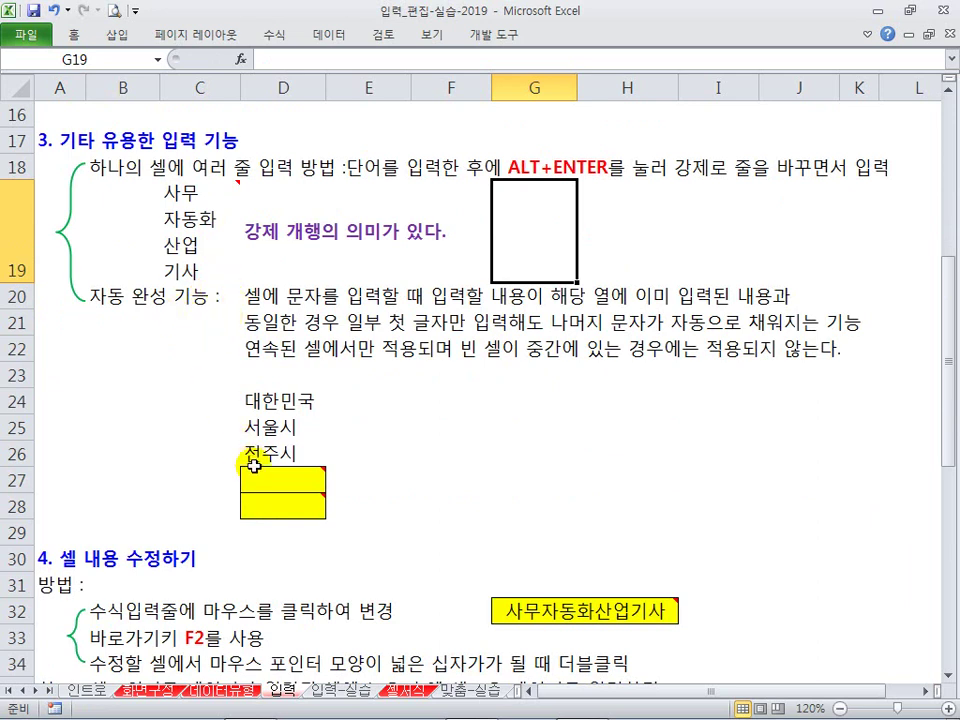
click(273, 488)
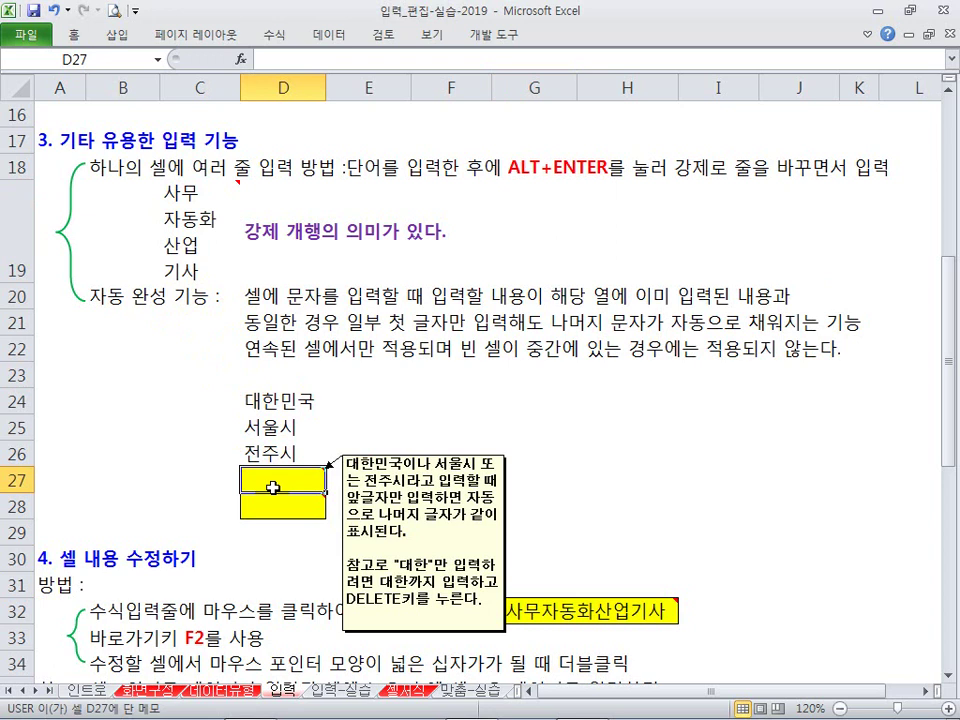
text(대한민국)
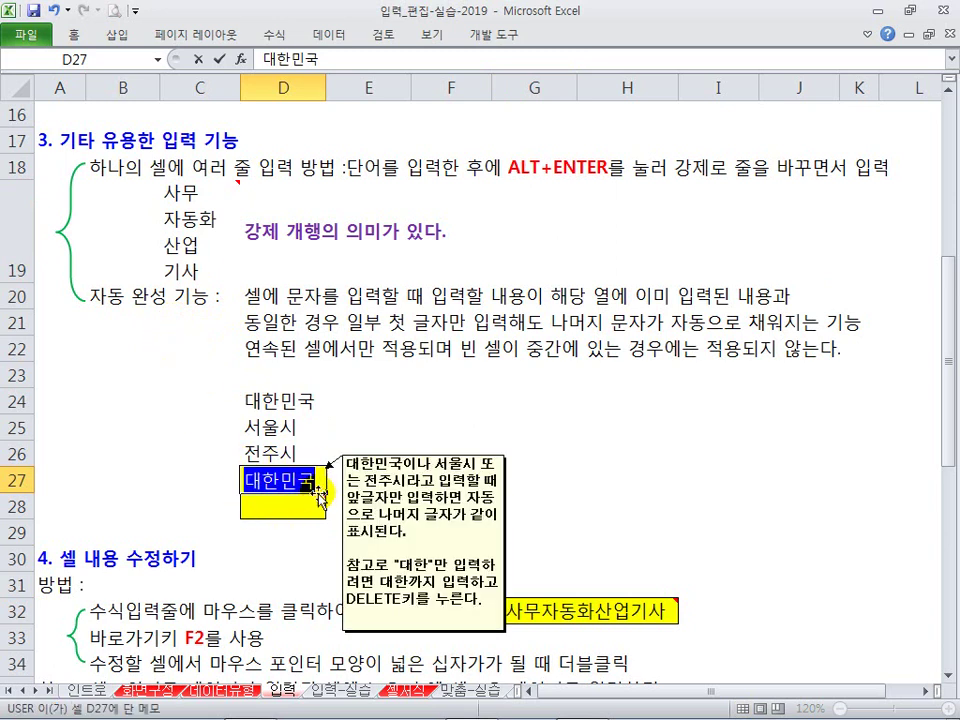
drag(231, 459, 330, 492)
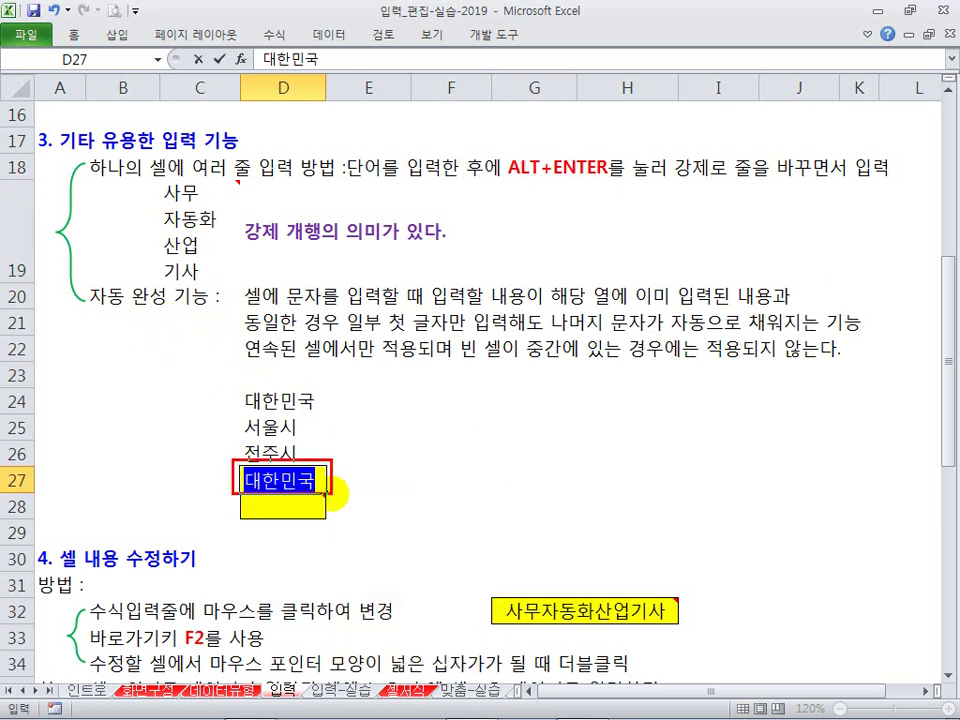
key(Return)
click(322, 477)
mouse_move(308, 480)
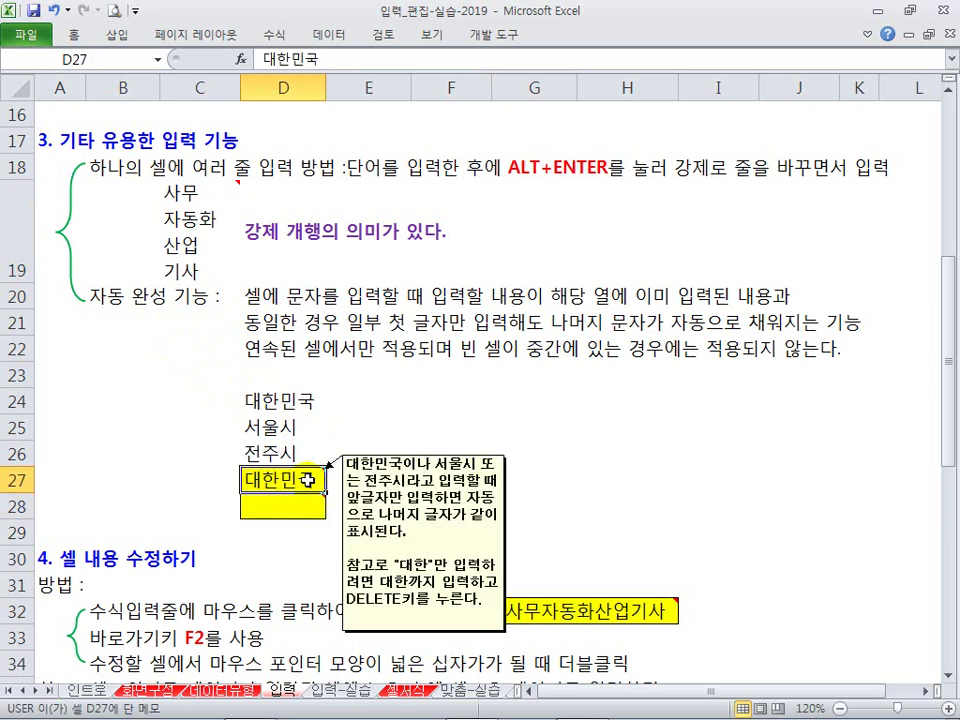
text(대한민국)
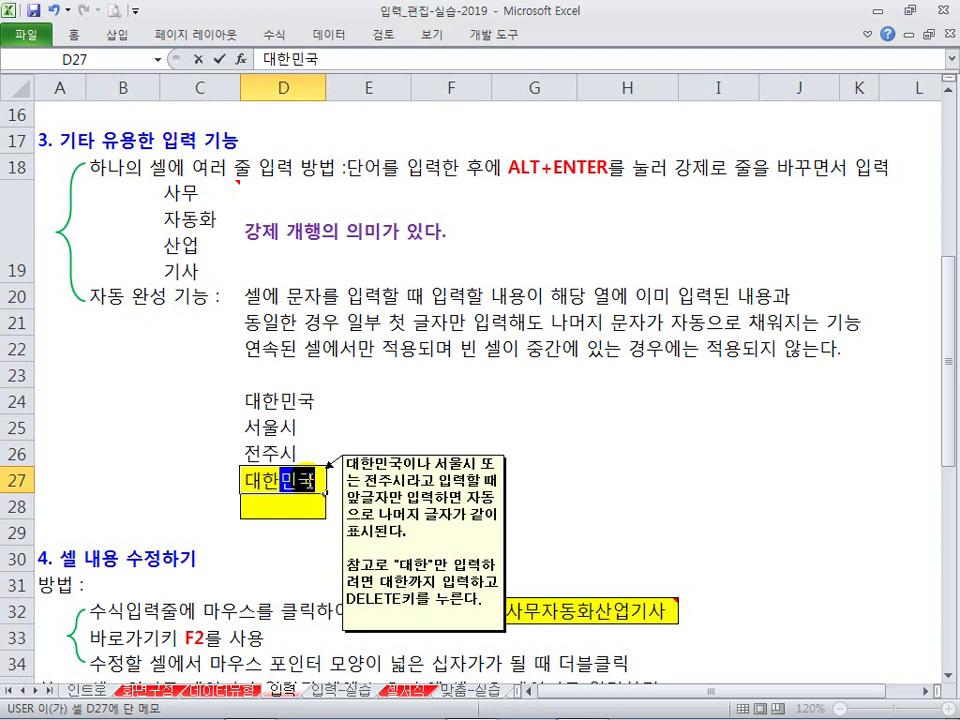
key(Delete)
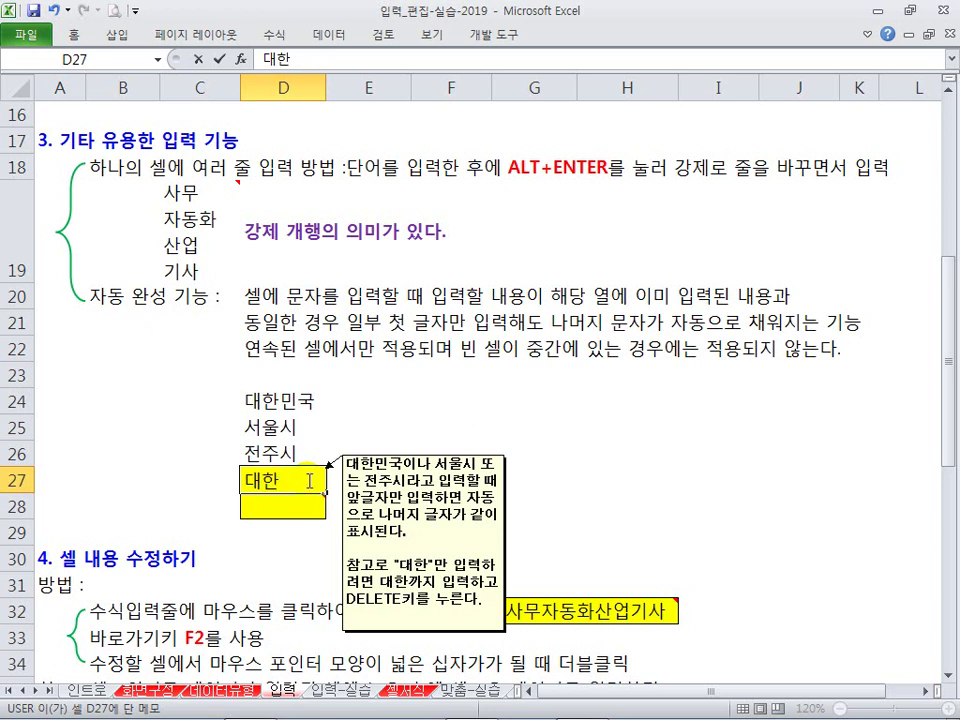
key(Return)
click(308, 480)
key(Delete)
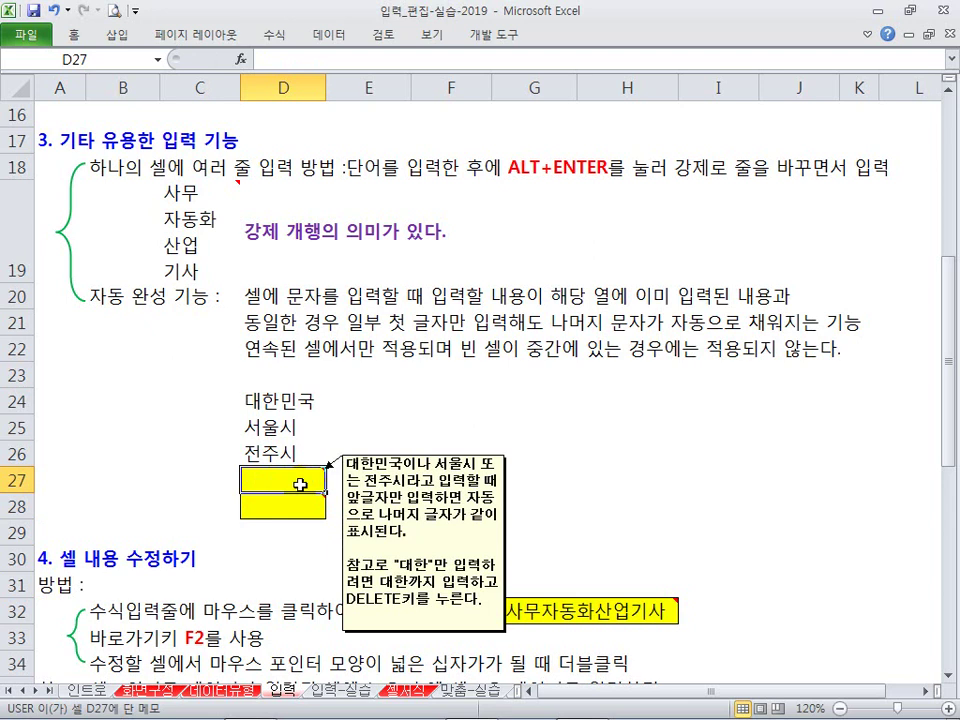
drag(268, 399, 263, 452)
click(268, 480)
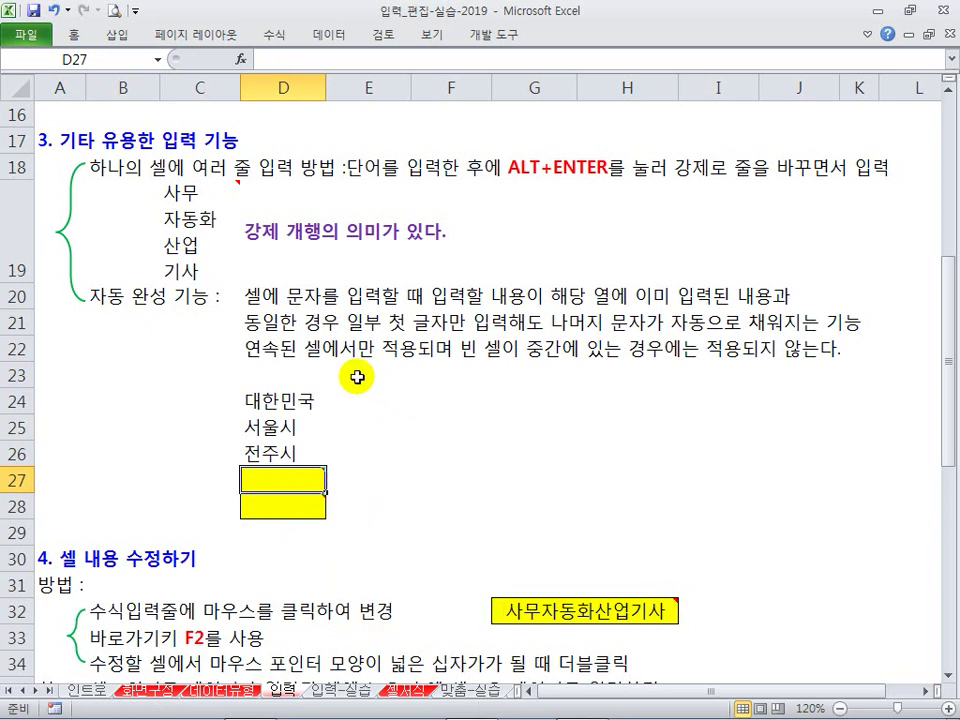
click(274, 375)
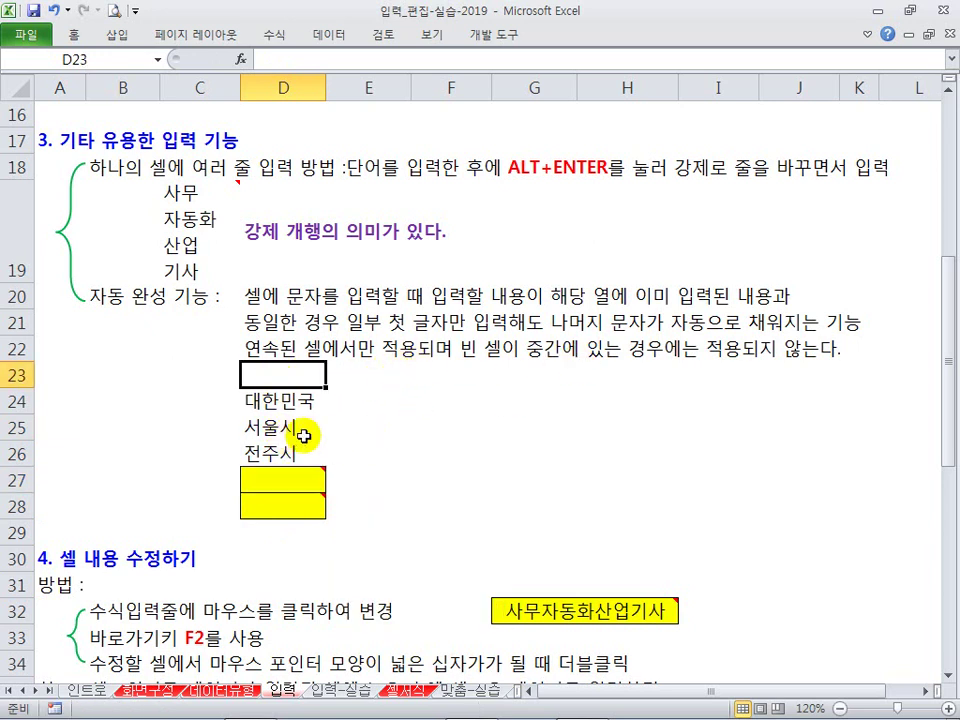
click(443, 404)
text(123)
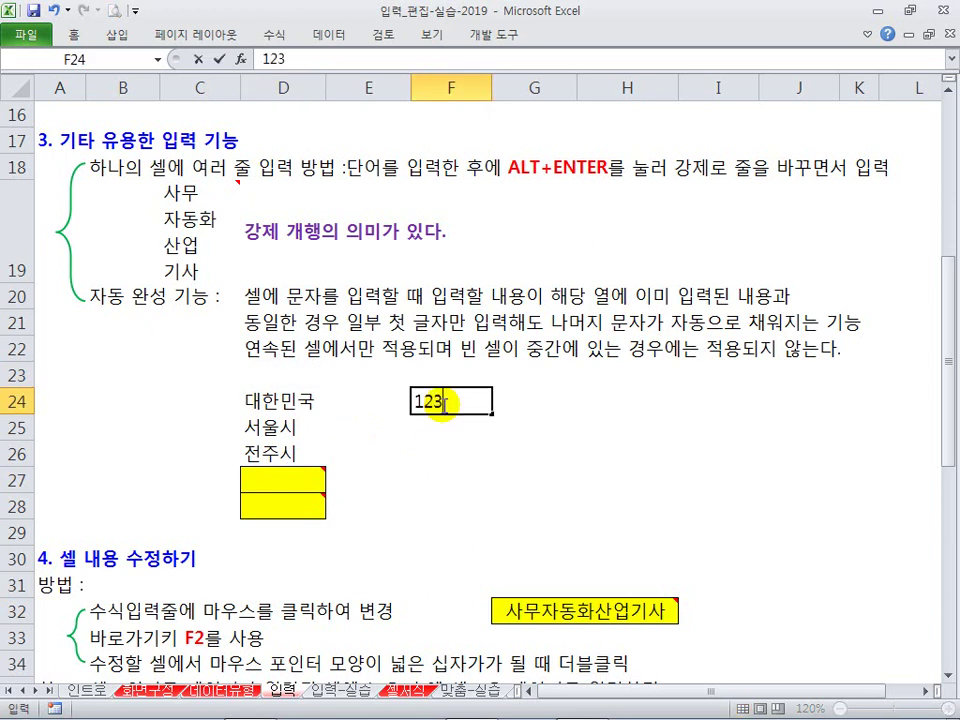
key(Return)
text(1)
key(Escape)
drag(437, 400, 445, 438)
key(Delete)
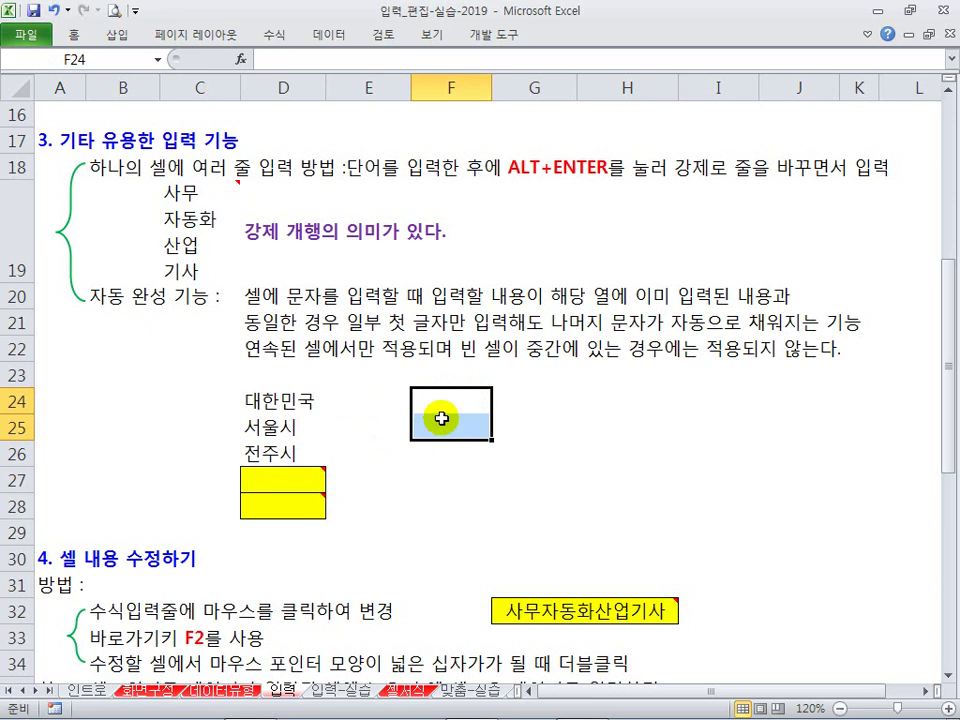
click(425, 349)
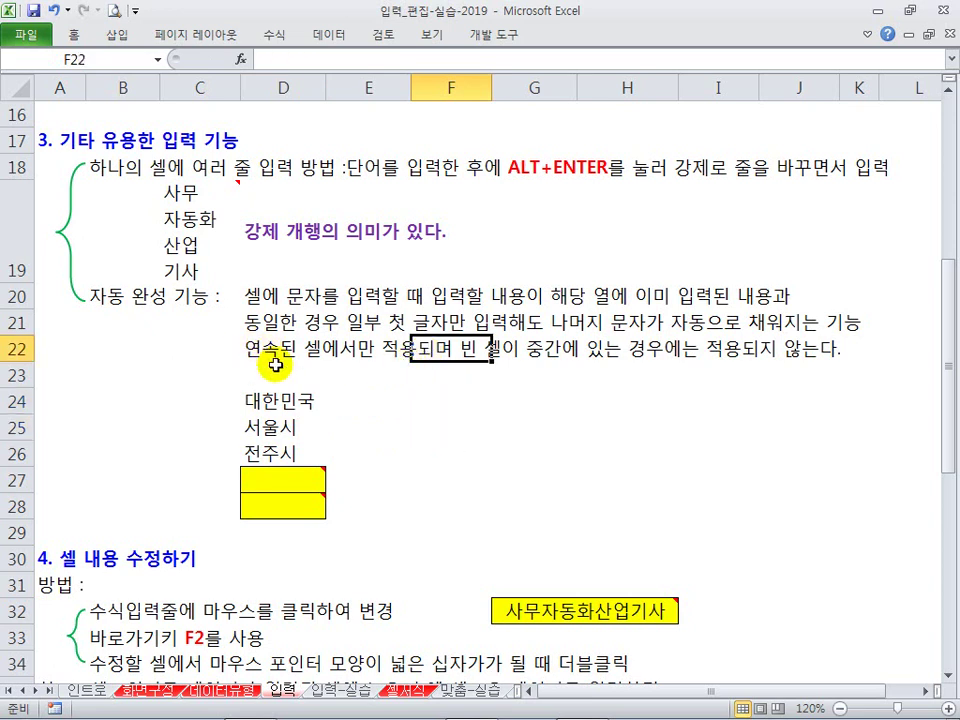
mouse_move(311, 483)
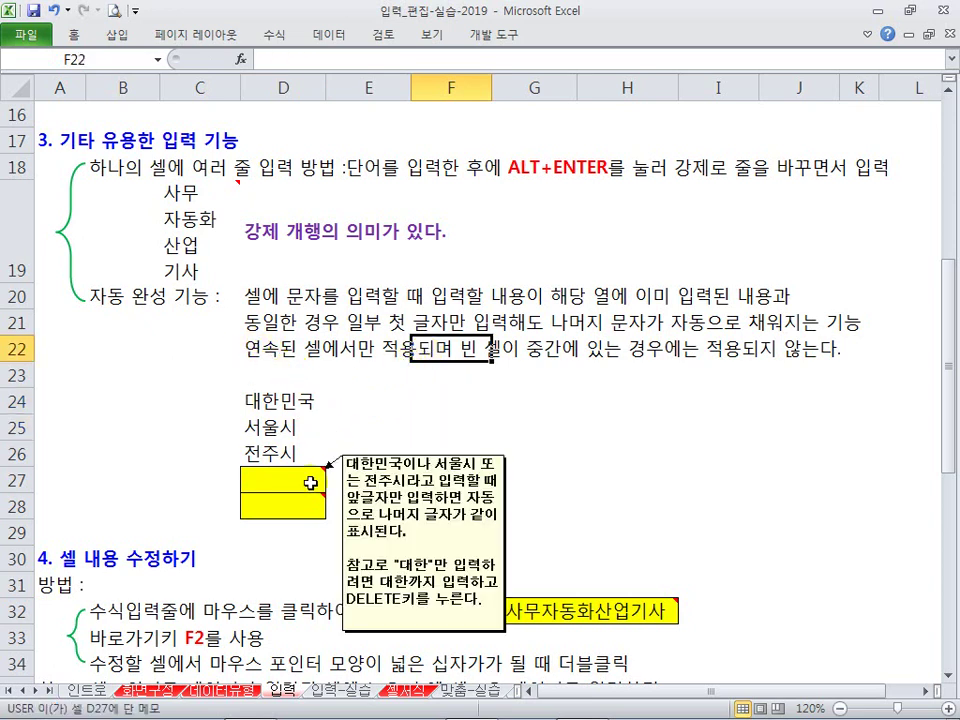
scroll(317, 431, down, 3)
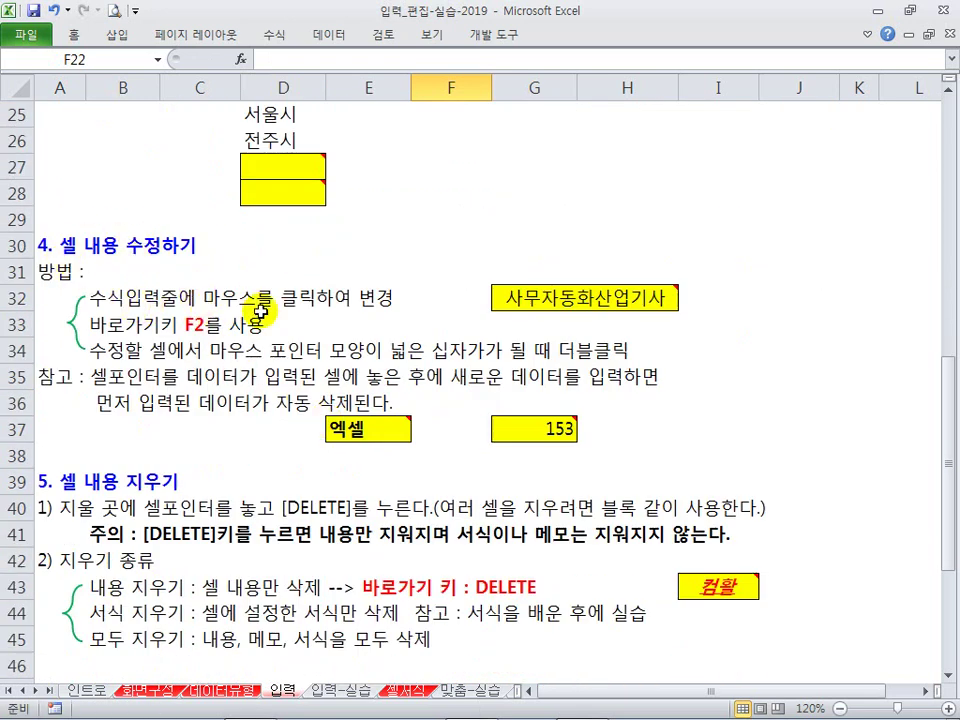
click(508, 302)
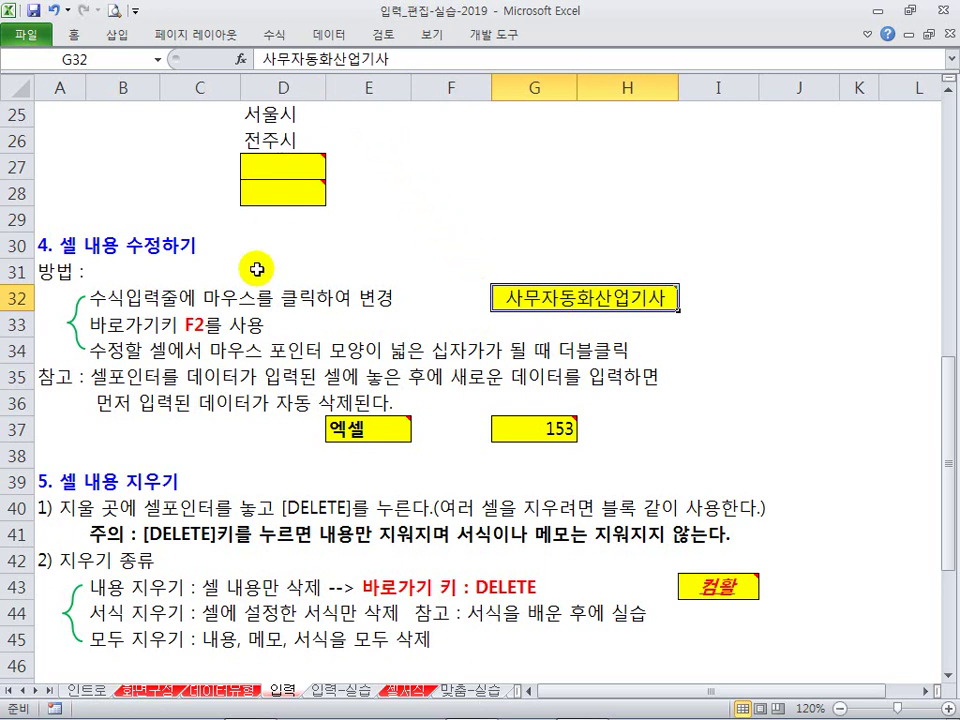
click(301, 57)
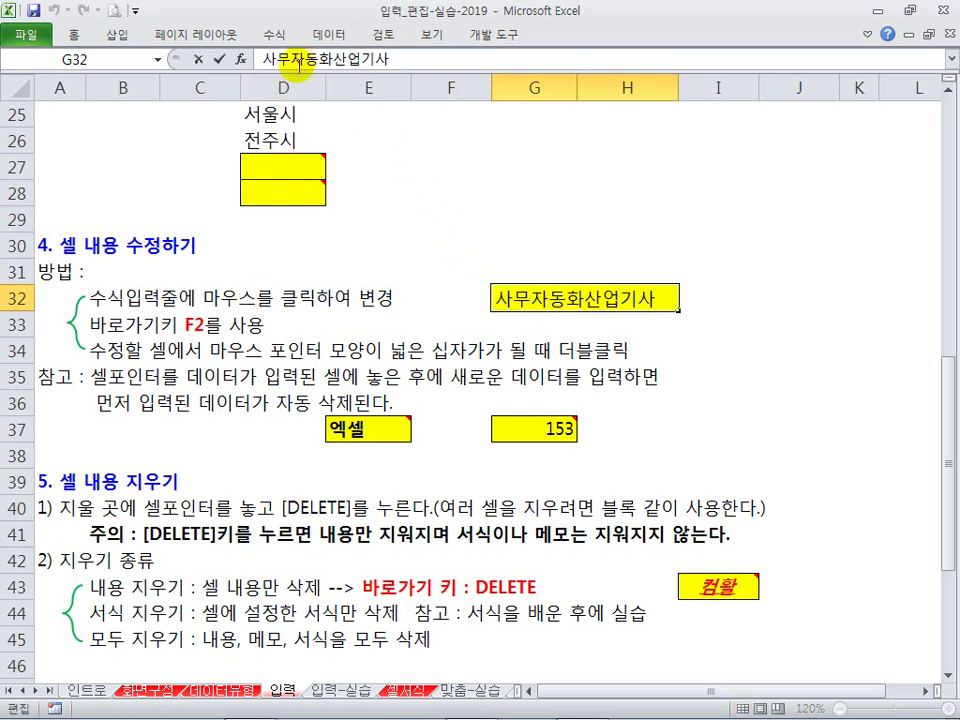
click(349, 64)
click(331, 64)
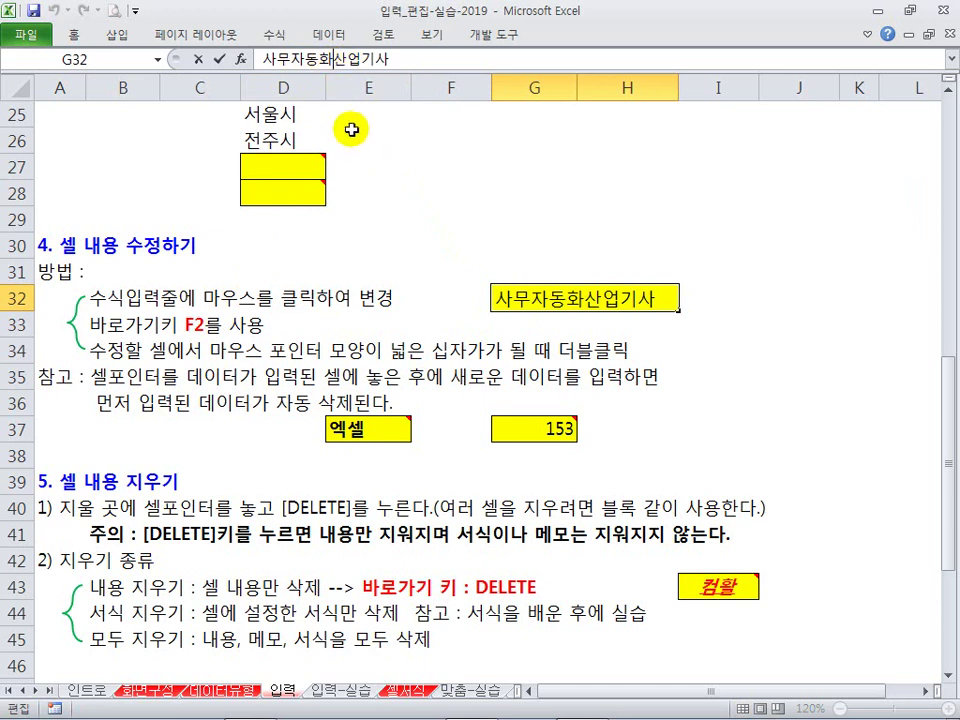
click(395, 205)
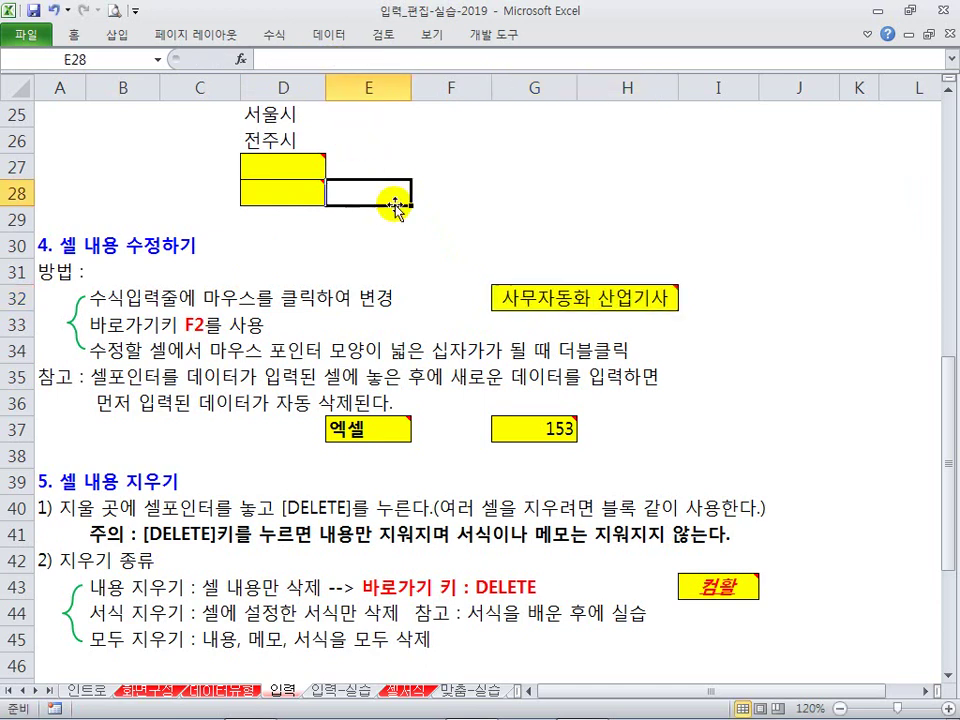
click(510, 318)
click(546, 294)
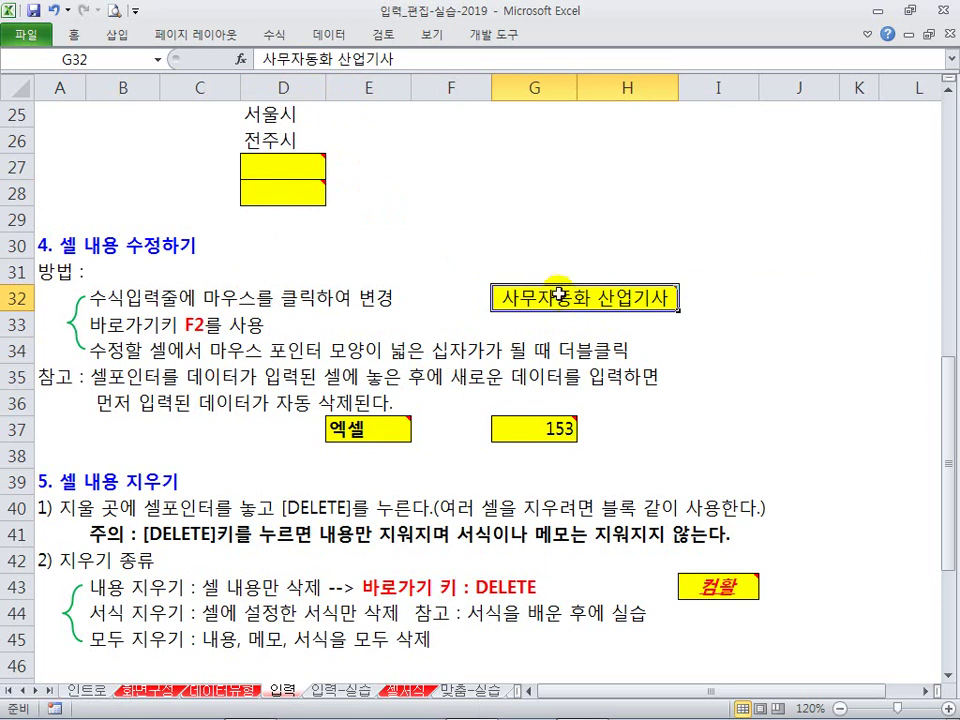
mouse_move(557, 292)
key(F2)
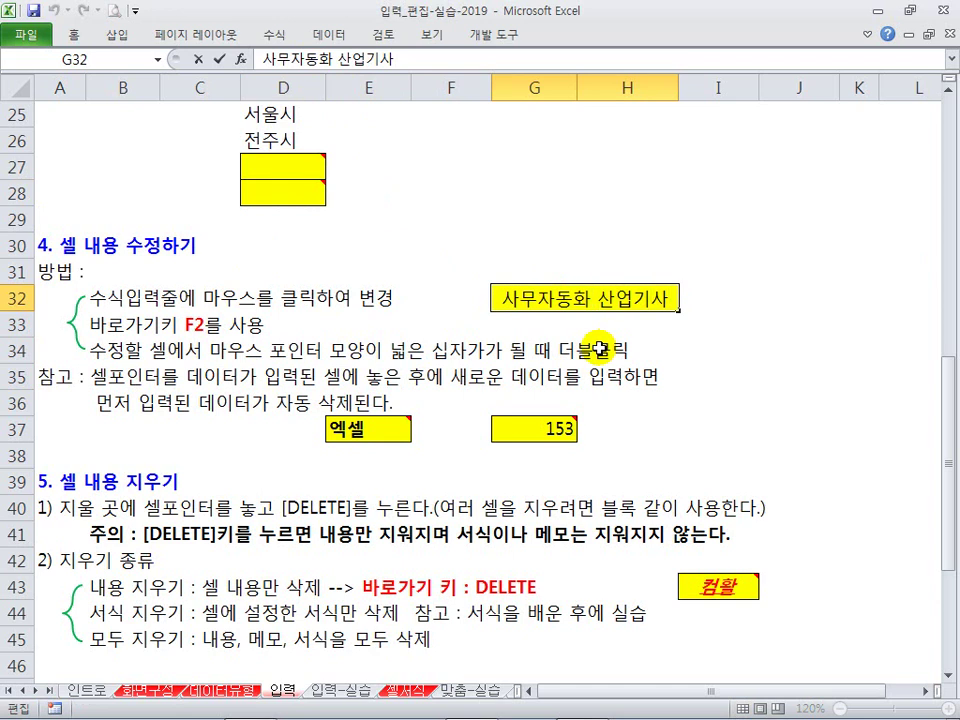
key(BackSpace)
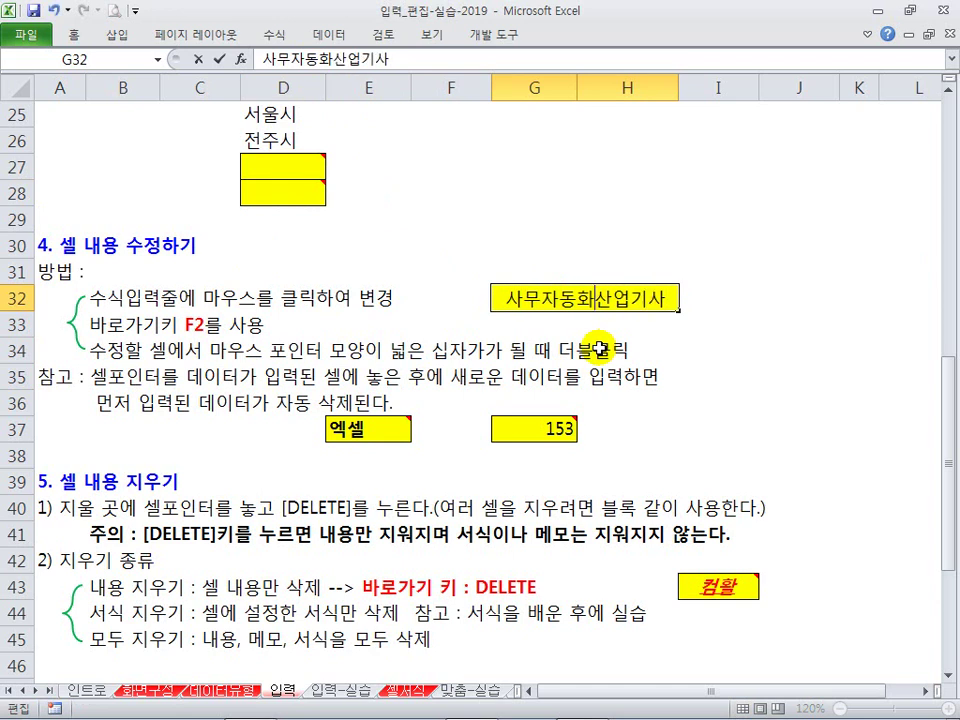
key(Return)
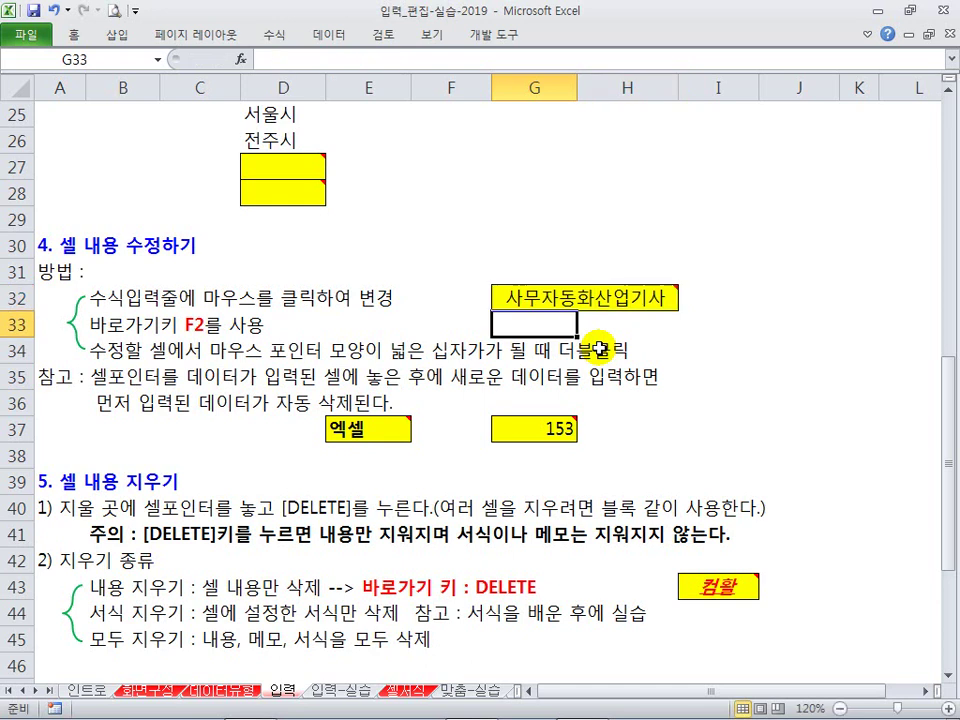
key(Up)
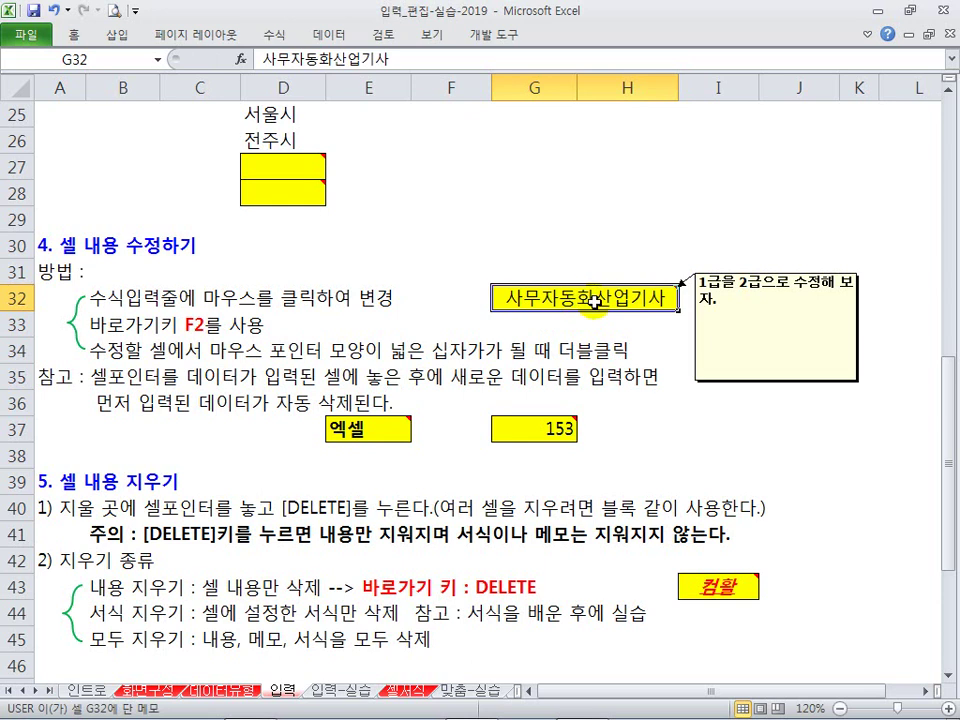
double_click(594, 300)
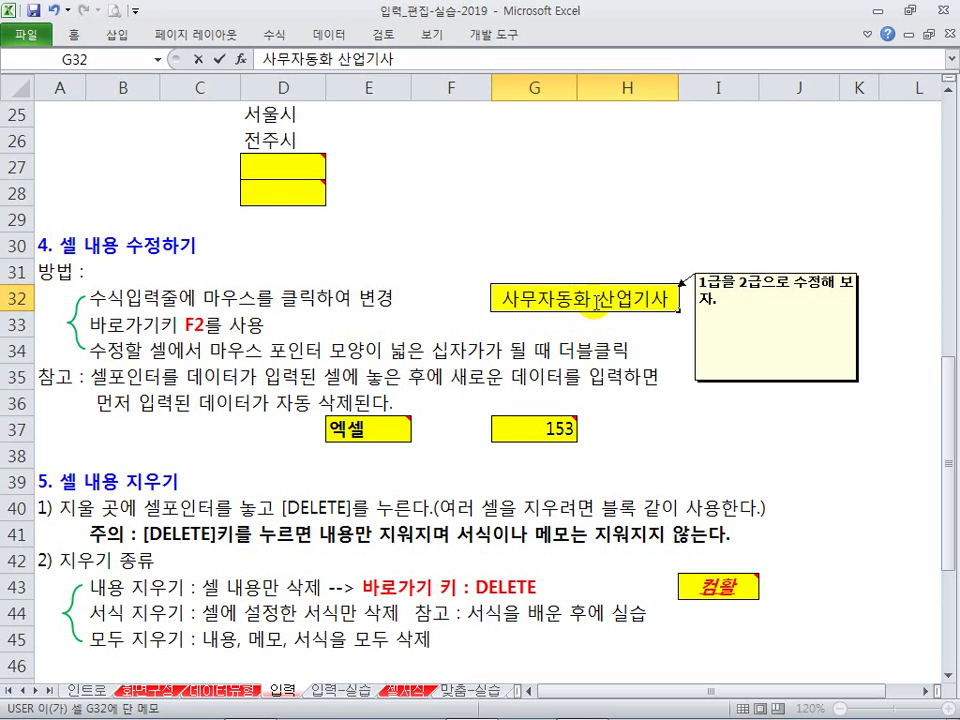
click(596, 322)
double_click(605, 300)
key(BackSpace)
key(Return)
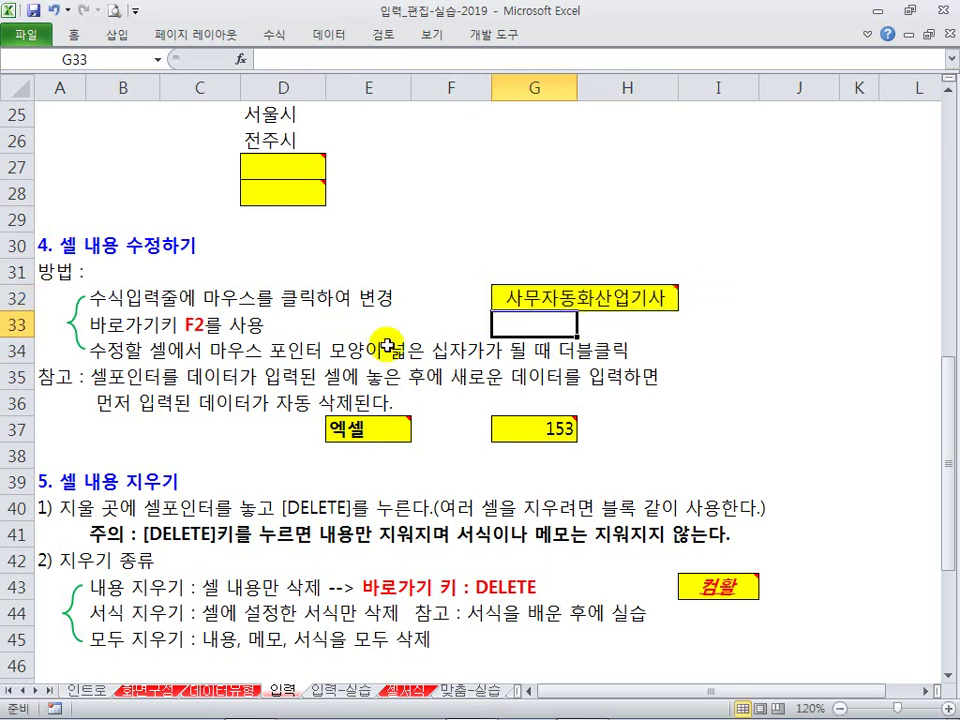
click(122, 358)
key(Down)
key(Down)
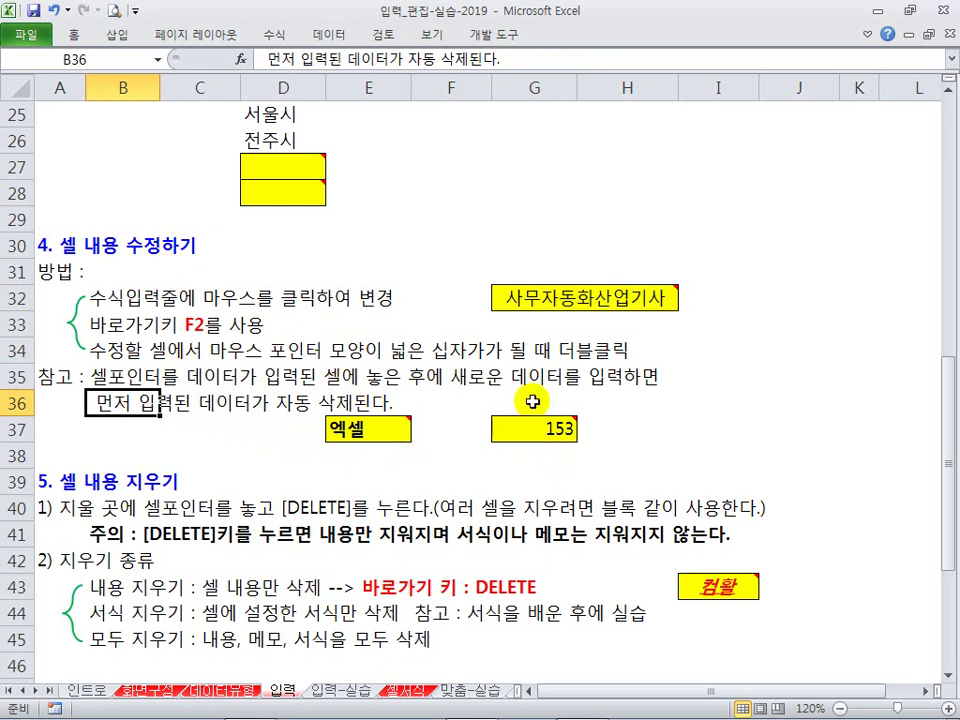
Step: Overwrite E37's 엑셀 with 컴활
click(371, 430)
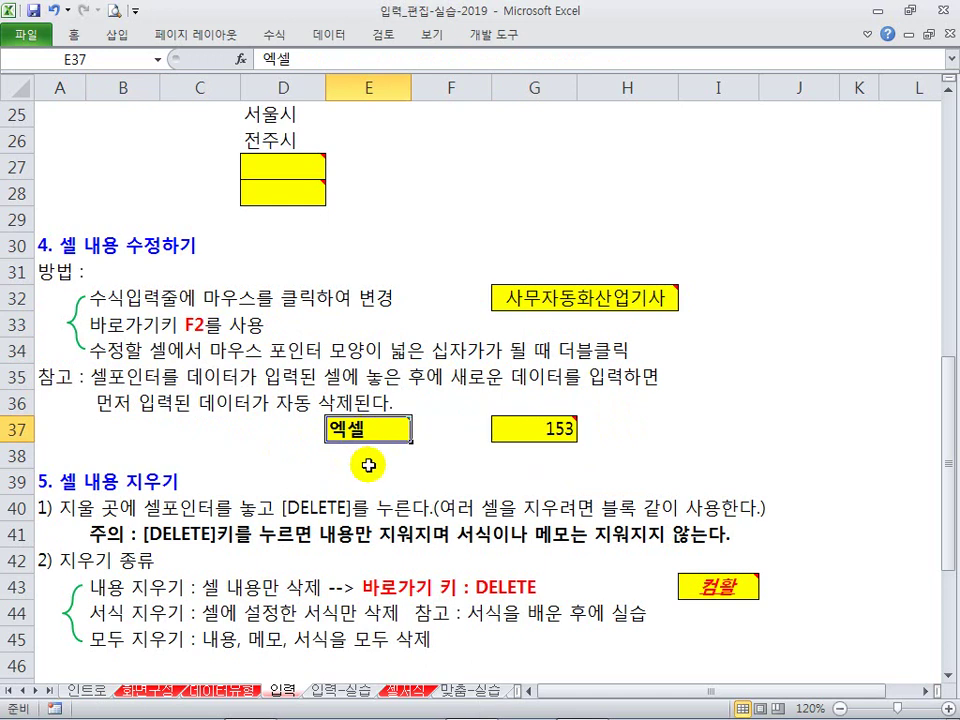
text(컴화)
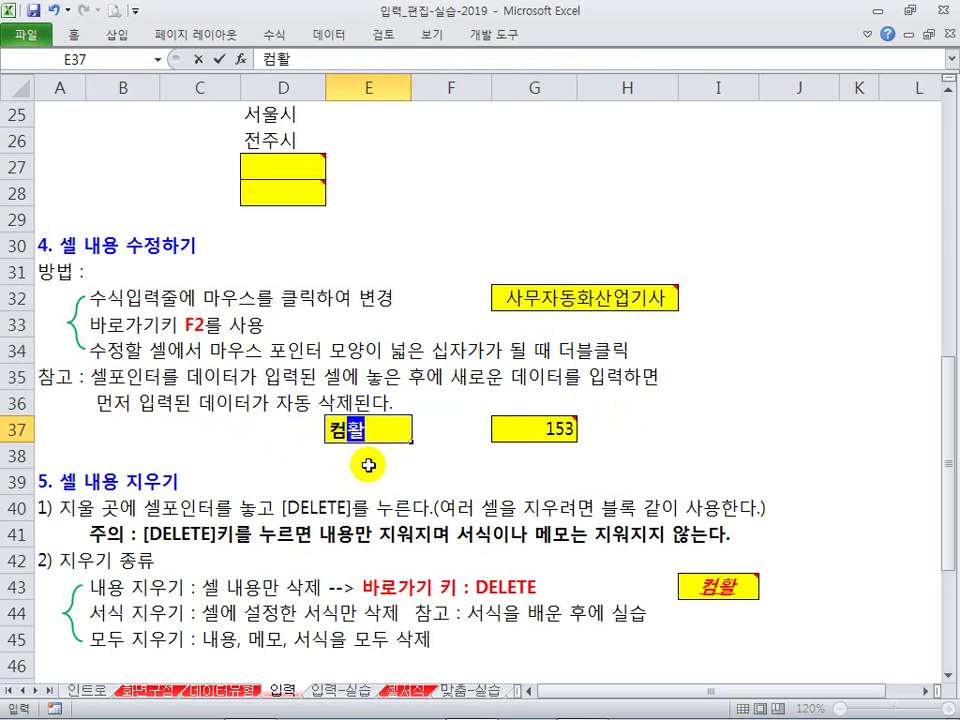
key(Return)
key(Up)
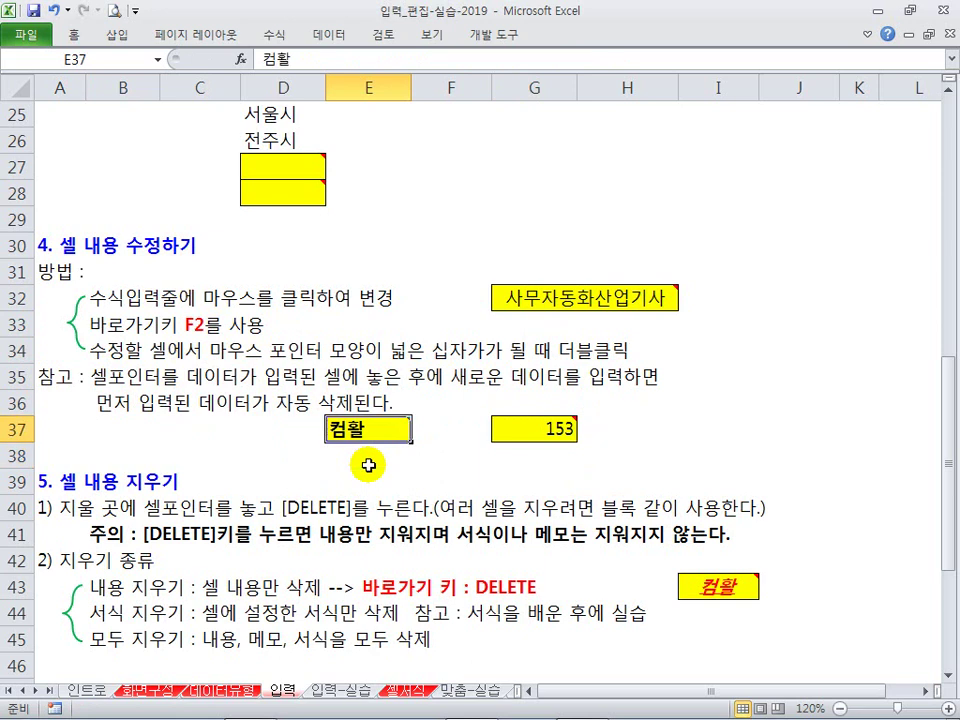
Step: Replace G37's 153 with 135, then select B35:C36 and C37
key(Right)
key(Right)
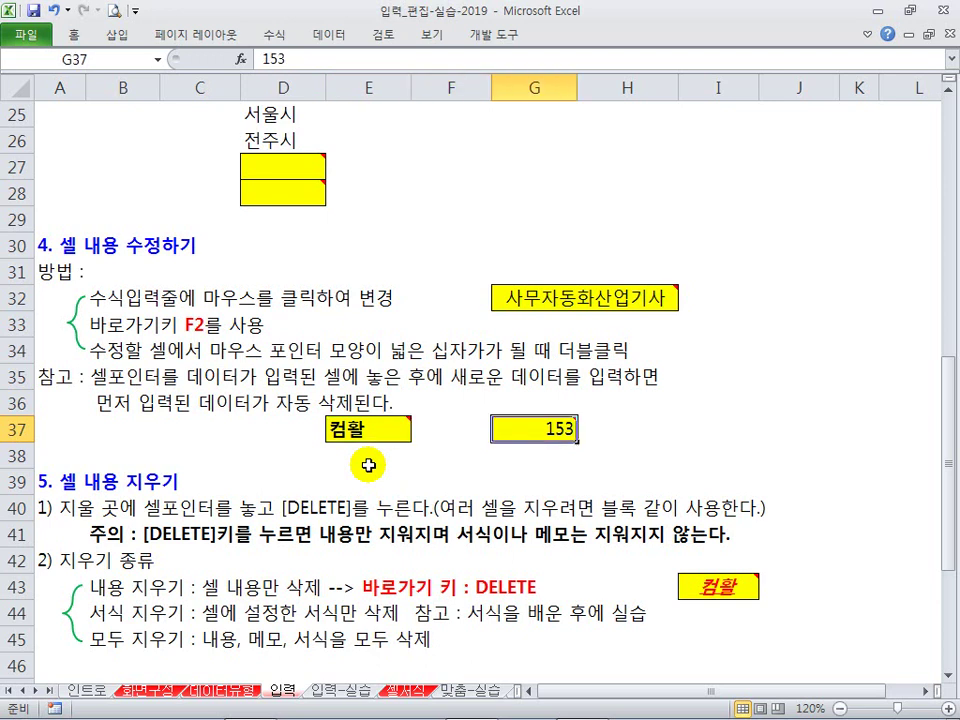
key(F2)
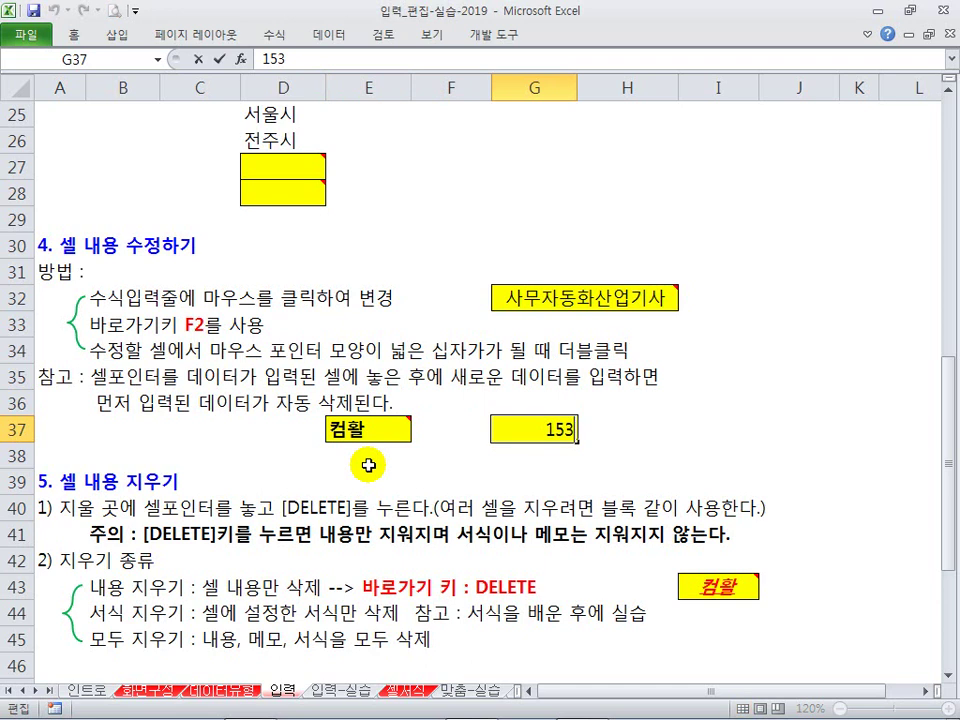
key(Escape)
text(135)
key(Return)
key(Up)
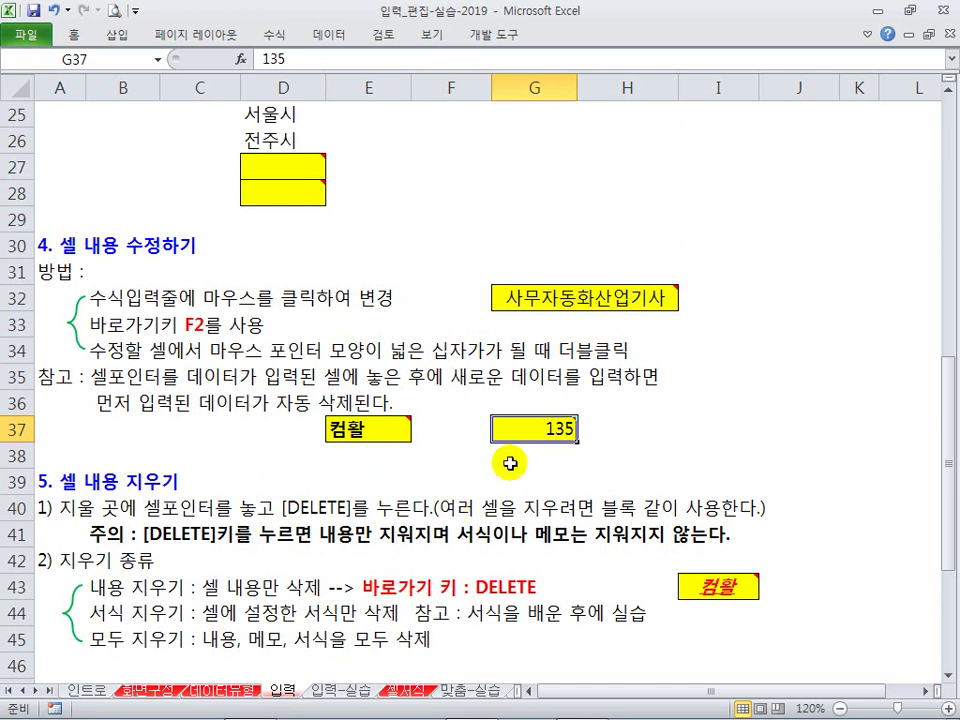
drag(128, 384, 212, 392)
click(205, 427)
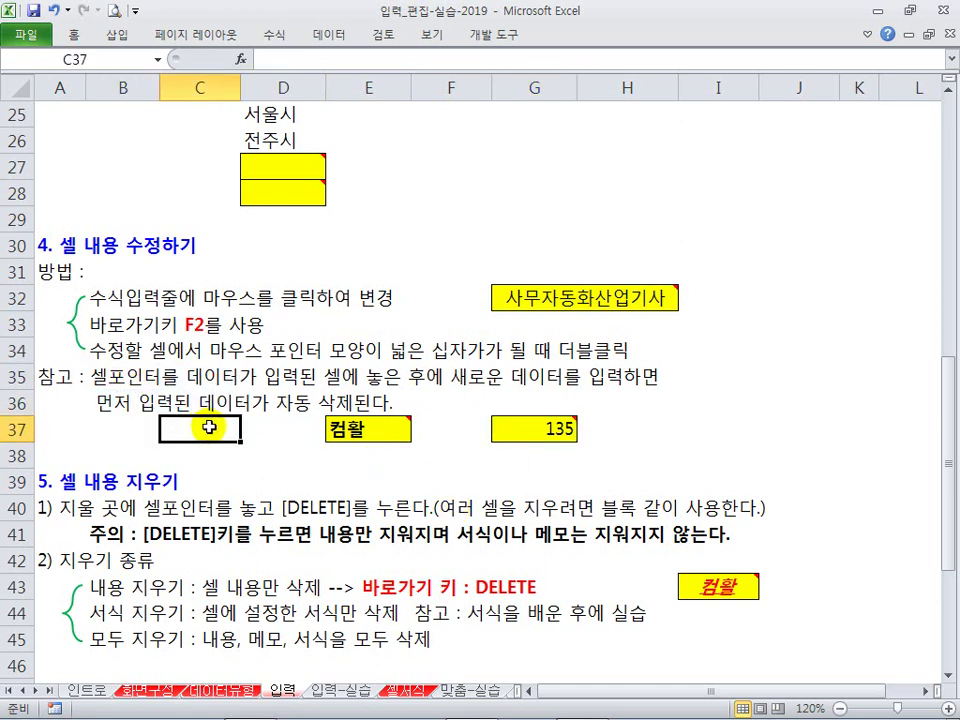
scroll(248, 362, down, 2)
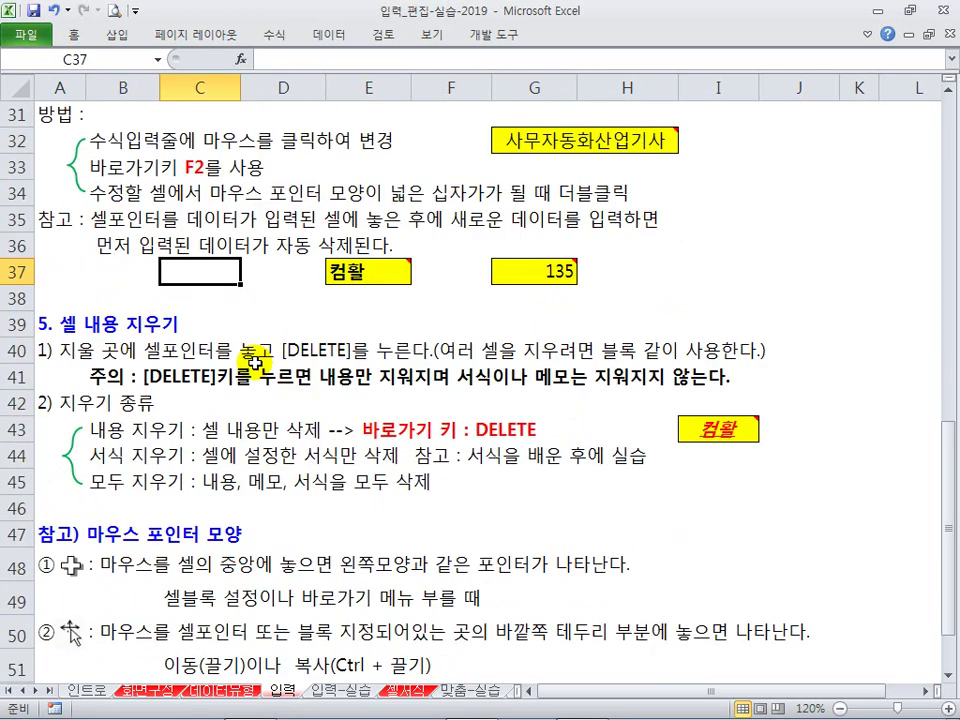
scroll(129, 336, up, 1)
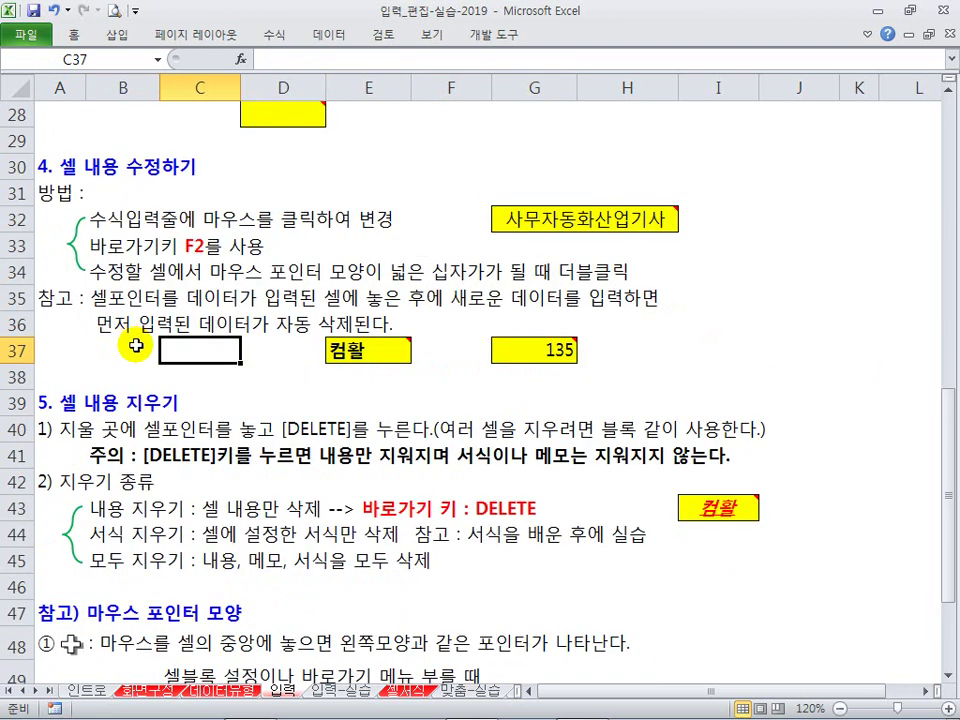
scroll(136, 346, down, 1)
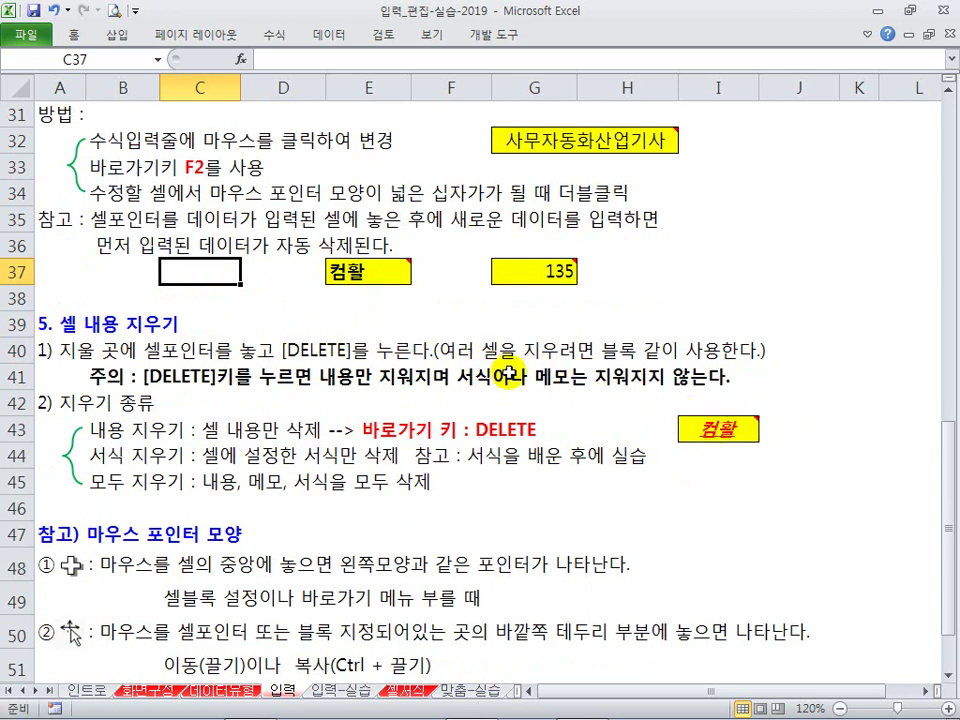
click(716, 428)
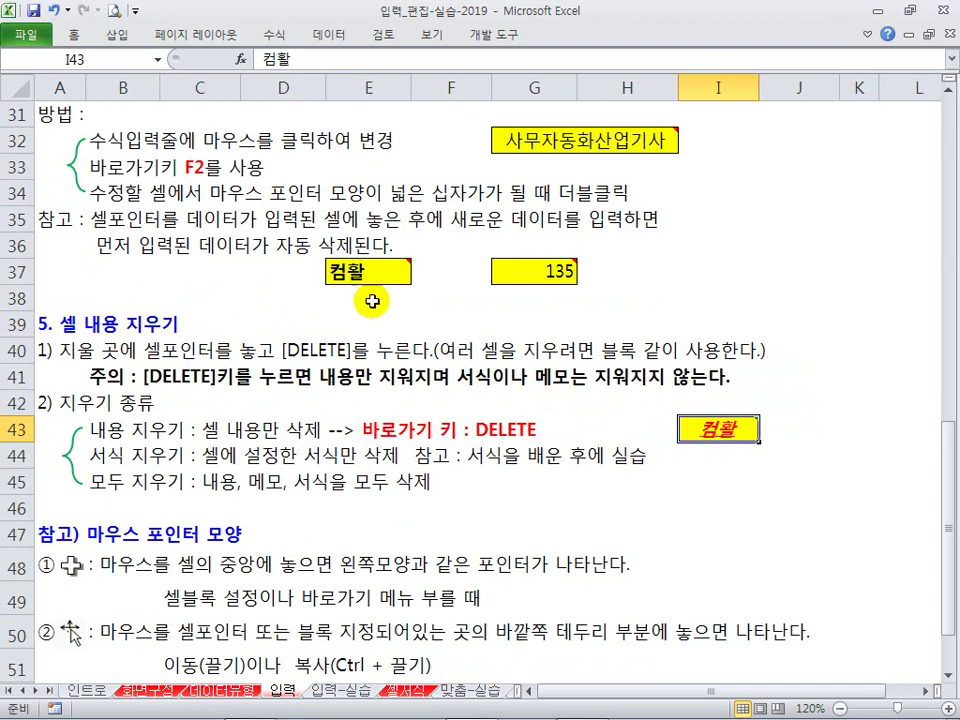
Step: Delete 컴활 from I43 and enter a person's name, keeping its formatting
click(73, 34)
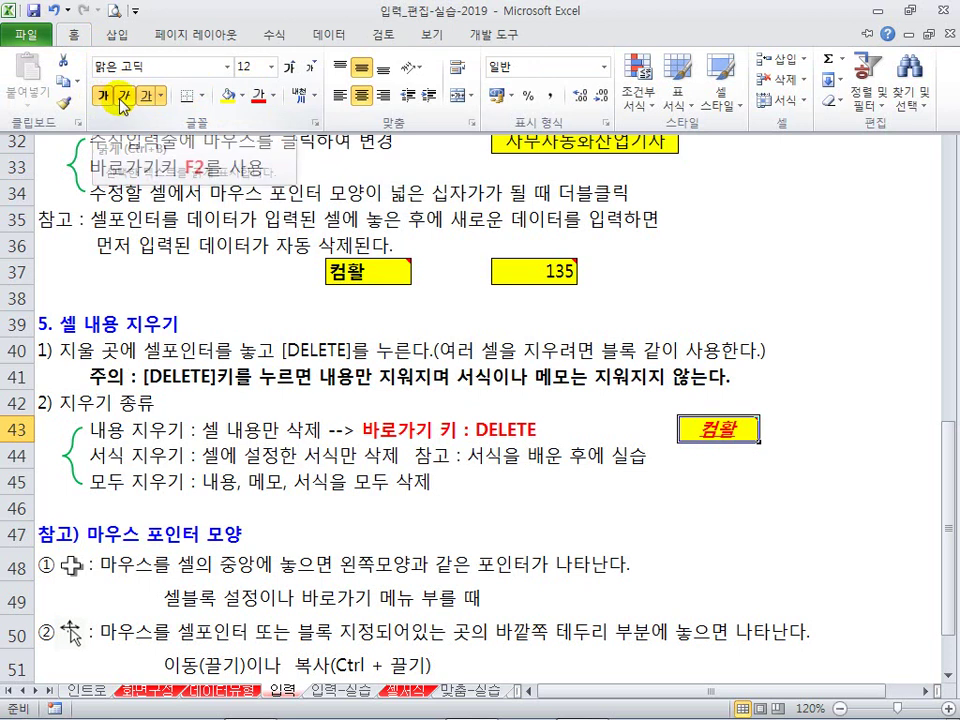
key(ctrl+F1)
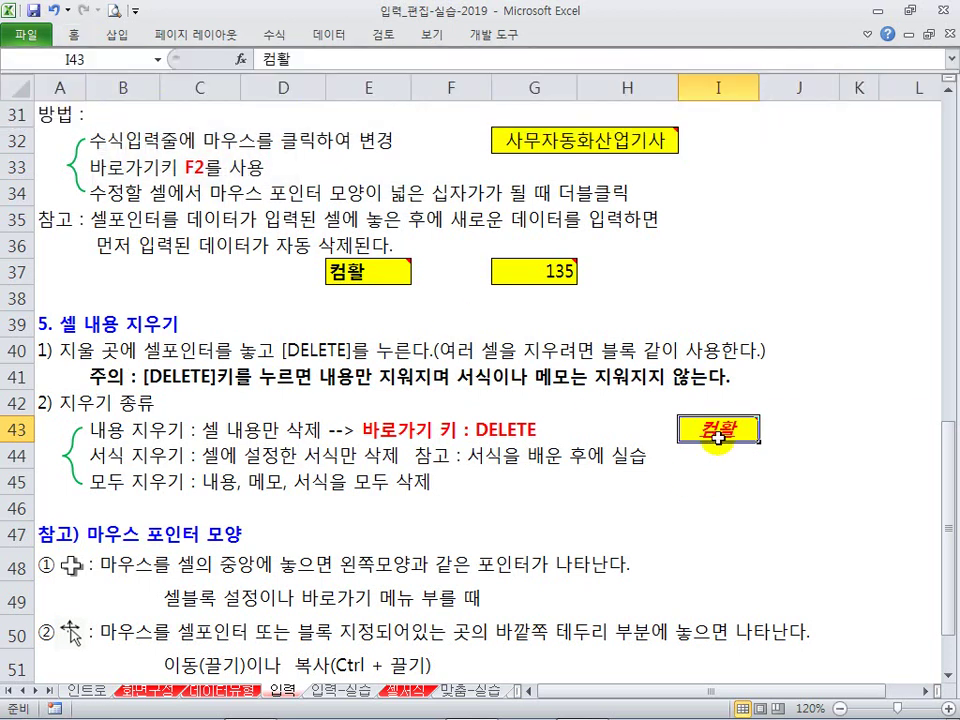
mouse_move(703, 428)
key(Delete)
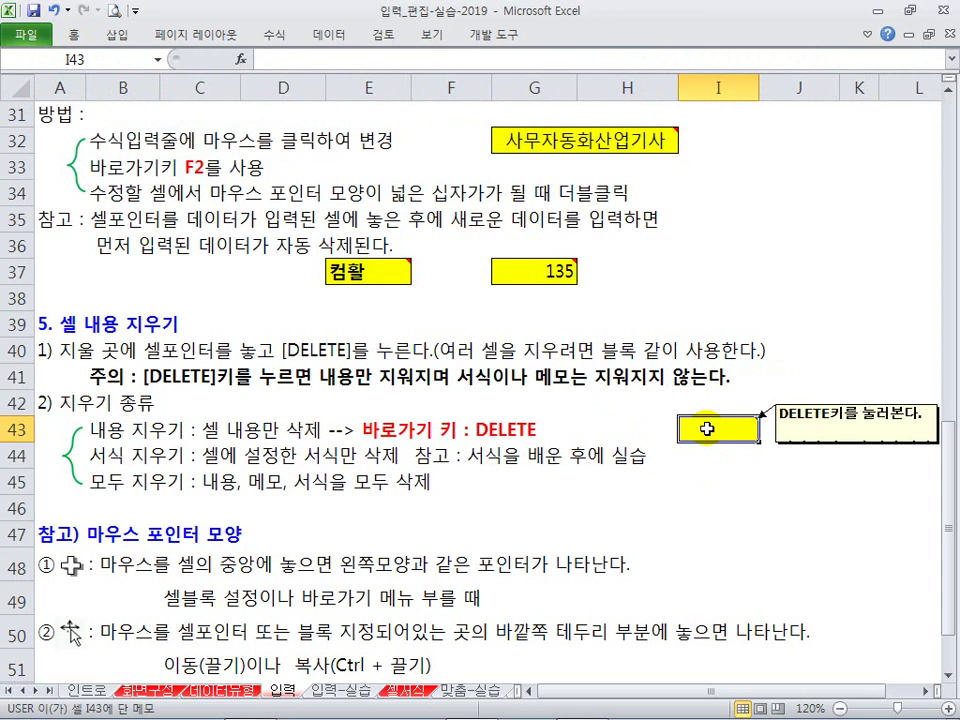
key(Return)
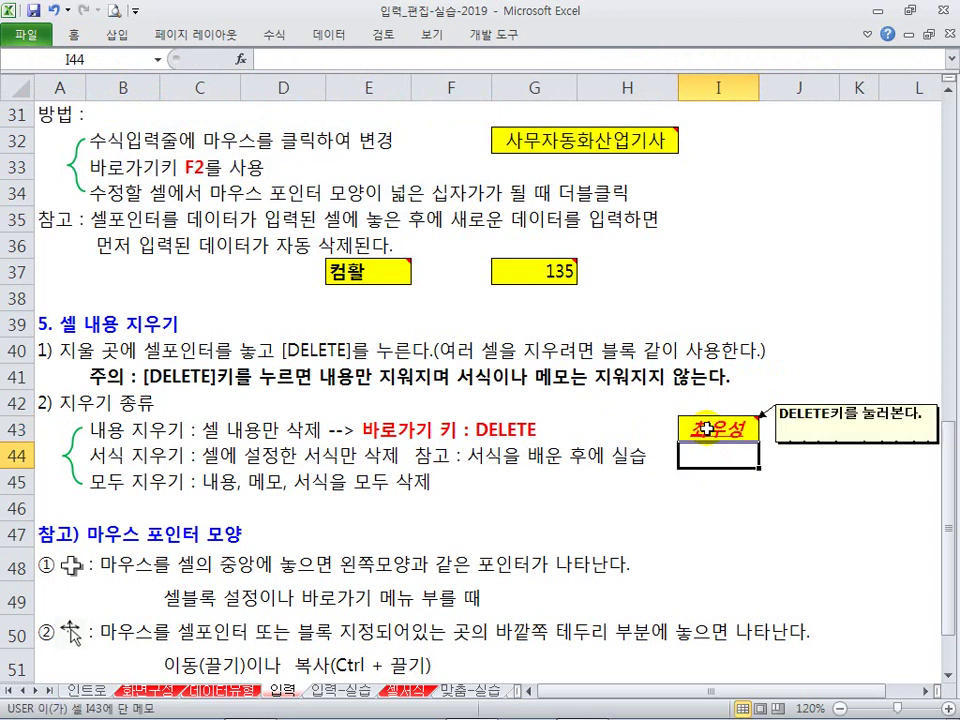
click(706, 428)
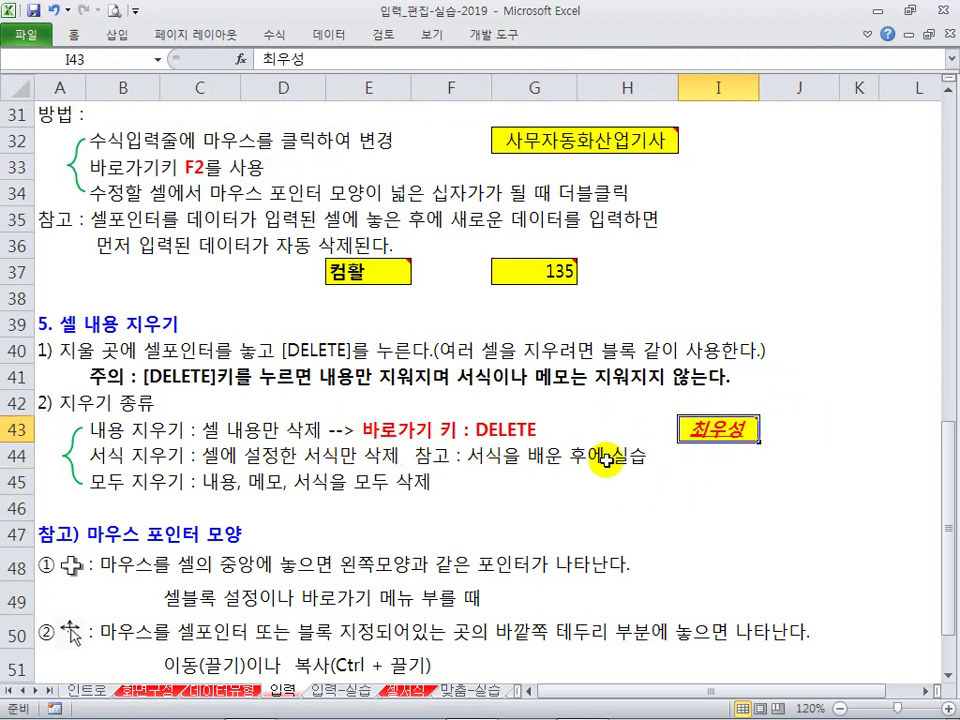
Step: With I43 selected, view the Home > Clear options and dismiss them unused
click(77, 34)
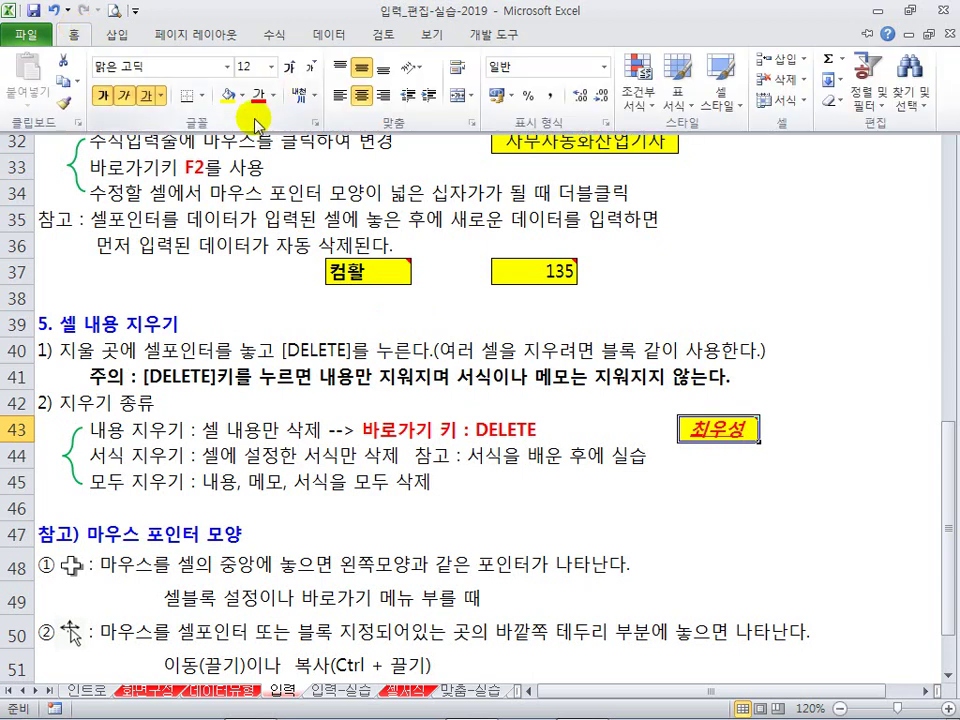
click(652, 445)
click(628, 490)
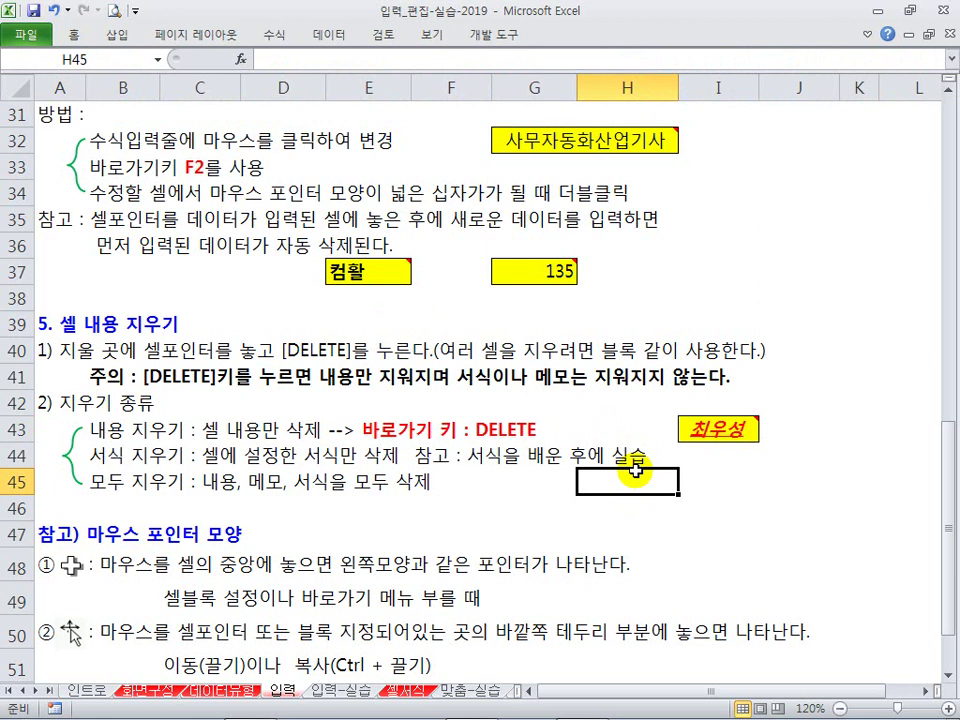
click(720, 428)
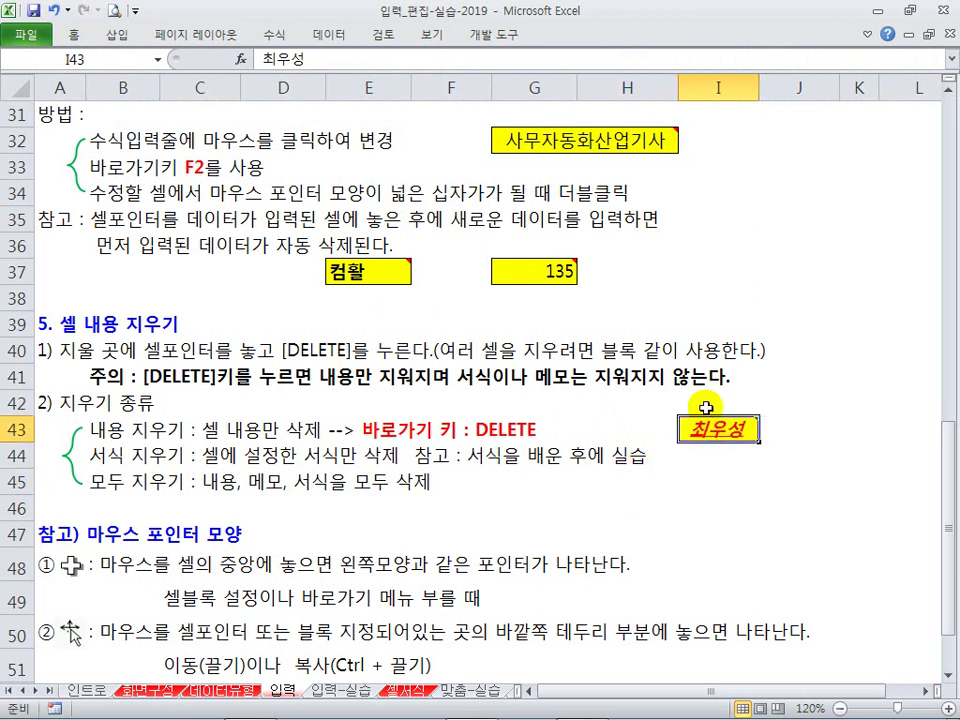
click(72, 34)
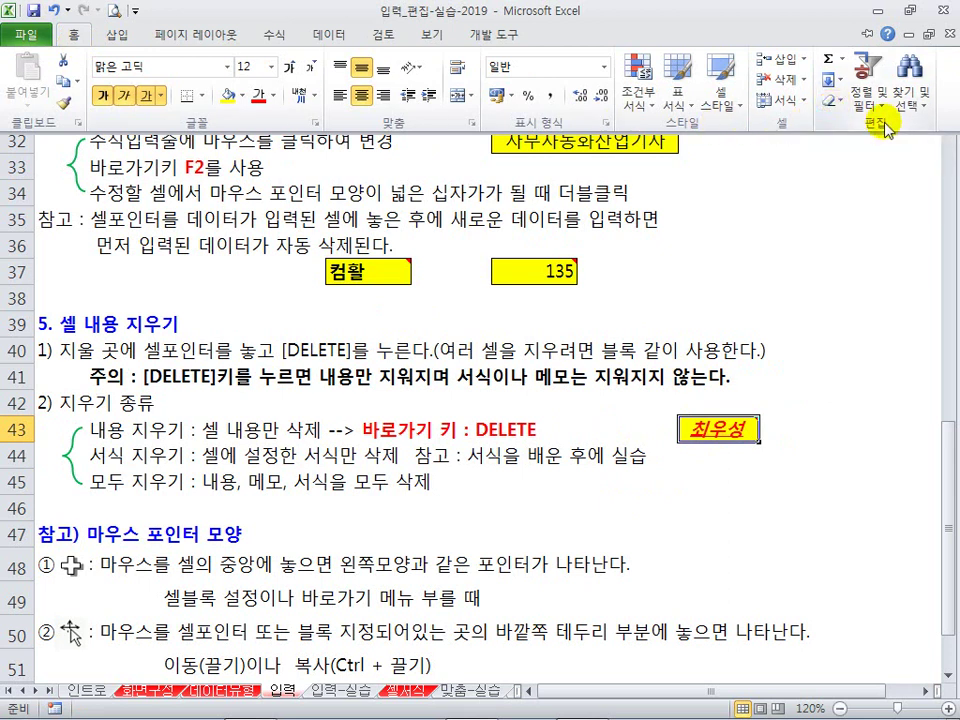
click(832, 101)
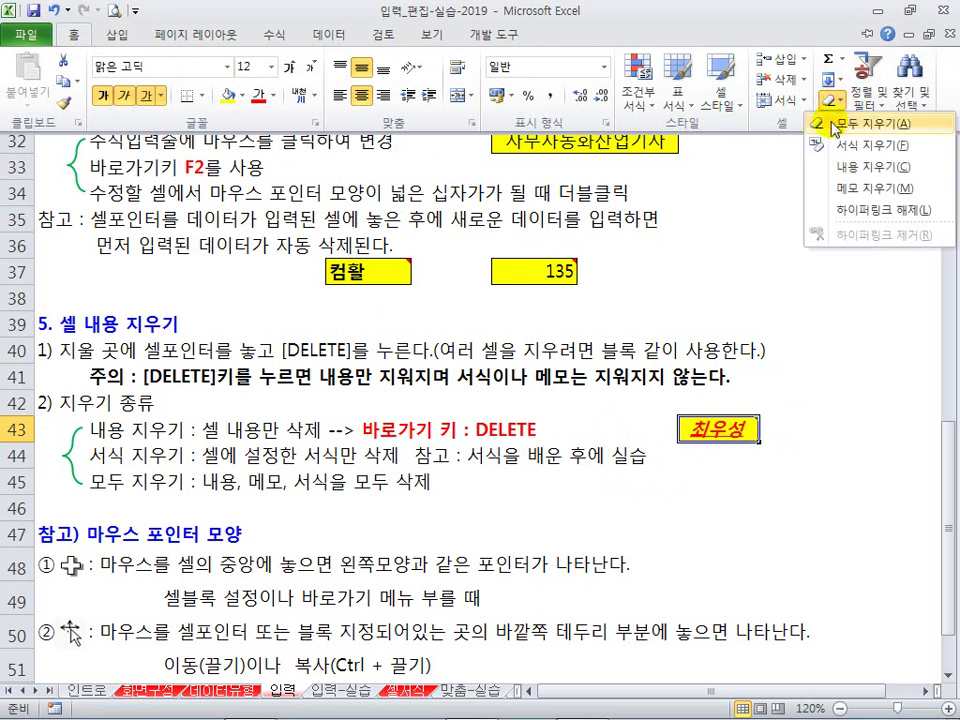
click(679, 257)
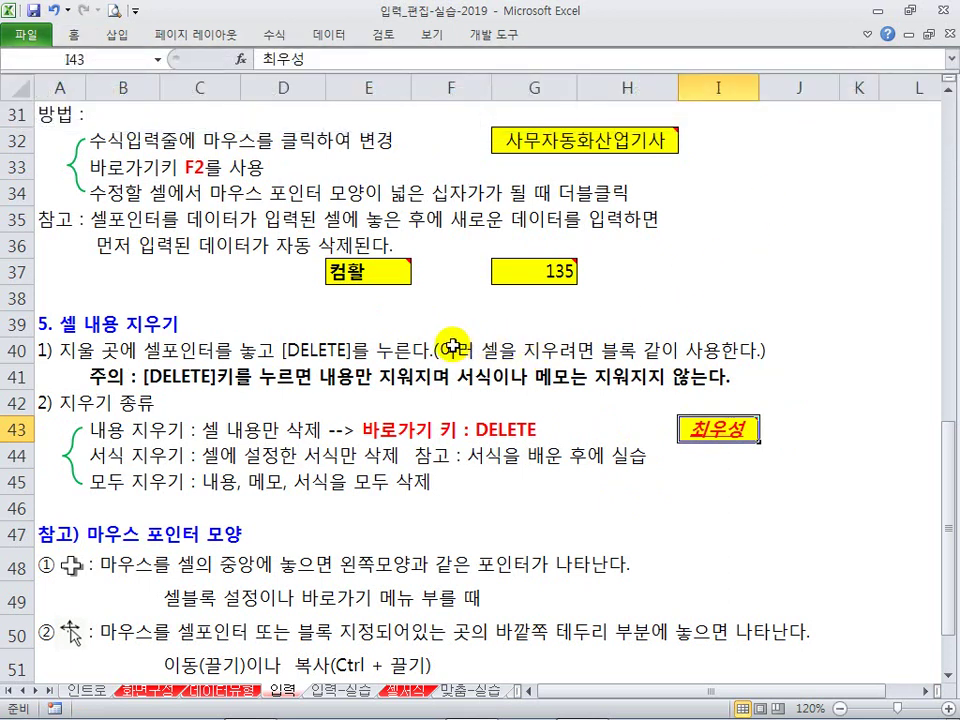
Step: Type a person's name into C56, then retype it to fix a typo
scroll(262, 460, down, 3)
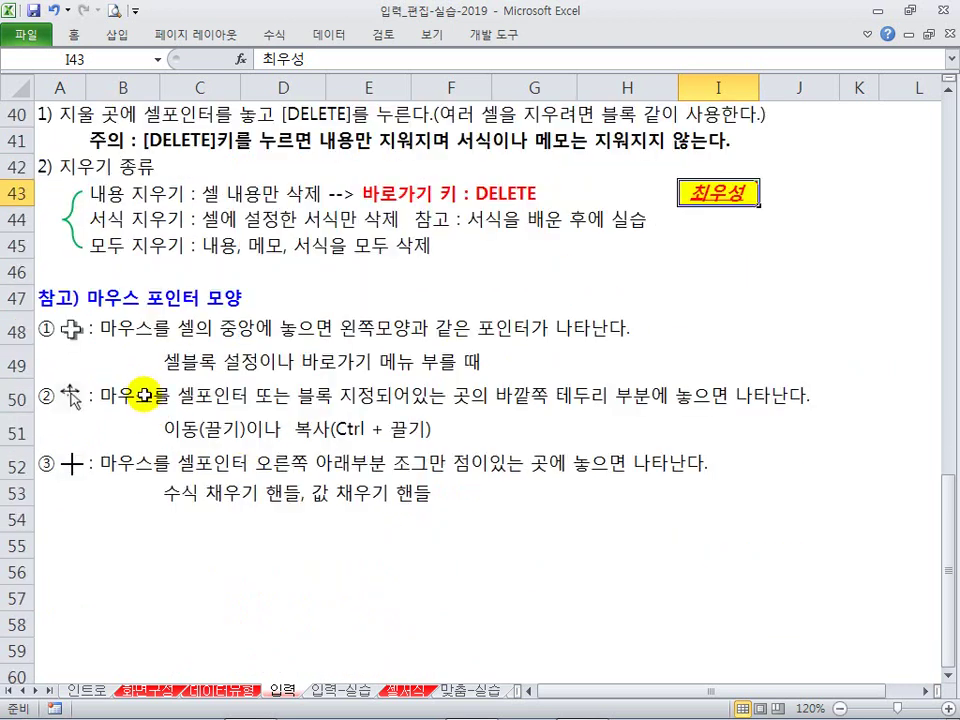
scroll(150, 395, down, 3)
click(198, 486)
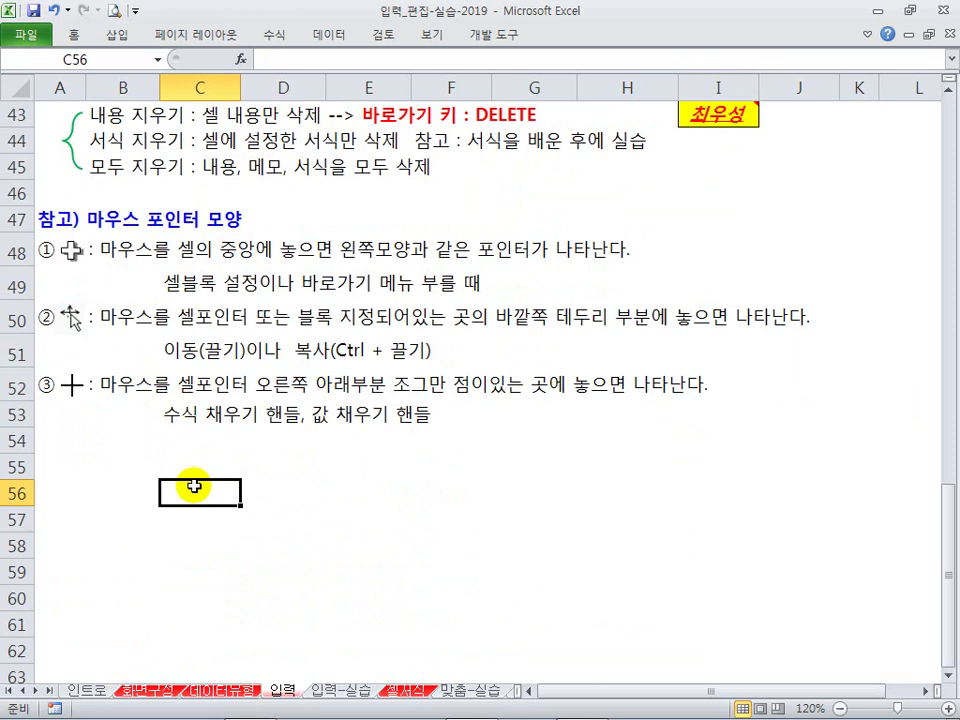
key(Return)
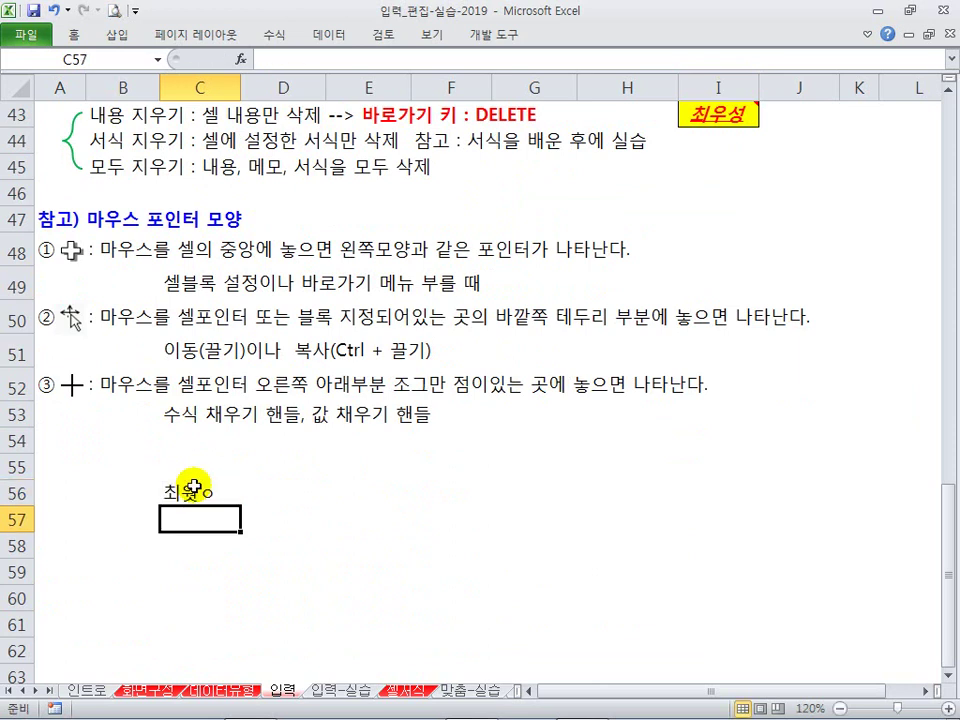
click(193, 487)
key(Return)
Step: Open C56's shortcut menu and in-cell editing, leaving both without changes
click(211, 487)
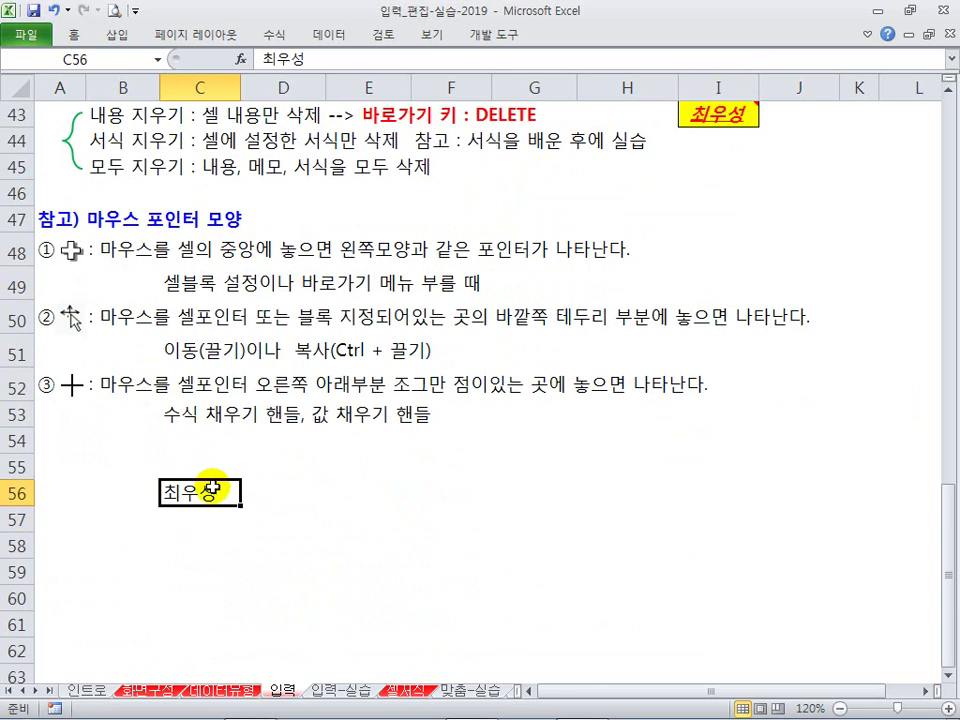
right_click(209, 492)
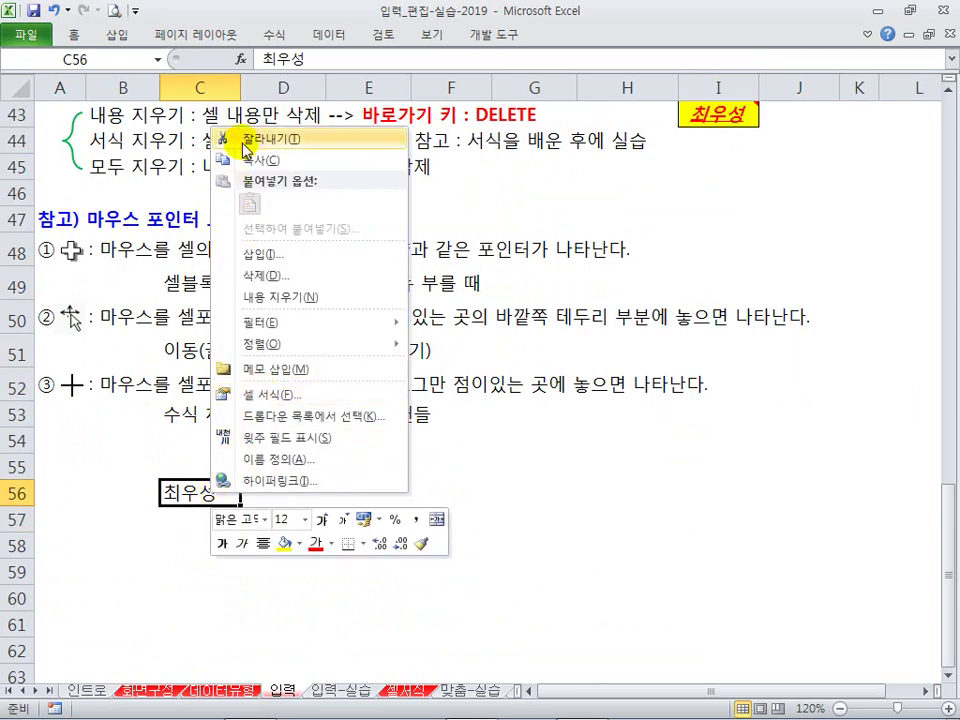
click(195, 497)
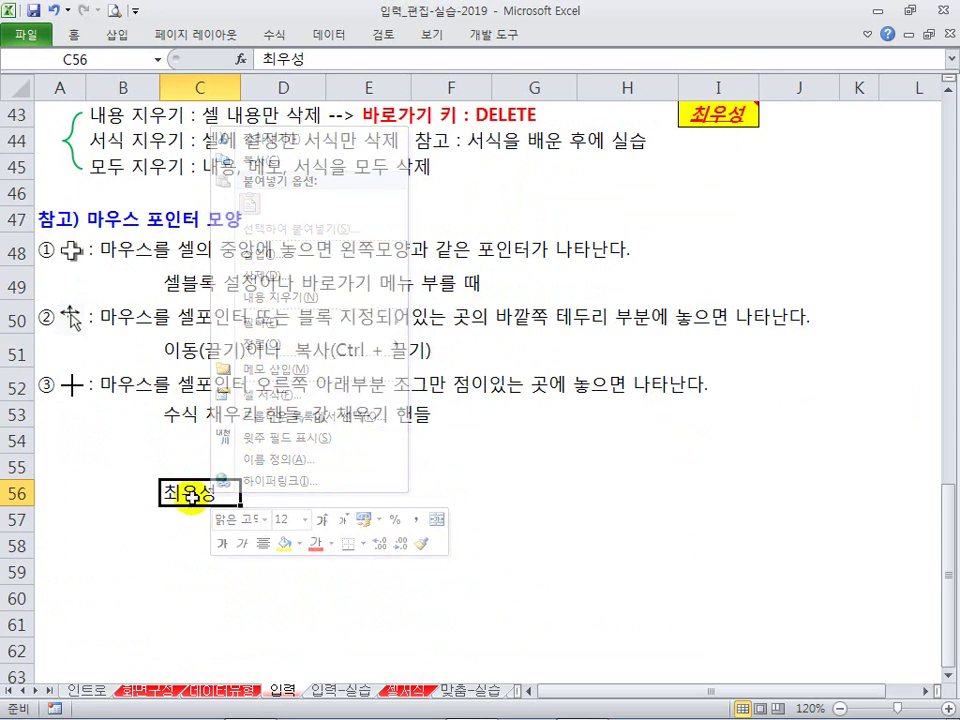
double_click(196, 492)
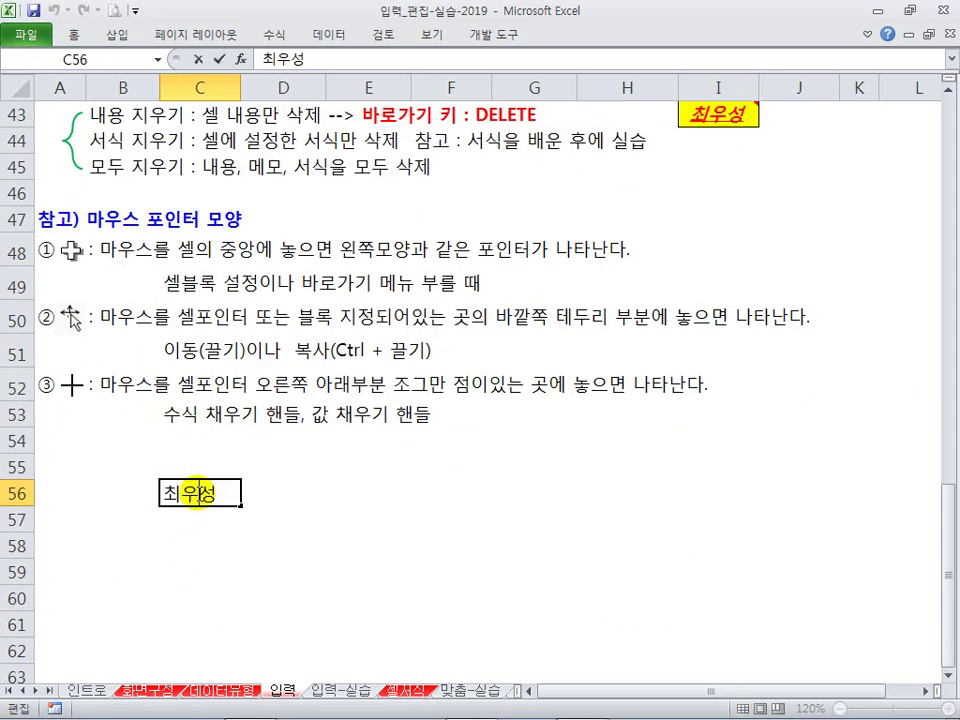
key(Escape)
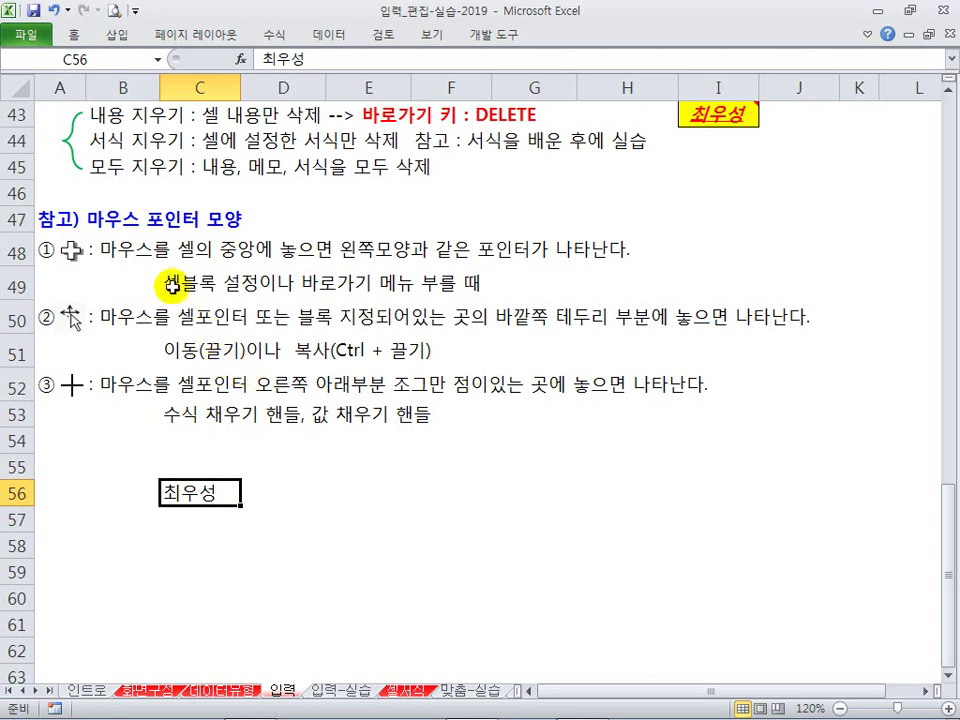
drag(201, 492, 531, 613)
click(220, 493)
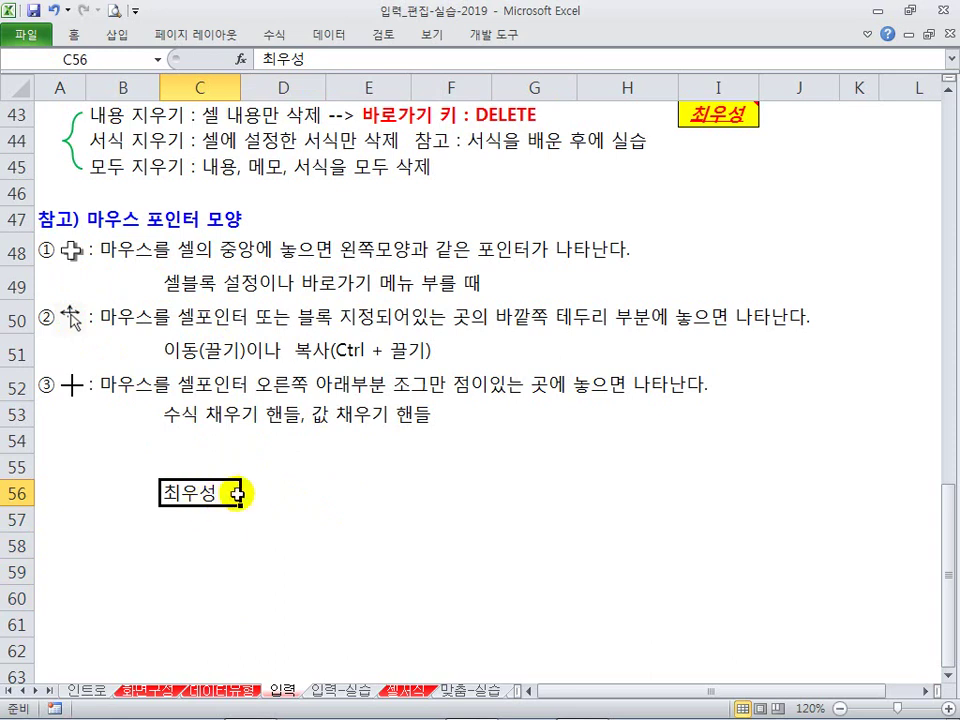
drag(341, 486, 482, 578)
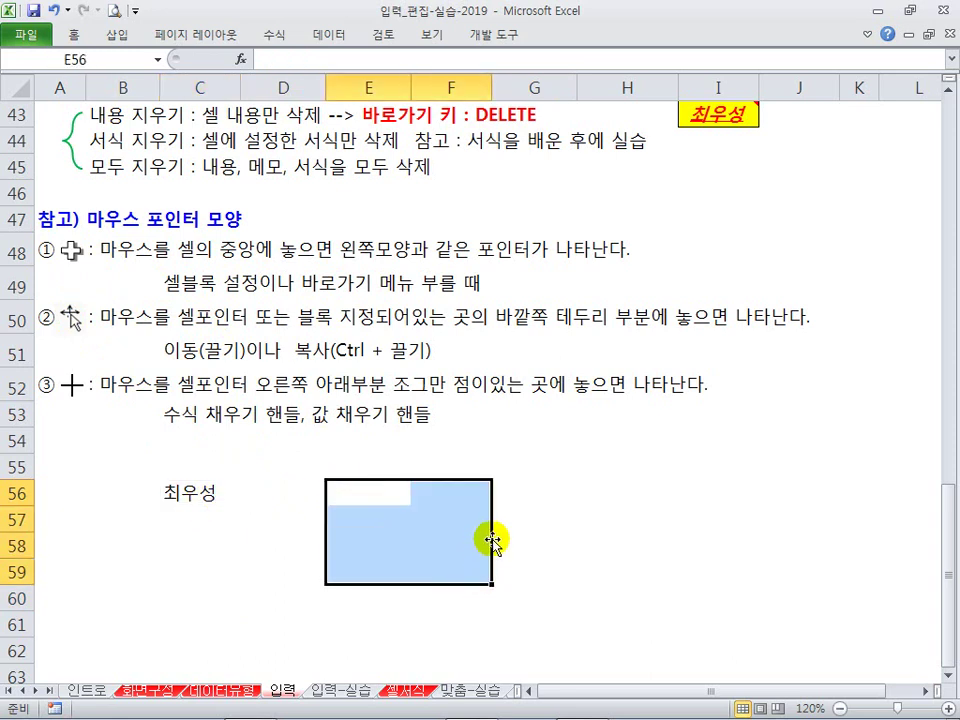
drag(399, 588, 410, 562)
click(189, 491)
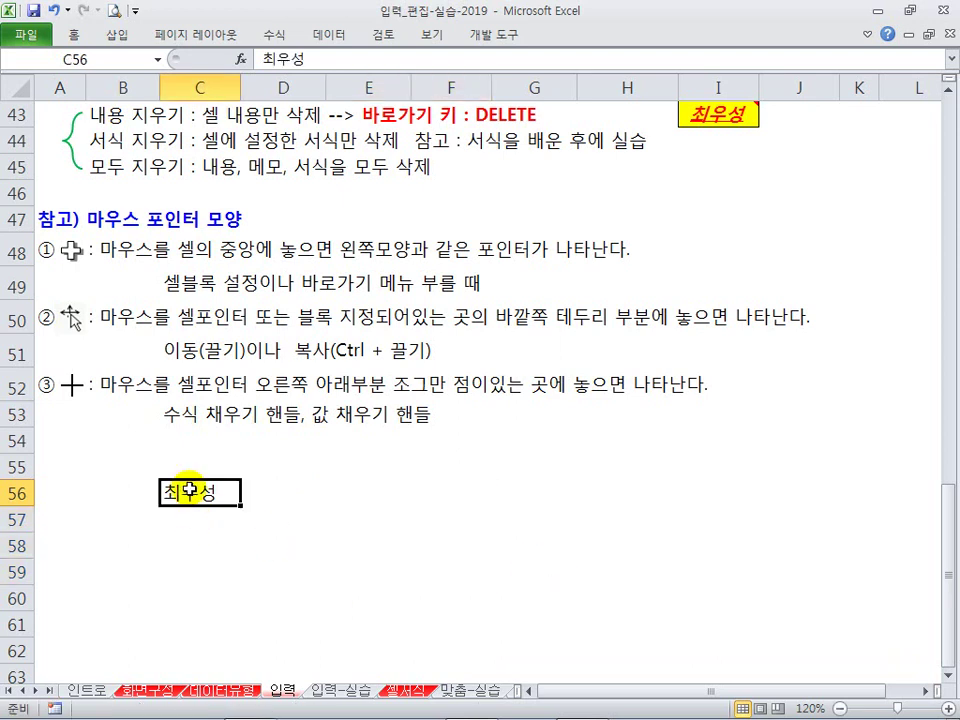
drag(221, 508, 400, 533)
key(ctrl+z)
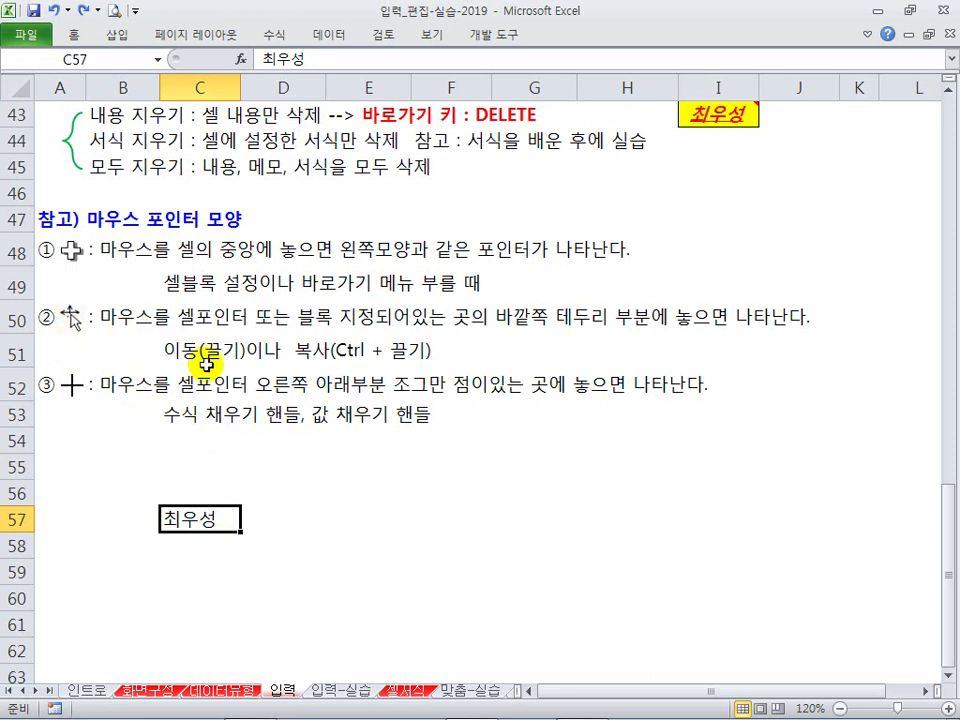
drag(189, 507, 189, 455)
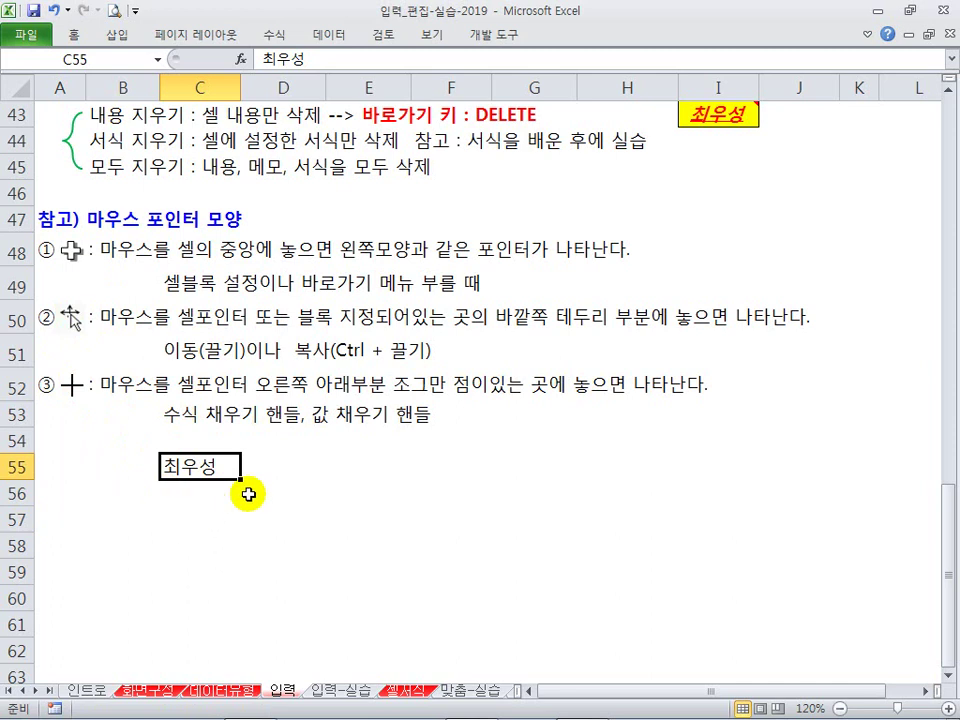
mouse_move(236, 474)
mouse_down()
mouse_move(256, 490)
mouse_move(240, 479)
mouse_up()
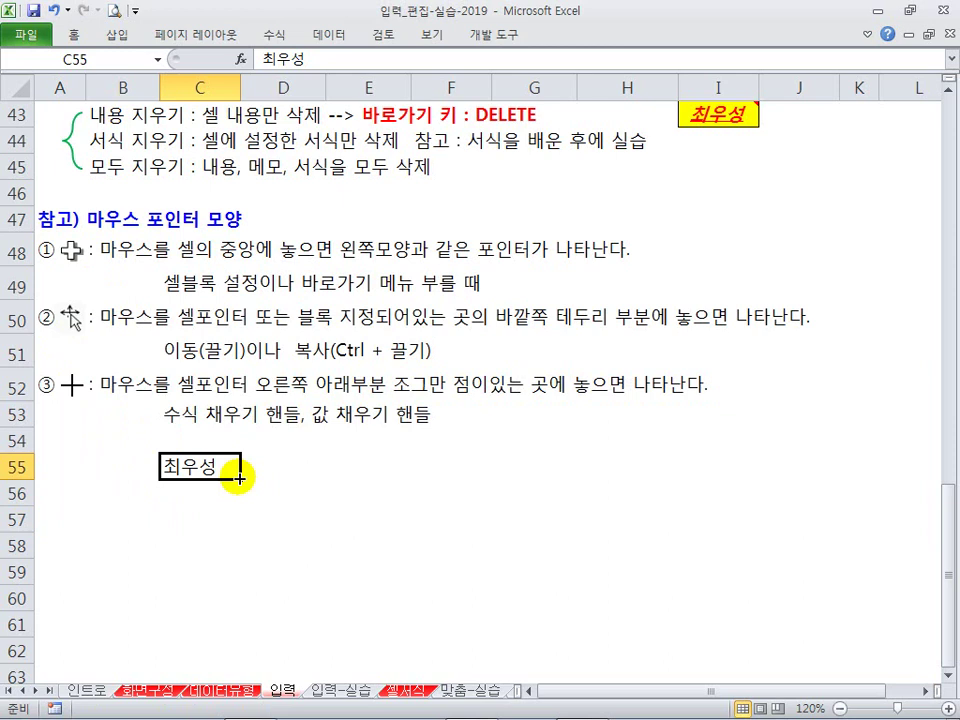
drag(240, 479, 212, 578)
drag(185, 493, 201, 568)
key(Delete)
click(262, 443)
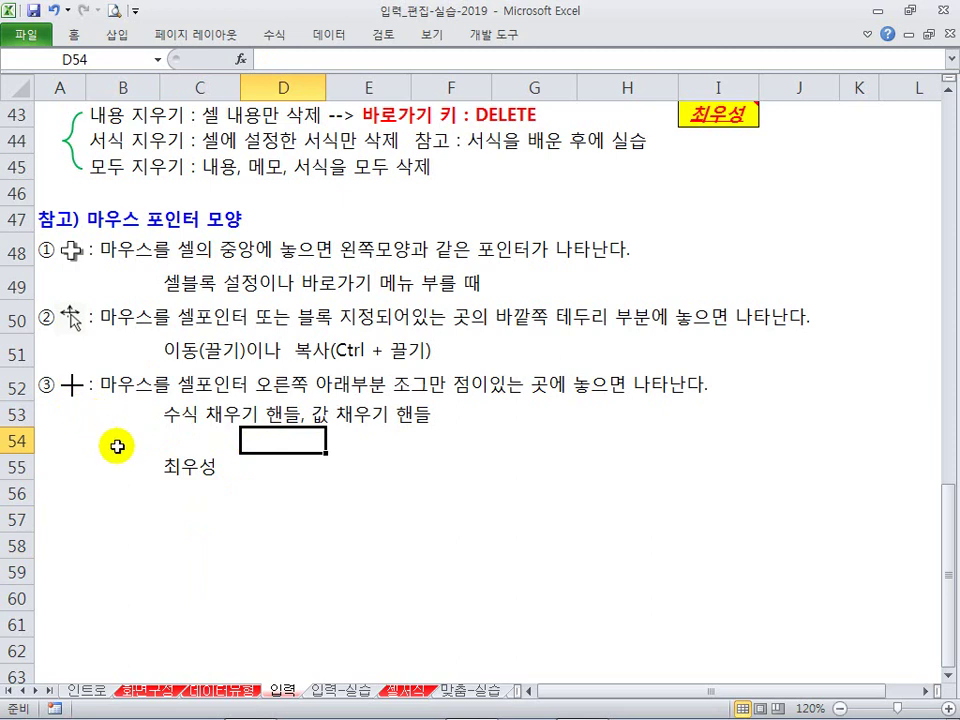
mouse_move(59, 237)
mouse_down()
mouse_move(77, 262)
mouse_move(87, 410)
mouse_up()
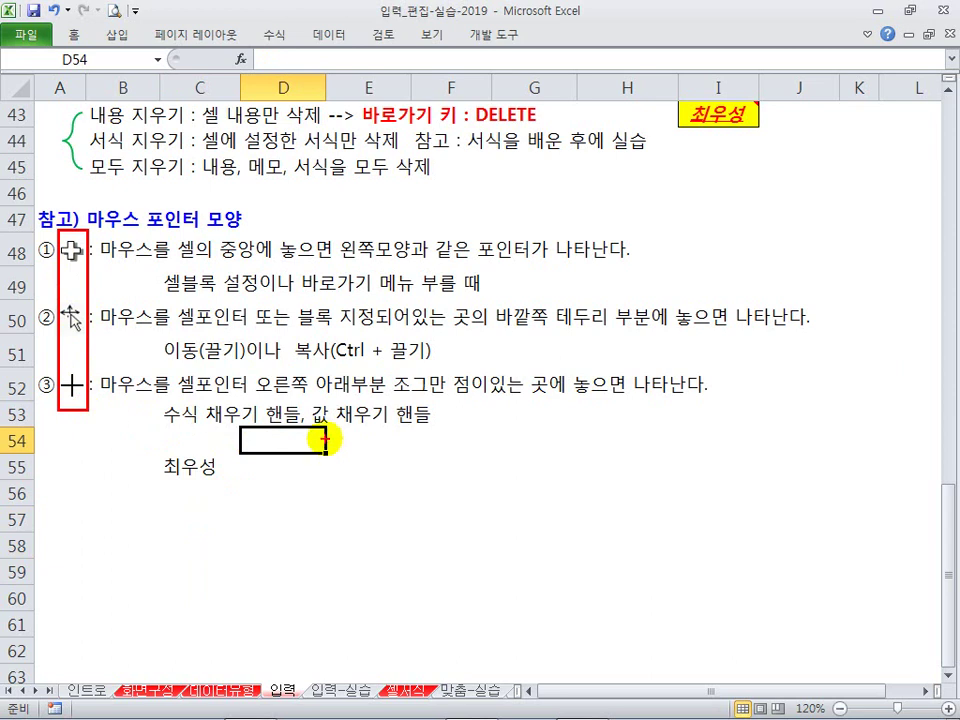
click(438, 247)
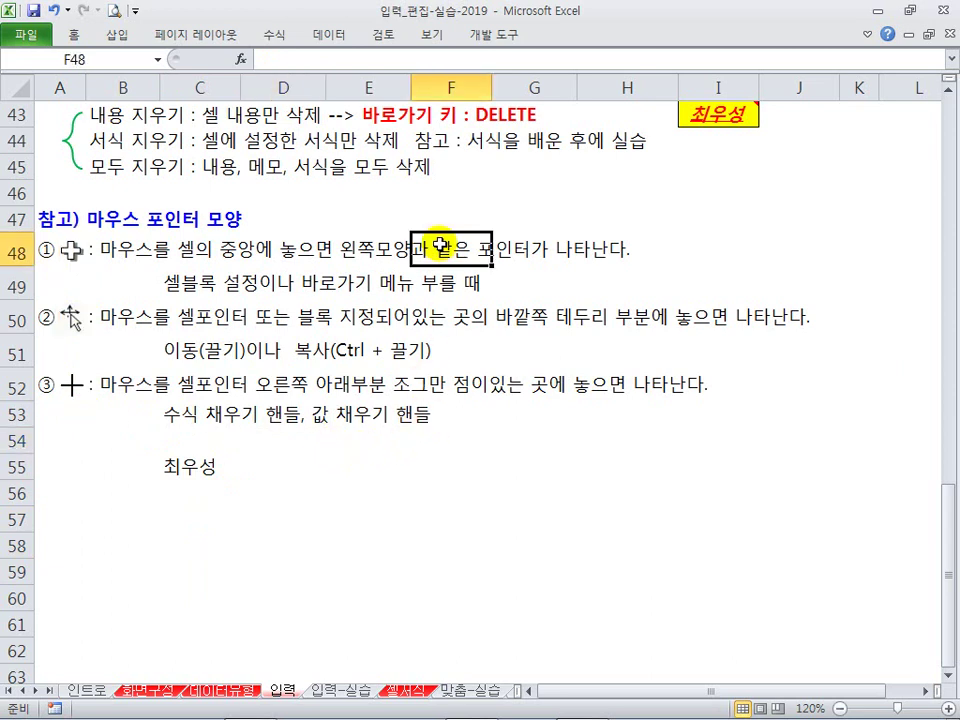
click(433, 226)
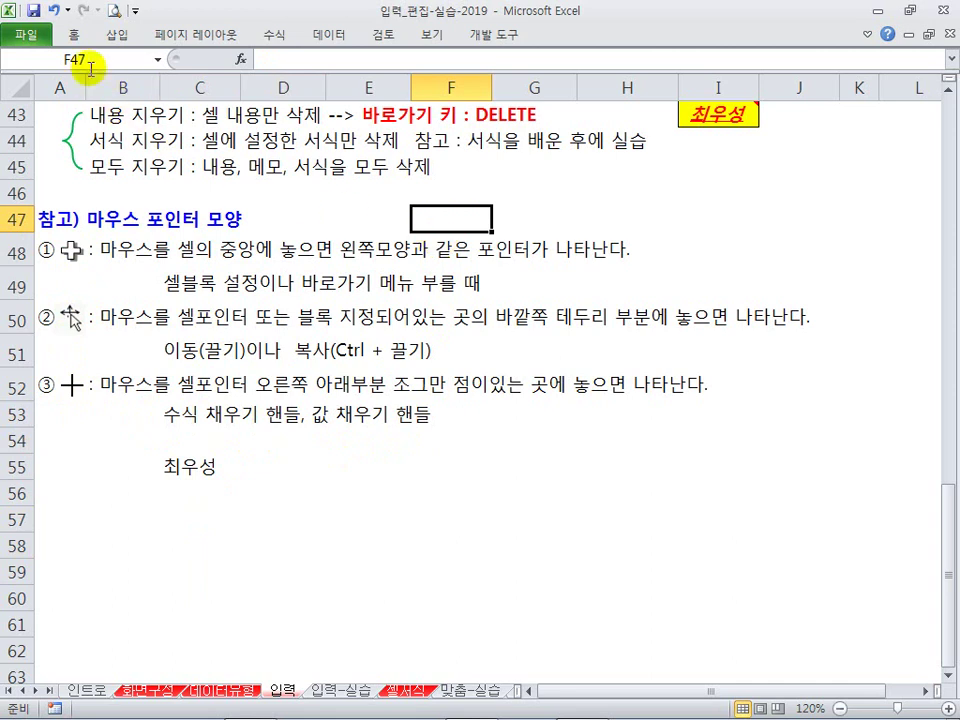
click(77, 35)
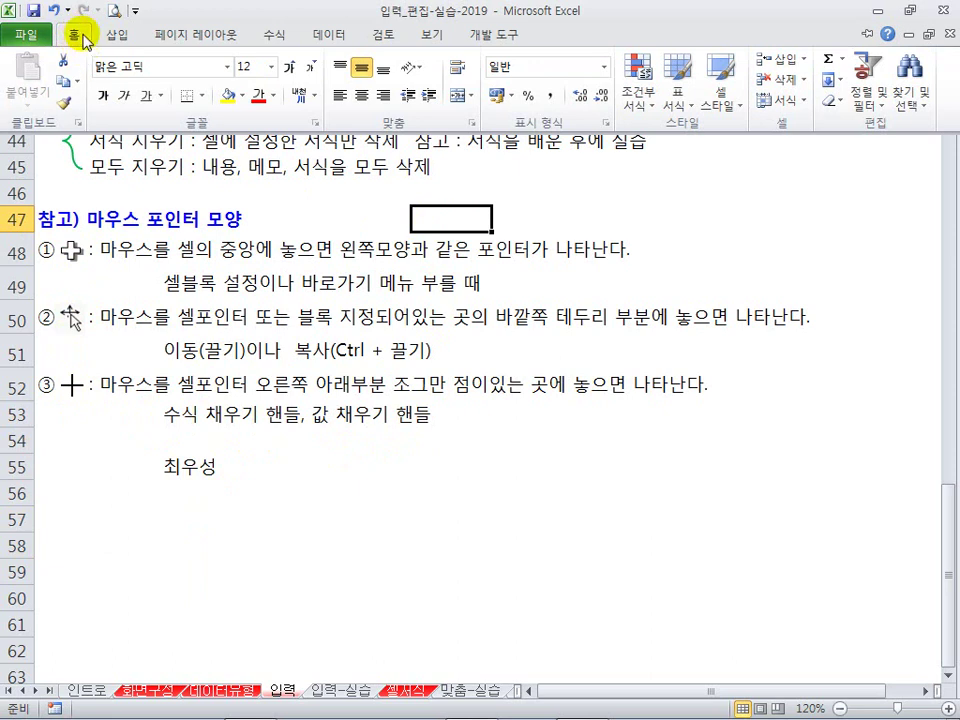
Step: Pin the ribbon permanently open on the Home commands
click(115, 38)
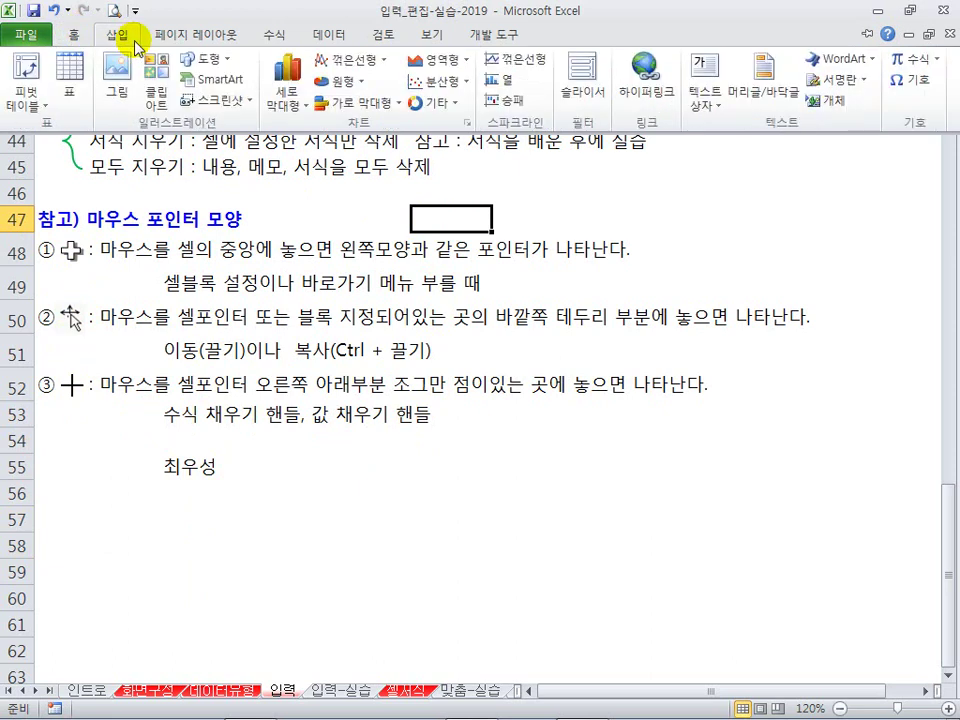
click(75, 40)
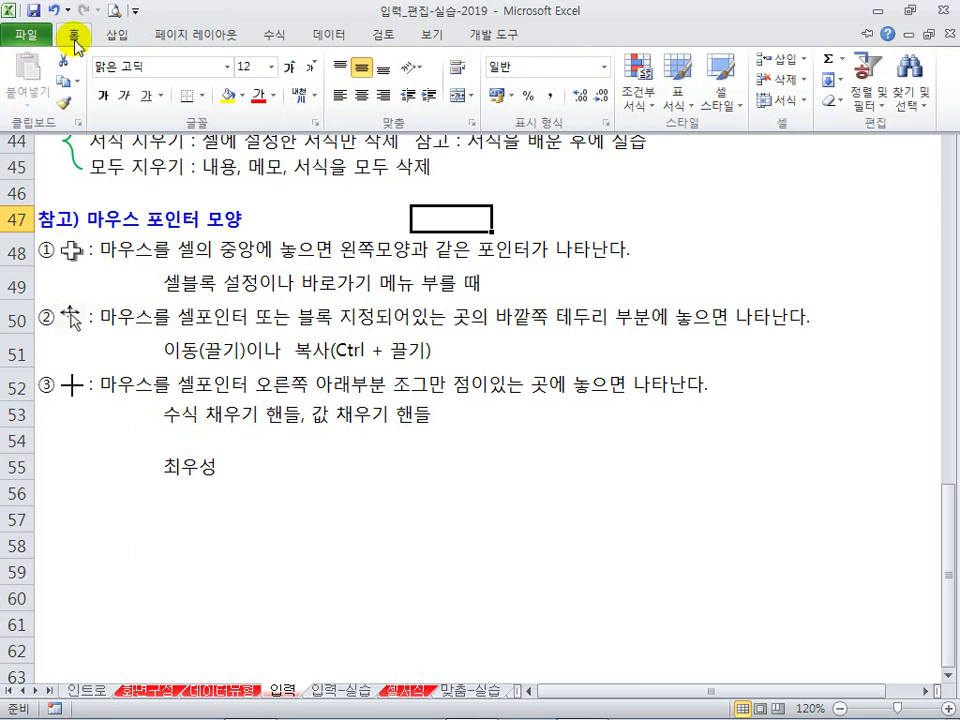
double_click(75, 40)
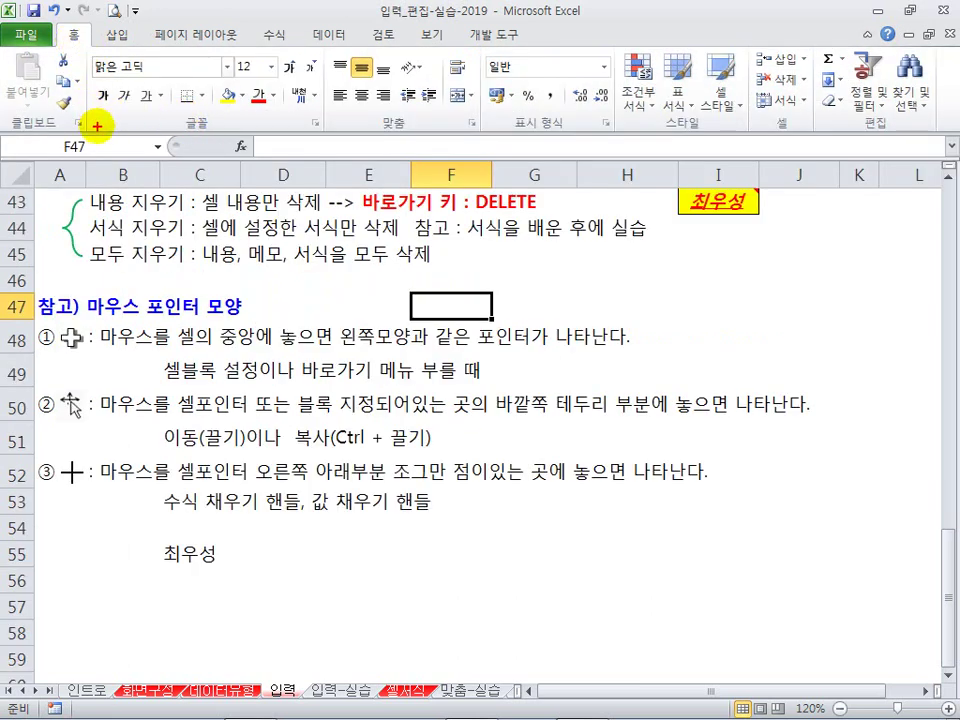
Step: Annotate the ribbon's Clipboard, Font, Alignment and Number groups with pen marks
drag(83, 98, 83, 134)
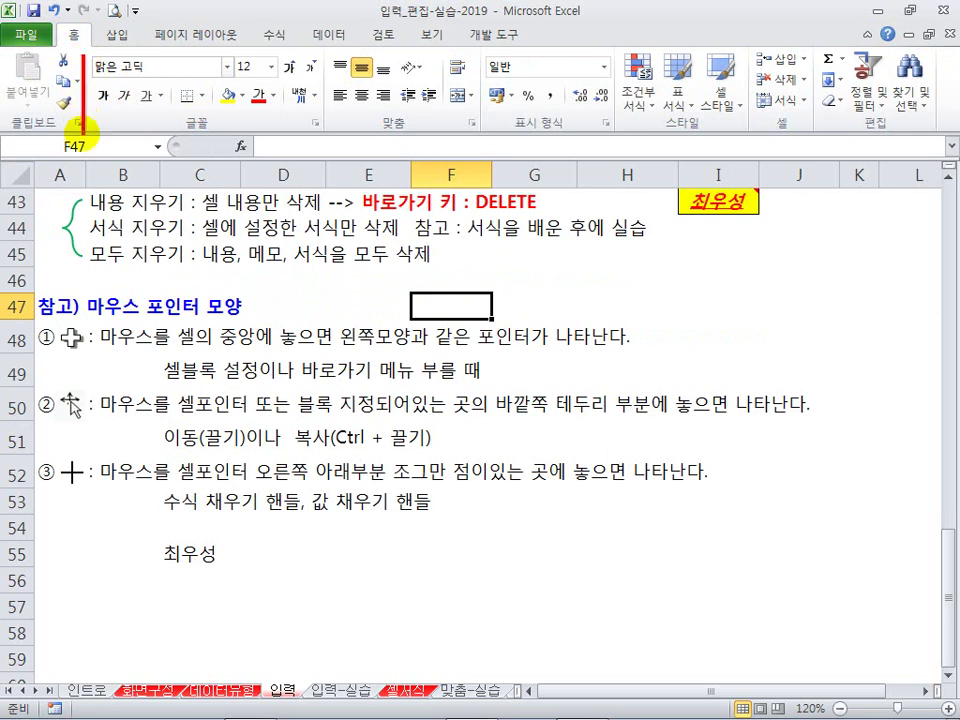
drag(319, 55, 319, 114)
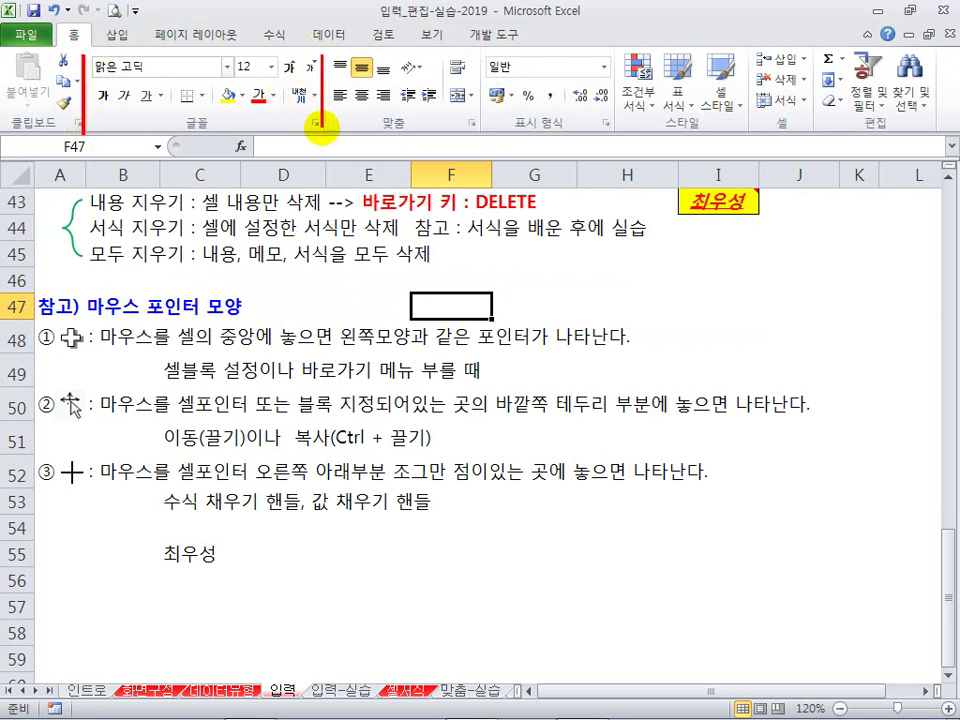
drag(19, 114, 67, 135)
drag(178, 108, 210, 136)
drag(362, 112, 410, 135)
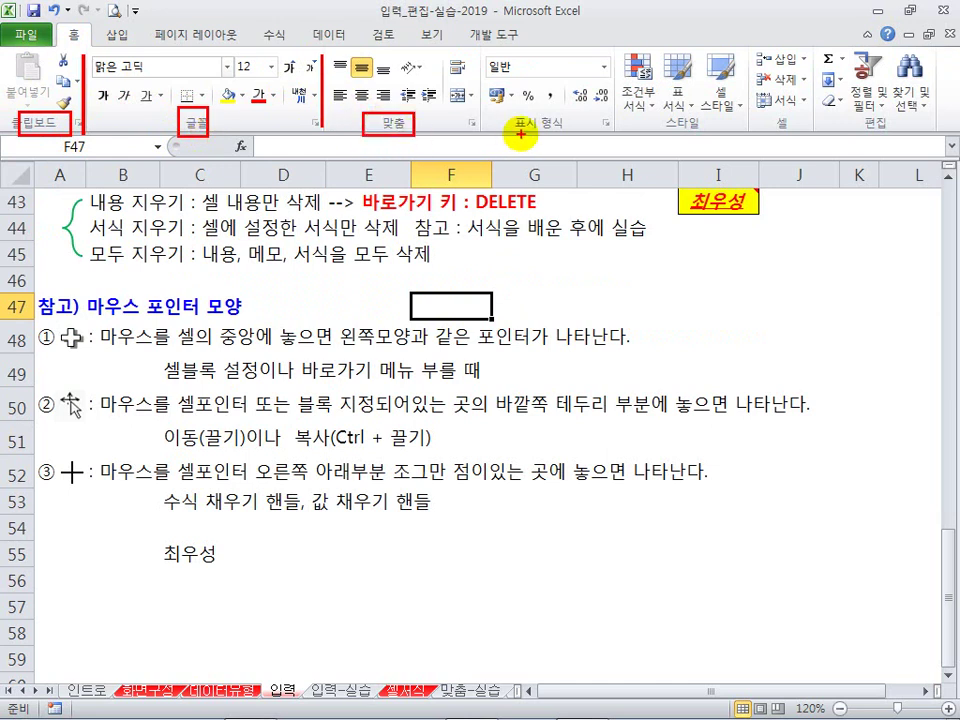
drag(505, 113, 563, 138)
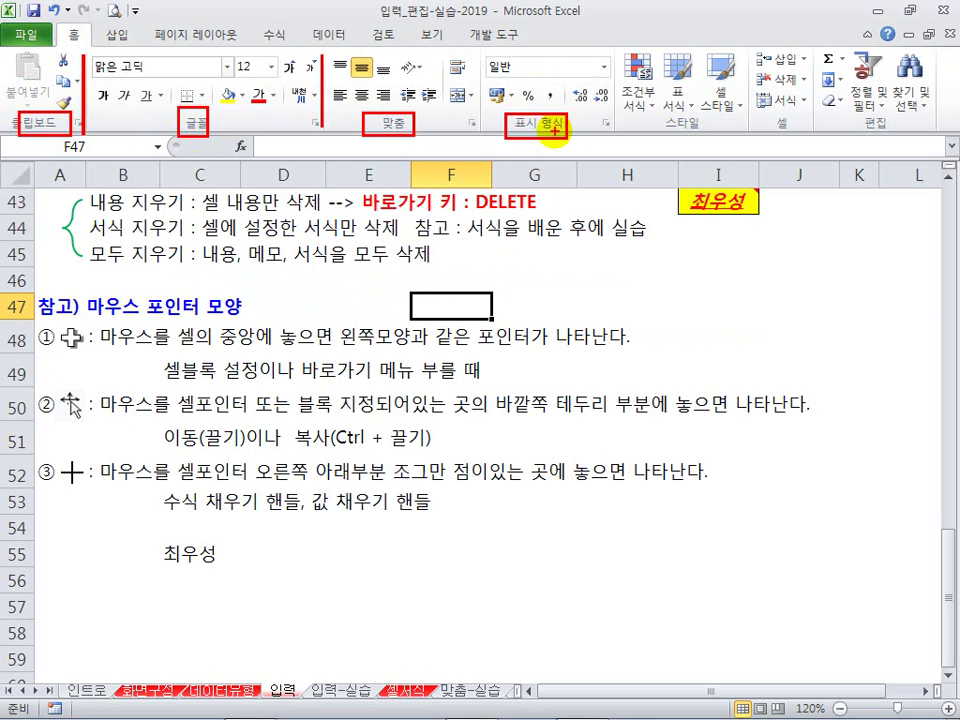
drag(327, 57, 472, 106)
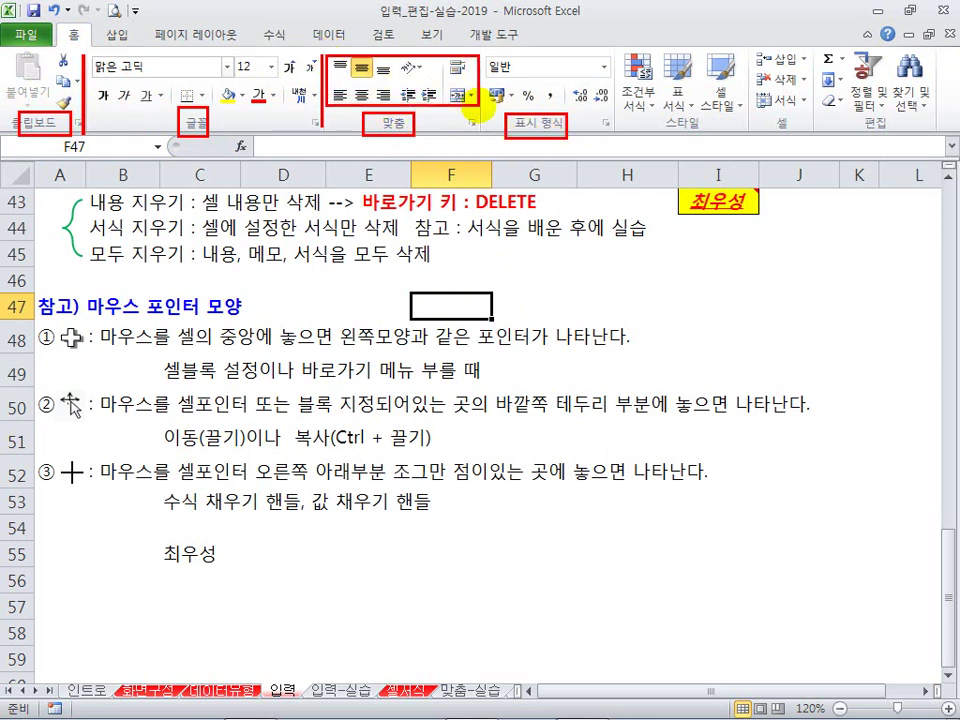
mouse_move(482, 58)
mouse_down()
mouse_move(606, 92)
mouse_move(614, 108)
mouse_up()
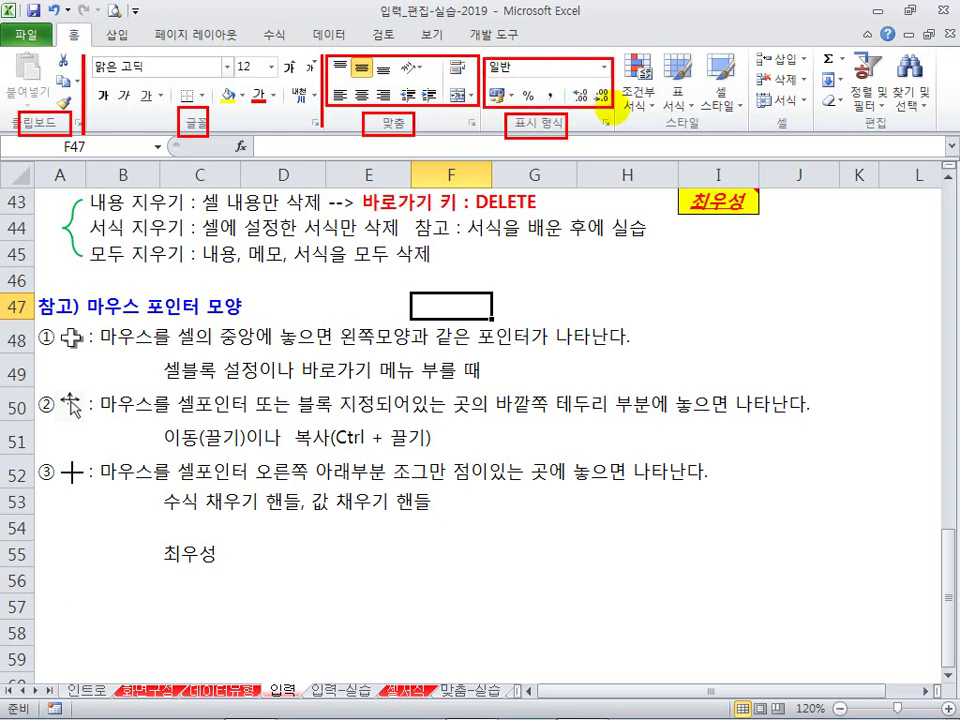
Step: Clear the annotations and open the 셀 서식 dialog from the Alignment group launcher
key(Escape)
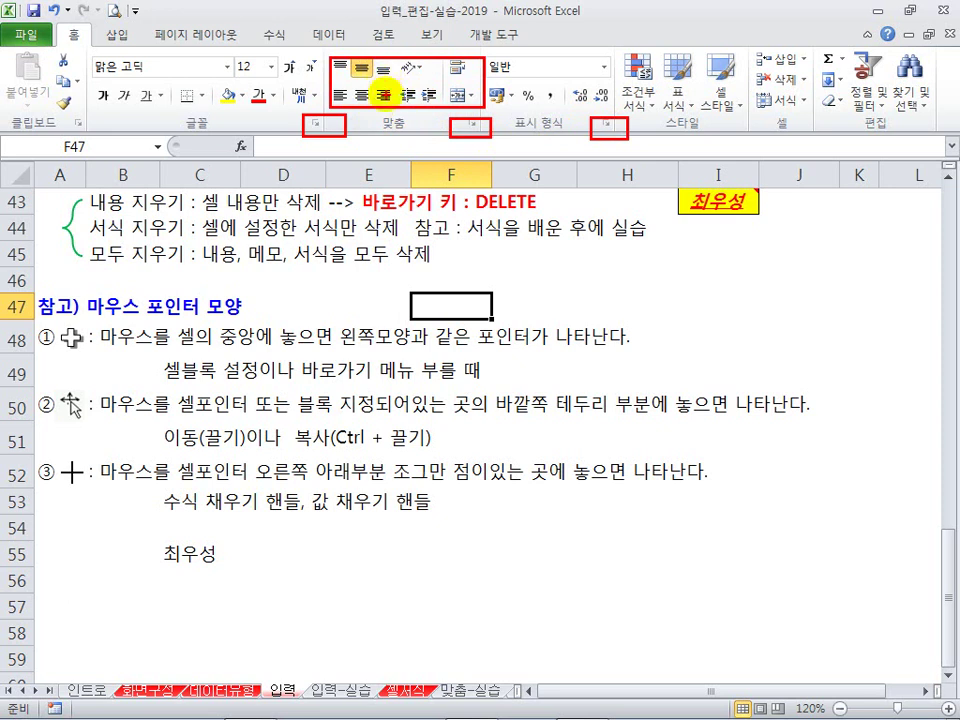
key(Escape)
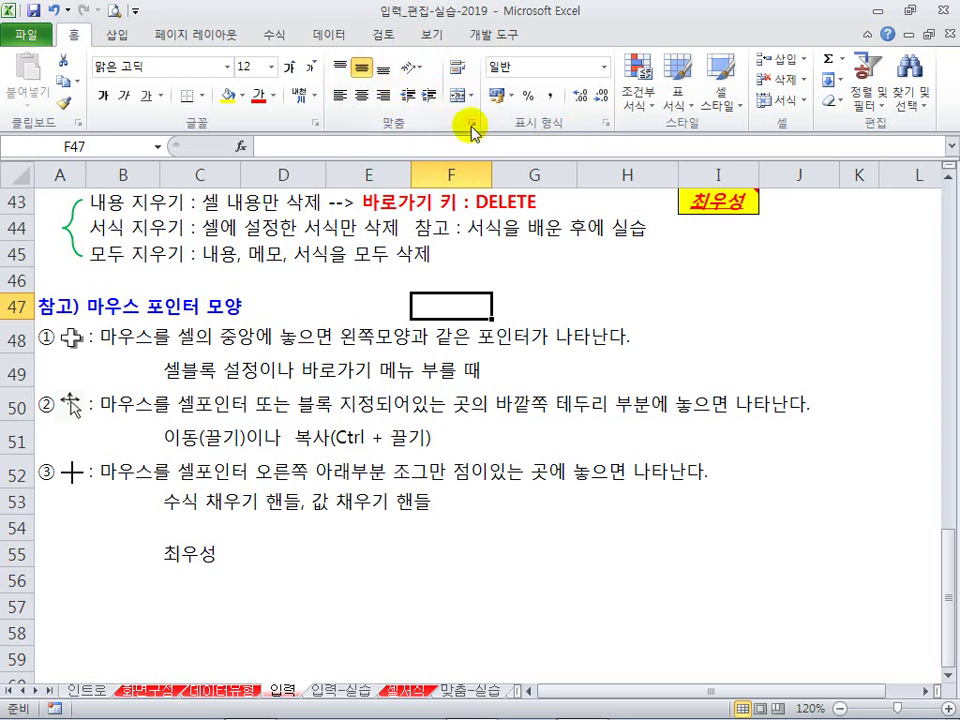
click(476, 127)
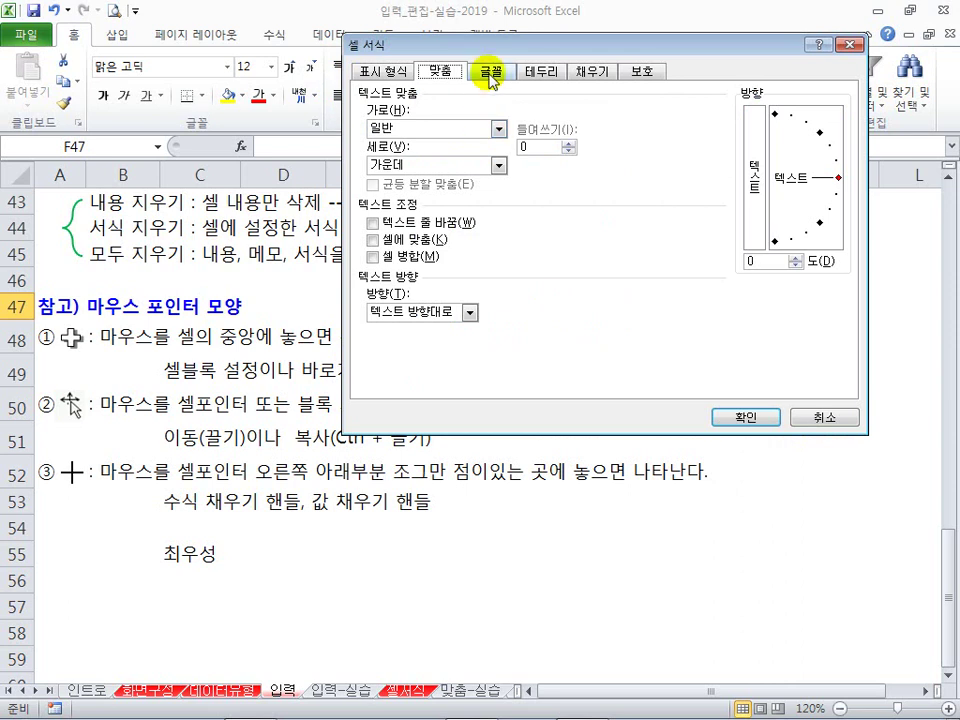
Step: Move the 셀 서식 dialog aside and cancel it without changes
drag(490, 55, 461, 197)
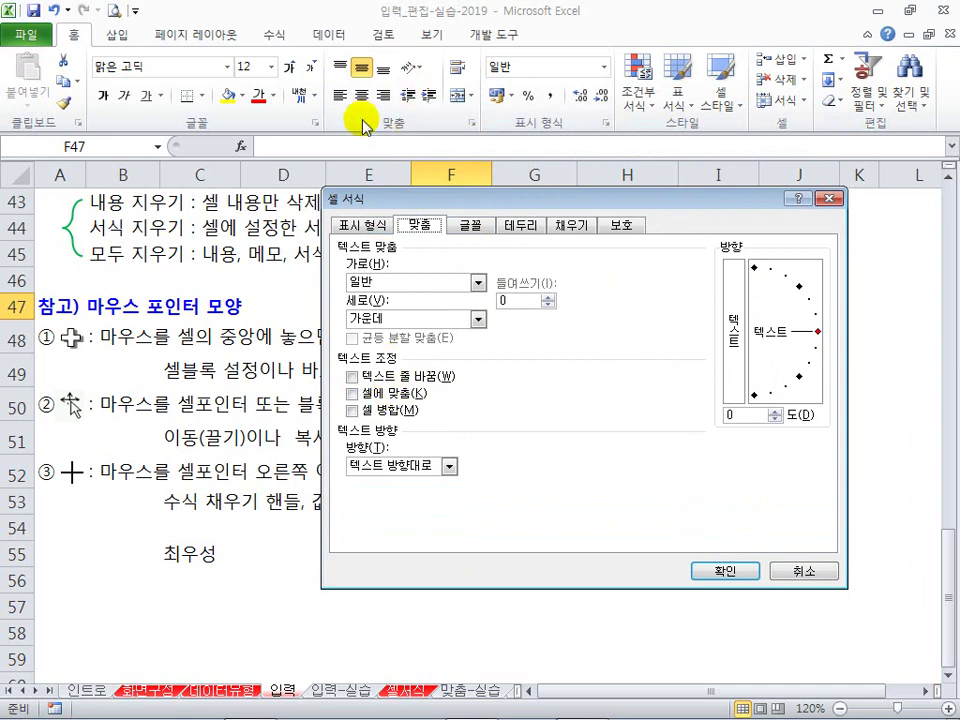
click(805, 570)
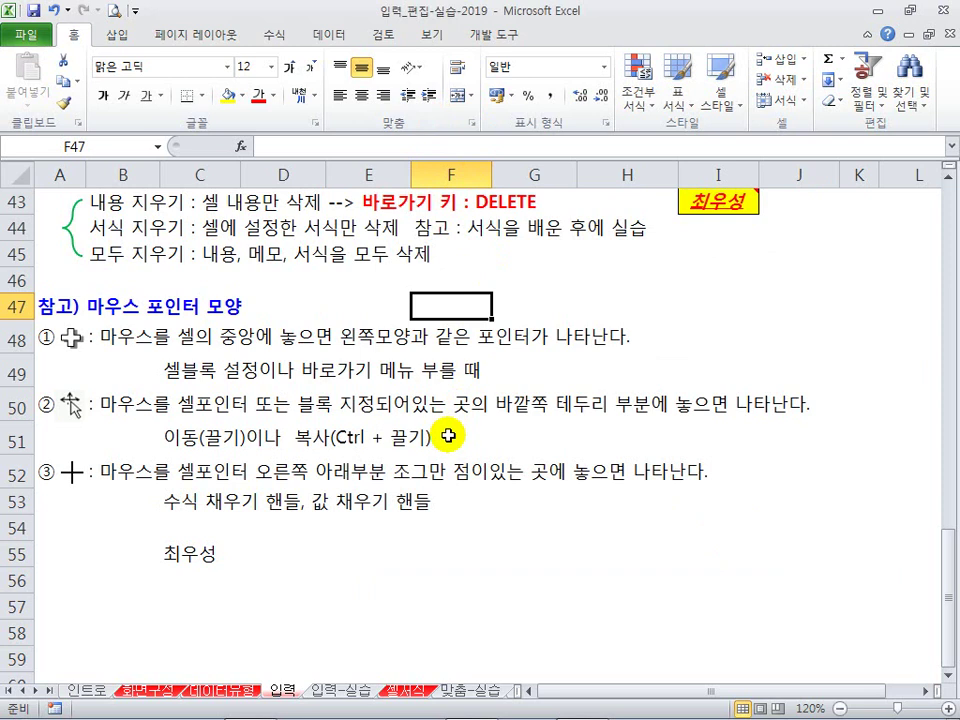
click(330, 692)
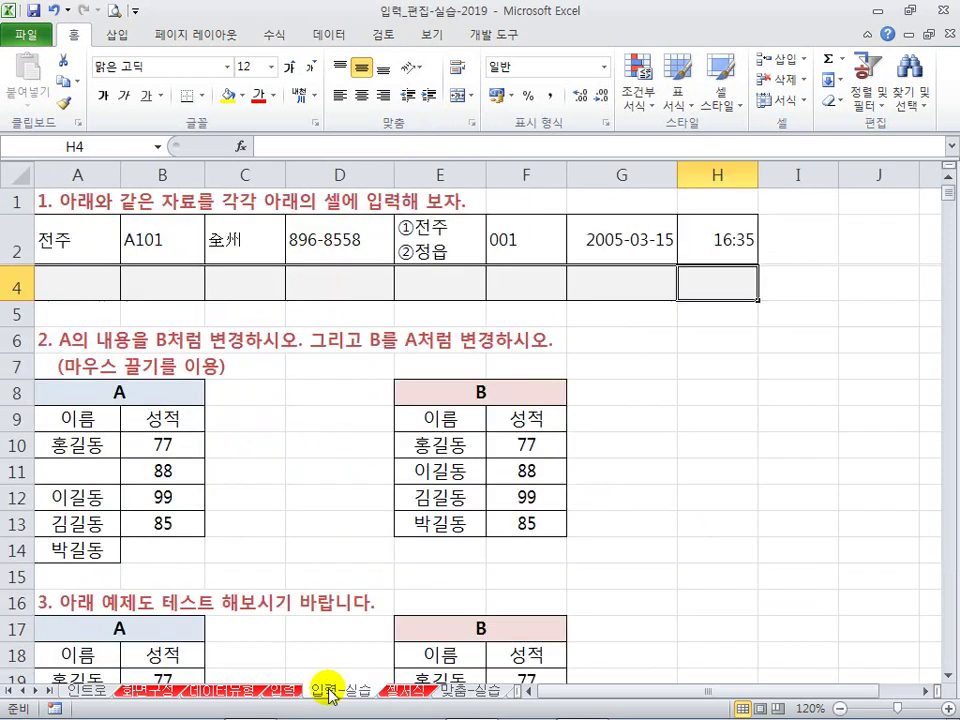
click(66, 285)
click(150, 287)
click(237, 281)
click(335, 285)
click(455, 288)
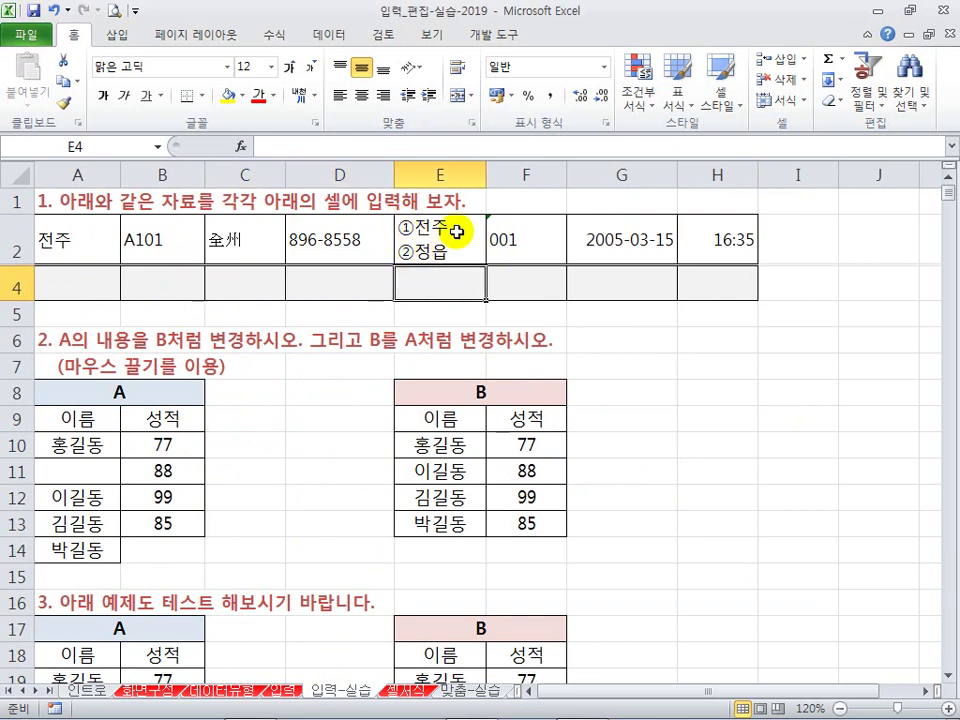
drag(450, 232, 483, 213)
key(Escape)
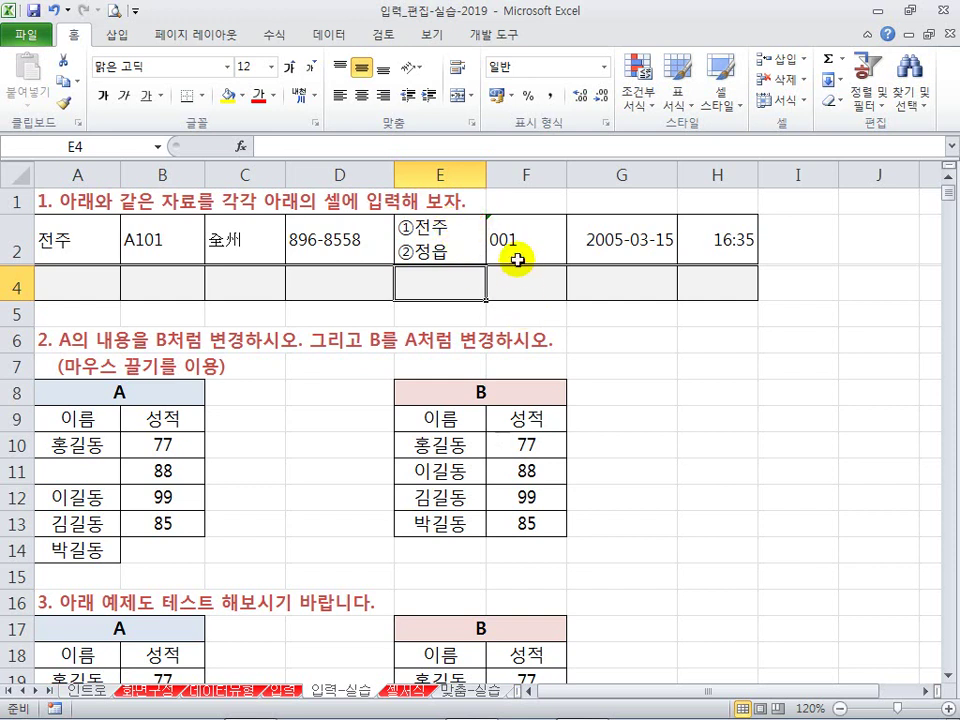
click(510, 255)
click(510, 295)
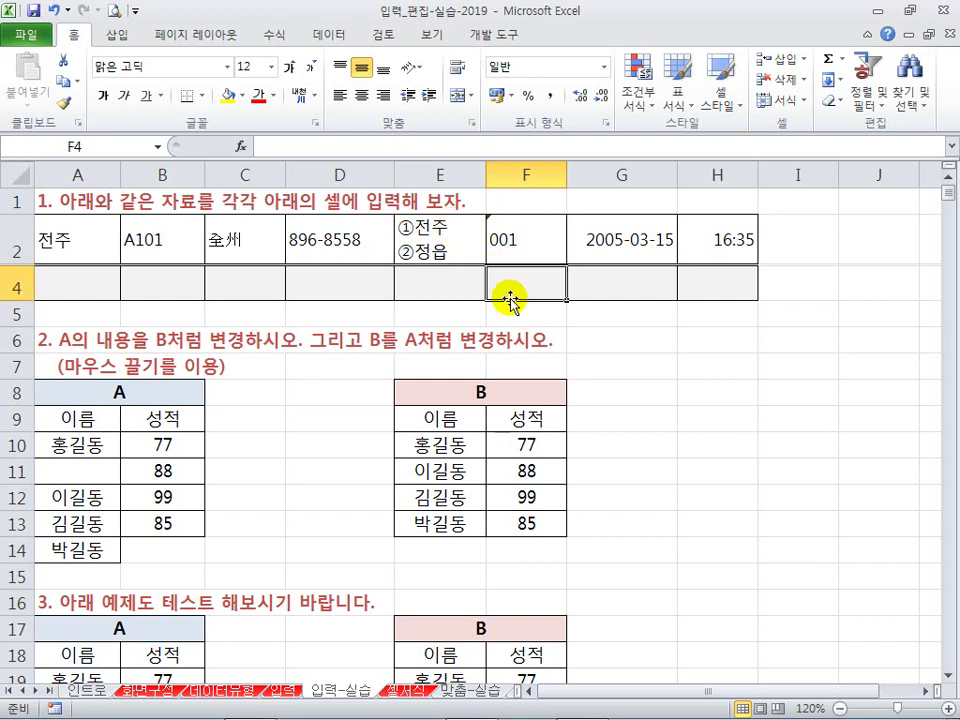
text('0010)
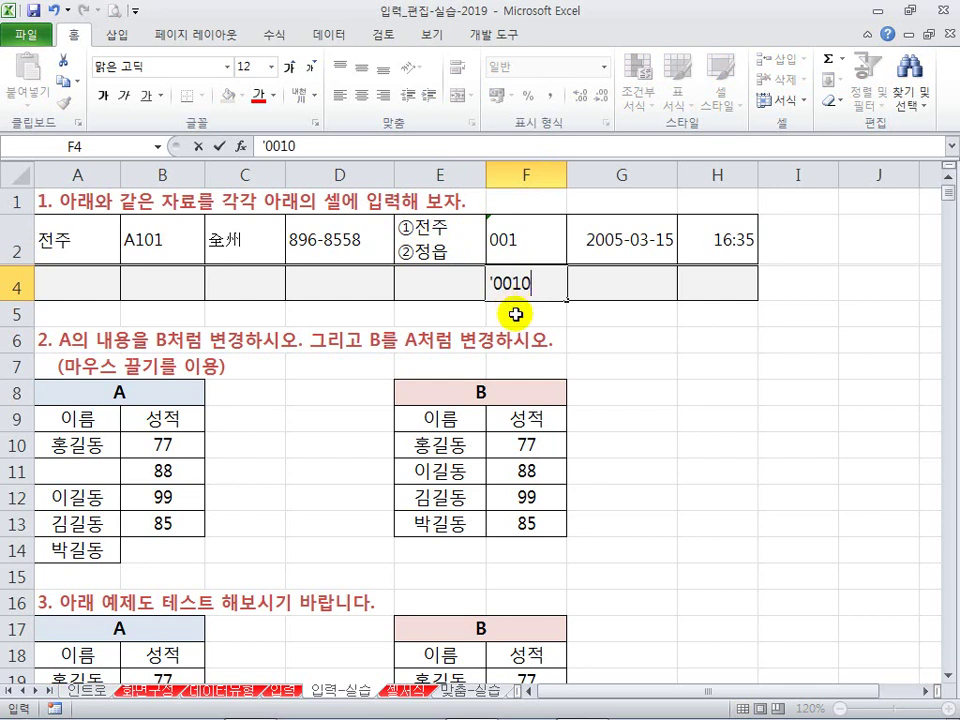
key(Escape)
click(608, 293)
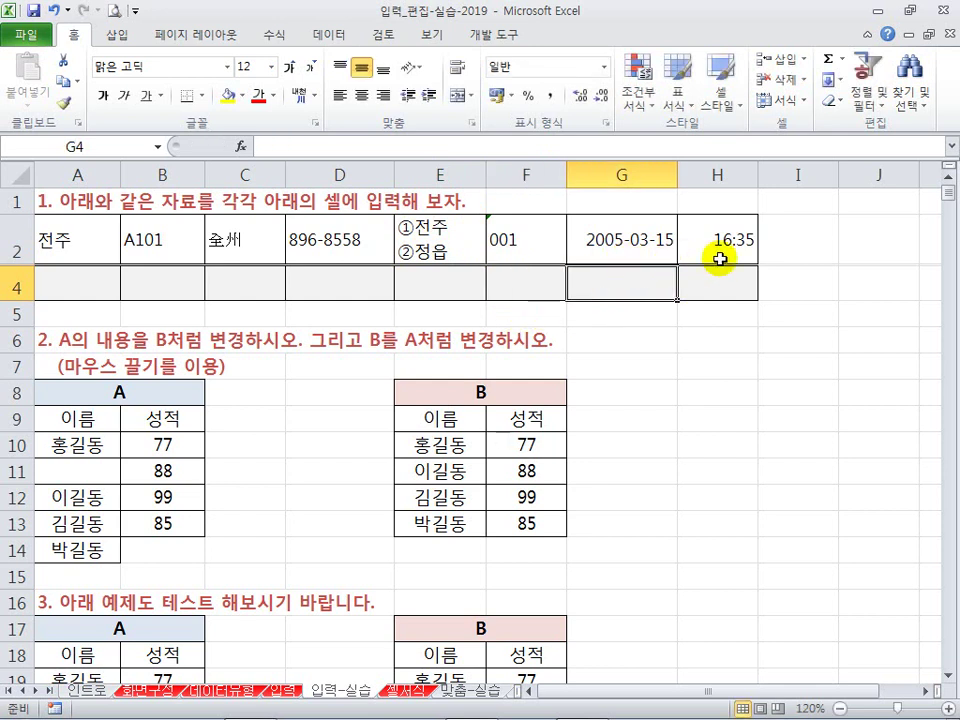
click(720, 258)
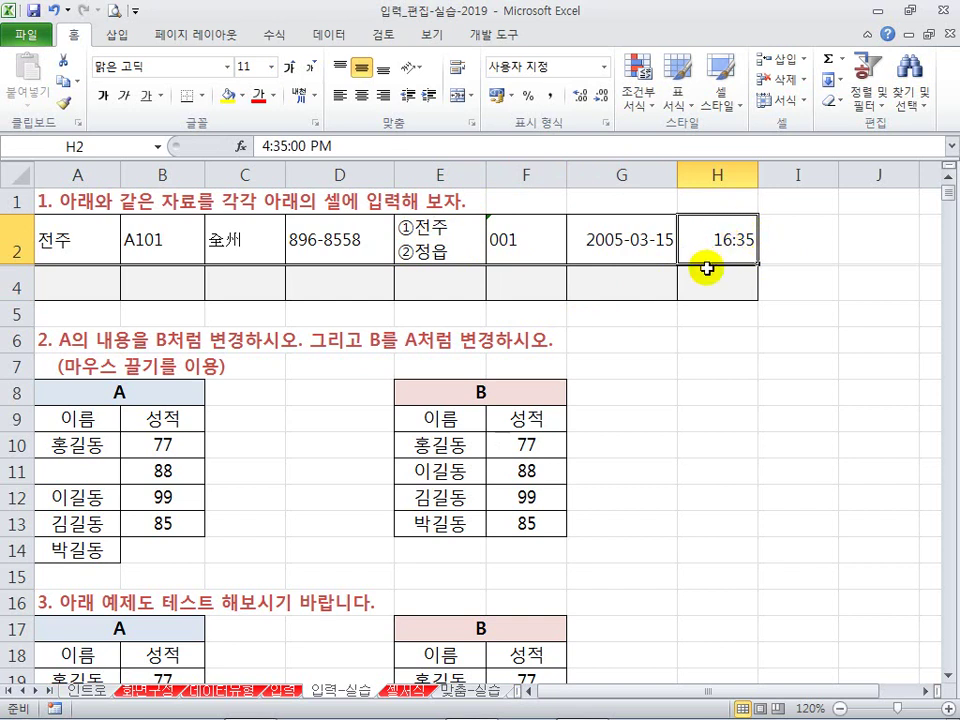
click(694, 339)
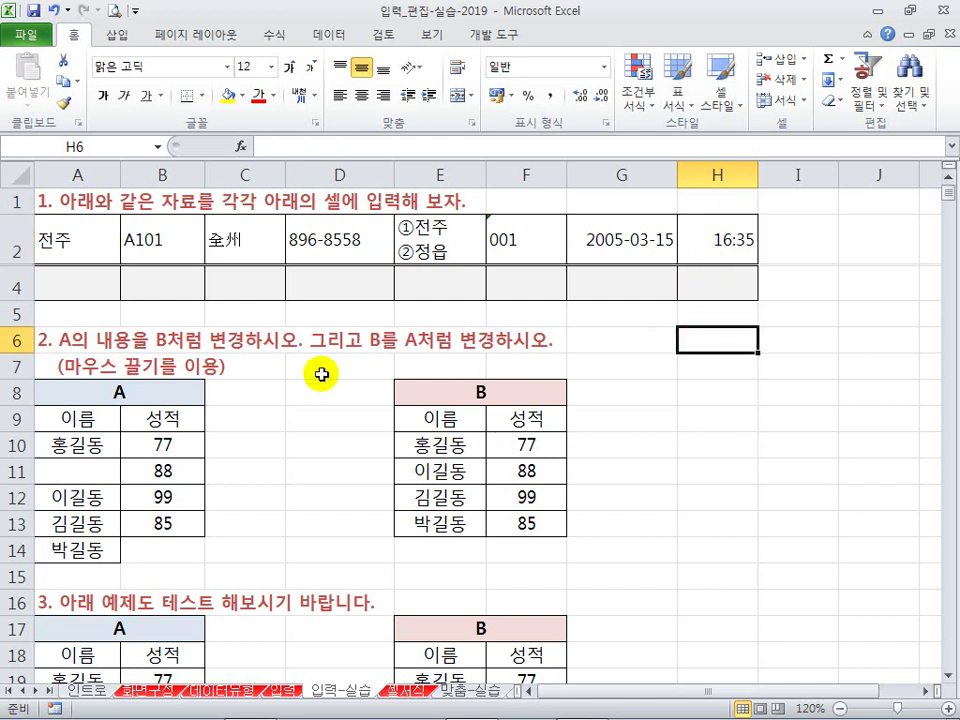
Step: Drag table A's names A12:A14 up to A11:A13, then undo to restore them
scroll(275, 378, down, 1)
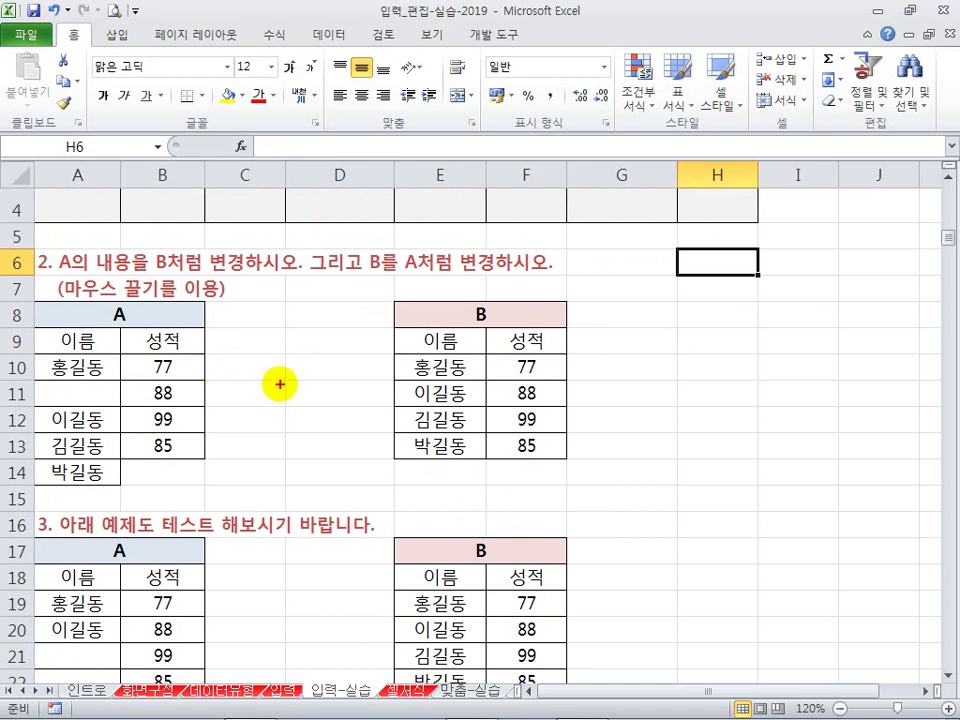
mouse_move(263, 367)
mouse_down()
mouse_move(350, 366)
mouse_move(319, 385)
mouse_move(326, 410)
mouse_move(243, 411)
mouse_move(272, 412)
mouse_move(285, 388)
mouse_up()
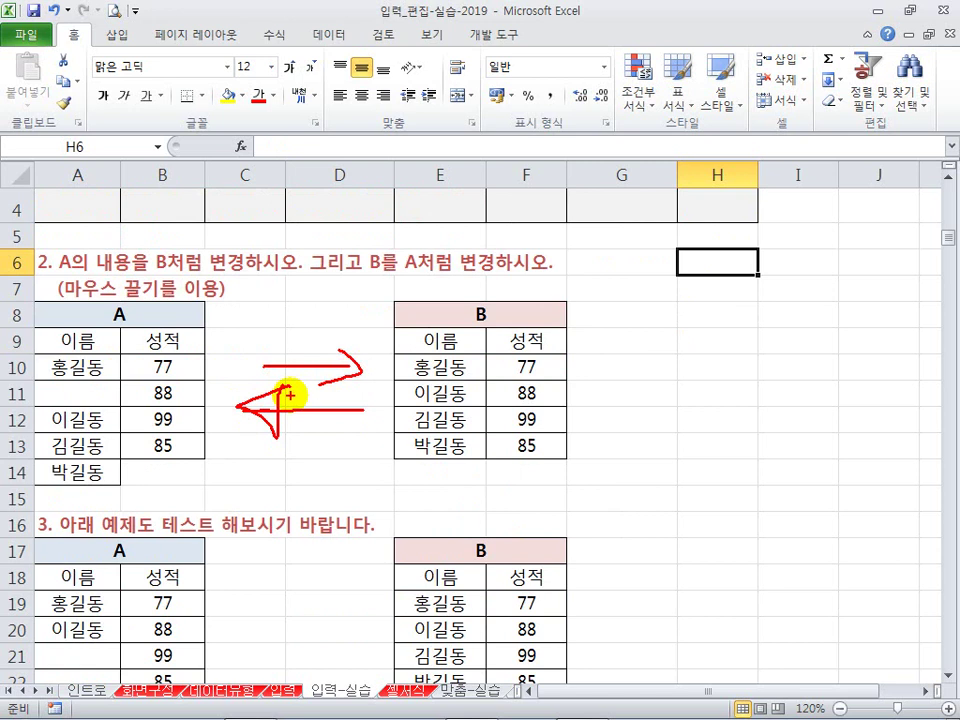
key(Escape)
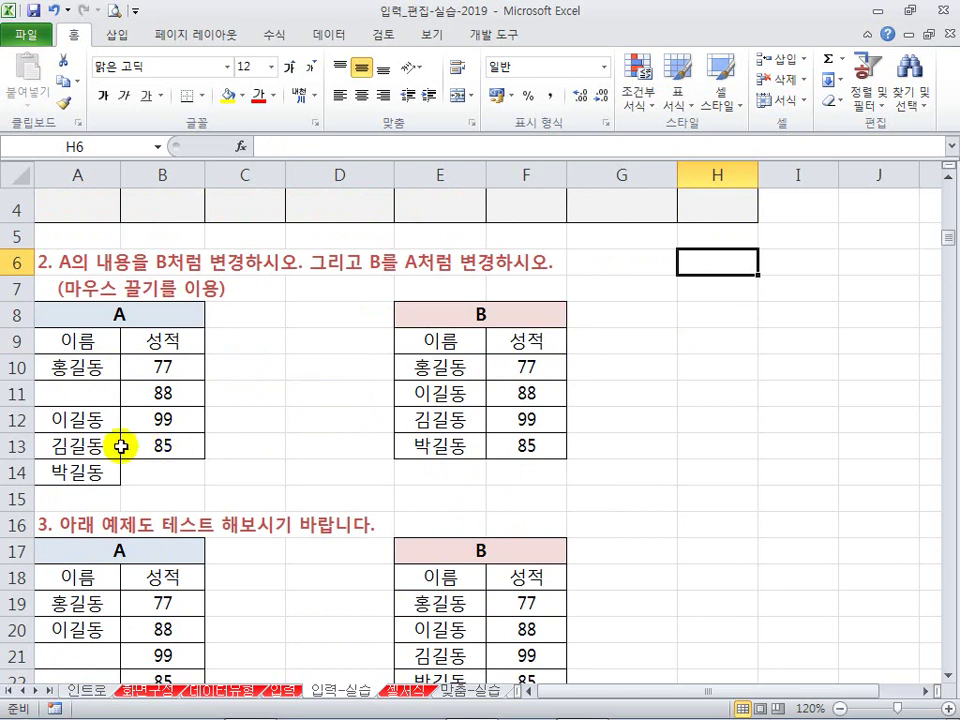
drag(101, 420, 90, 472)
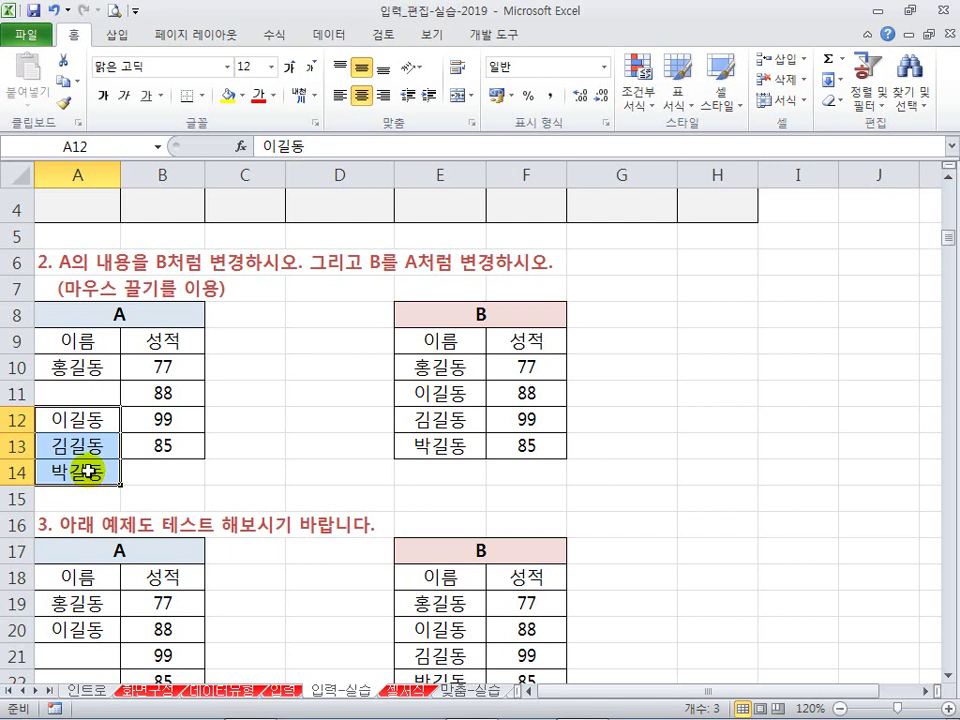
drag(96, 418, 90, 466)
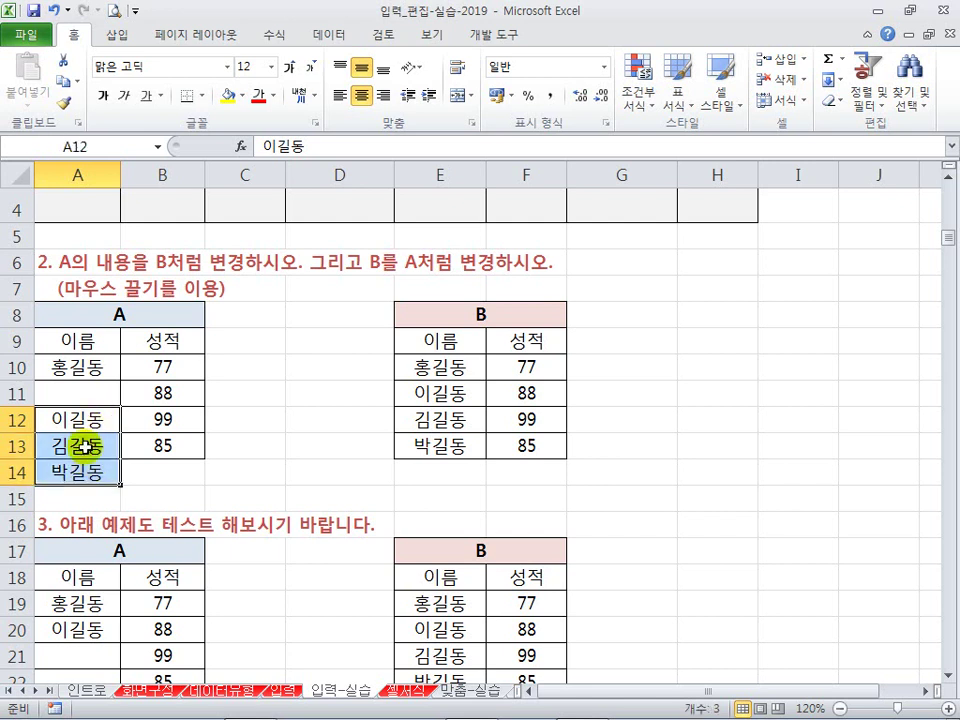
drag(75, 420, 90, 395)
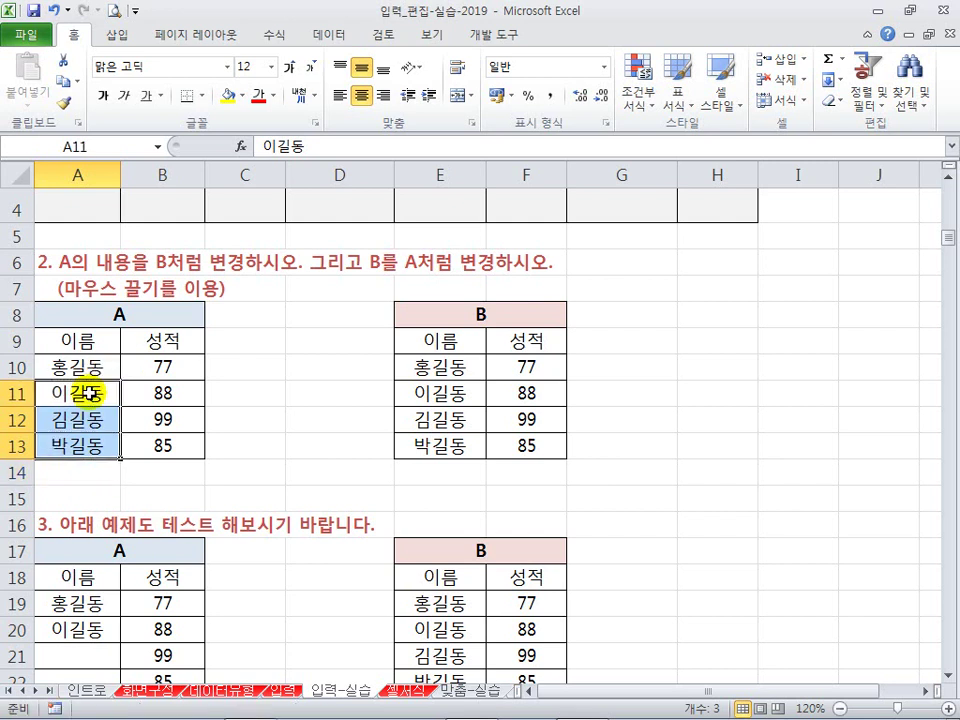
key(ctrl+z)
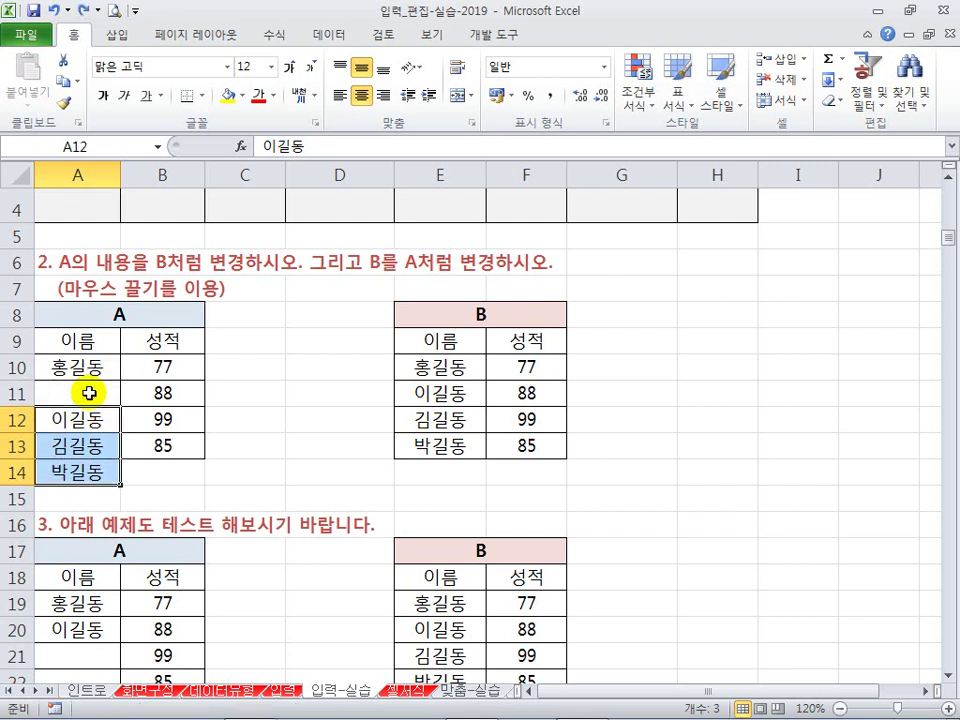
drag(86, 401, 92, 388)
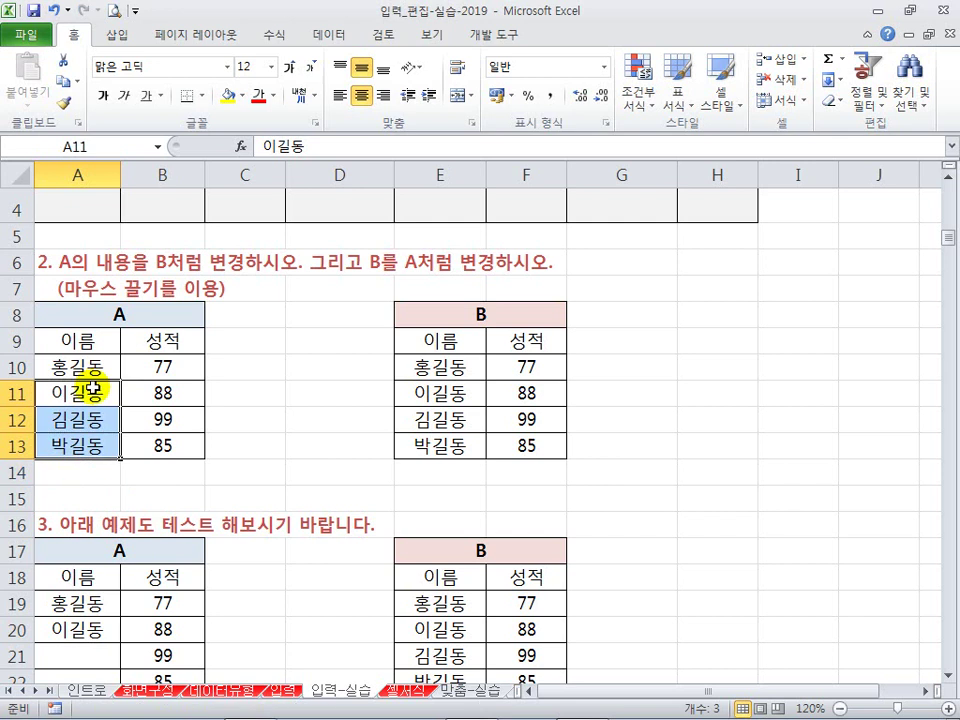
key(ctrl+z)
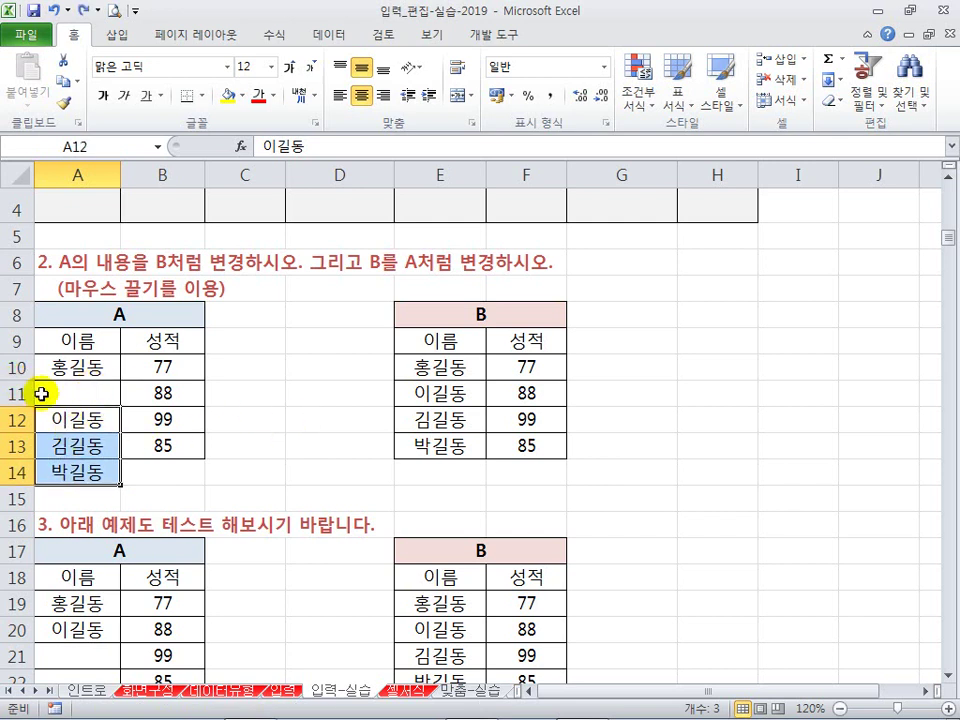
Step: Drag table B's names E11:E13 down one row, then back up
drag(432, 398, 438, 455)
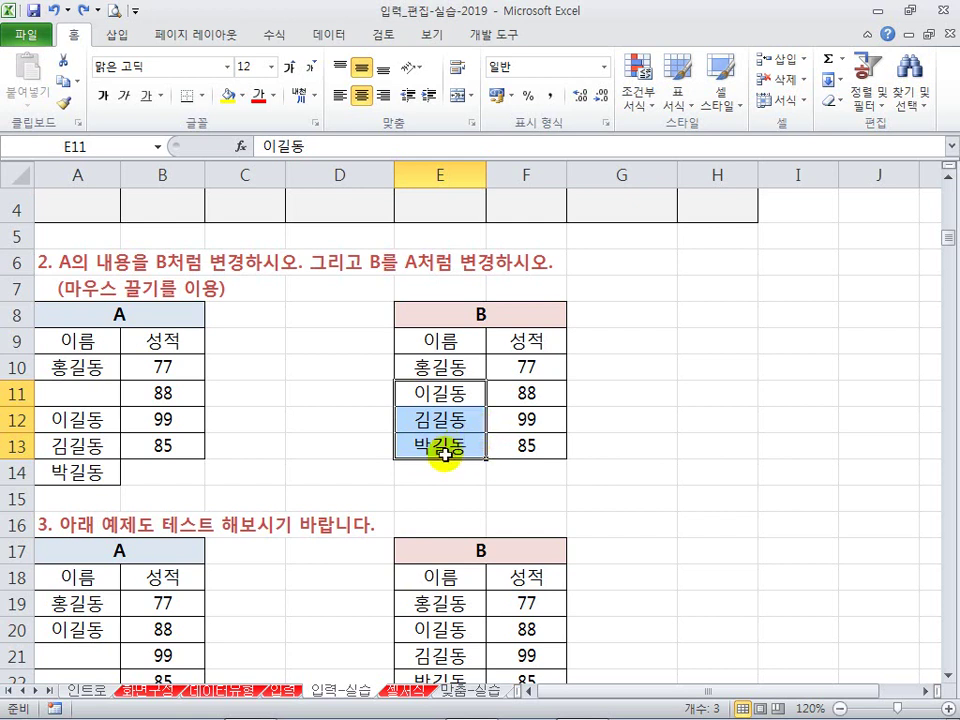
drag(445, 462, 445, 489)
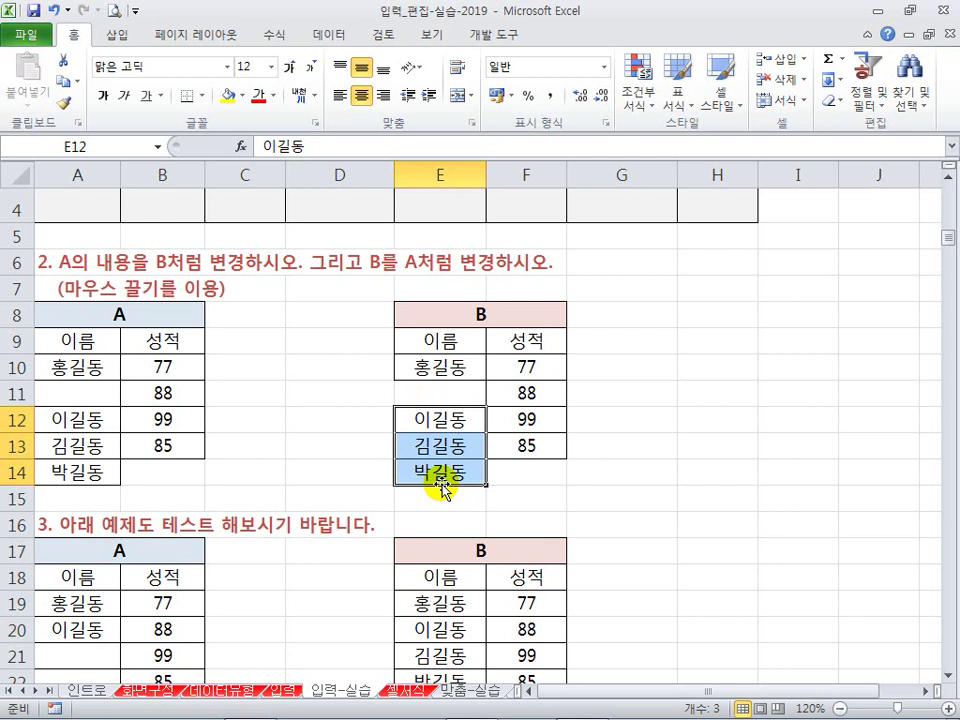
drag(445, 460, 445, 434)
click(330, 465)
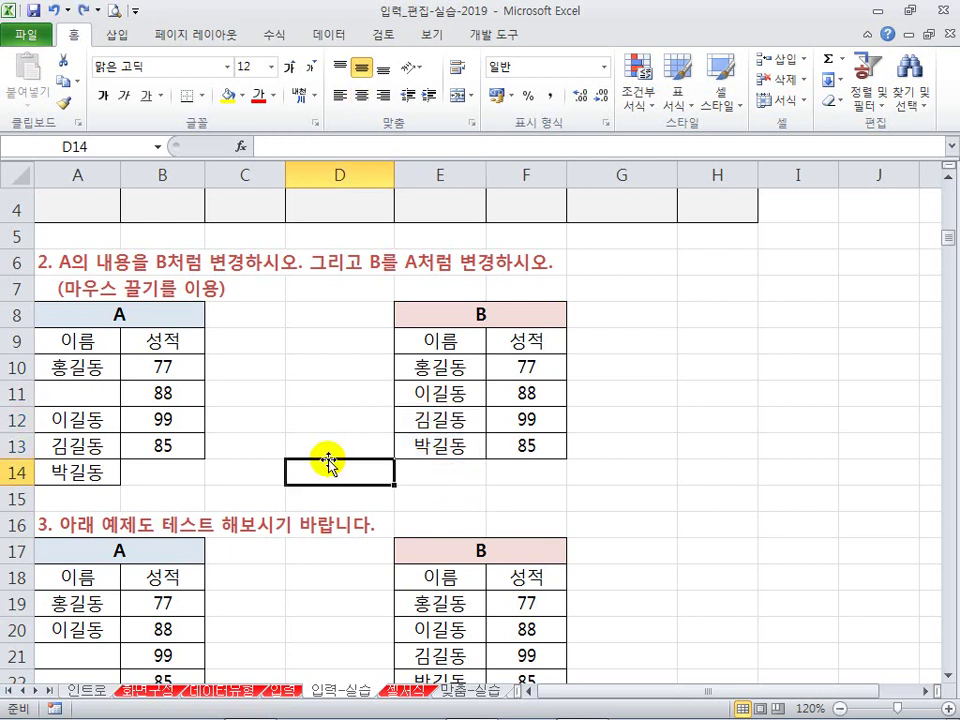
scroll(325, 425, down, 1)
scroll(281, 401, down, 1)
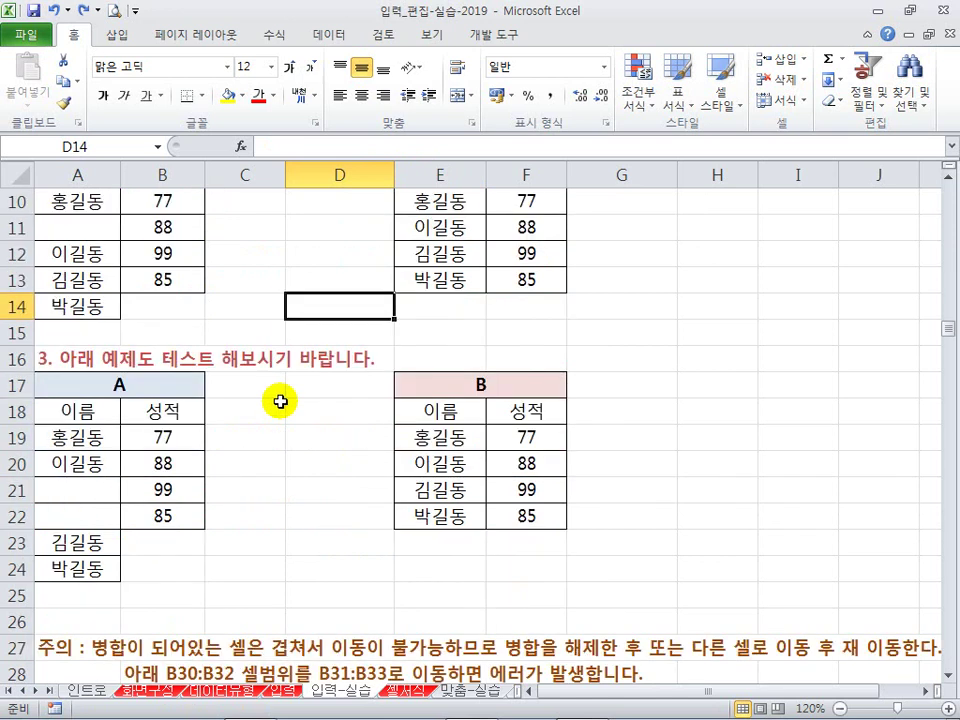
scroll(281, 401, down, 1)
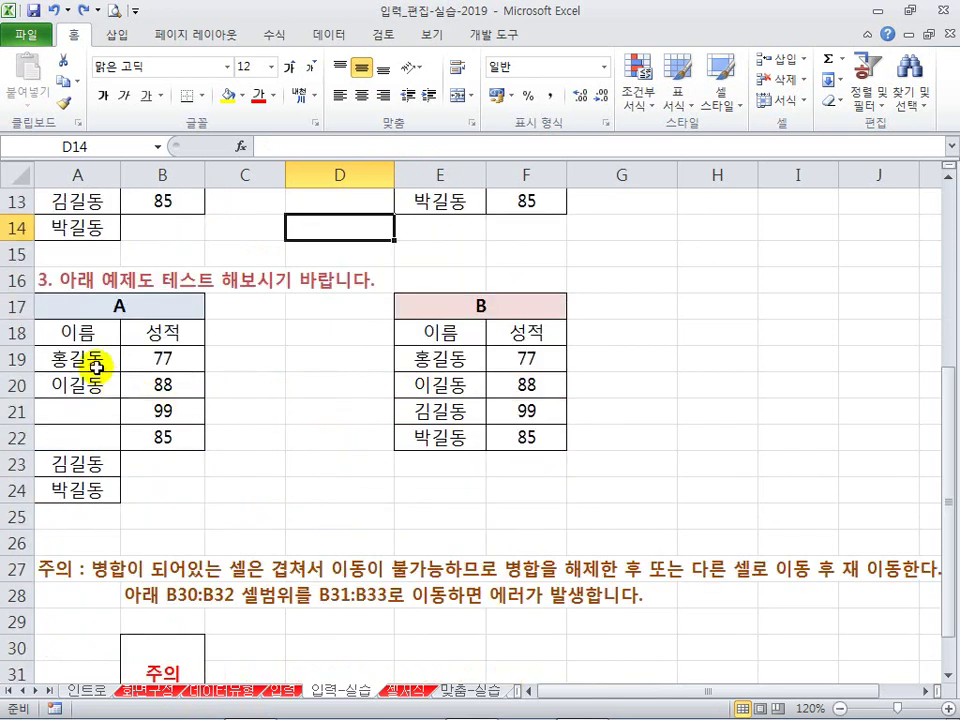
drag(90, 453, 100, 487)
mouse_move(86, 412)
mouse_down()
mouse_move(86, 489)
mouse_move(96, 409)
mouse_up()
key(ctrl+z)
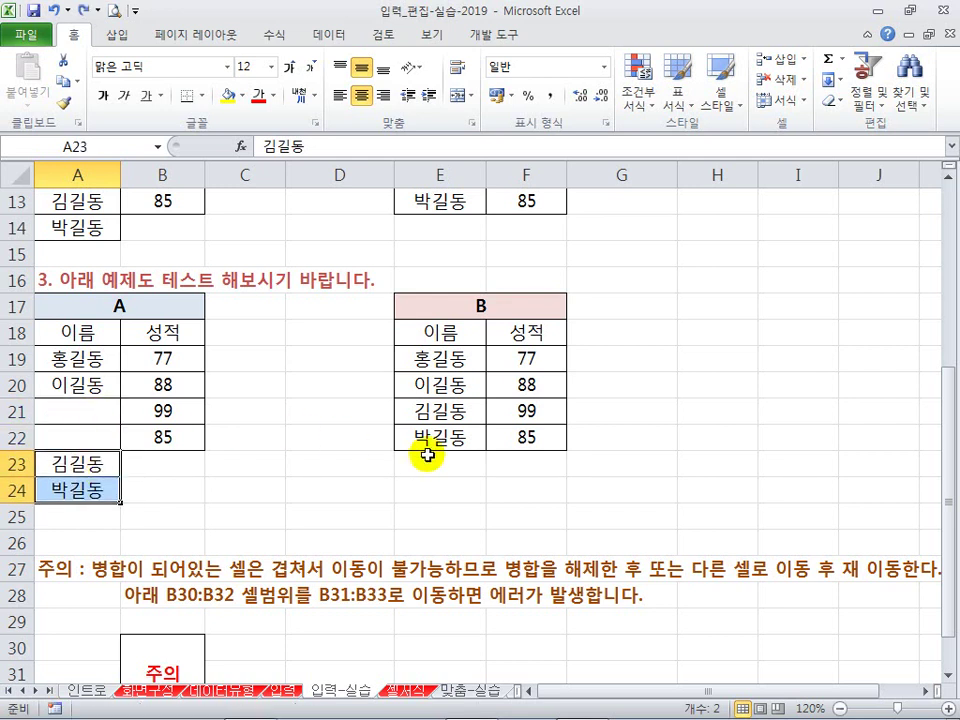
click(435, 408)
scroll(433, 410, up, 1)
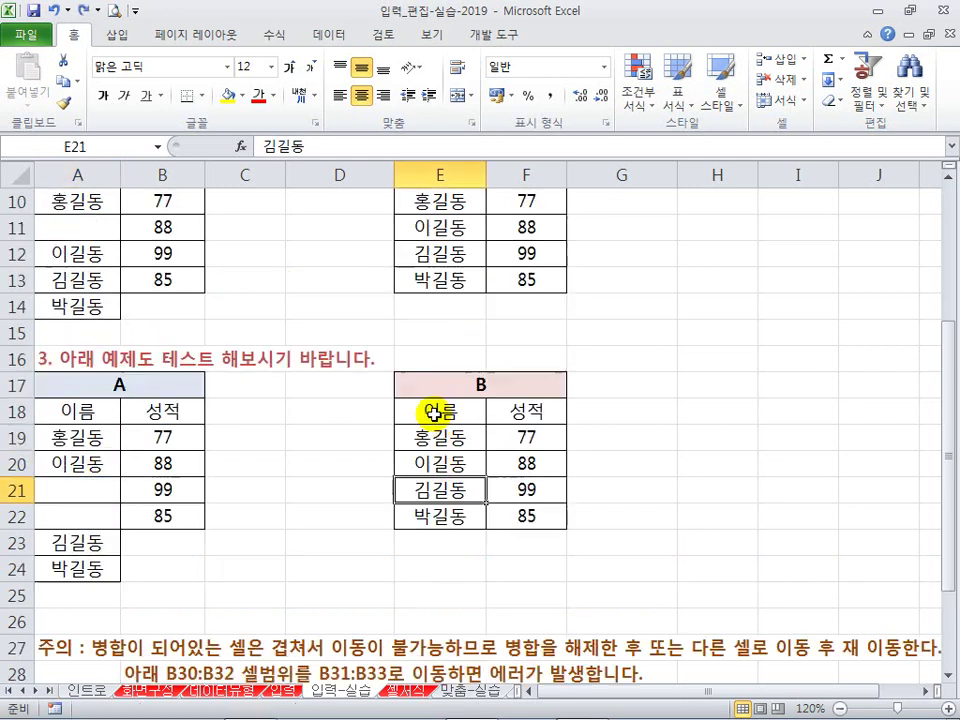
scroll(435, 410, up, 1)
scroll(200, 390, down, 1)
drag(441, 487, 434, 574)
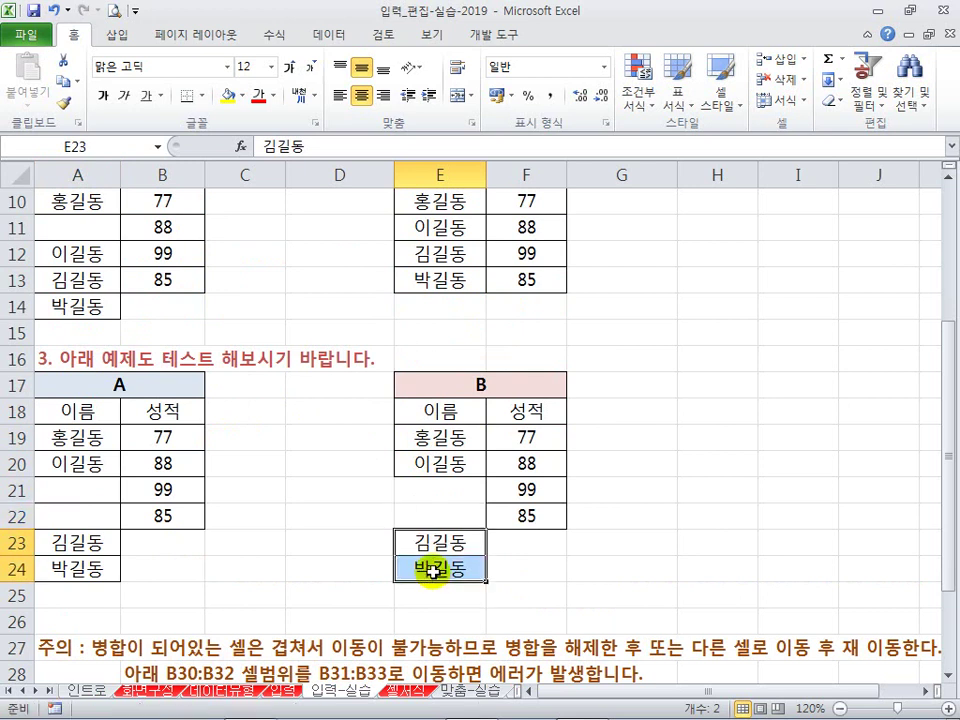
key(ctrl+z)
key(ctrl+z)
key(ctrl+Page_Up)
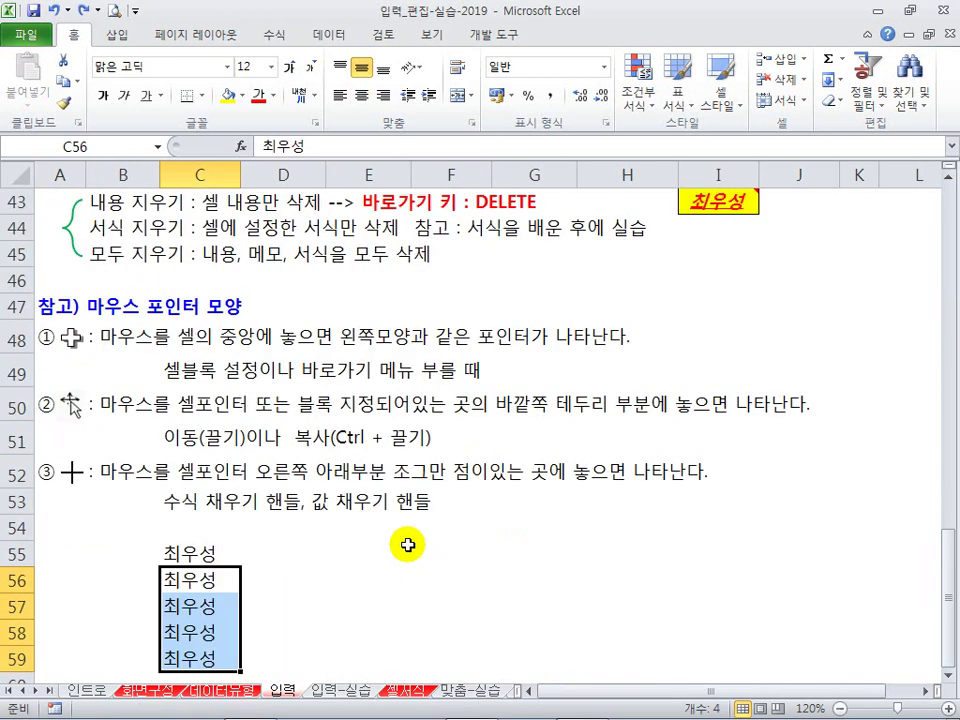
click(366, 689)
click(331, 493)
scroll(375, 373, down, 1)
scroll(422, 390, down, 1)
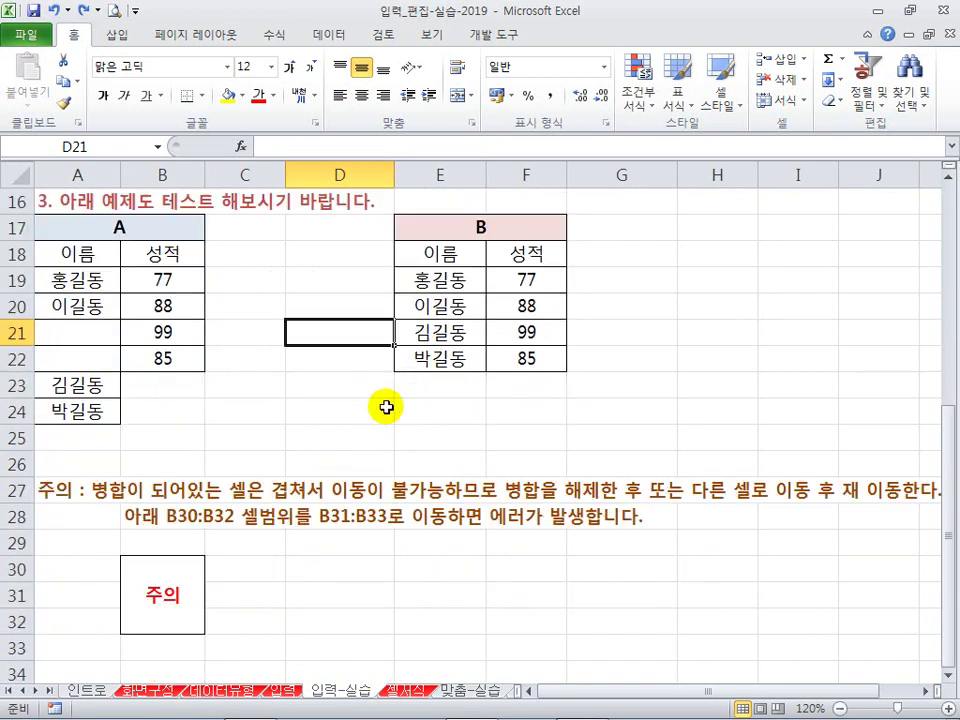
scroll(365, 370, down, 2)
Step: Select D30:E32 beside the 주의 box and apply Merge & Center
click(336, 438)
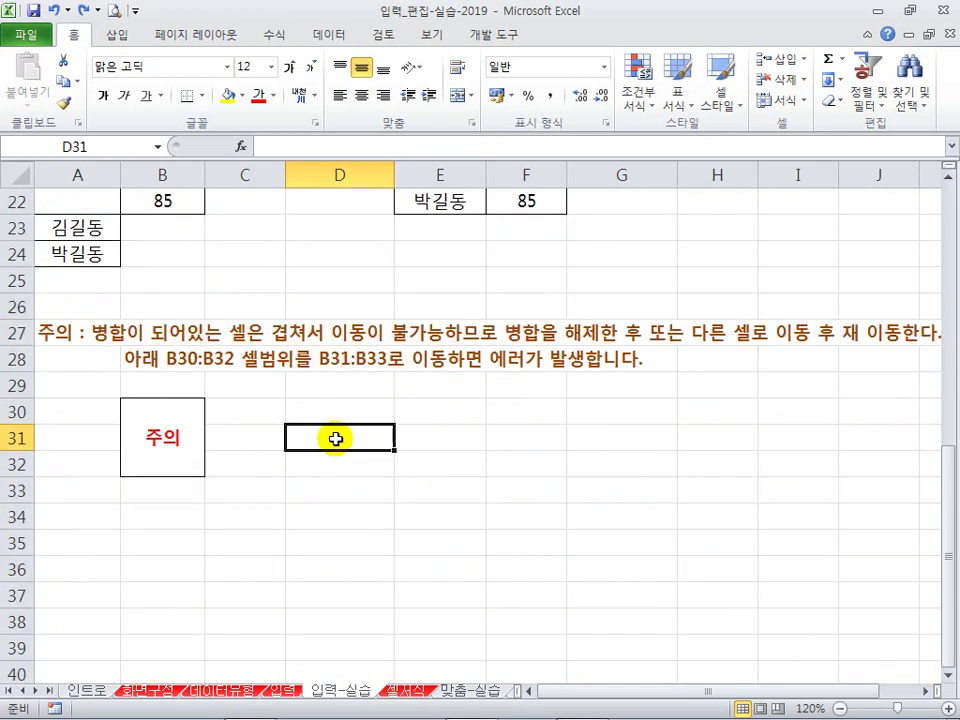
drag(321, 418, 332, 456)
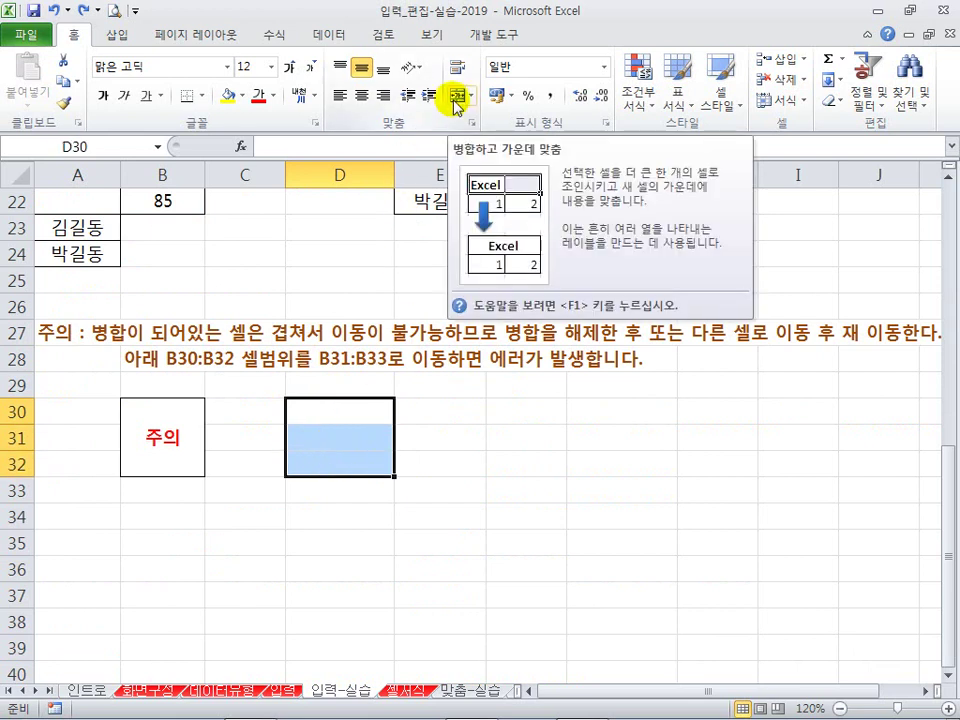
drag(345, 410, 440, 460)
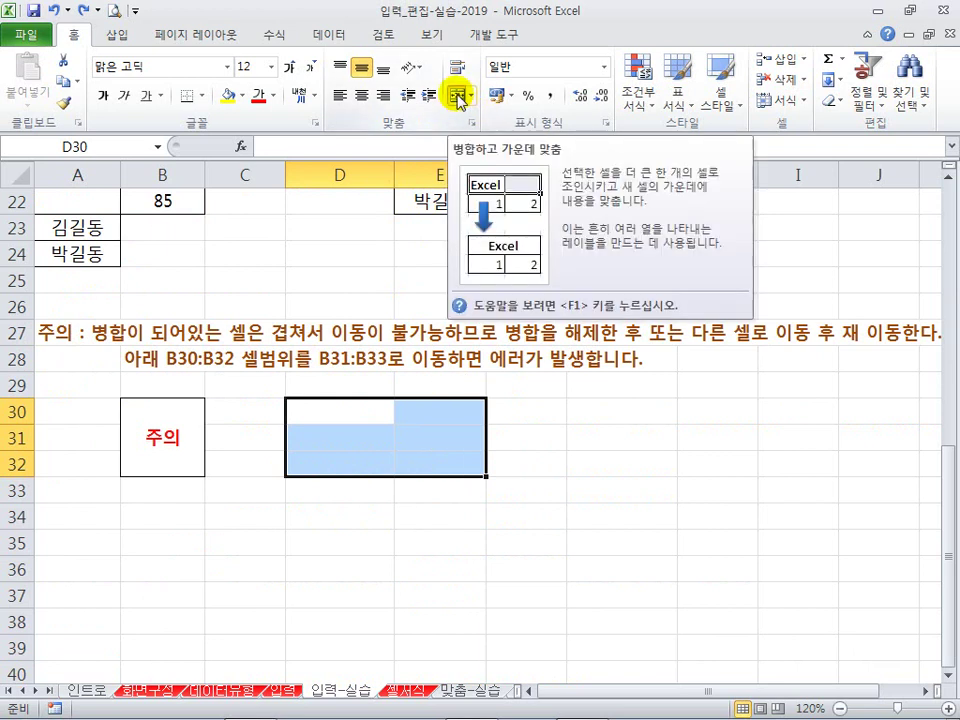
click(458, 96)
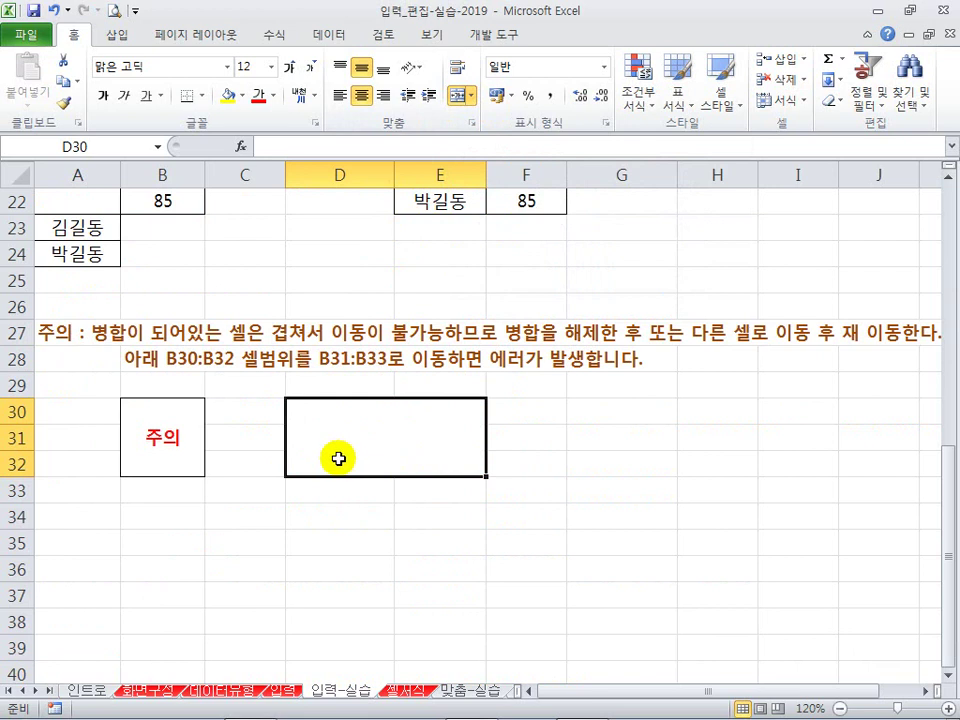
Step: Try dragging the merged cell one column right, dismiss the error, and drag it elsewhere
mouse_move(289, 392)
mouse_down()
mouse_move(349, 439)
mouse_move(489, 484)
mouse_up()
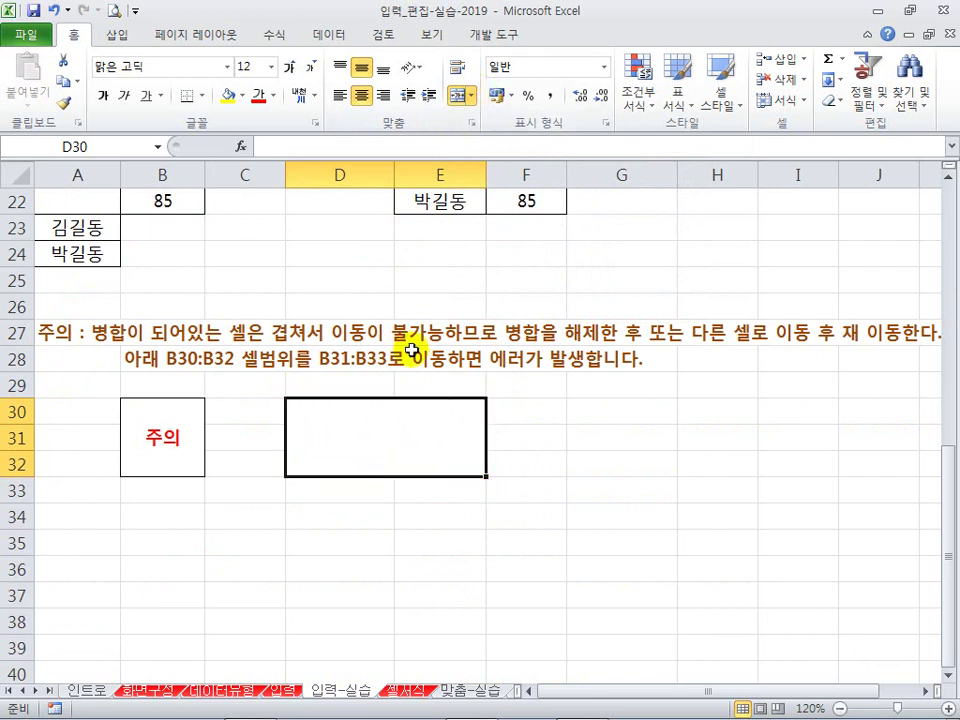
click(374, 552)
click(349, 452)
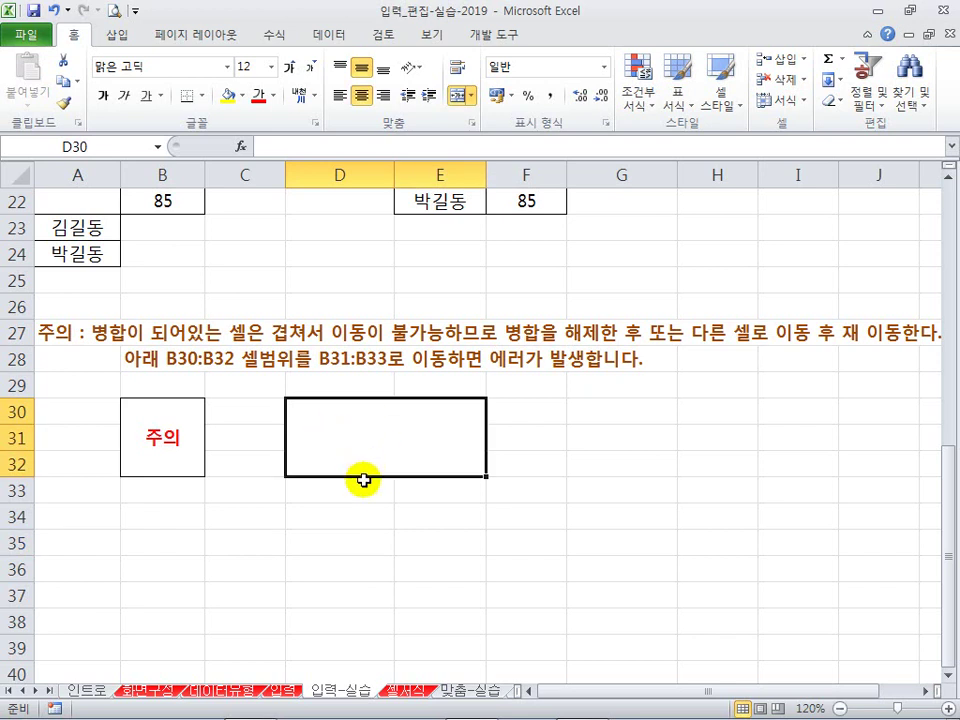
drag(362, 480, 467, 514)
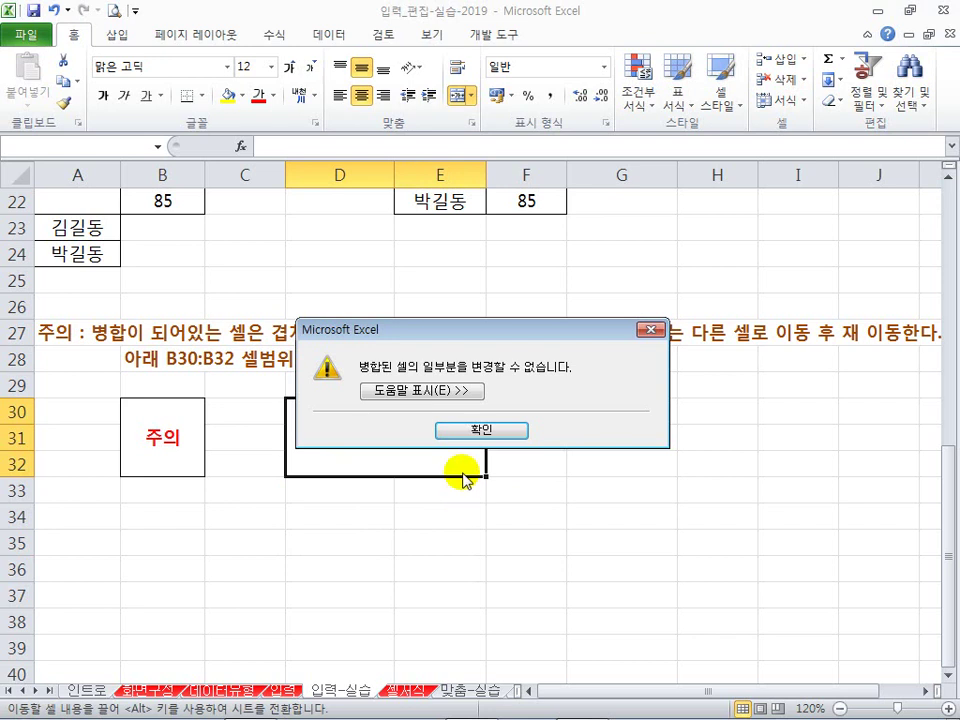
click(450, 429)
drag(423, 477, 794, 472)
click(432, 436)
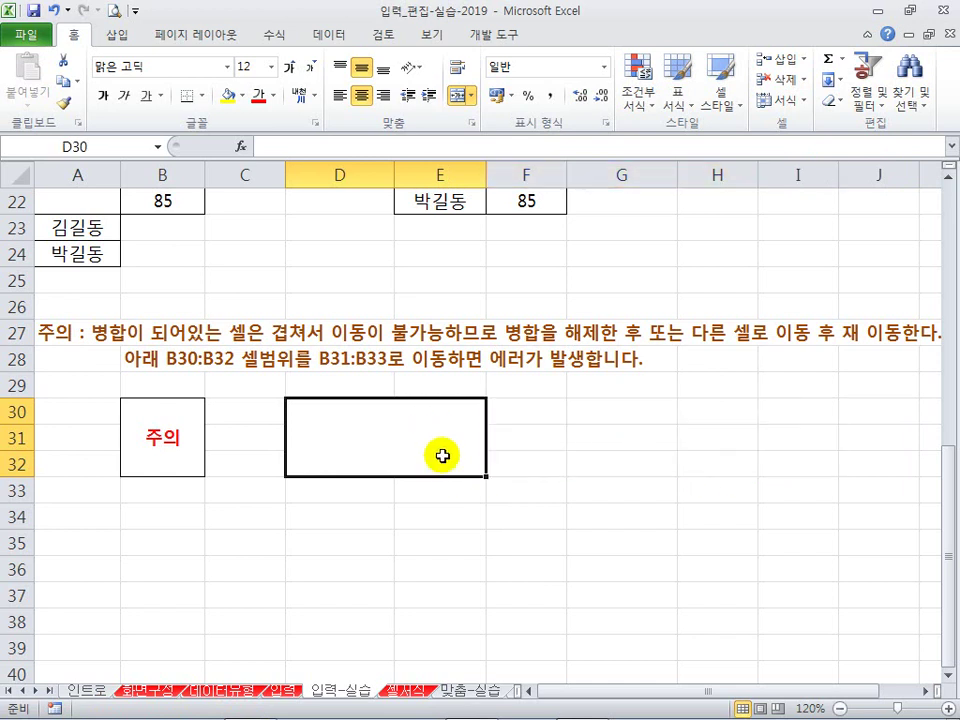
drag(443, 474, 555, 478)
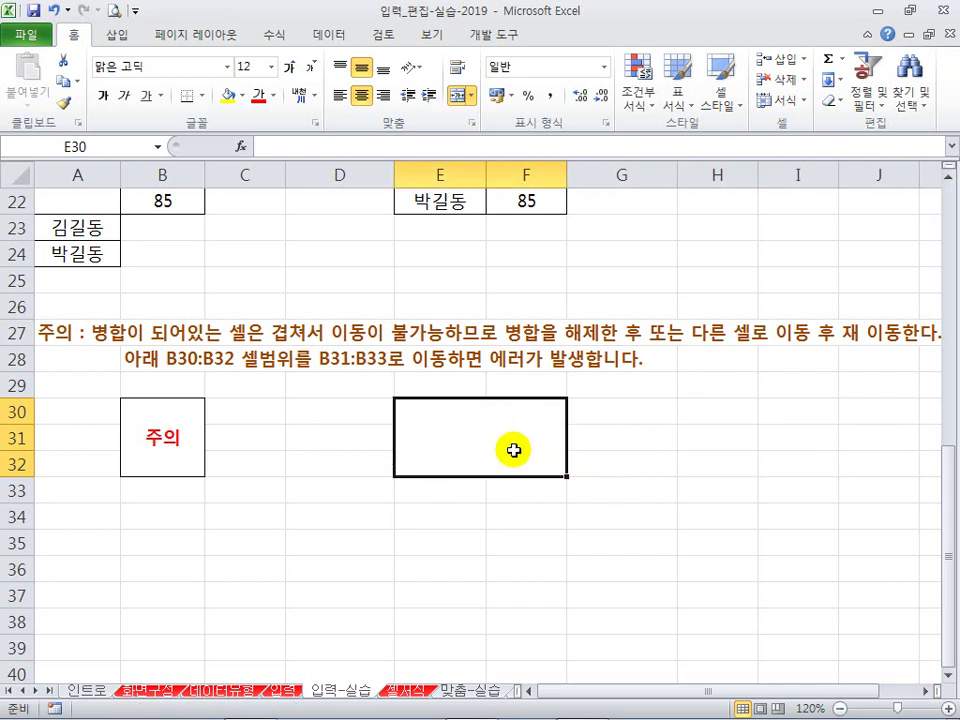
key(ctrl+z)
key(ctrl+y)
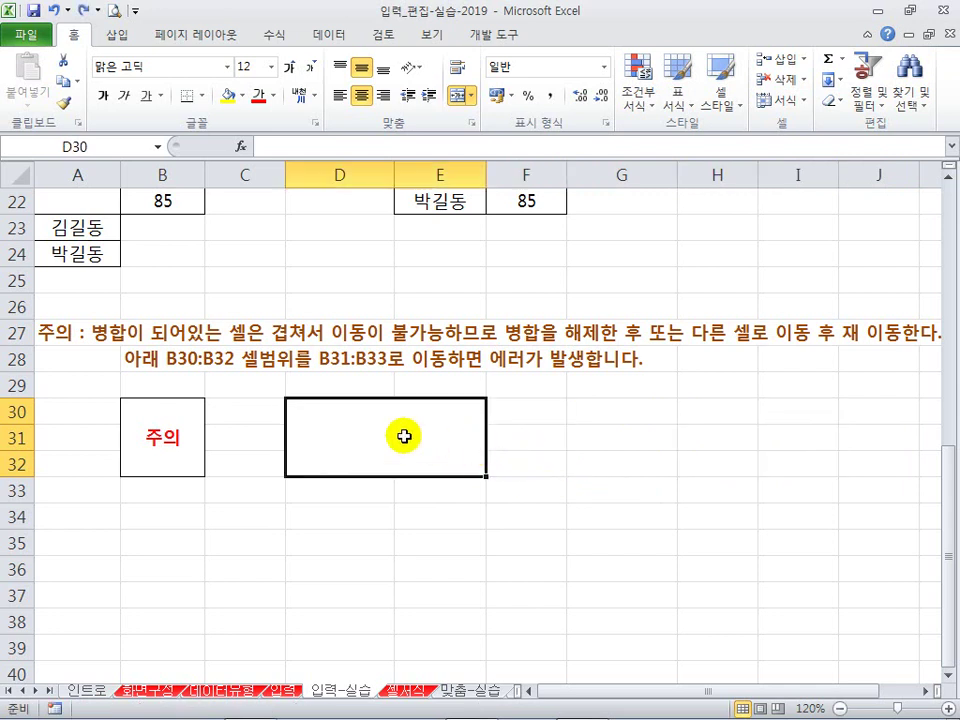
click(166, 438)
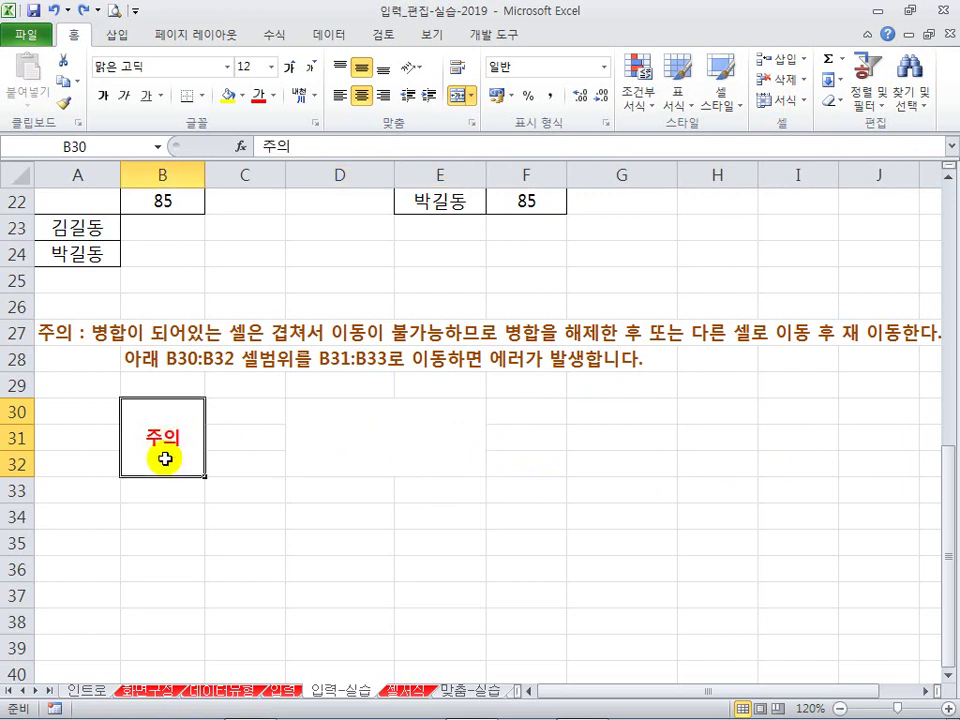
drag(160, 476, 170, 558)
key(Return)
key(Return)
key(ctrl+z)
click(272, 540)
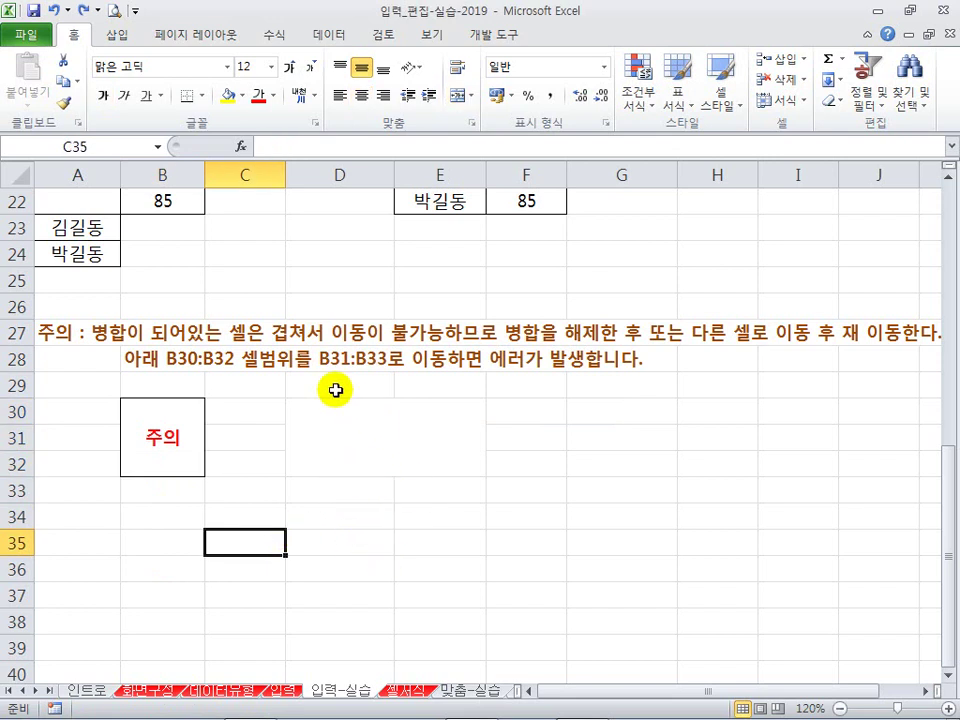
click(420, 284)
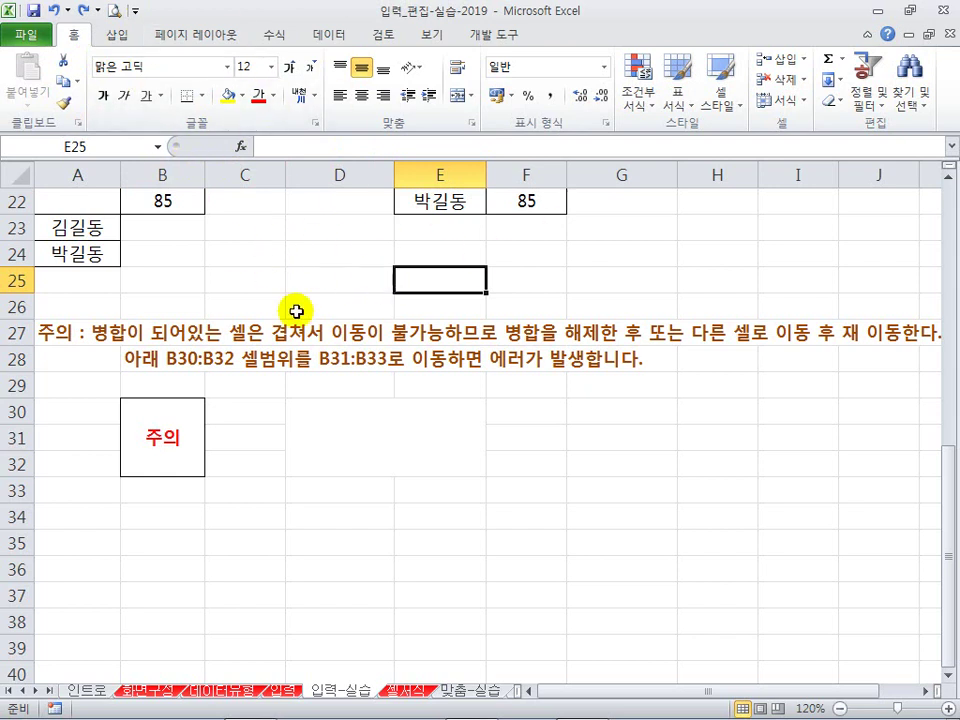
click(630, 482)
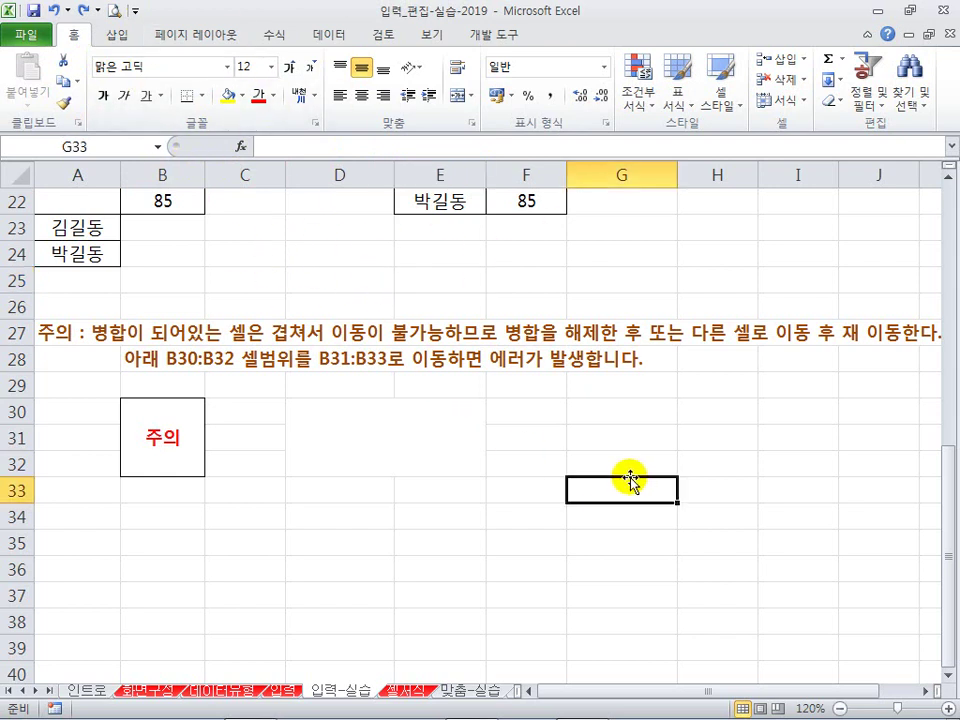
click(583, 462)
click(598, 432)
click(587, 411)
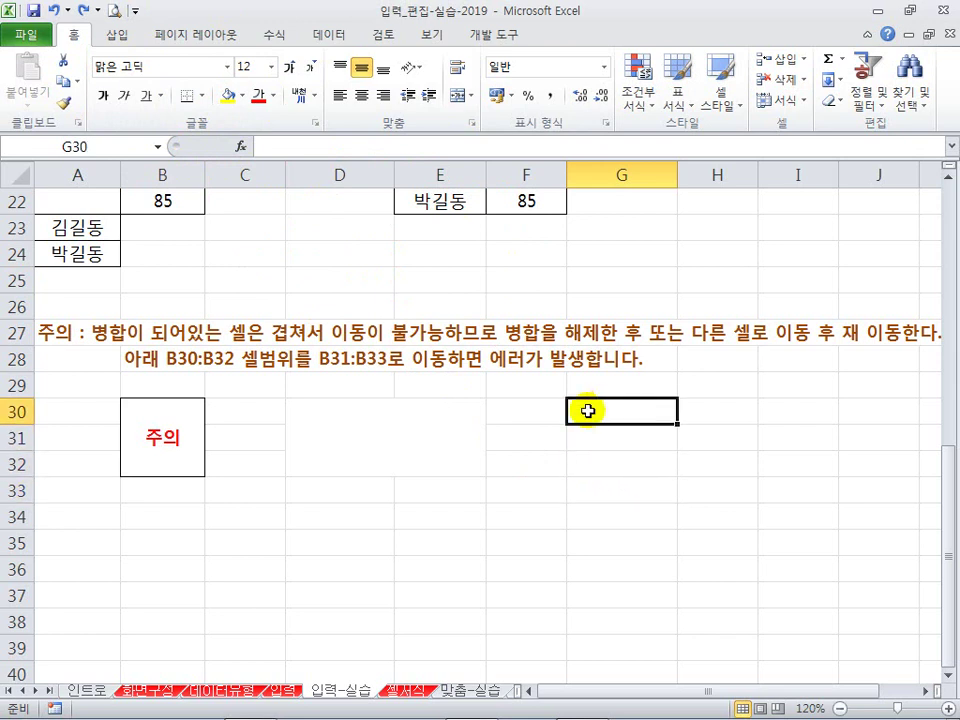
click(537, 468)
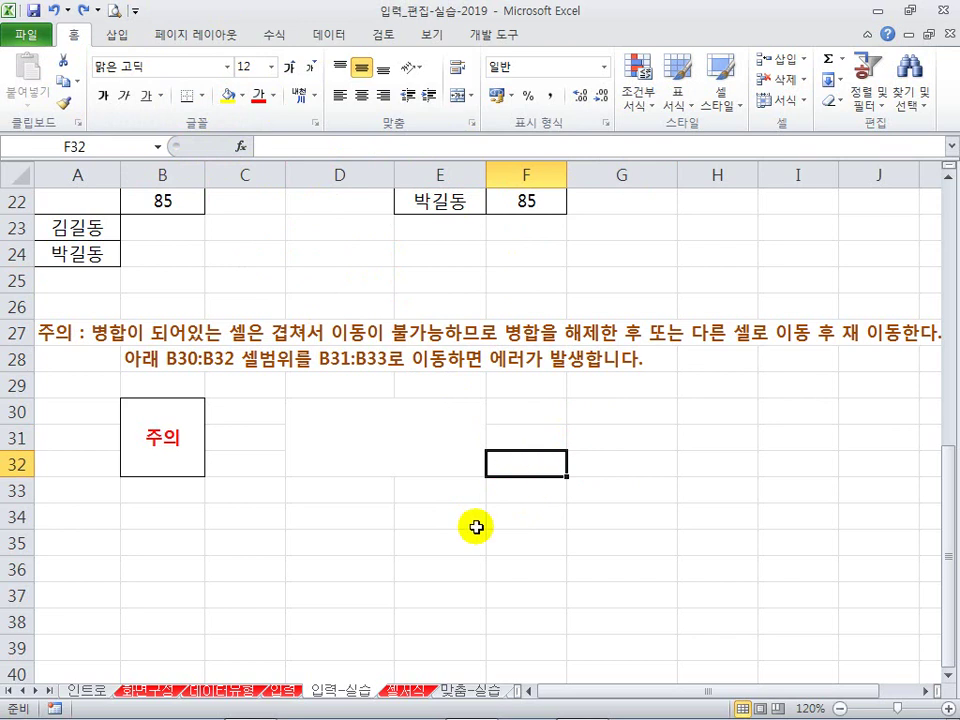
click(554, 440)
click(551, 412)
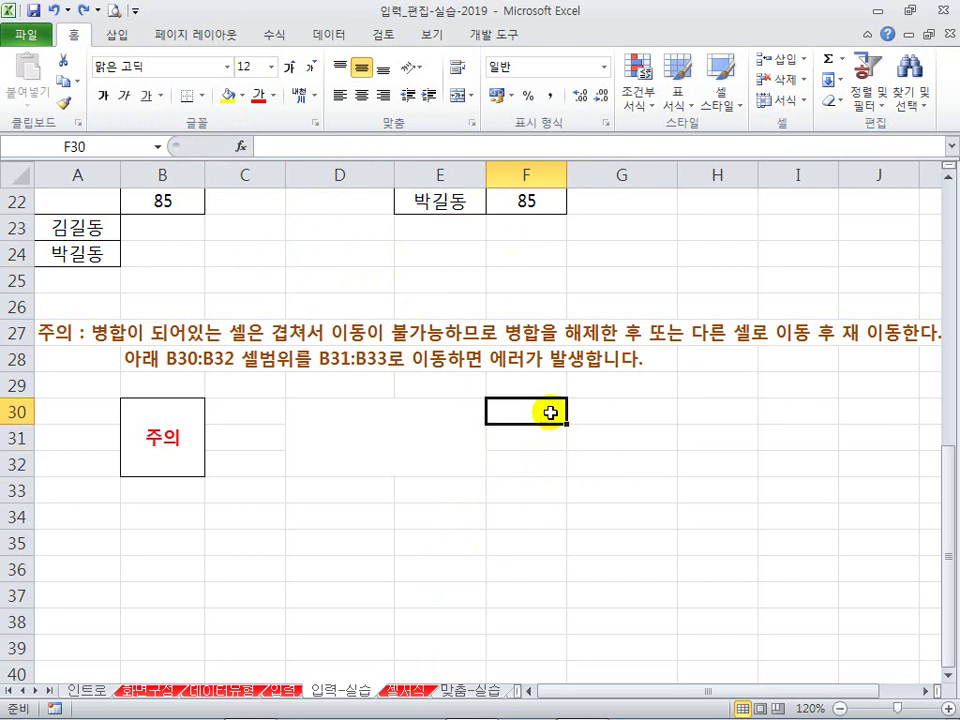